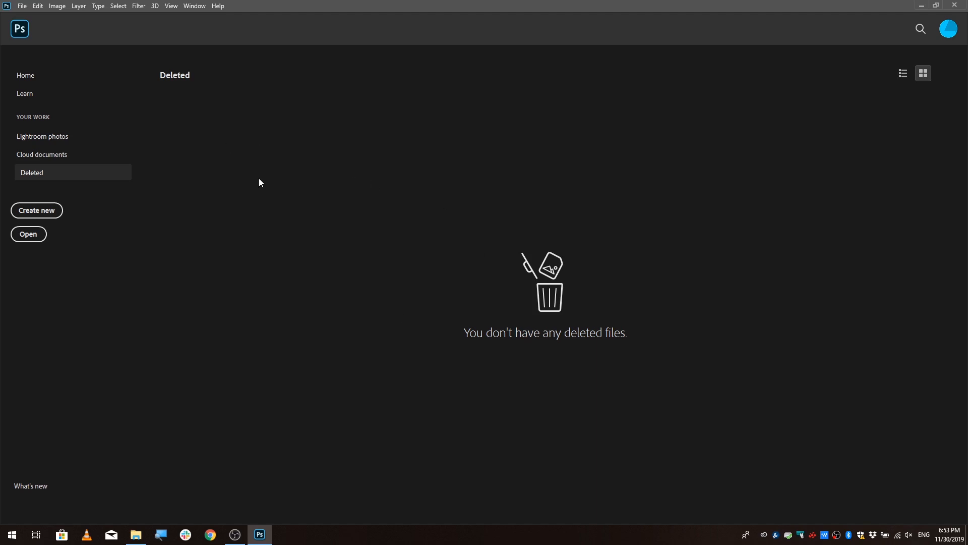
# - Create a new 1500 x 1500 px document named 65 at 300 pixels/inch with a white background
pyautogui.click(37, 210)
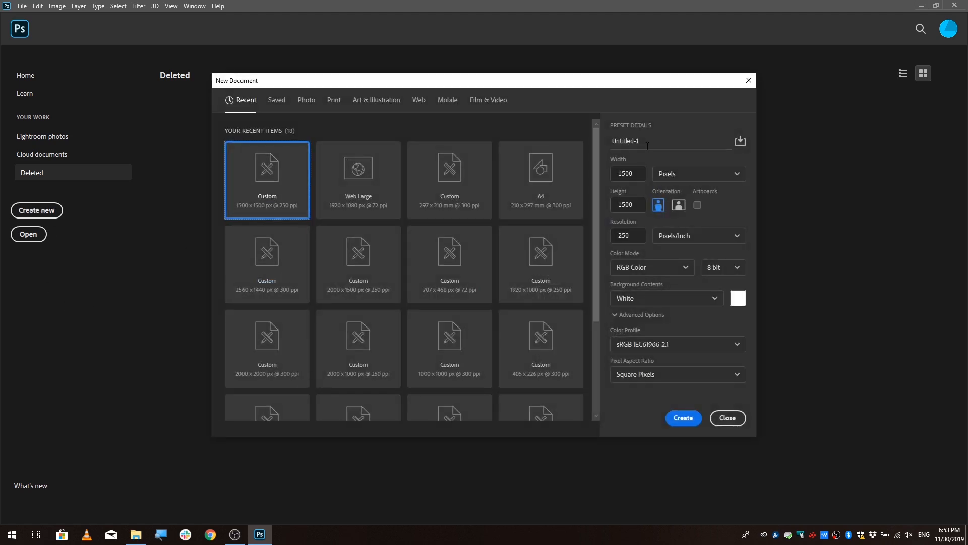
pyautogui.write('65')
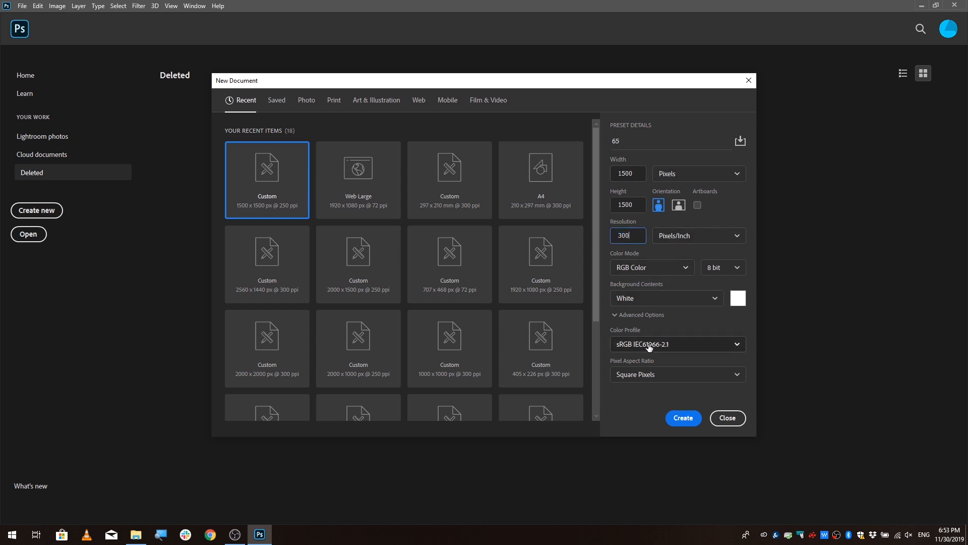
pyautogui.click(683, 418)
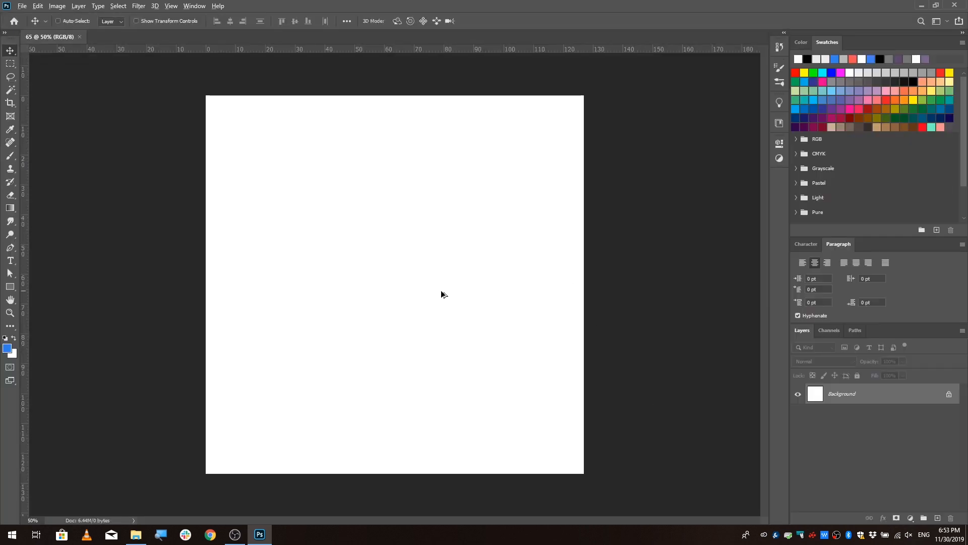
# - Place the person-s-left-hand-772662 photo from the file folder and enlarge and reposition it to cover the whole canvas
pyautogui.scroll(1, 381, 305)
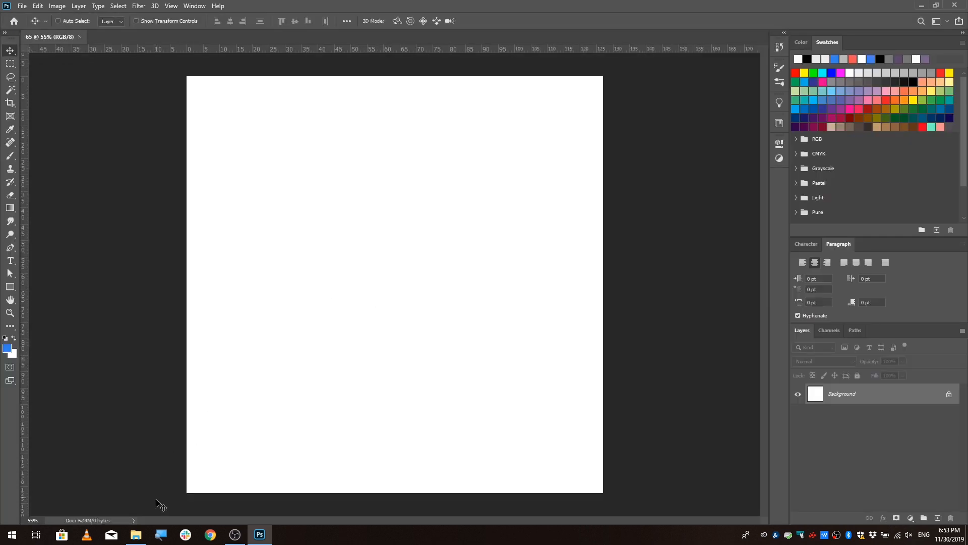
pyautogui.click(136, 534)
pyautogui.moveTo(234, 82); pyautogui.dragTo(362, 262)
pyautogui.scroll(-4, 363, 252)
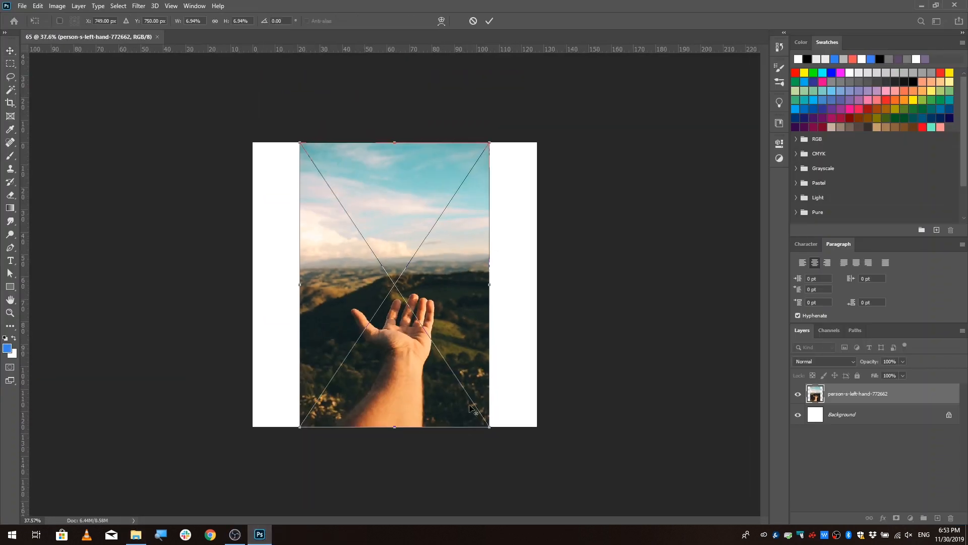
pyautogui.moveTo(490, 427); pyautogui.dragTo(538, 501)
pyautogui.moveTo(490, 391); pyautogui.dragTo(485, 355)
pyautogui.press('Return')
pyautogui.scroll(5, 427, 334)
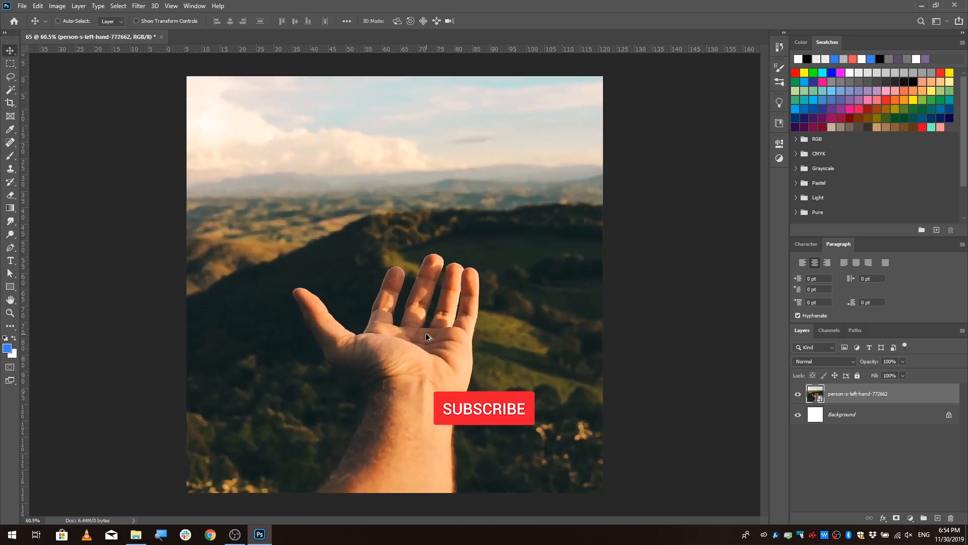
# - Place the Underwater_turtle photo from the file folder above the hand photo at its default size
pyautogui.scroll(-1, 426, 333)
pyautogui.click(136, 534)
pyautogui.moveTo(286, 76); pyautogui.dragTo(365, 302)
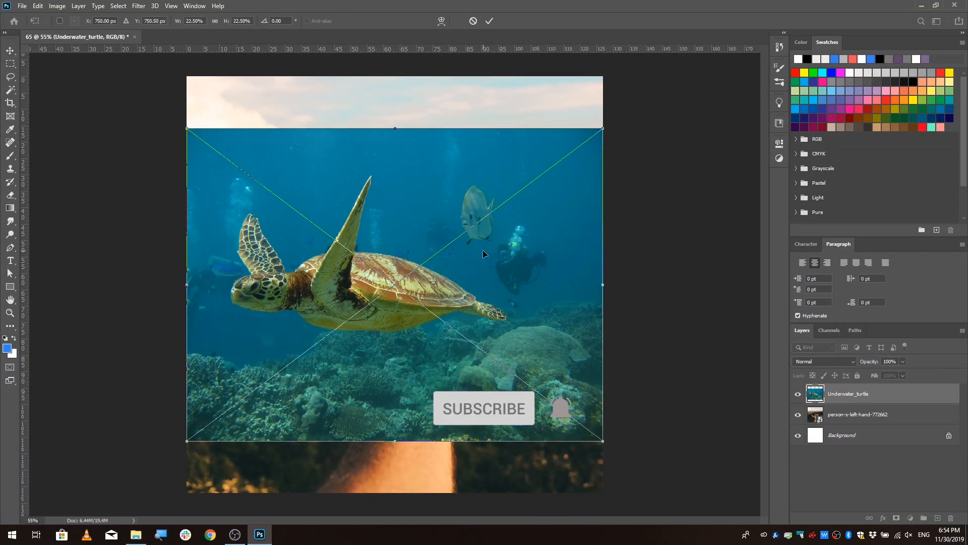
pyautogui.press('Return')
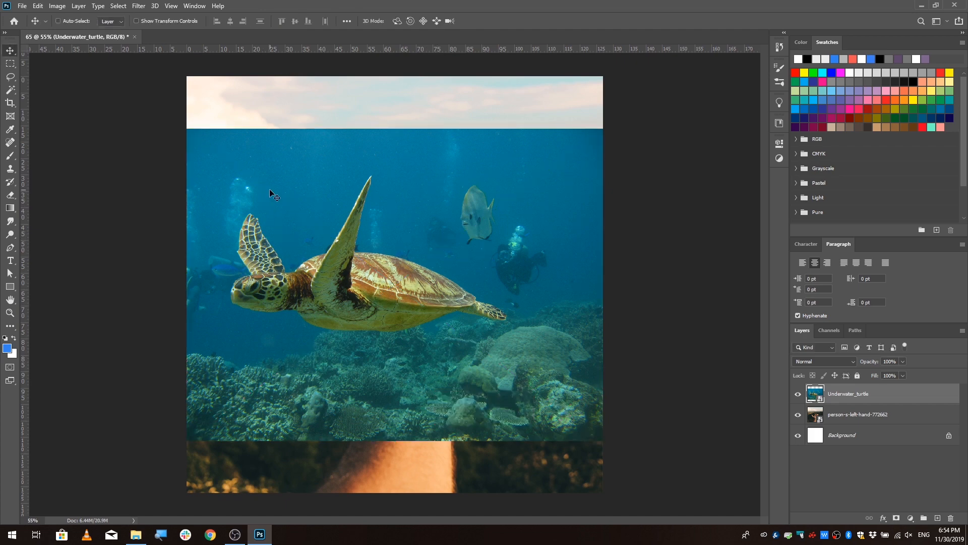
pyautogui.scroll(16, 242, 266)
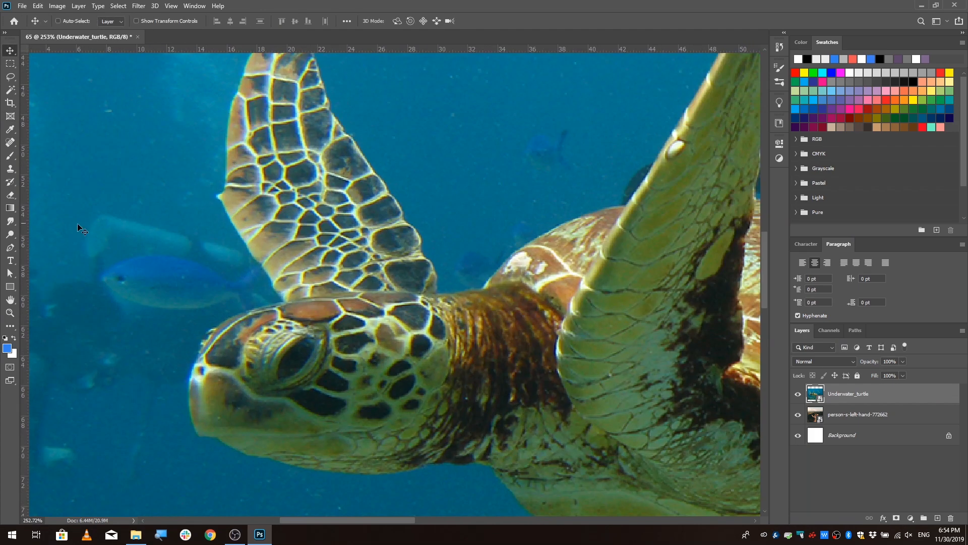
pyautogui.click(10, 247)
pyautogui.scroll(2, 218, 213)
pyautogui.scroll(-6, 218, 216)
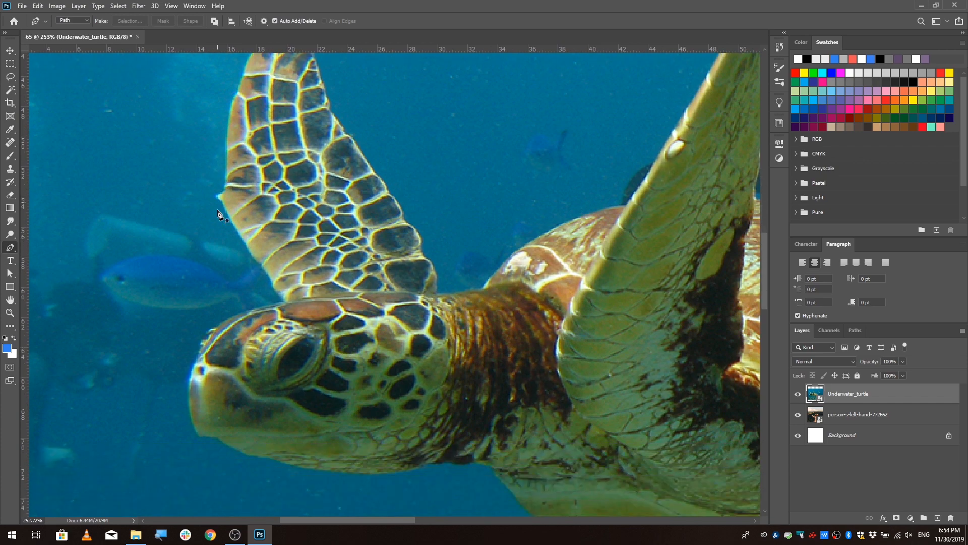
pyautogui.scroll(-5, 192, 221)
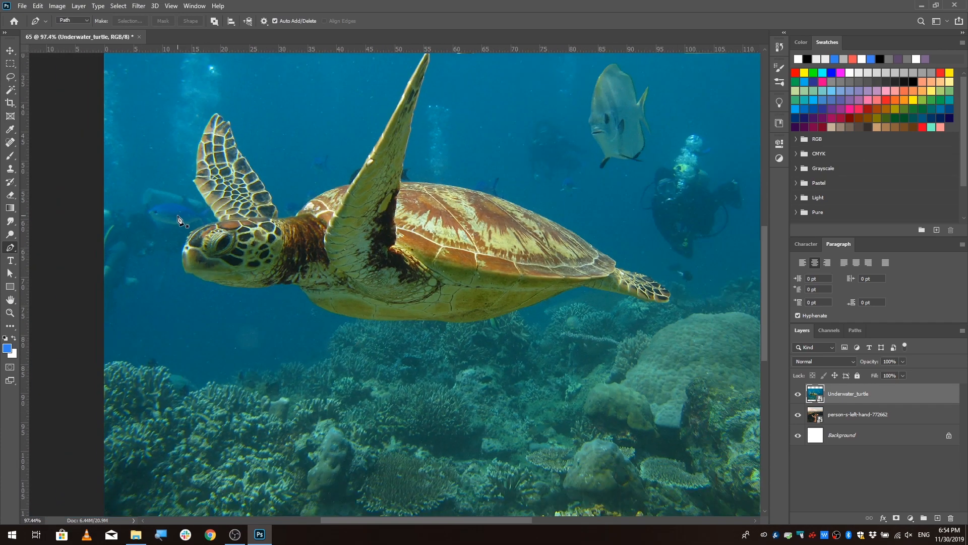
pyautogui.scroll(4, 428, 102)
pyautogui.scroll(2, 431, 103)
pyautogui.scroll(-4, 434, 106)
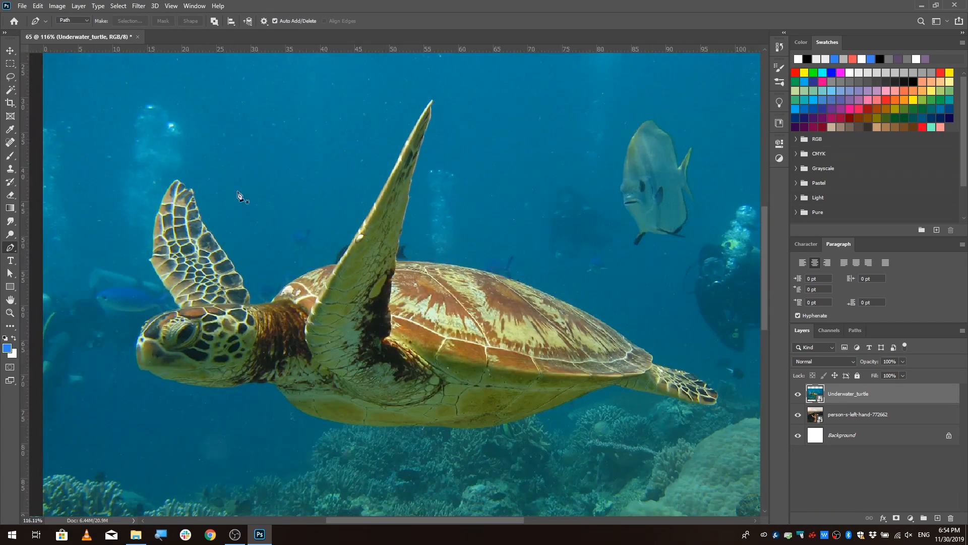
pyautogui.scroll(4, 192, 303)
# - Select the turtle's head, flippers, shell and tail roughly with the Quick Selection tool
pyautogui.click(10, 90)
pyautogui.click(50, 100)
pyautogui.scroll(-2, 130, 214)
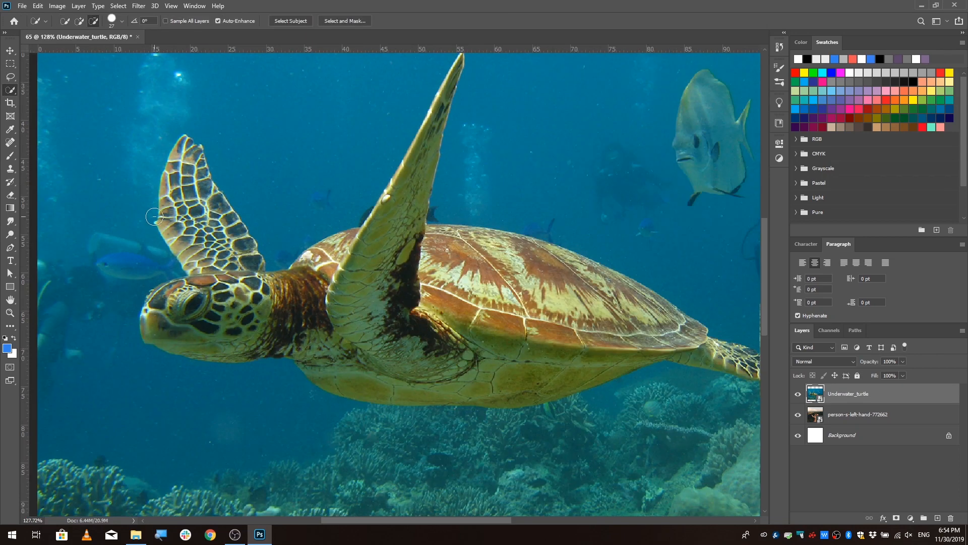
pyautogui.moveTo(187, 166)
pyautogui.mouseDown()
pyautogui.moveTo(214, 275)
pyautogui.moveTo(201, 328)
pyautogui.moveTo(411, 349)
pyautogui.moveTo(555, 343)
pyautogui.moveTo(658, 324)
pyautogui.moveTo(743, 364)
pyautogui.moveTo(664, 348)
pyautogui.mouseUp()
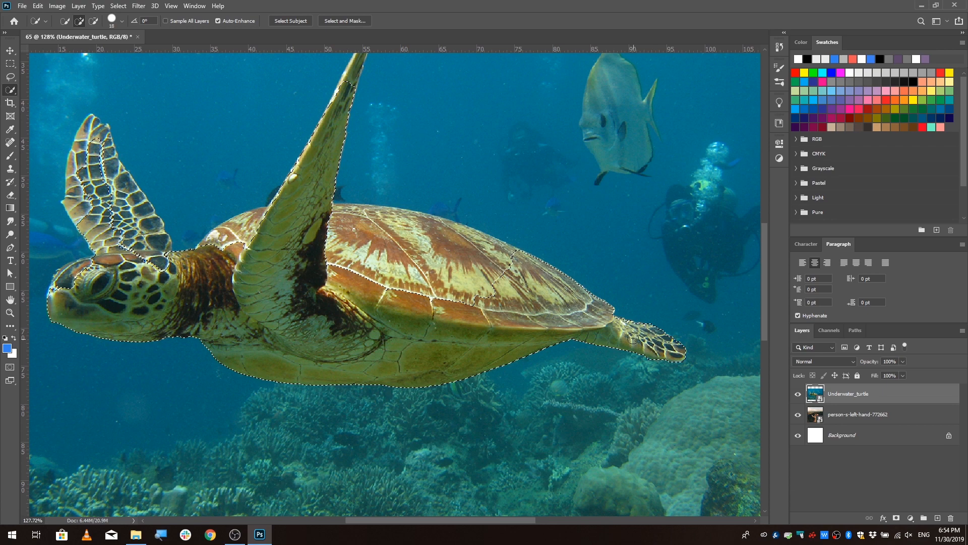
pyautogui.moveTo(477, 279); pyautogui.dragTo(374, 226)
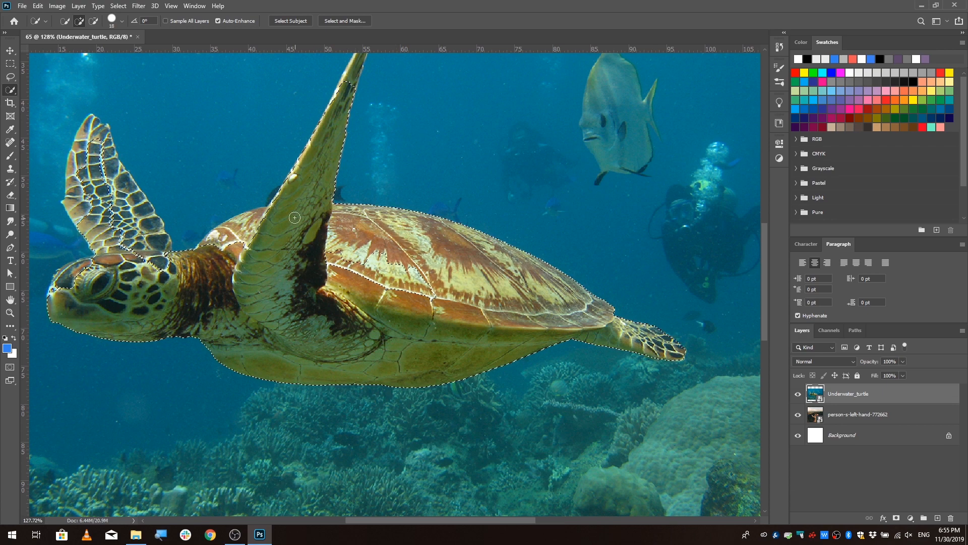
# - Reduce the selection brush size and extend the selection along the raised flipper toward its tip
pyautogui.scroll(3, 353, 252)
pyautogui.keyDown('alt'); pyautogui.scroll(5, 353, 252); pyautogui.keyUp('alt')
pyautogui.keyDown('alt'); pyautogui.rightClick(339, 268); pyautogui.keyUp('alt')
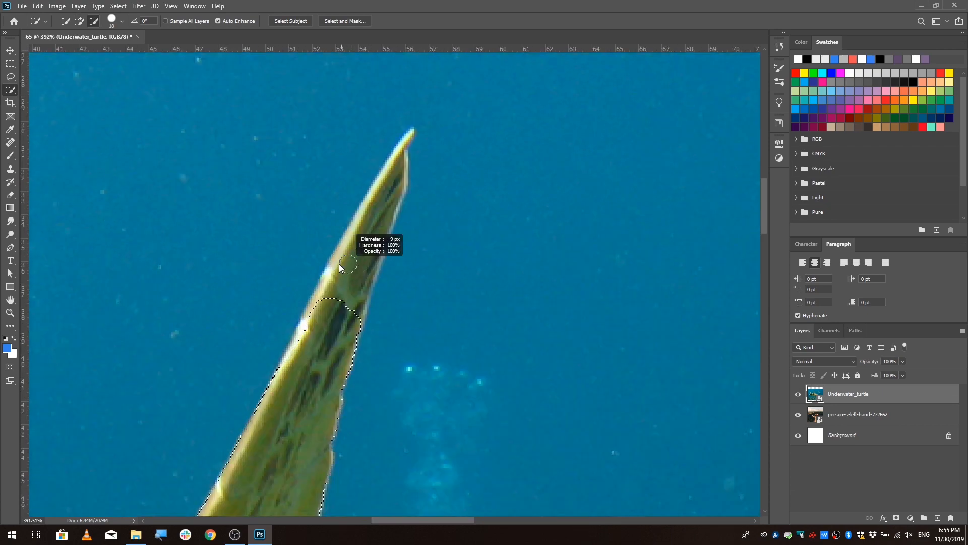
pyautogui.moveTo(303, 339); pyautogui.dragTo(393, 171)
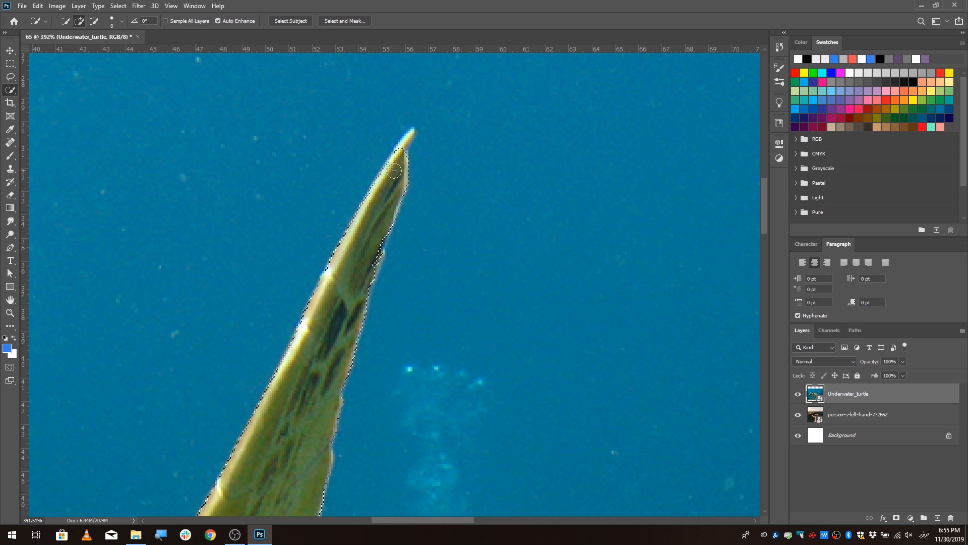
# - Add the missed forehead edge of the turtle's head to the selection
pyautogui.keyDown('alt'); pyautogui.scroll(-5, 471, 151); pyautogui.keyUp('alt')
pyautogui.keyDown('alt'); pyautogui.scroll(4, 297, 329); pyautogui.keyUp('alt')
pyautogui.moveTo(296, 328)
pyautogui.mouseDown()
pyautogui.moveTo(248, 327)
pyautogui.moveTo(277, 340)
pyautogui.mouseUp()
pyautogui.moveTo(274, 304); pyautogui.dragTo(237, 324)
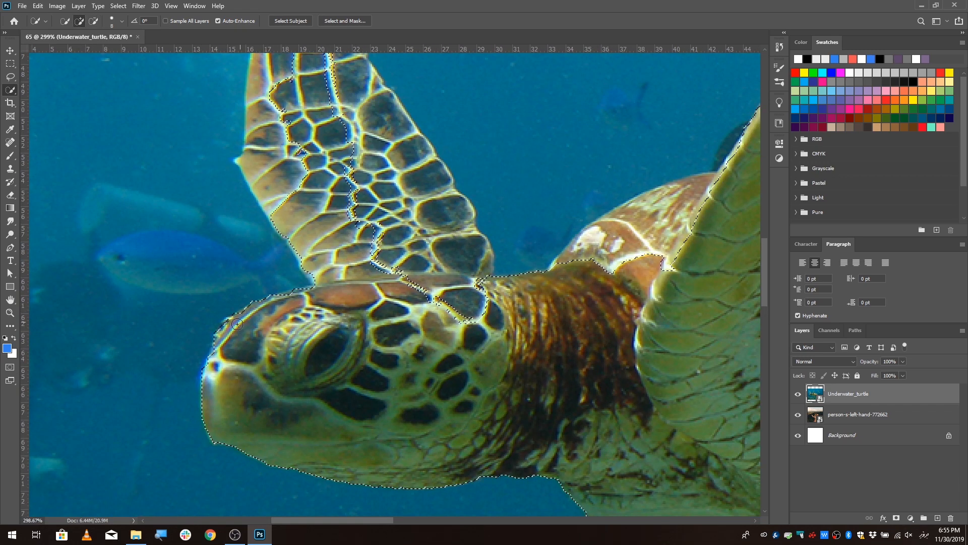
# - Add the rest of the patterned flipper behind the head, up to its tip, to the selection
pyautogui.scroll(1, 429, 288)
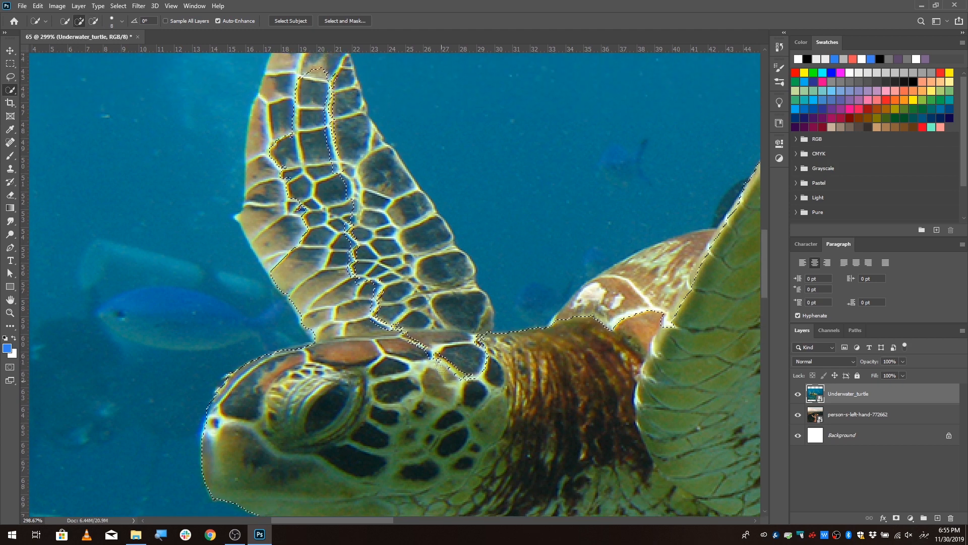
pyautogui.moveTo(441, 269)
pyautogui.mouseDown()
pyautogui.moveTo(469, 357)
pyautogui.moveTo(482, 313)
pyautogui.moveTo(419, 250)
pyautogui.moveTo(348, 206)
pyautogui.moveTo(359, 279)
pyautogui.moveTo(306, 180)
pyautogui.moveTo(287, 247)
pyautogui.moveTo(262, 193)
pyautogui.moveTo(280, 126)
pyautogui.mouseUp()
pyautogui.scroll(3, 281, 126)
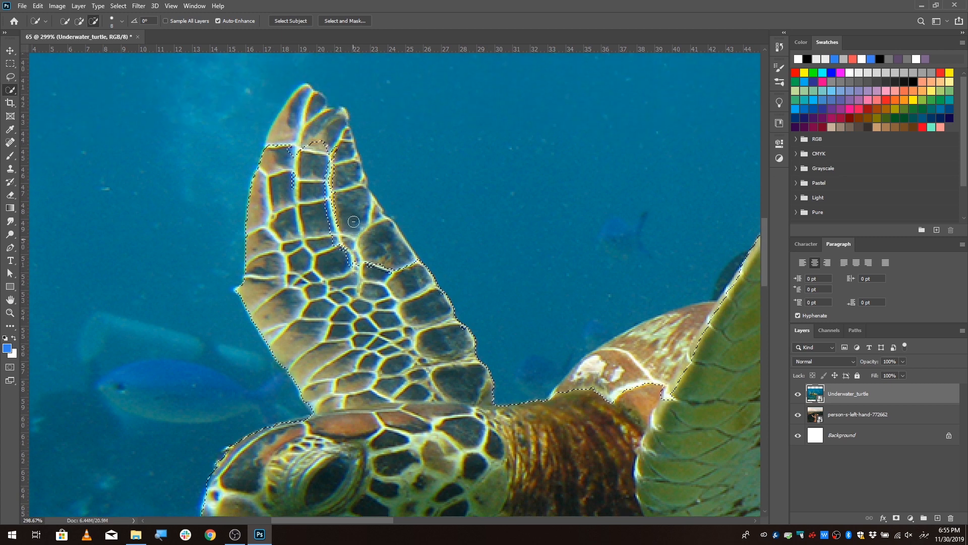
pyautogui.moveTo(281, 201)
pyautogui.mouseDown()
pyautogui.moveTo(330, 209)
pyautogui.moveTo(324, 157)
pyautogui.moveTo(287, 166)
pyautogui.mouseUp()
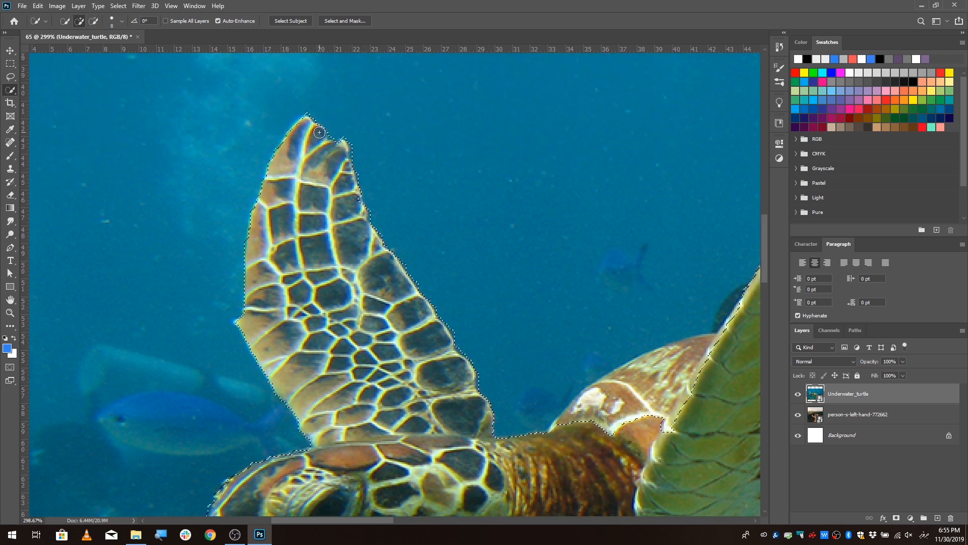
pyautogui.moveTo(295, 146); pyautogui.dragTo(301, 129)
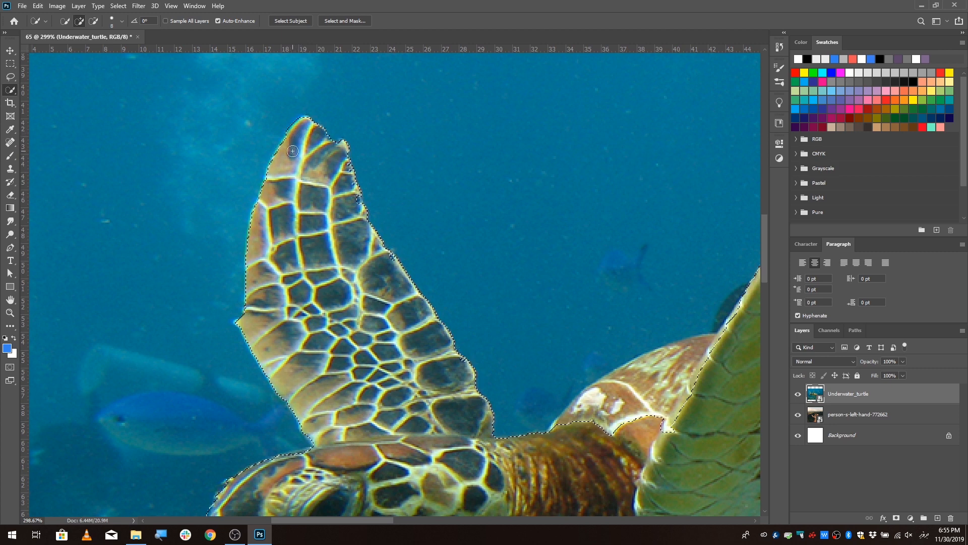
pyautogui.press('alt')
# - Add the front part of the shell between the neck and the raised flipper to the selection
pyautogui.scroll(-5, 267, 261)
pyautogui.scroll(-4, 268, 262)
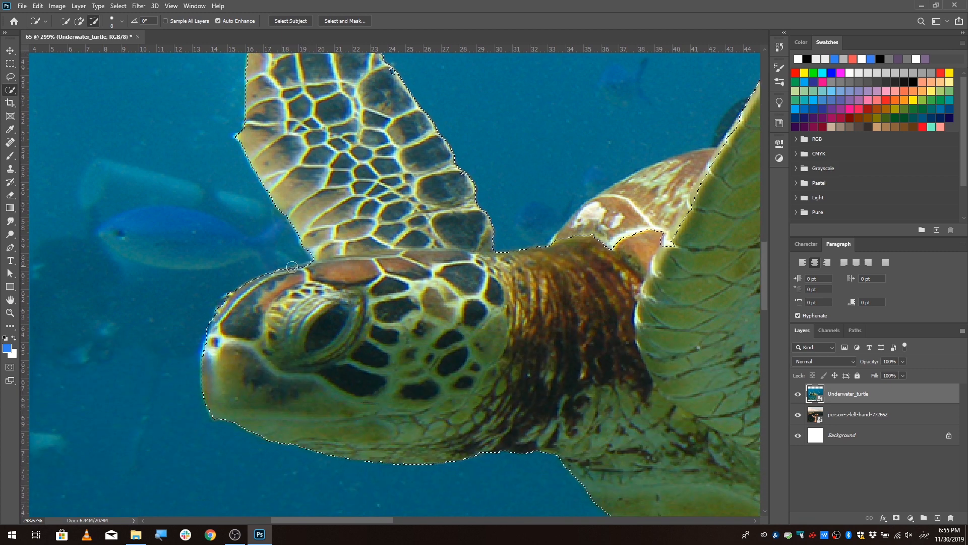
pyautogui.hscroll(6, 335, 334)
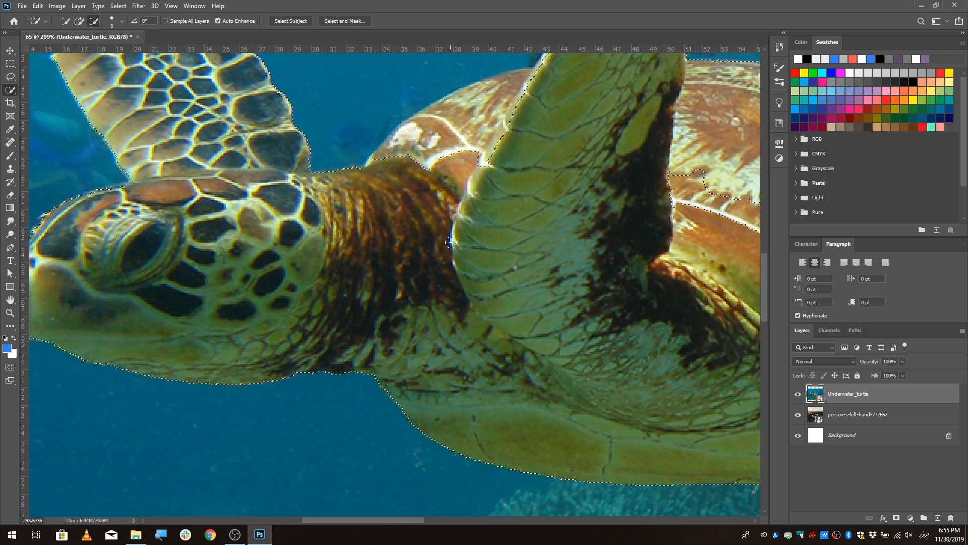
pyautogui.scroll(6, 374, 345)
pyautogui.hscroll(3, 371, 268)
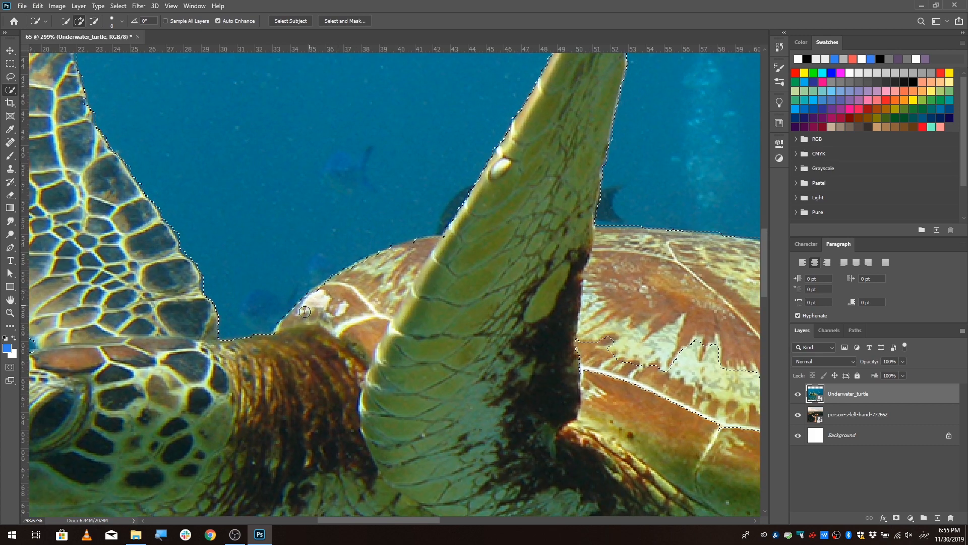
# - Examine the selection edge along the shell, tail and belly of the turtle
pyautogui.press('space')
pyautogui.moveTo(610, 337); pyautogui.dragTo(247, 250)
pyautogui.moveTo(741, 335); pyautogui.dragTo(462, 253)
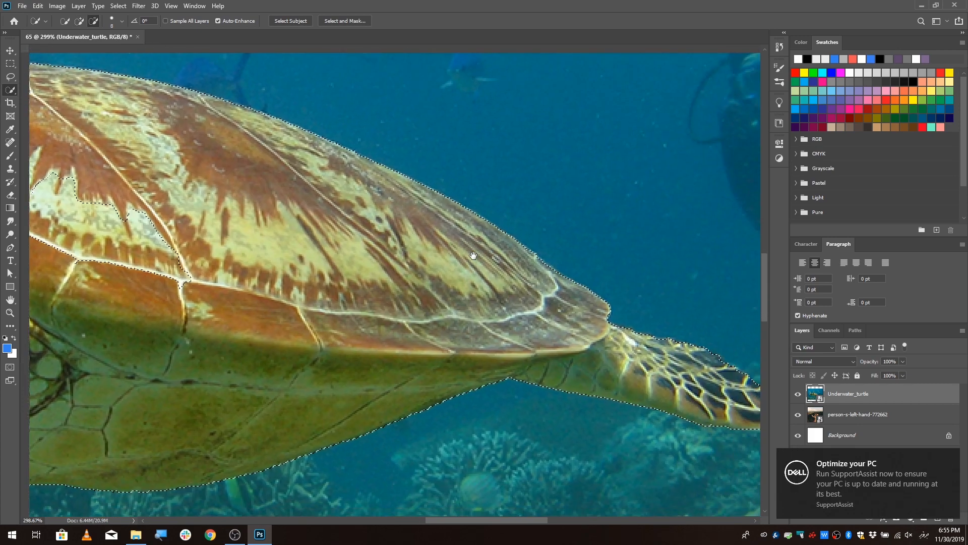
pyautogui.moveTo(557, 317); pyautogui.dragTo(411, 207)
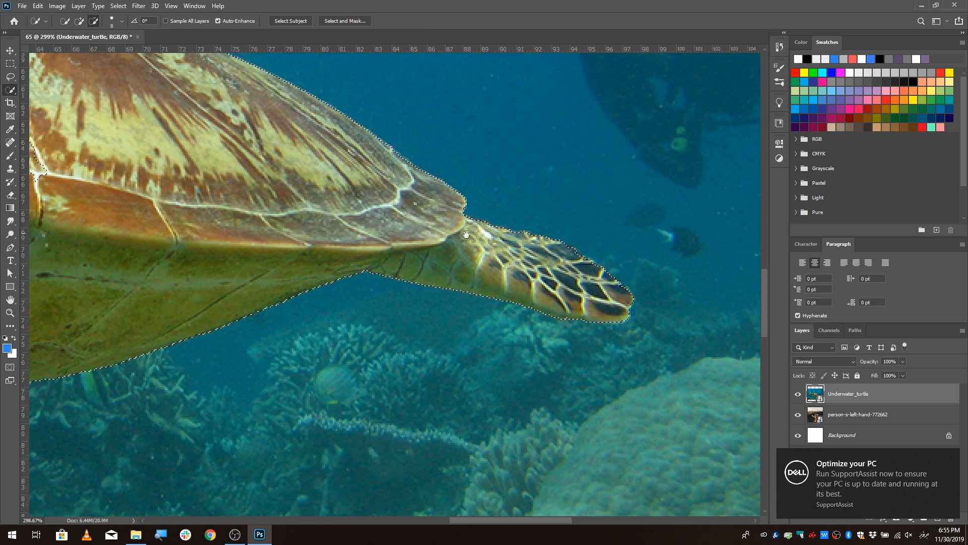
pyautogui.moveTo(53, 254); pyautogui.dragTo(771, 187)
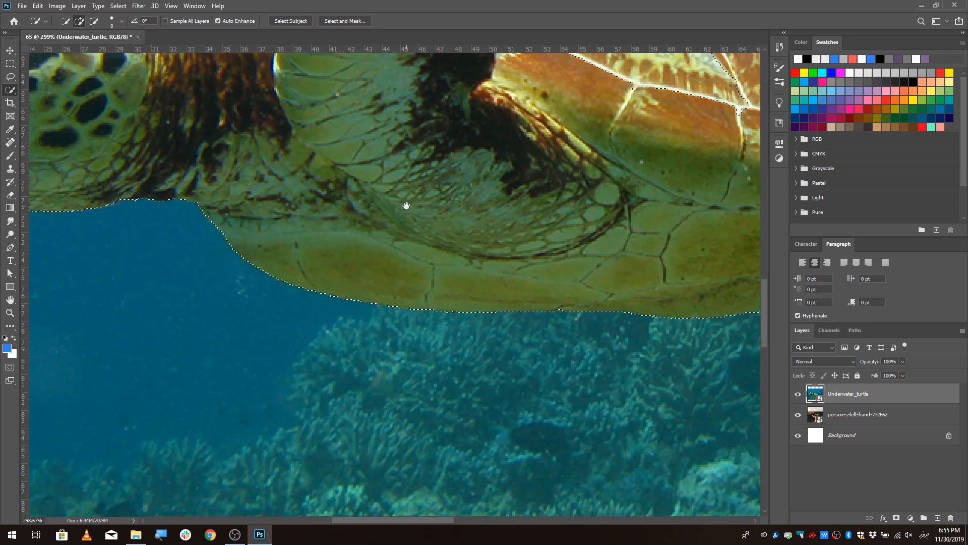
pyautogui.moveTo(428, 209); pyautogui.dragTo(456, 259)
pyautogui.scroll(-8, 456, 258)
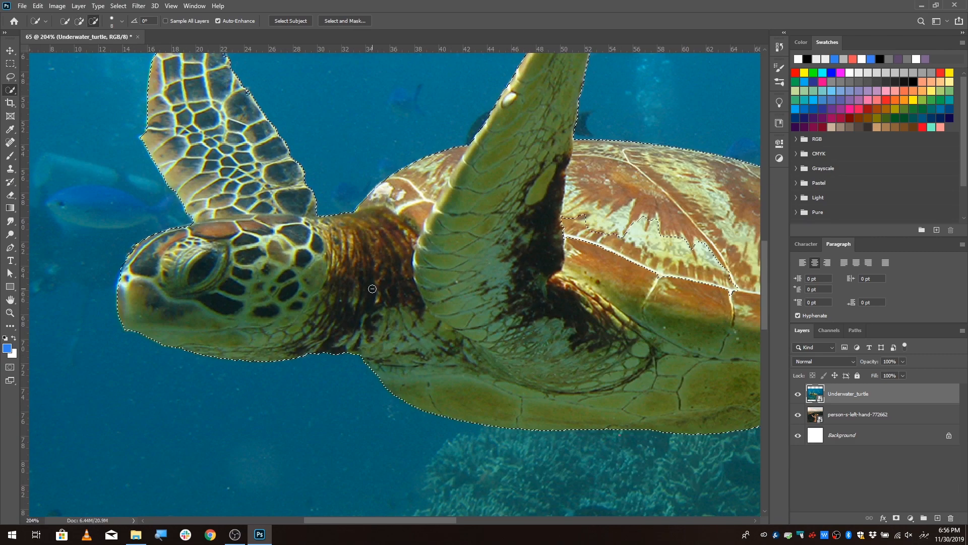
# - Refine the selection edge of the patterned flipper near its tip with the Lasso tool
pyautogui.scroll(10, 273, 114)
pyautogui.press('l')
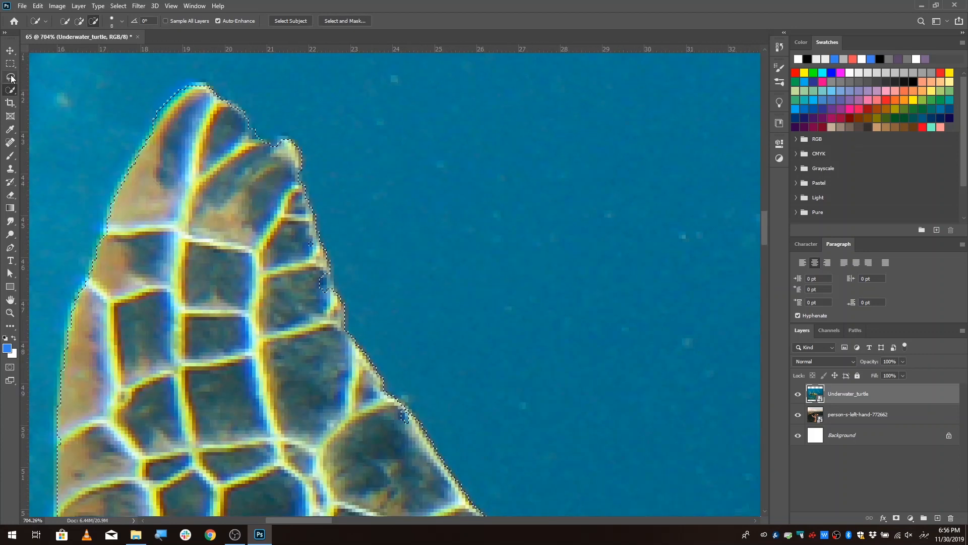
pyautogui.press('shift')
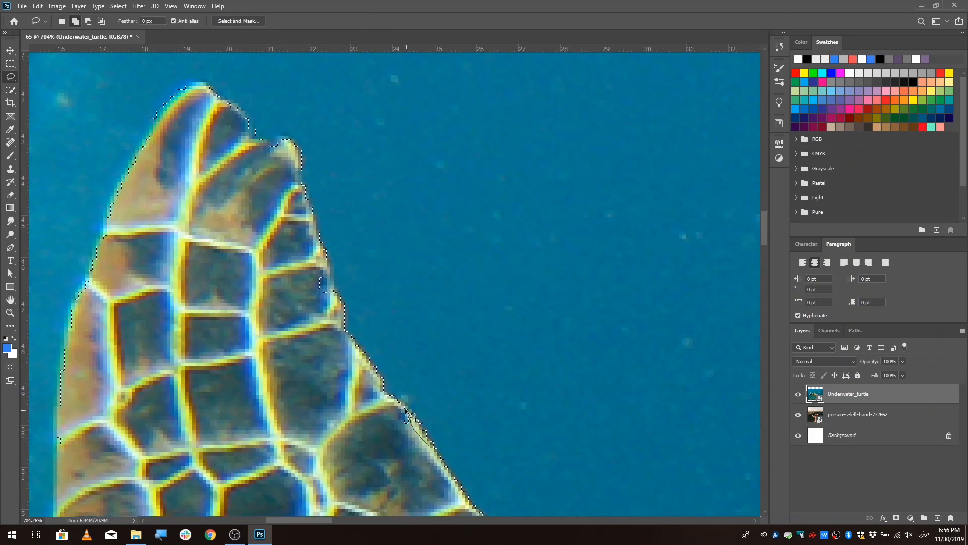
pyautogui.moveTo(367, 400); pyautogui.dragTo(364, 397)
pyautogui.moveTo(317, 236); pyautogui.dragTo(295, 180)
pyautogui.moveTo(260, 148); pyautogui.dragTo(230, 242)
# - Trim the selection edge along the turtle's forehead, from above the eye down to the snout, with the Lasso tool
pyautogui.press('space')
pyautogui.moveTo(188, 356); pyautogui.dragTo(323, 126)
pyautogui.moveTo(276, 319); pyautogui.dragTo(339, 103)
pyautogui.moveTo(434, 405); pyautogui.dragTo(451, 136)
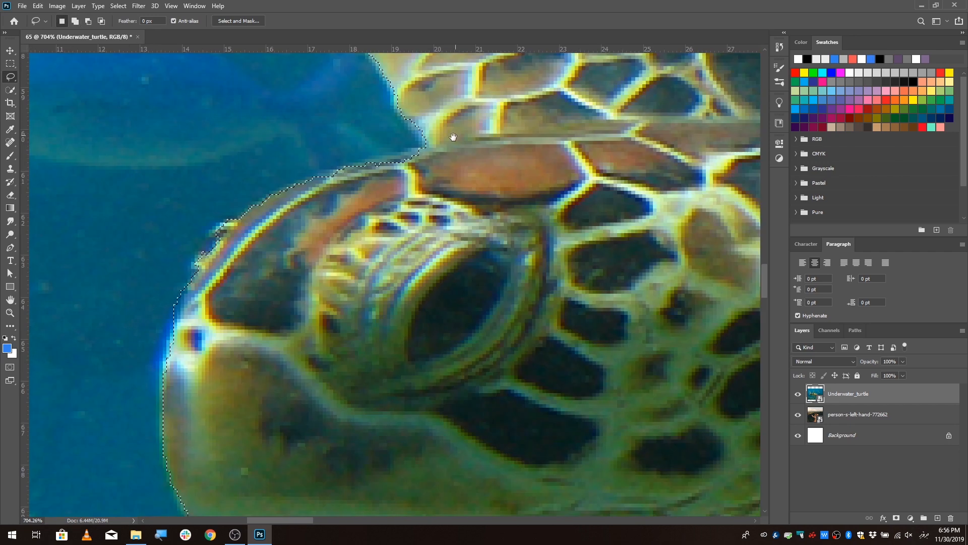
pyautogui.moveTo(263, 246); pyautogui.dragTo(316, 145)
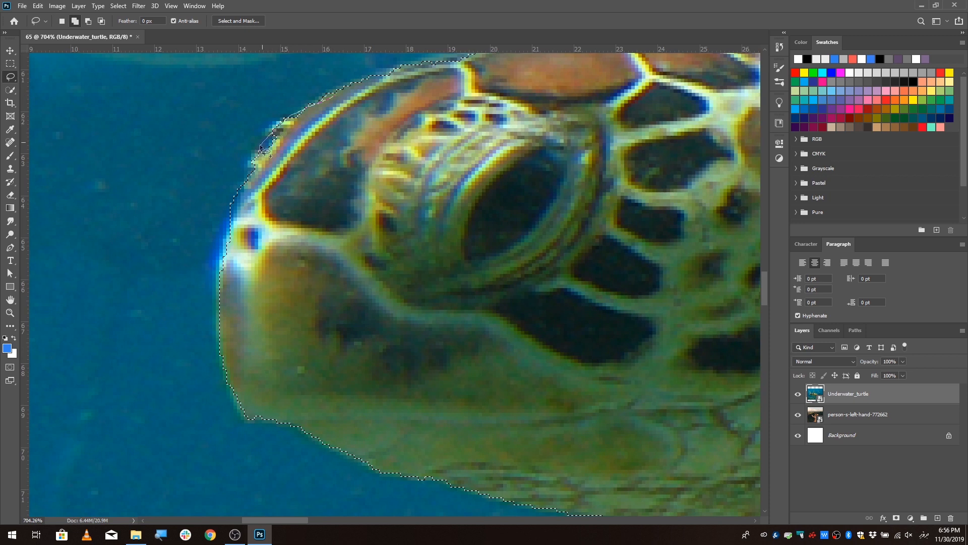
pyautogui.moveTo(247, 183)
pyautogui.mouseDown()
pyautogui.moveTo(278, 127)
pyautogui.moveTo(338, 90)
pyautogui.mouseUp()
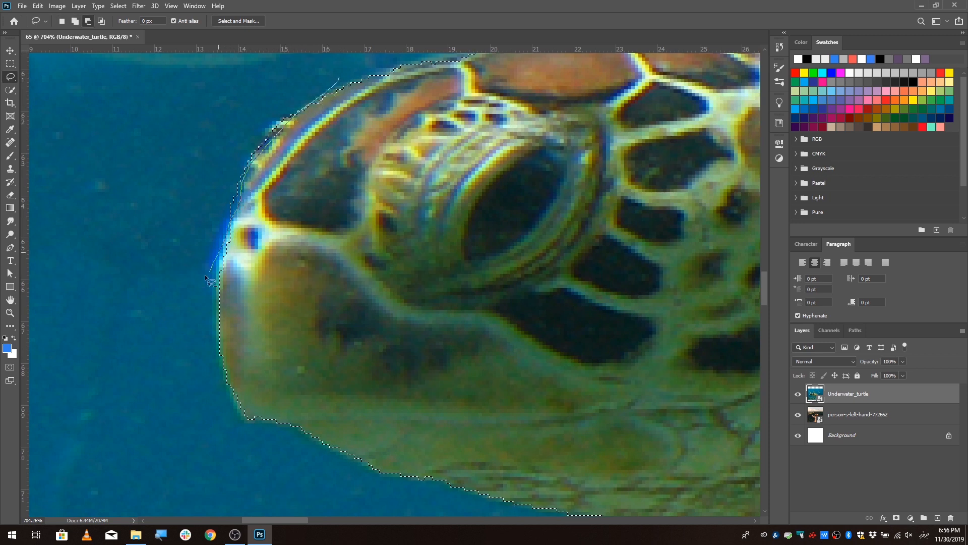
pyautogui.moveTo(204, 274)
pyautogui.mouseDown()
pyautogui.moveTo(201, 179)
pyautogui.moveTo(263, 158)
pyautogui.mouseUp()
pyautogui.moveTo(287, 92); pyautogui.dragTo(274, 135)
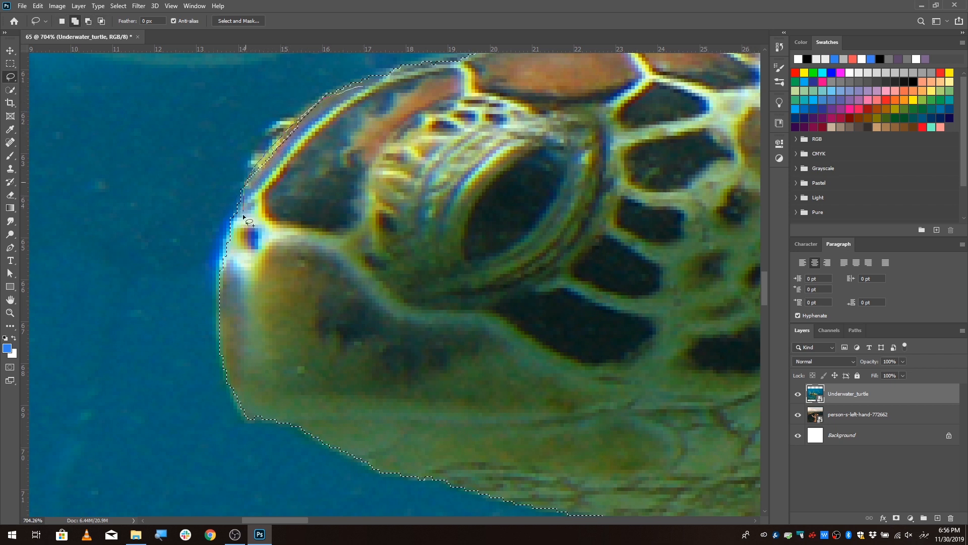
pyautogui.moveTo(244, 217); pyautogui.dragTo(283, 219)
# - Refine the selection edge along the upper side of the turtle's rear flipper with the Lasso tool
pyautogui.moveTo(397, 327); pyautogui.dragTo(365, 155)
pyautogui.moveTo(698, 342); pyautogui.dragTo(578, 347)
pyautogui.scroll(-5, 139, 255)
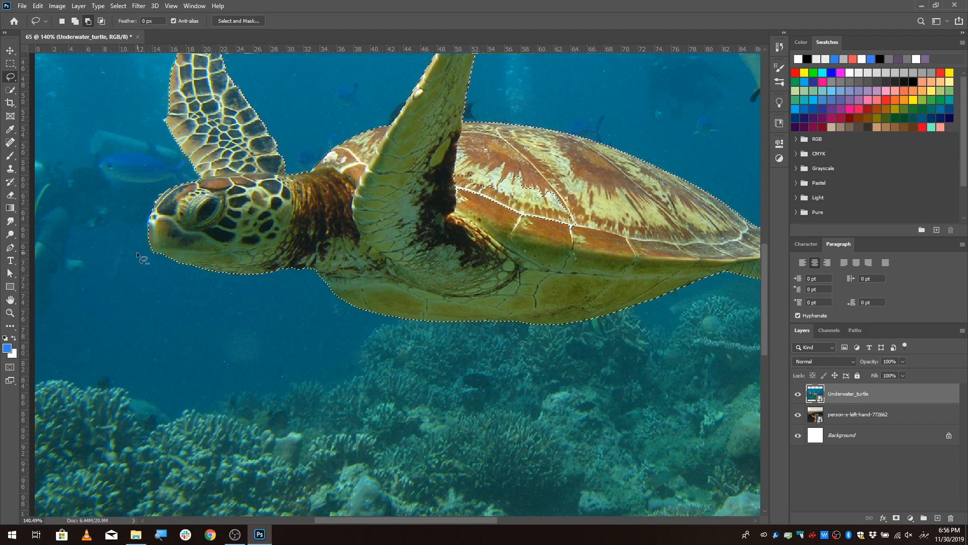
pyautogui.scroll(-2, 137, 252)
pyautogui.scroll(5, 600, 210)
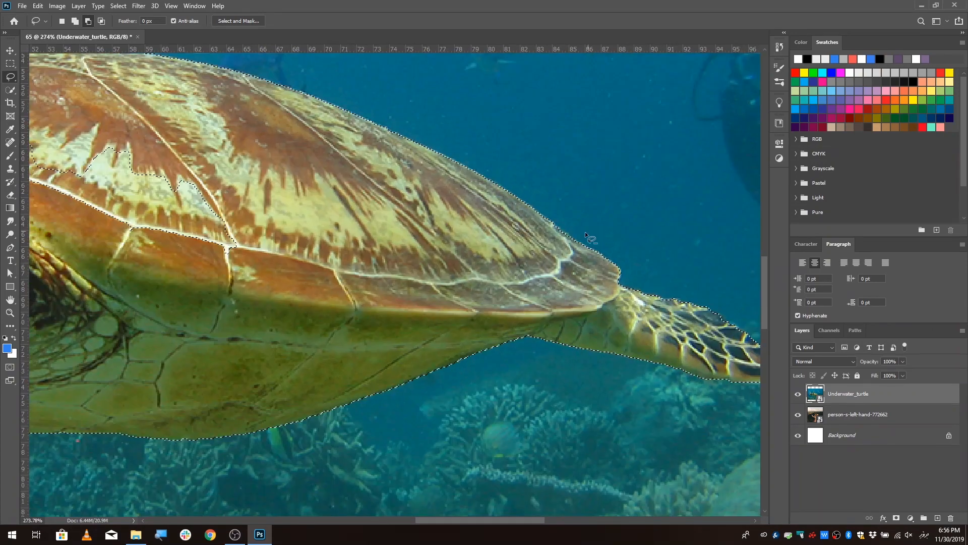
pyautogui.scroll(2, 585, 235)
pyautogui.scroll(-3, 584, 288)
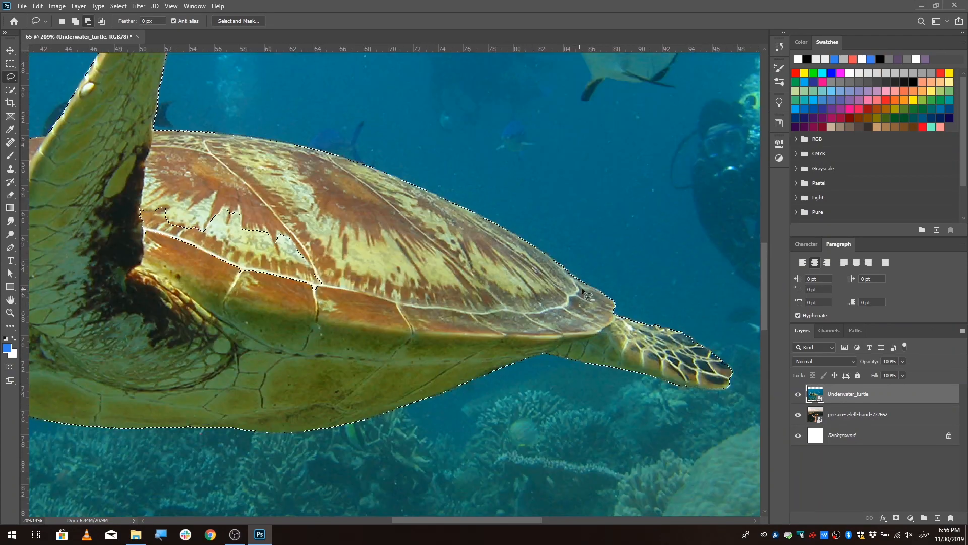
pyautogui.scroll(5, 581, 288)
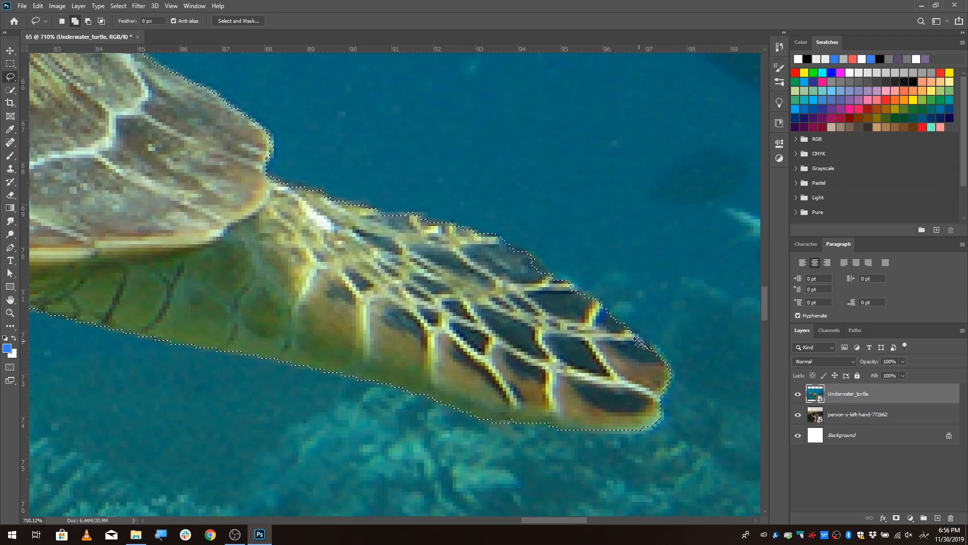
pyautogui.moveTo(638, 342); pyautogui.dragTo(593, 303)
pyautogui.moveTo(529, 262); pyautogui.dragTo(505, 244)
# - Add the unselected patch in the middle of the shell, behind the raised flipper, to the selection
pyautogui.scroll(-6, 609, 349)
pyautogui.scroll(4, 504, 312)
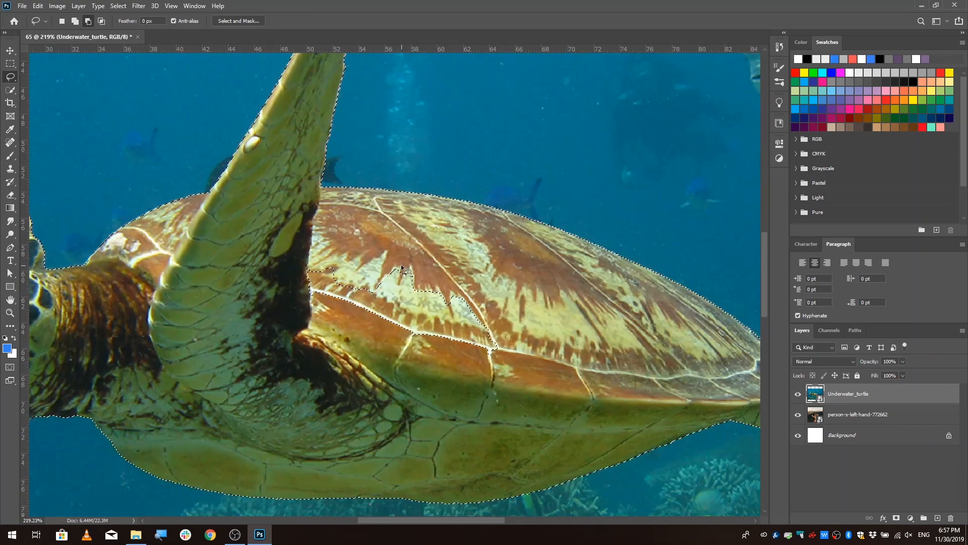
pyautogui.moveTo(572, 270)
pyautogui.mouseDown()
pyautogui.moveTo(485, 243)
pyautogui.moveTo(284, 383)
pyautogui.moveTo(588, 310)
pyautogui.mouseUp()
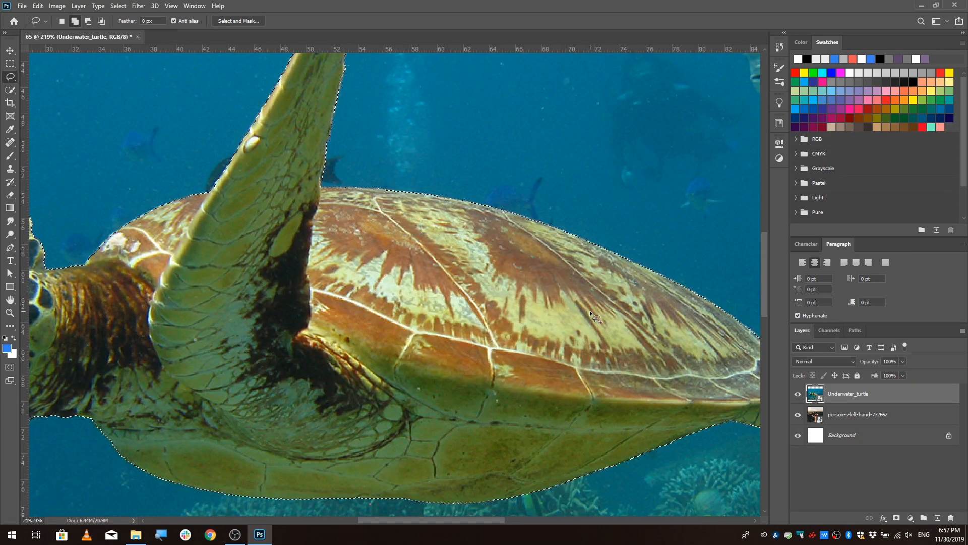
pyautogui.scroll(-4, 334, 227)
pyautogui.scroll(5, 318, 232)
pyautogui.scroll(-5, 301, 197)
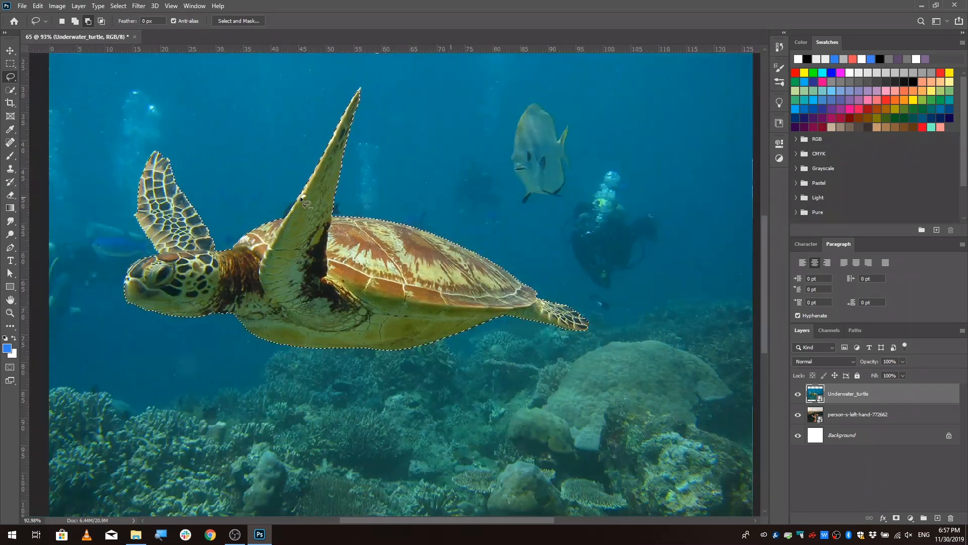
# - Open the turtle selection in Select and Mask and examine its edges around the head and front flippers
pyautogui.click(238, 20)
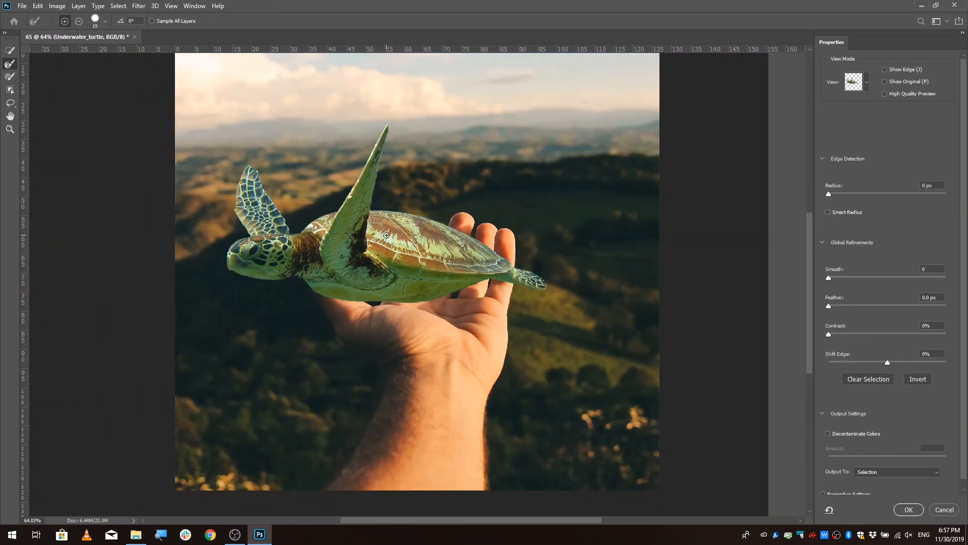
pyautogui.click(828, 195)
pyautogui.click(11, 130)
pyautogui.click(277, 256)
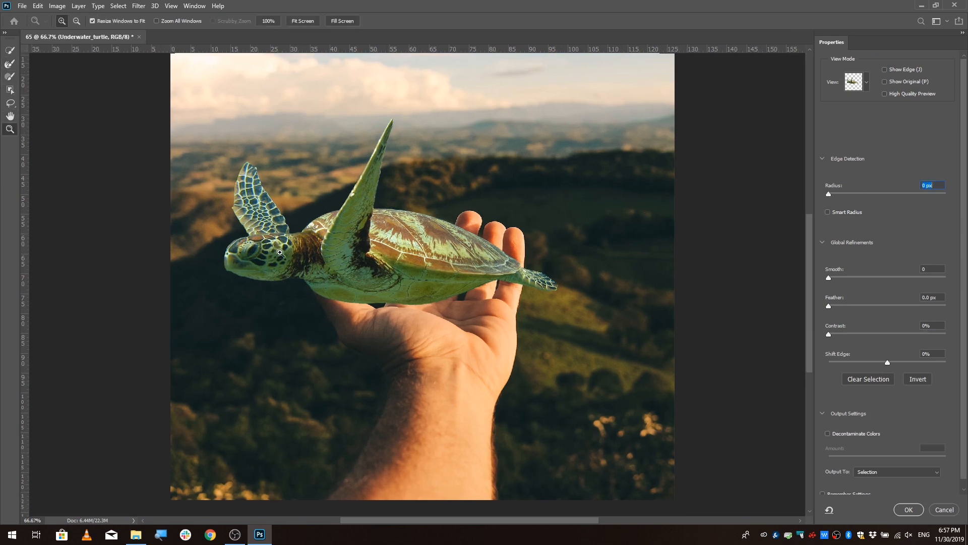
pyautogui.click(277, 255)
pyautogui.click(277, 255)
pyautogui.moveTo(311, 219); pyautogui.dragTo(341, 377)
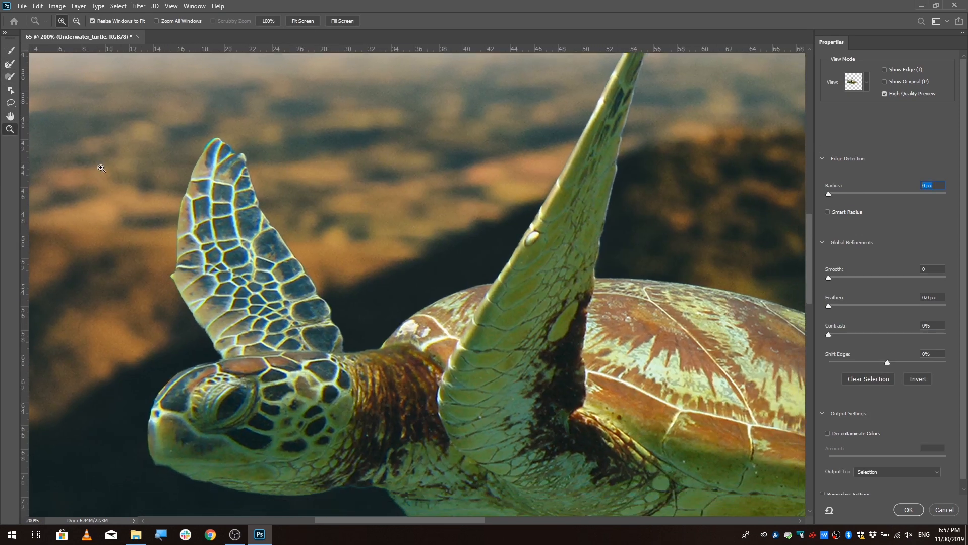
pyautogui.click(10, 77)
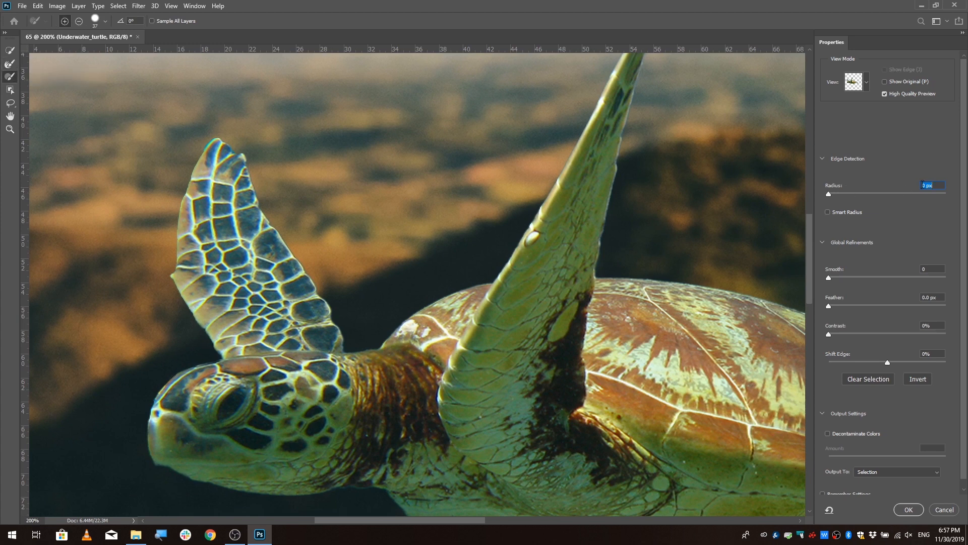
# - Try a Smooth value of 5 on the selection and inspect the edges of the shell and raised flipper
pyautogui.moveTo(829, 278)
pyautogui.mouseDown()
pyautogui.moveTo(930, 278)
pyautogui.moveTo(836, 277)
pyautogui.mouseUp()
pyautogui.moveTo(534, 382); pyautogui.dragTo(362, 158)
pyautogui.moveTo(578, 242); pyautogui.dragTo(273, 258)
pyautogui.moveTo(476, 257); pyautogui.dragTo(405, 332)
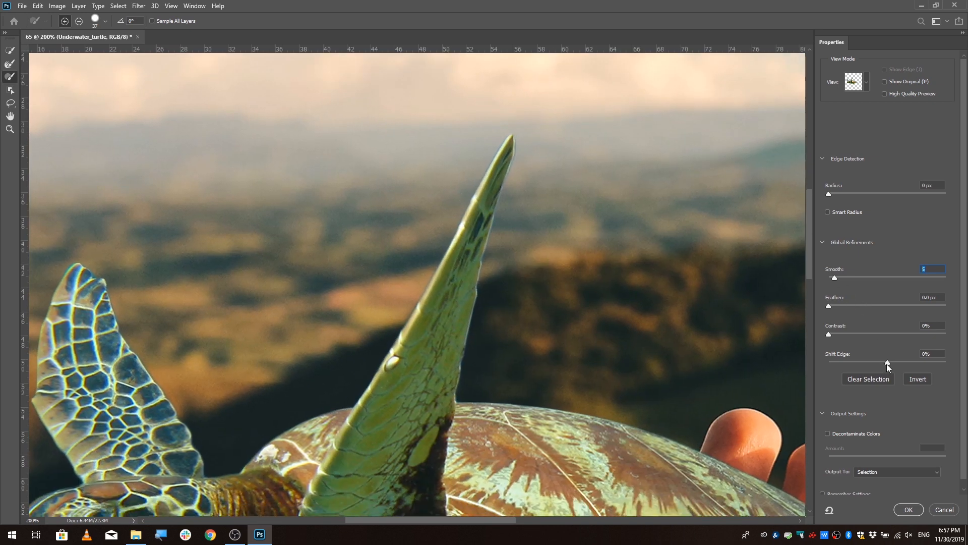
# - Compare different Shift Edge amounts in the high quality preview and set Shift Edge to -6%
pyautogui.moveTo(887, 363); pyautogui.dragTo(876, 362)
pyautogui.moveTo(324, 359); pyautogui.dragTo(487, 130)
pyautogui.click(885, 94)
pyautogui.click(906, 362)
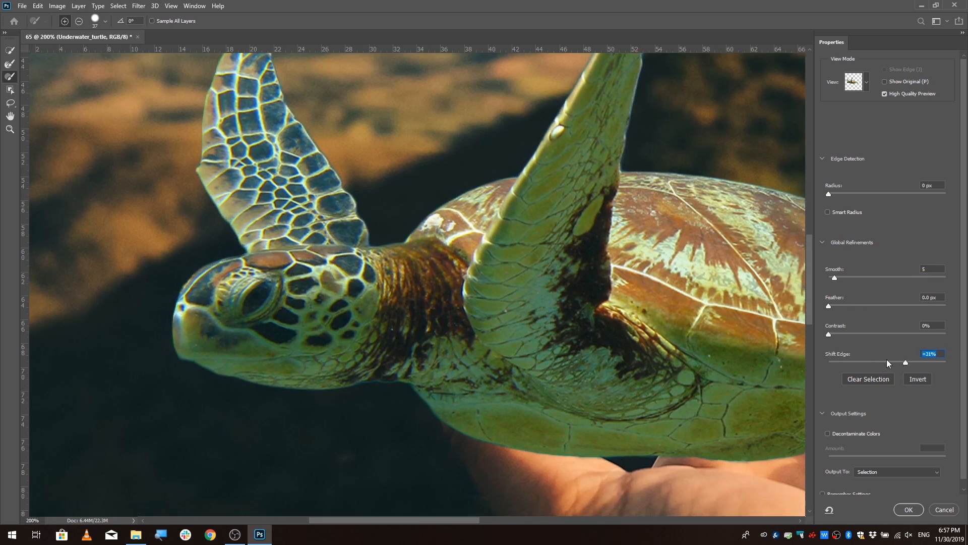
pyautogui.moveTo(887, 362); pyautogui.dragTo(885, 362)
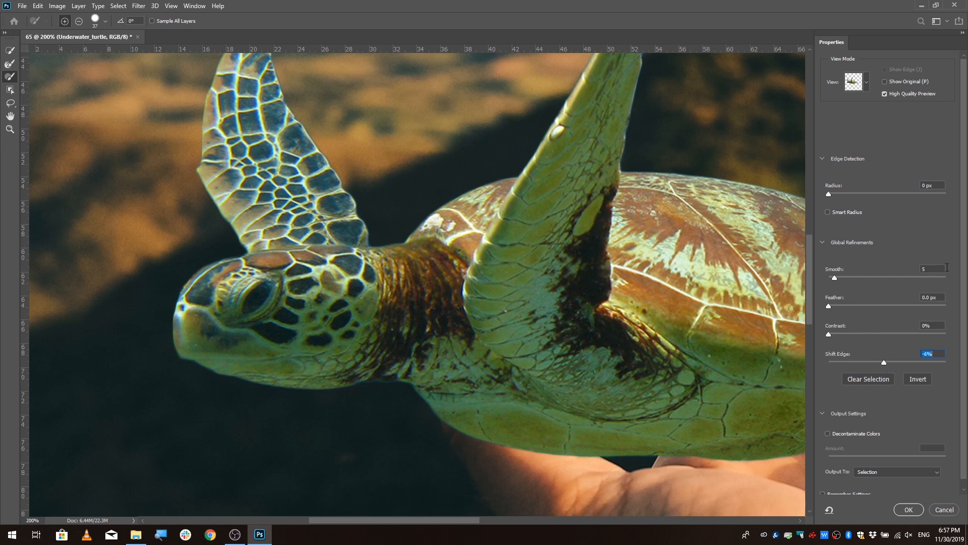
# - Set Smooth to 3 and Feather to 0.5 px, and apply the refinements as a selection
pyautogui.scroll(5, 944, 299)
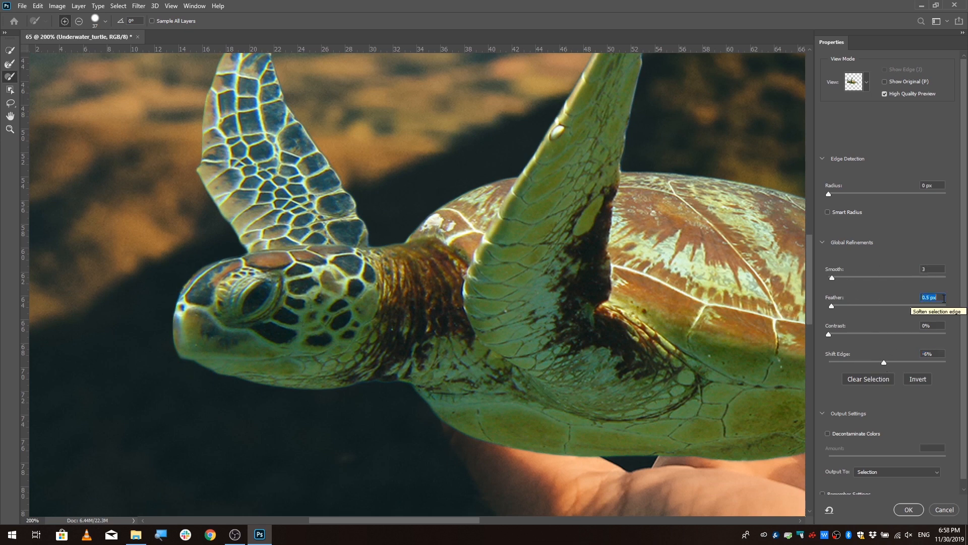
pyautogui.scroll(5, 945, 299)
pyautogui.click(910, 510)
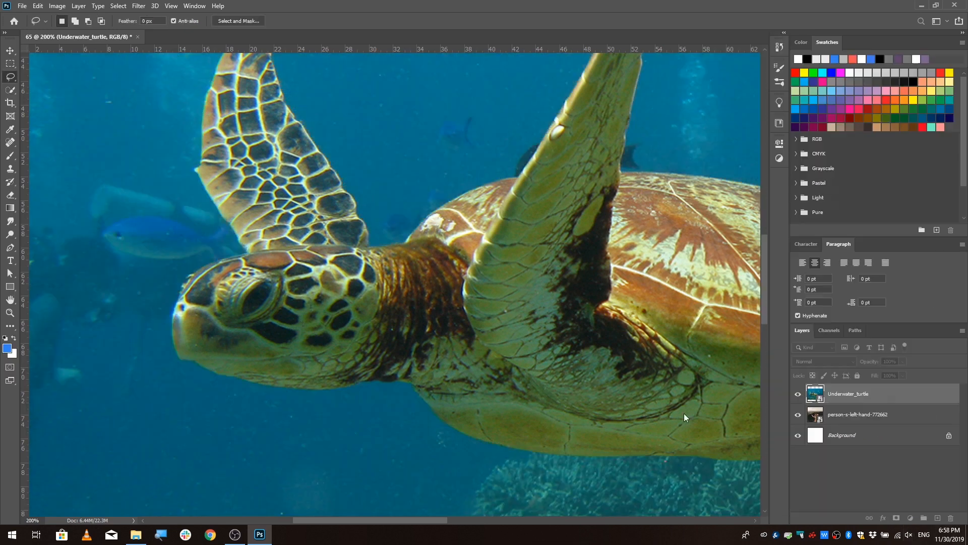
# - Add a layer mask from the selection to the Underwater_turtle layer and inspect the cutout edges over the hand
pyautogui.moveTo(684, 413); pyautogui.dragTo(261, 359)
pyautogui.moveTo(696, 348); pyautogui.dragTo(715, 393)
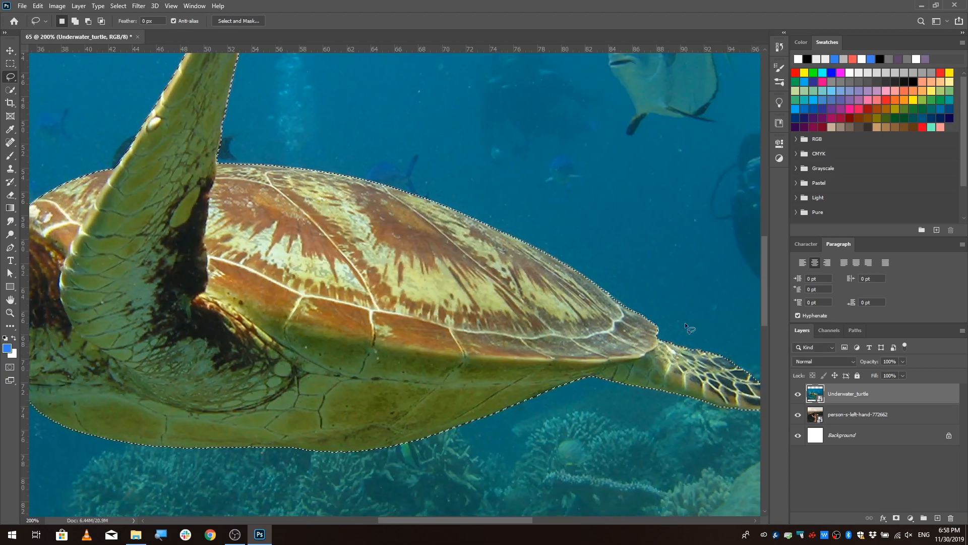
pyautogui.click(896, 518)
pyautogui.scroll(-5, 660, 316)
pyautogui.scroll(11, 661, 316)
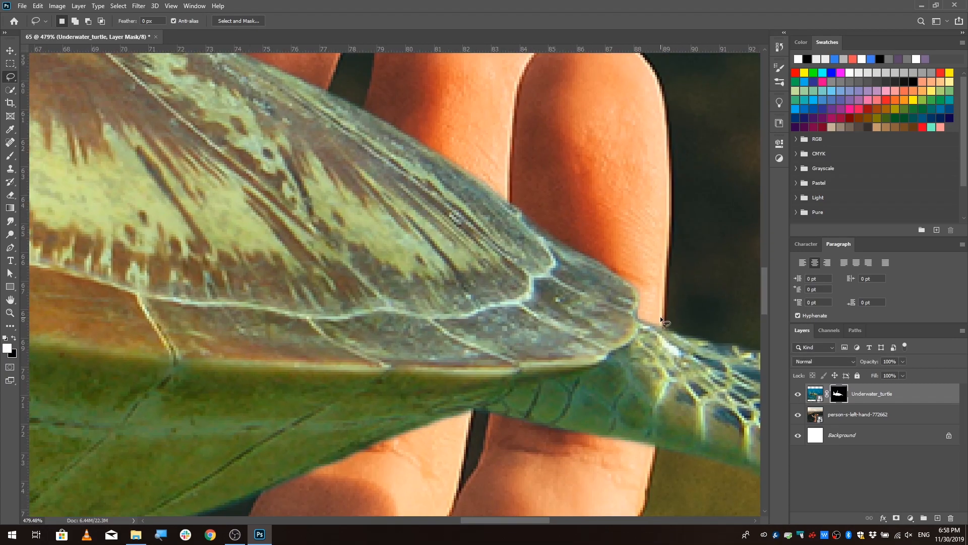
pyautogui.scroll(-14, 656, 313)
pyautogui.scroll(10, 286, 258)
pyautogui.scroll(-14, 286, 258)
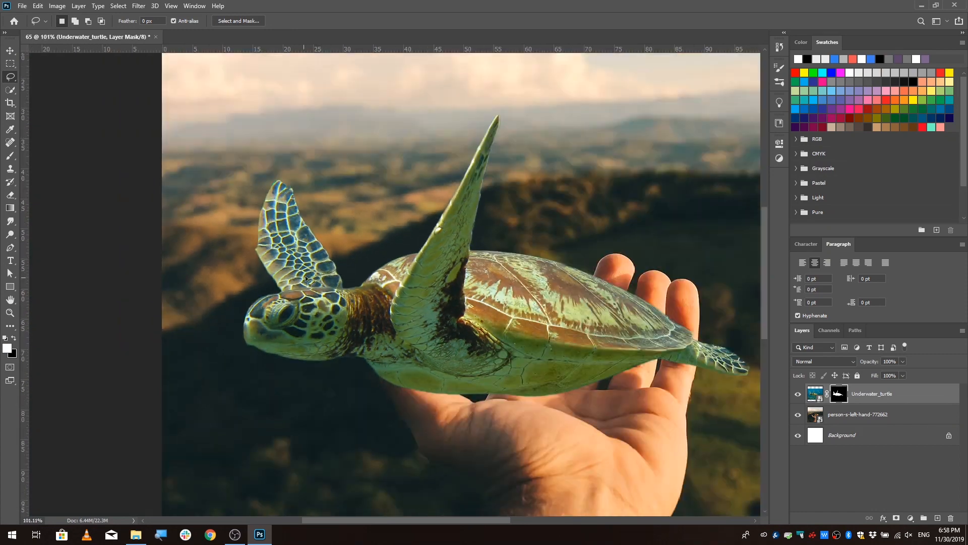
pyautogui.scroll(4, 332, 285)
# - Move the turtle layer's image sideways so the turtle sits over the fingers of the hand
pyautogui.click(10, 50)
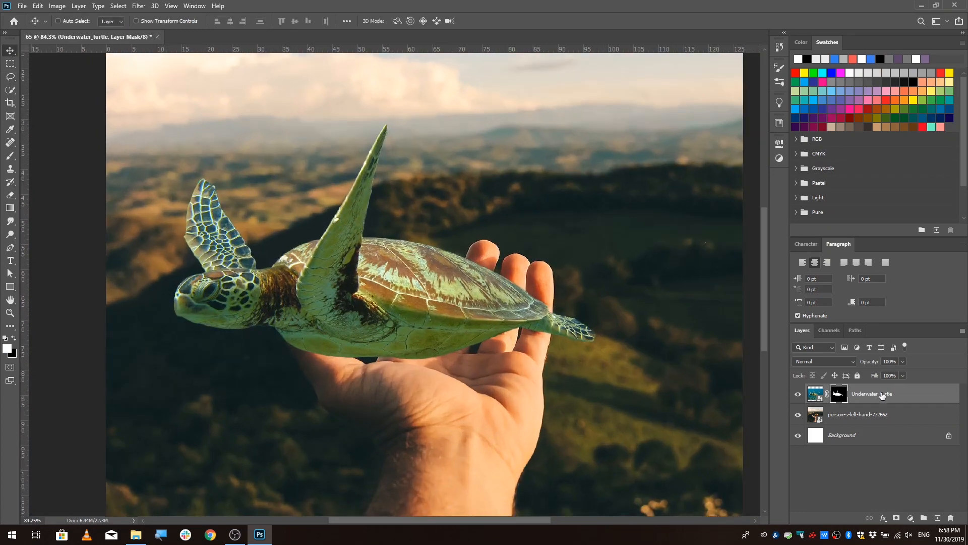
pyautogui.click(815, 394)
pyautogui.moveTo(371, 318); pyautogui.dragTo(443, 325)
# - Scale the turtle down to 55.67% with Free Transform and place it above the palm
pyautogui.hotkey('ctrl', 't')
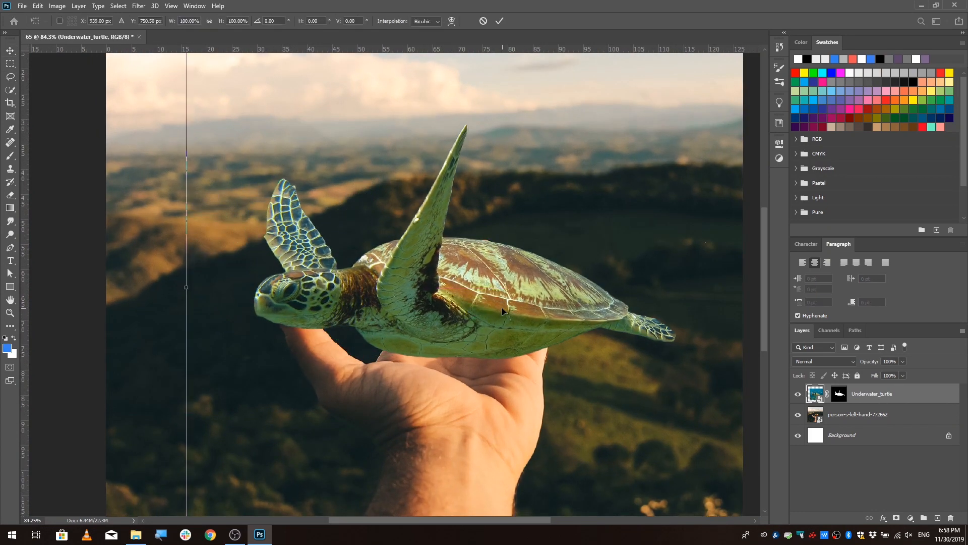
pyautogui.scroll(-3, 361, 299)
pyautogui.moveTo(622, 421); pyautogui.dragTo(518, 340)
pyautogui.moveTo(517, 340); pyautogui.dragTo(540, 356)
pyautogui.moveTo(462, 278)
pyautogui.mouseDown()
pyautogui.moveTo(449, 305)
pyautogui.moveTo(450, 290)
pyautogui.mouseUp()
pyautogui.scroll(3, 360, 297)
pyautogui.scroll(2, 357, 301)
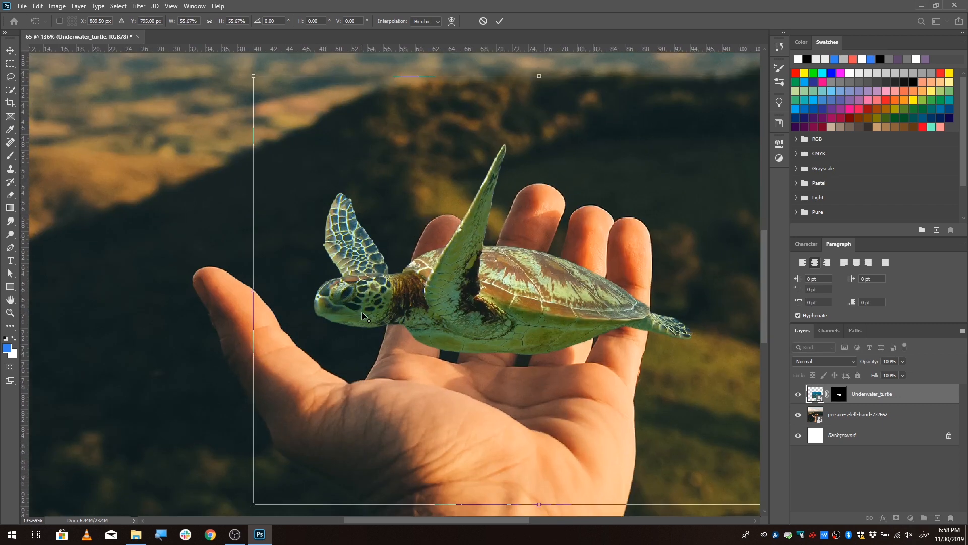
pyautogui.scroll(-1, 385, 311)
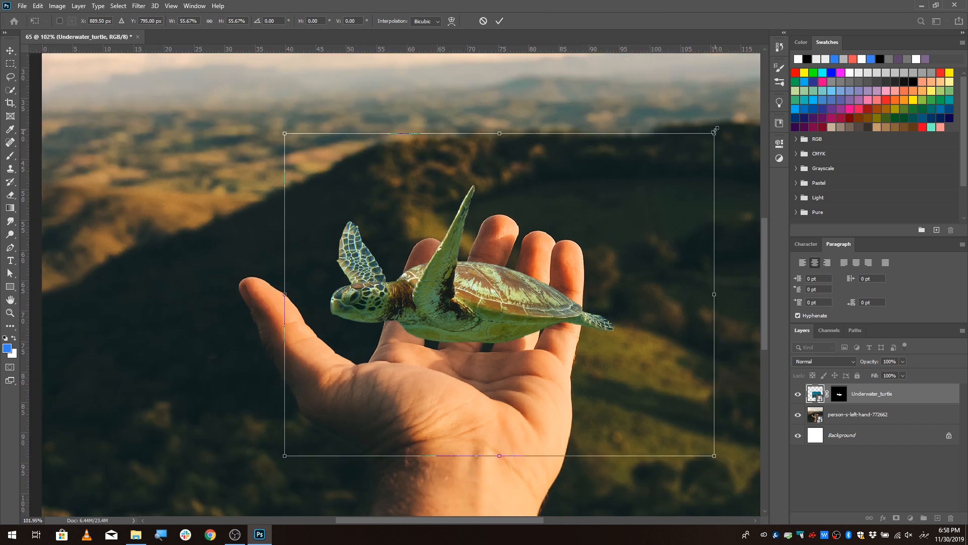
# - Reduce the turtle's scale to 51.87%, shift it slightly towards the fingers and apply the transform
pyautogui.moveTo(715, 130); pyautogui.dragTo(704, 139)
pyautogui.moveTo(496, 297)
pyautogui.mouseDown()
pyautogui.moveTo(496, 289)
pyautogui.moveTo(512, 301)
pyautogui.mouseUp()
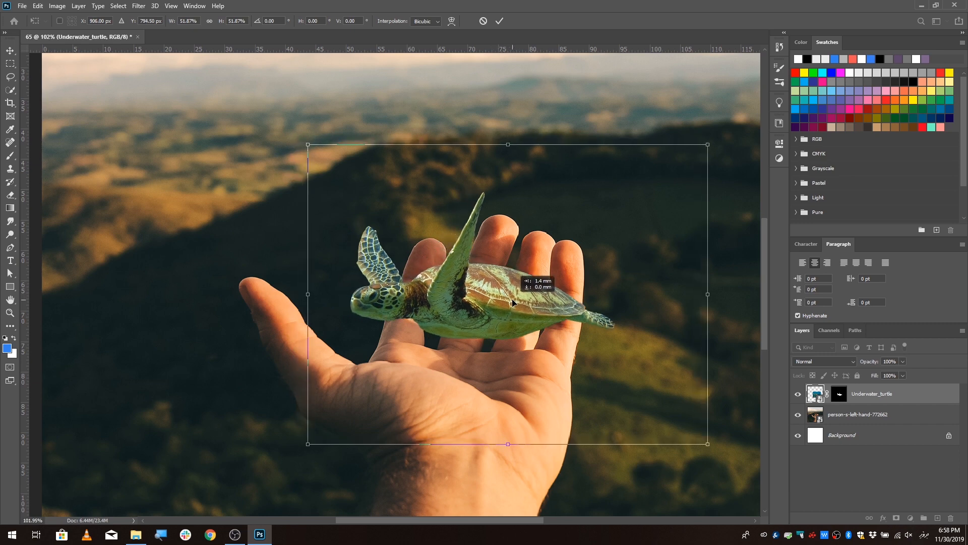
pyautogui.press('Return')
pyautogui.scroll(2, 485, 288)
pyautogui.scroll(-5, 406, 267)
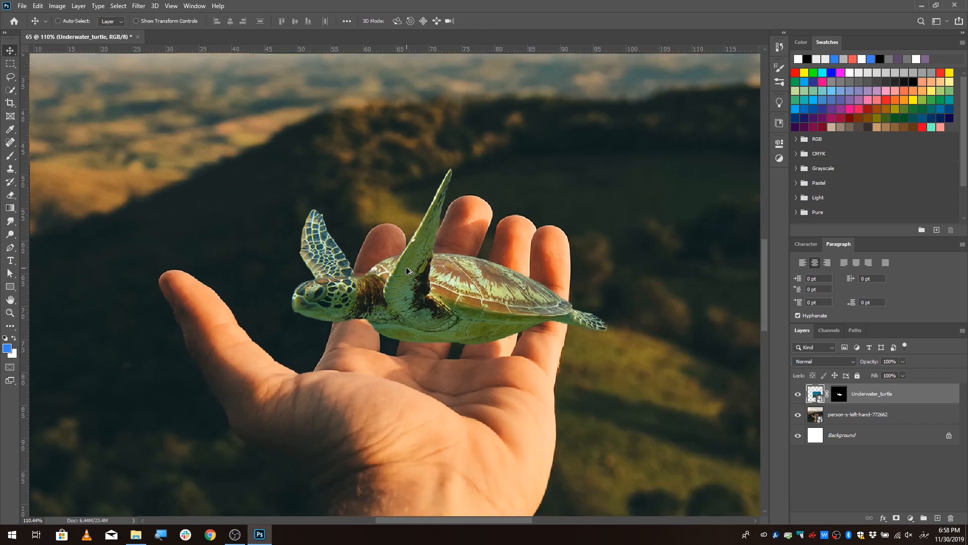
pyautogui.scroll(1, 384, 298)
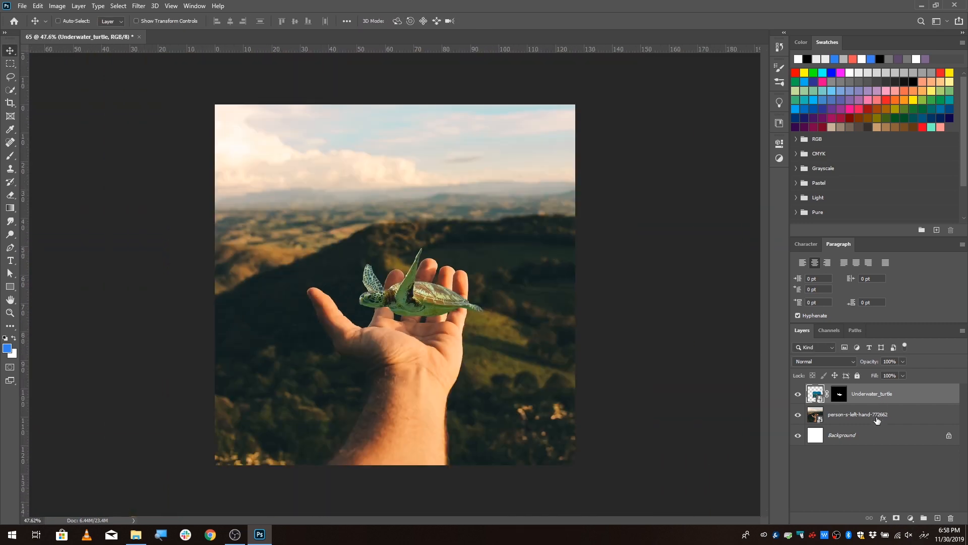
# - Enlarge the person-s-left-hand-772662 layer slightly by pulling its left edge outward with Free Transform
pyautogui.click(877, 419)
pyautogui.hotkey('ctrl', 't')
pyautogui.moveTo(210, 241); pyautogui.dragTo(196, 241)
pyautogui.press('Return')
# - Scale the Underwater_turtle layer to 102.19% and nudge the turtle slightly over the palm
pyautogui.click(873, 396)
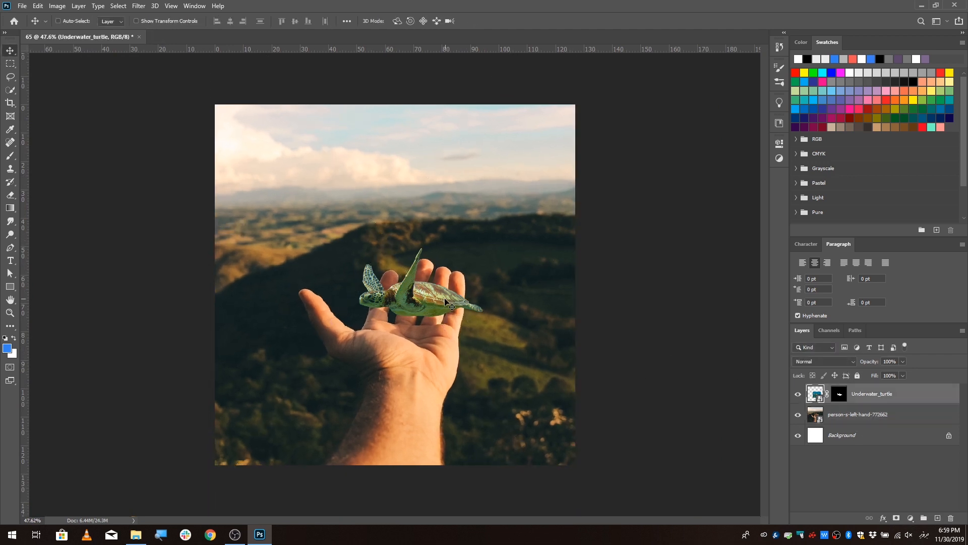
pyautogui.scroll(5, 383, 295)
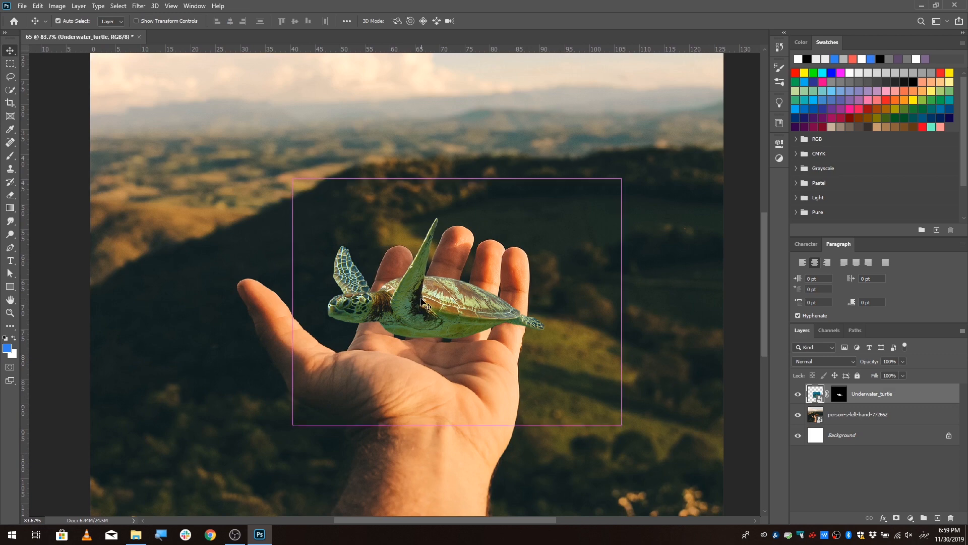
pyautogui.hotkey('ctrl', 't')
pyautogui.moveTo(292, 425); pyautogui.dragTo(285, 430)
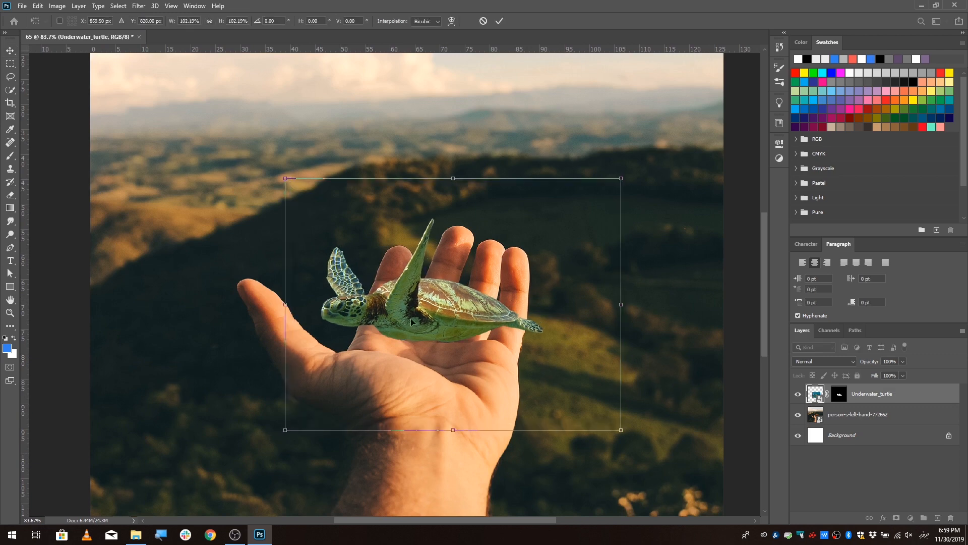
pyautogui.press('Return')
pyautogui.scroll(3, 414, 313)
pyautogui.moveTo(415, 313); pyautogui.dragTo(417, 314)
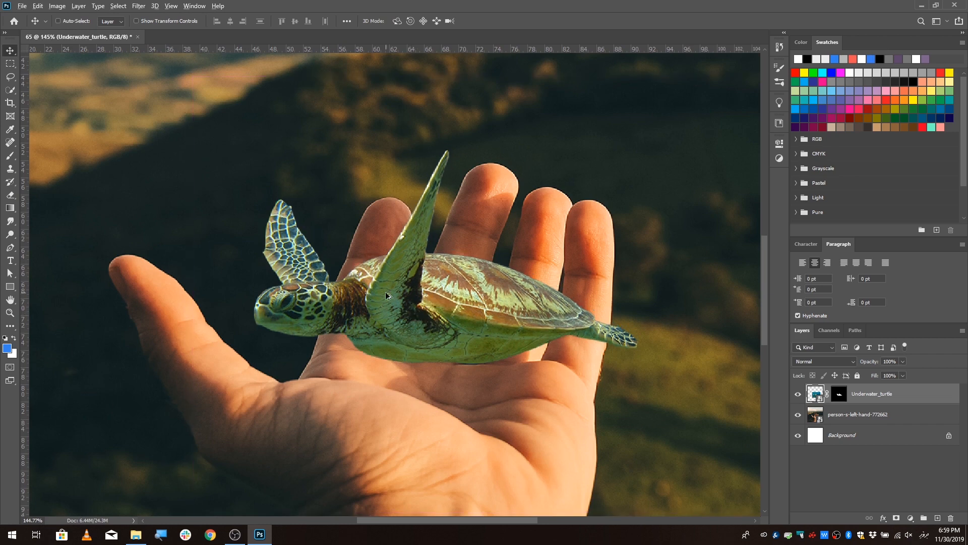
pyautogui.scroll(-3, 431, 292)
pyautogui.scroll(2, 350, 295)
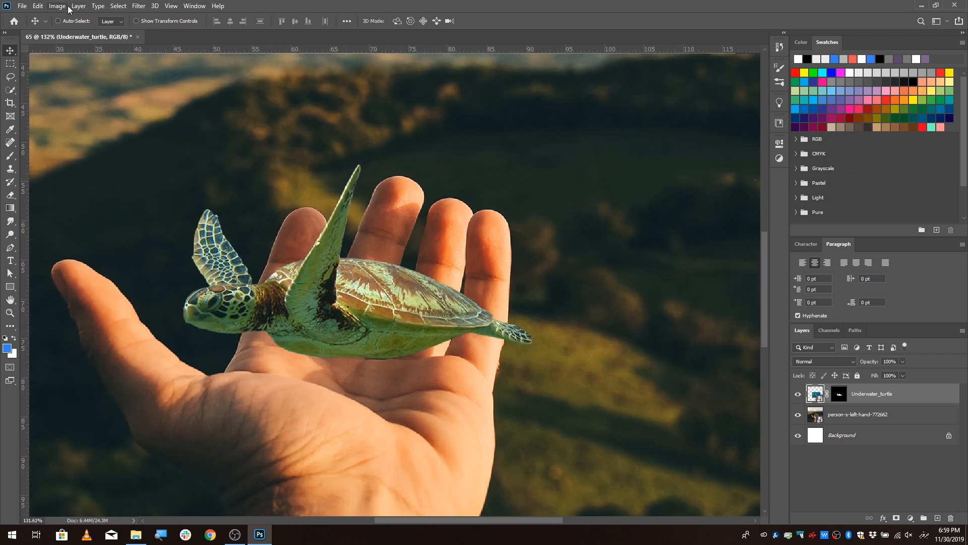
# - Apply Camera Raw to the turtle with Temperature +10, Tint +17, Exposure +0.20, Contrast -13, Highlights -25, Shadows +21, Whites -33, Blacks +20 and Texture +27
pyautogui.scroll(-2, 252, 229)
pyautogui.click(143, 8)
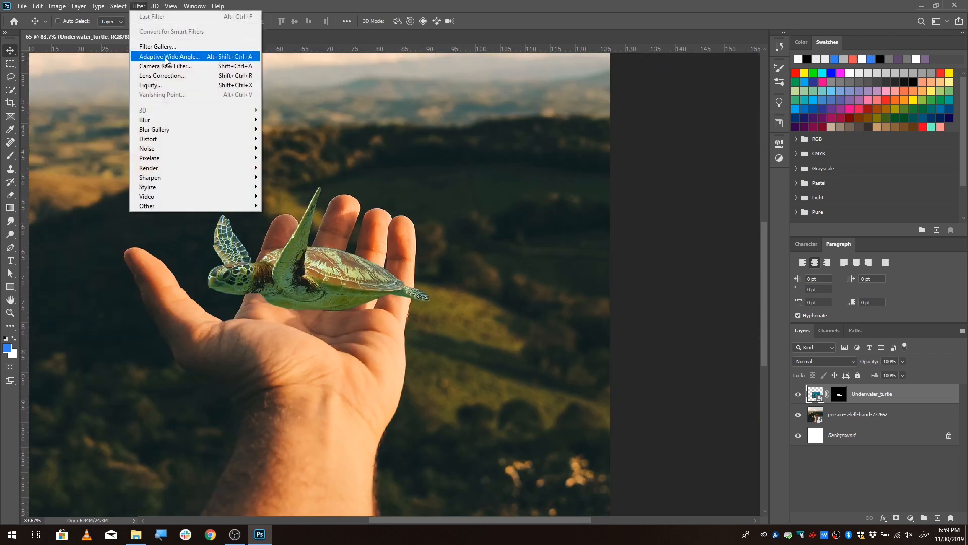
pyautogui.click(161, 65)
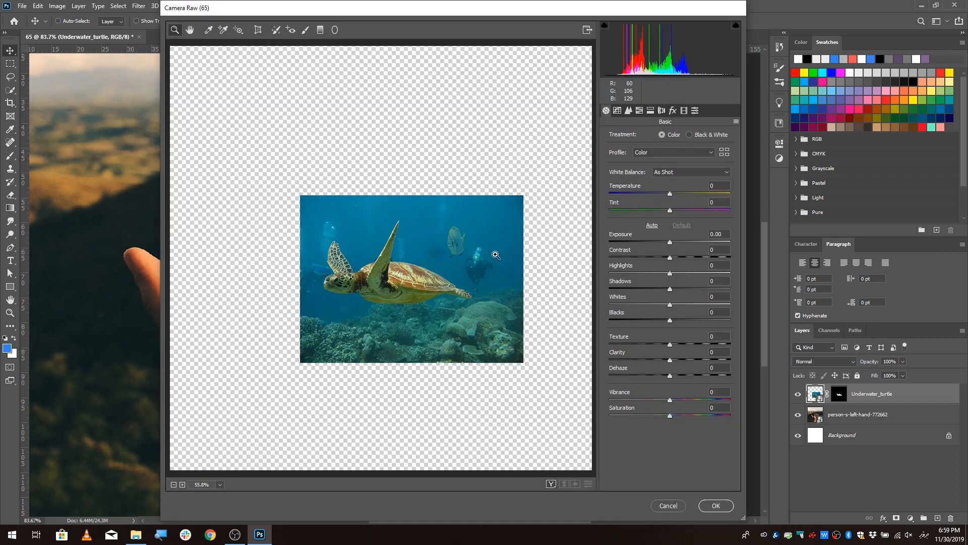
pyautogui.scroll(3, 375, 288)
pyautogui.scroll(-1, 401, 244)
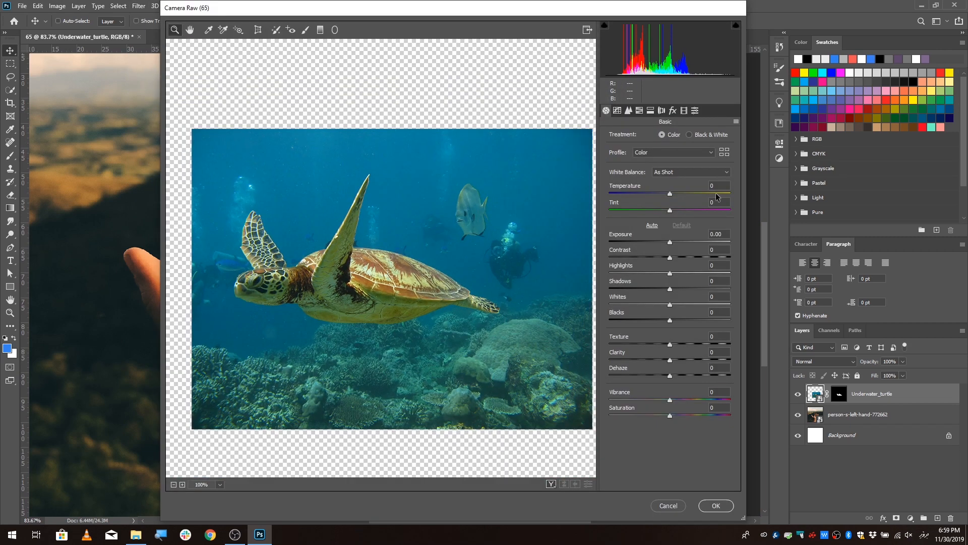
pyautogui.moveTo(670, 195); pyautogui.dragTo(686, 345)
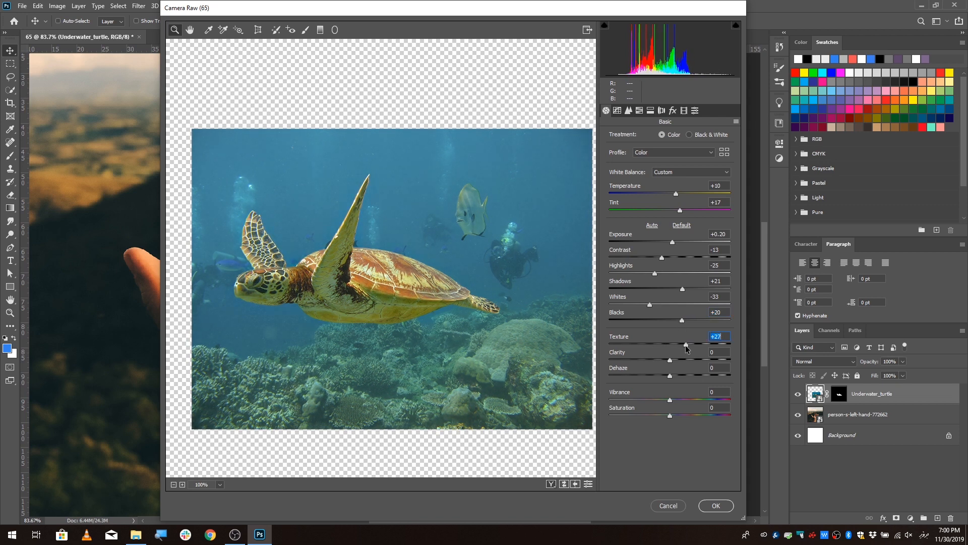
pyautogui.click(716, 505)
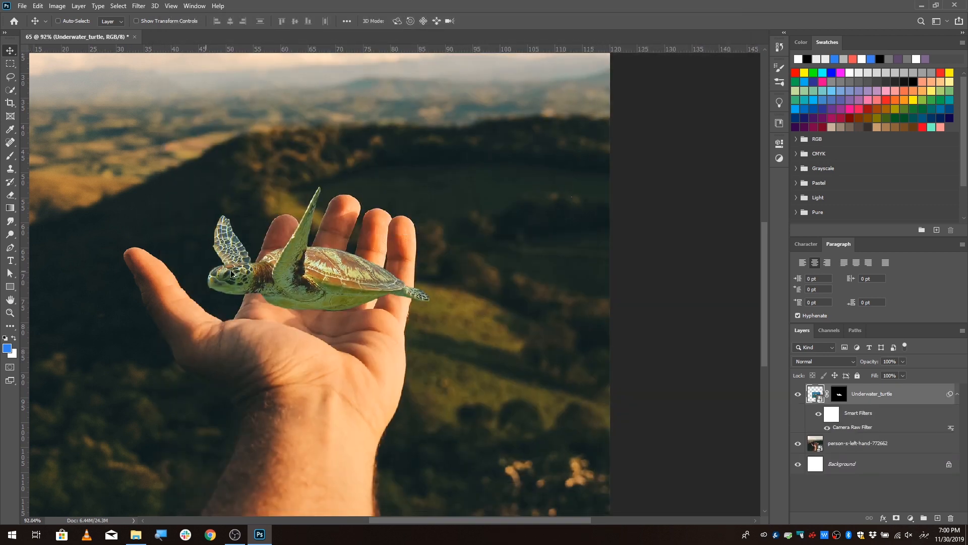
# - Open a Curves adjustment on the Underwater_turtle layer and lower the Green channel midtones to input 140, output 121
pyautogui.scroll(8, 232, 273)
pyautogui.scroll(-6, 373, 277)
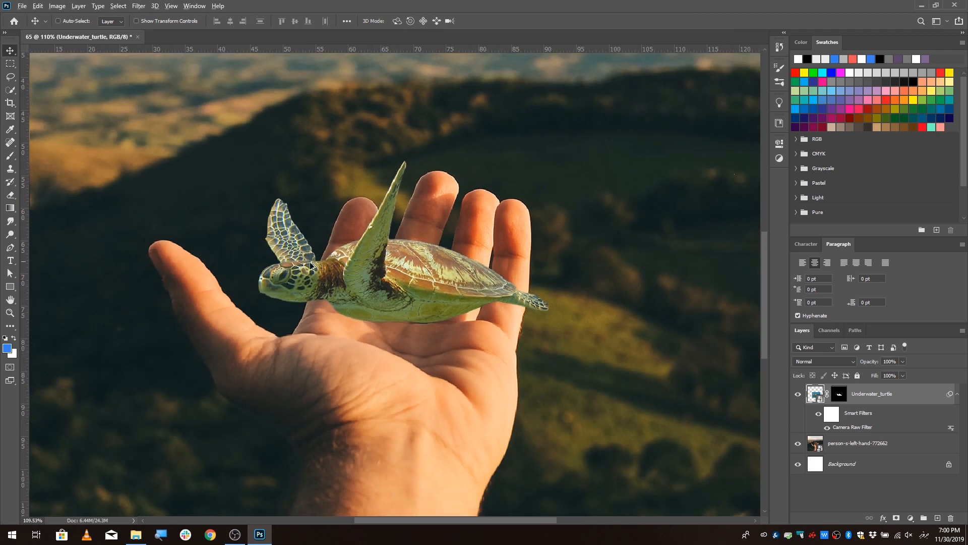
pyautogui.scroll(-2, 405, 251)
pyautogui.click(53, 7)
pyautogui.moveTo(101, 32)
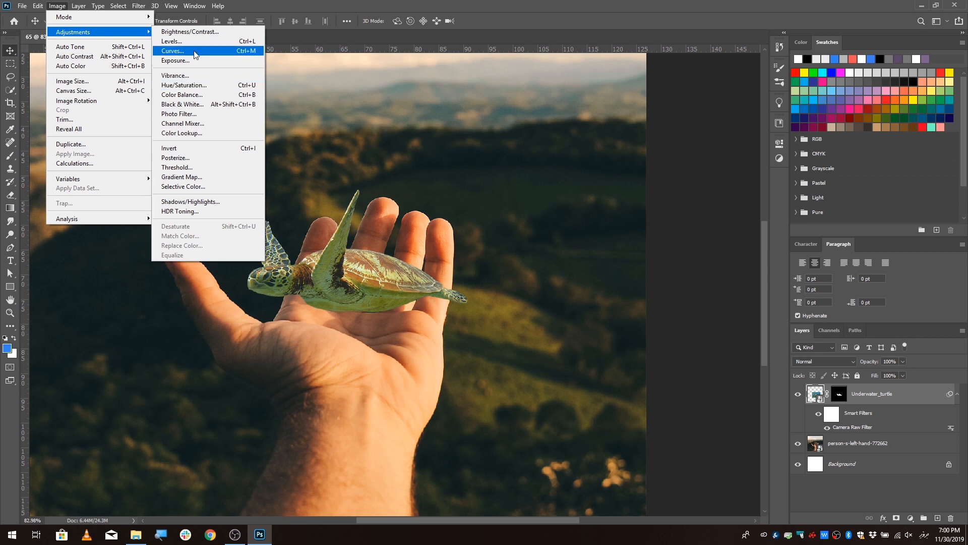
pyautogui.click(178, 51)
pyautogui.moveTo(407, 84); pyautogui.dragTo(624, 103)
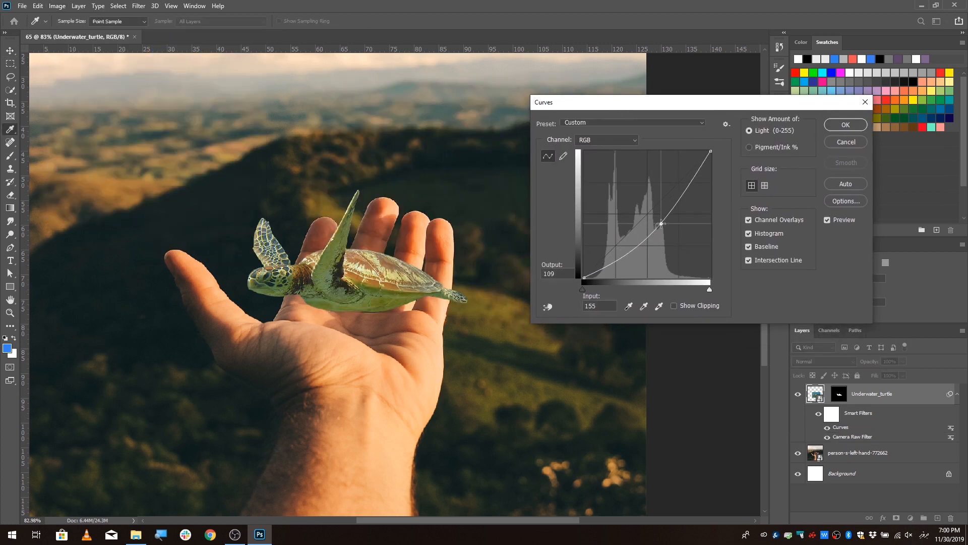
pyautogui.moveTo(649, 212); pyautogui.dragTo(650, 216)
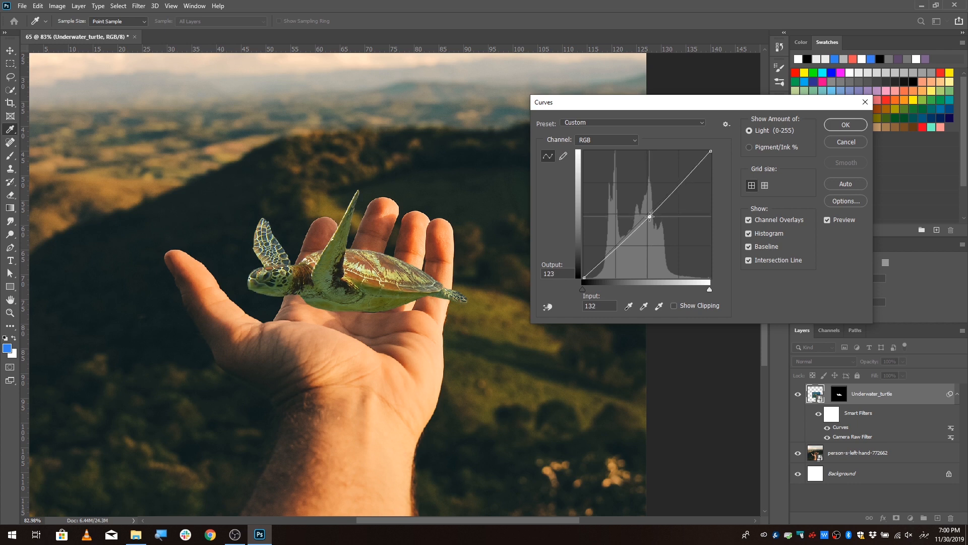
pyautogui.hotkey('ctrl', 'z')
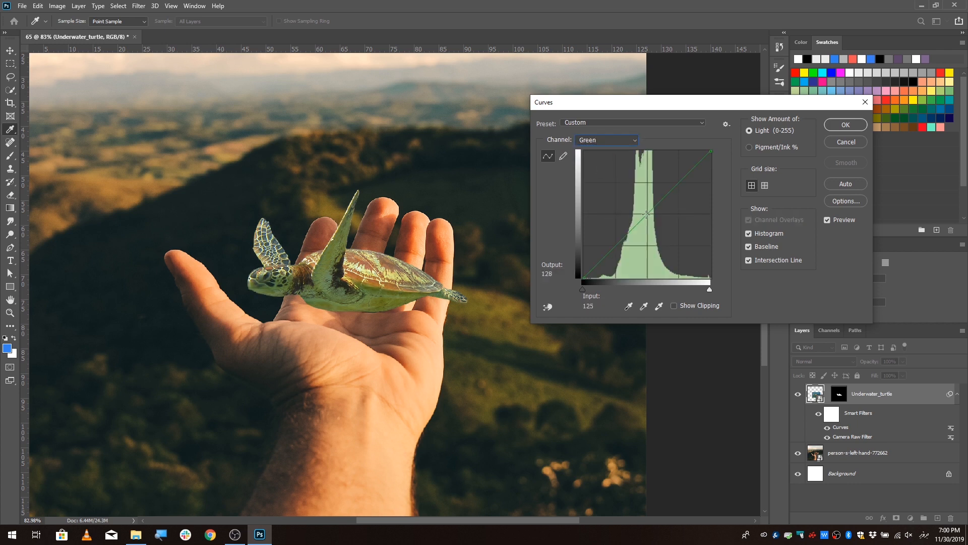
pyautogui.moveTo(647, 216); pyautogui.dragTo(651, 218)
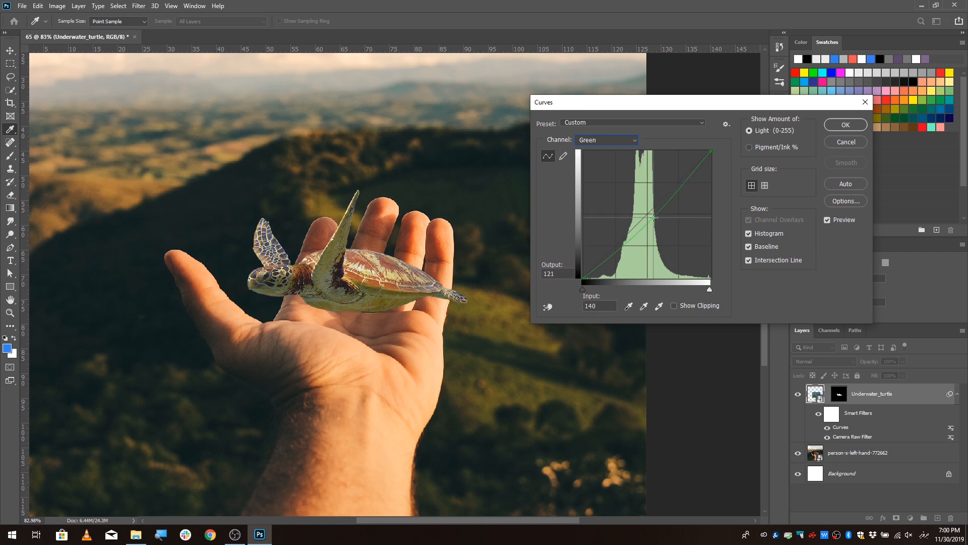
# - Lower the Blue channel midtones of the turtle's curve to input 137, output 120
pyautogui.click(606, 140)
pyautogui.click(602, 178)
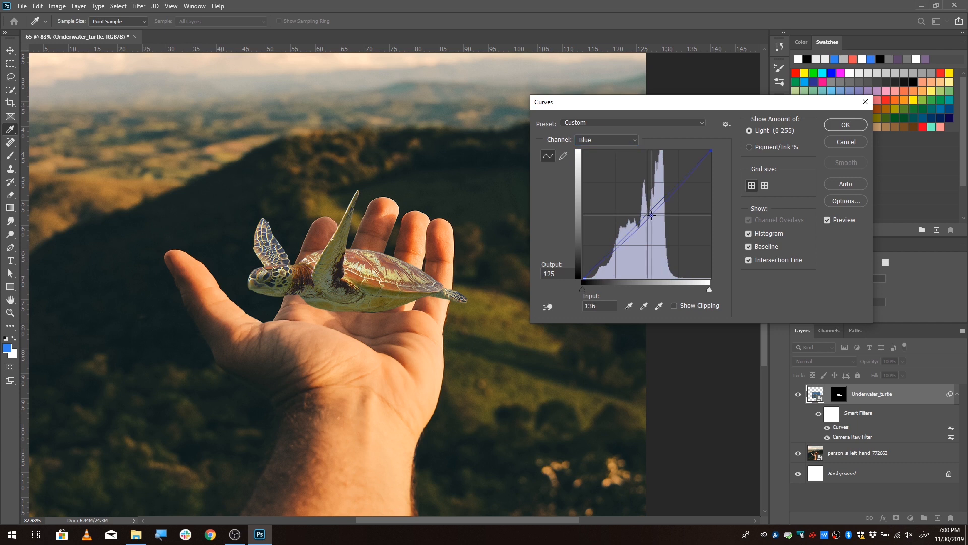
pyautogui.moveTo(652, 215); pyautogui.dragTo(655, 219)
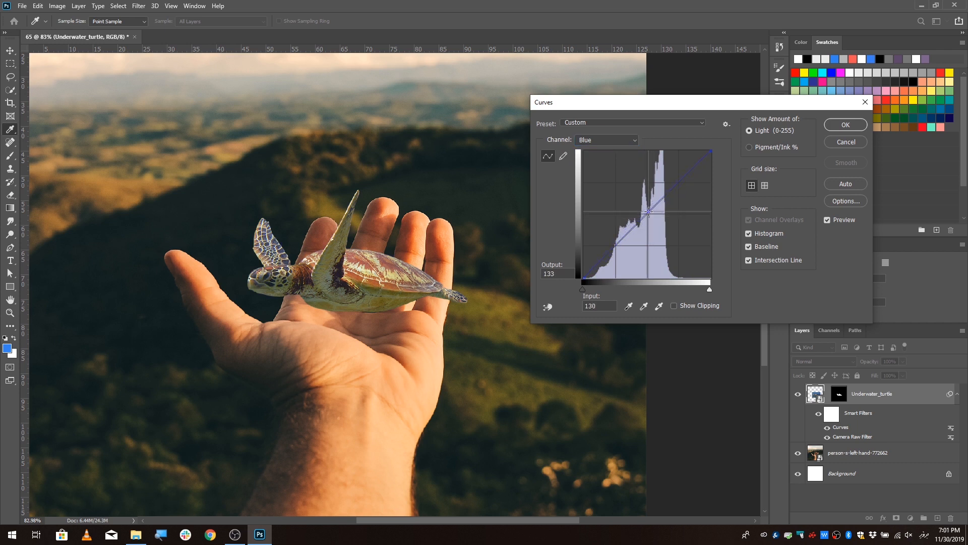
pyautogui.moveTo(648, 210); pyautogui.dragTo(656, 218)
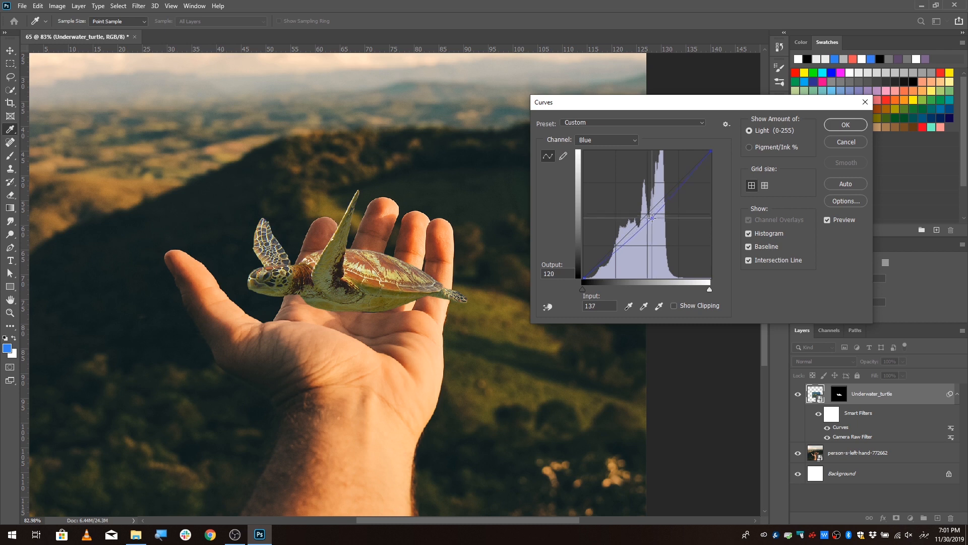
# - Raise the Red channel midtones slightly to input 127, output 132 and apply the Curves adjustment
pyautogui.click(607, 139)
pyautogui.click(603, 158)
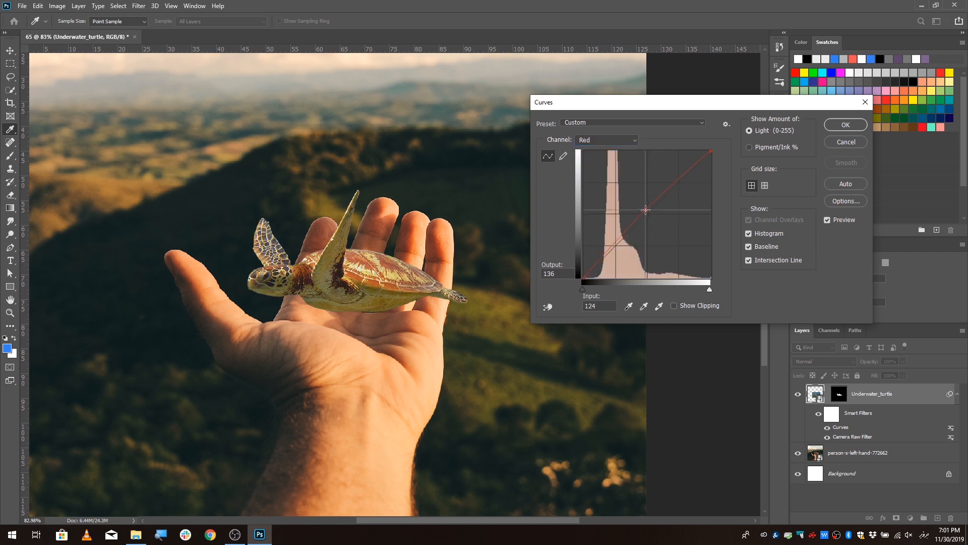
pyautogui.press('XF86MonBrightnessUp')
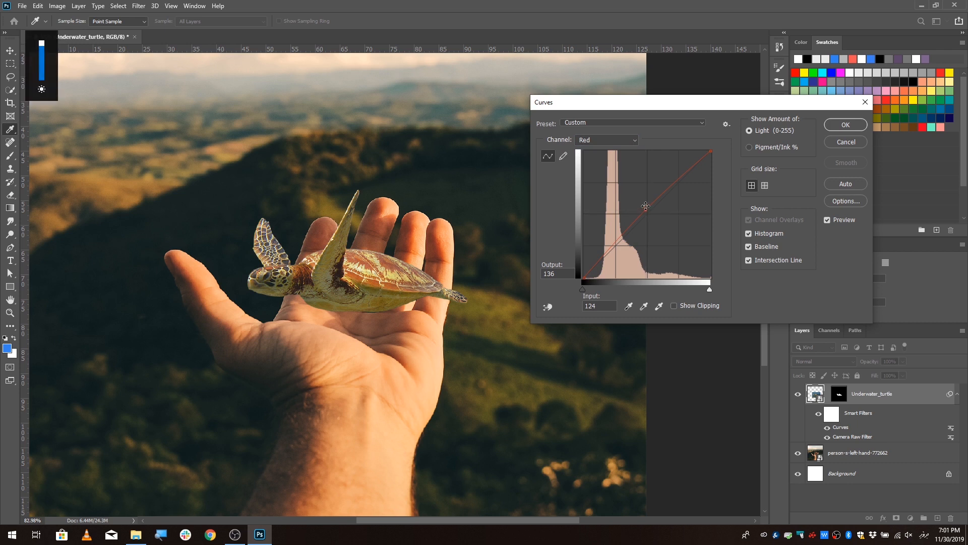
pyautogui.moveTo(646, 210); pyautogui.dragTo(648, 211)
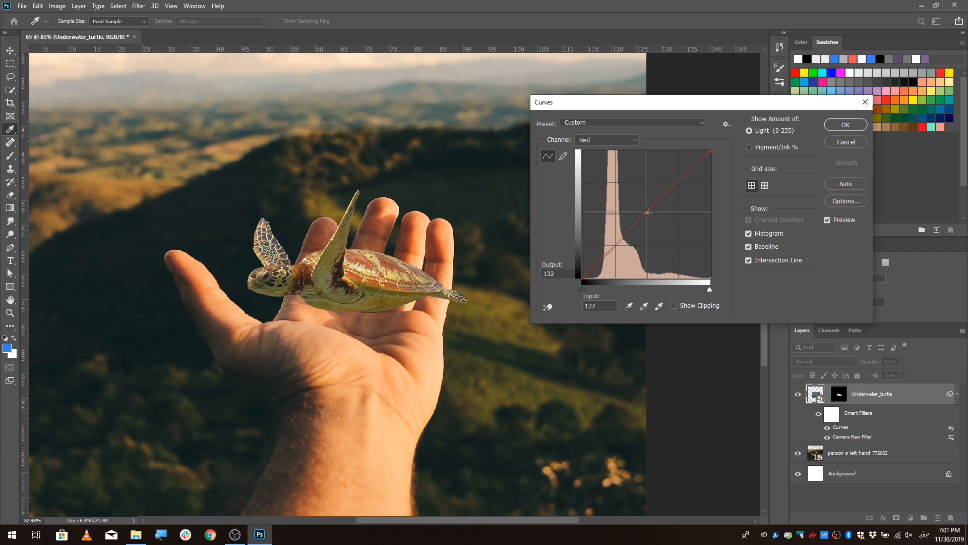
pyautogui.click(845, 125)
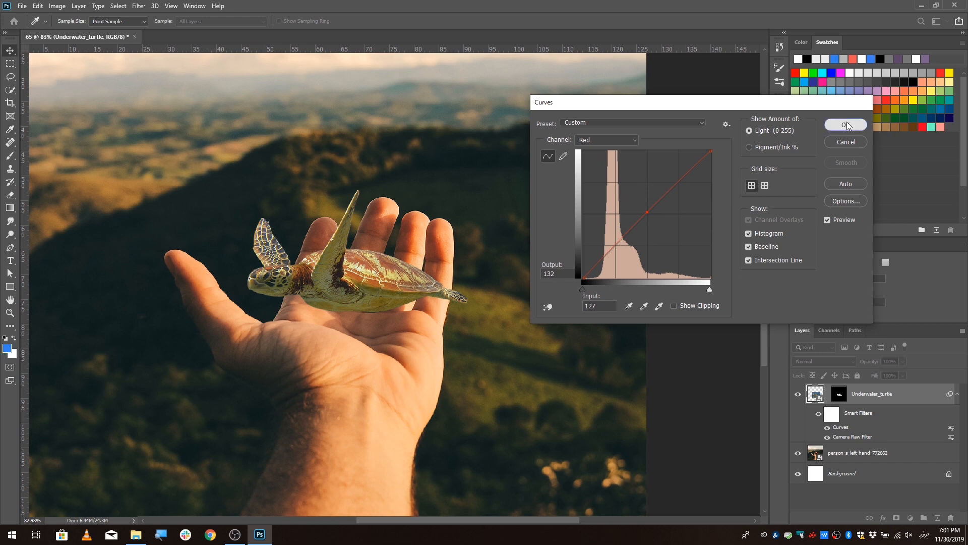
# - Scale the turtle down to 92.20% around its centre with Free Transform and apply the transform
pyautogui.scroll(6, 328, 274)
pyautogui.scroll(-6, 357, 271)
pyautogui.scroll(-6, 361, 272)
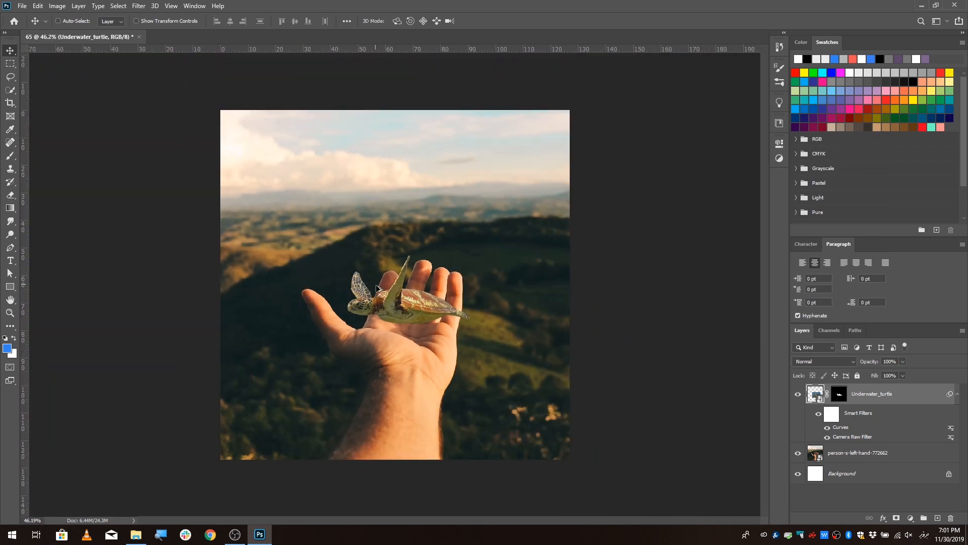
pyautogui.scroll(8, 409, 313)
pyautogui.hotkey('ctrl', 't')
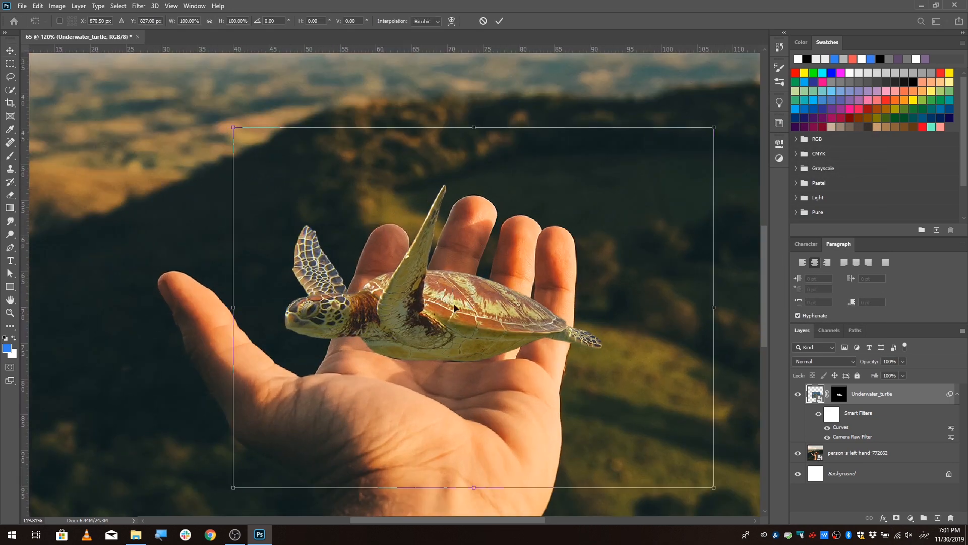
pyautogui.moveTo(709, 130); pyautogui.dragTo(690, 139)
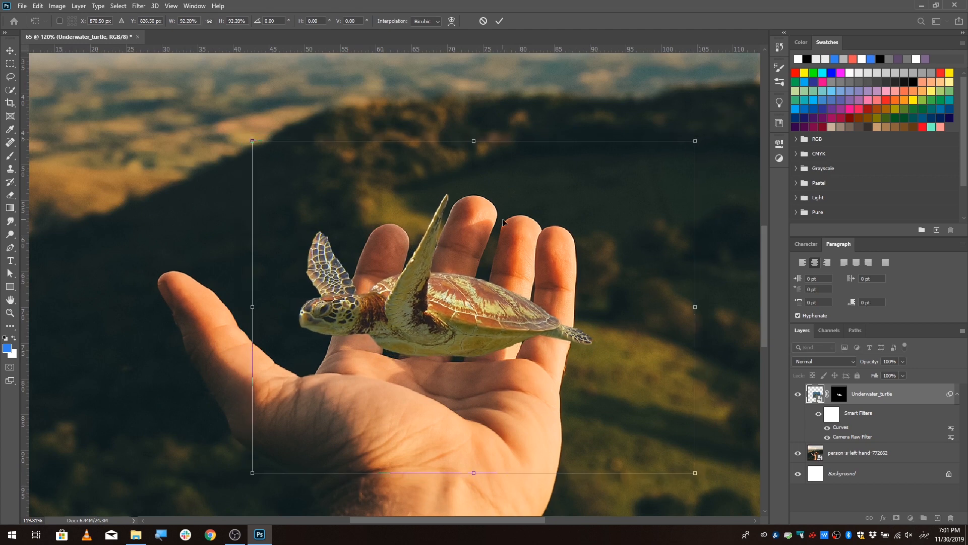
pyautogui.scroll(6, 346, 295)
pyautogui.scroll(-6, 299, 304)
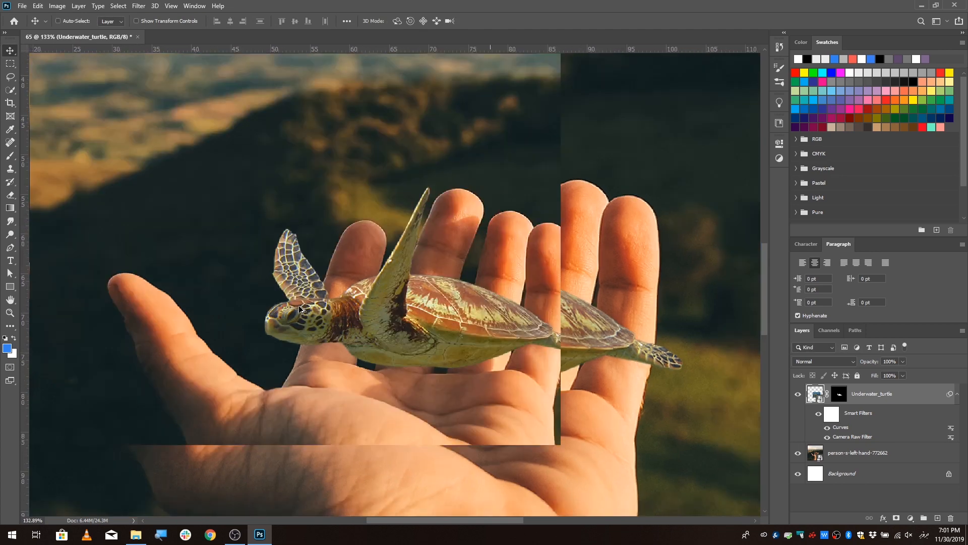
# - Create a new empty layer above Underwater_turtle and load the turtle's layer mask as a selection
pyautogui.scroll(2, 407, 312)
pyautogui.scroll(-5, 409, 312)
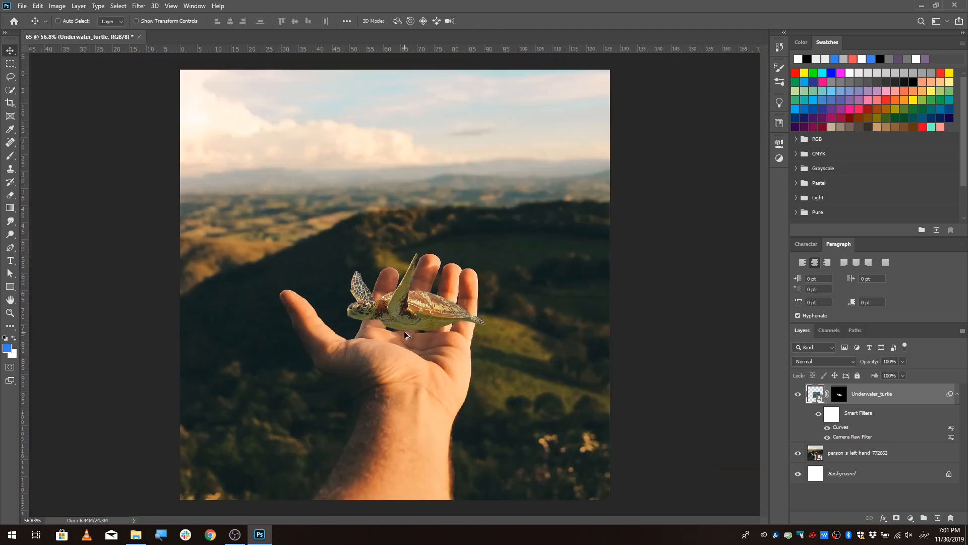
pyautogui.scroll(3, 405, 327)
pyautogui.scroll(3, 405, 327)
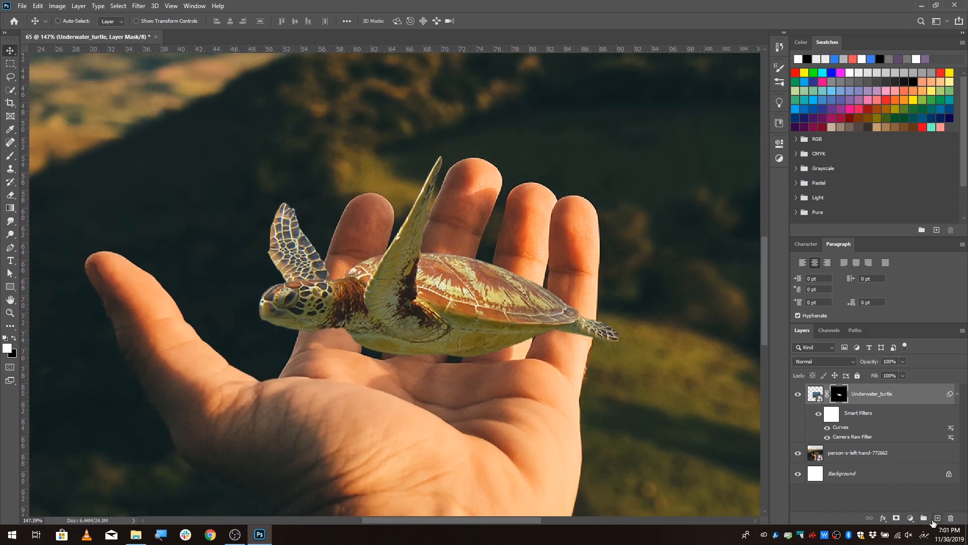
pyautogui.click(938, 518)
pyautogui.keyDown('ctrl'); pyautogui.click(839, 414); pyautogui.keyUp('ctrl')
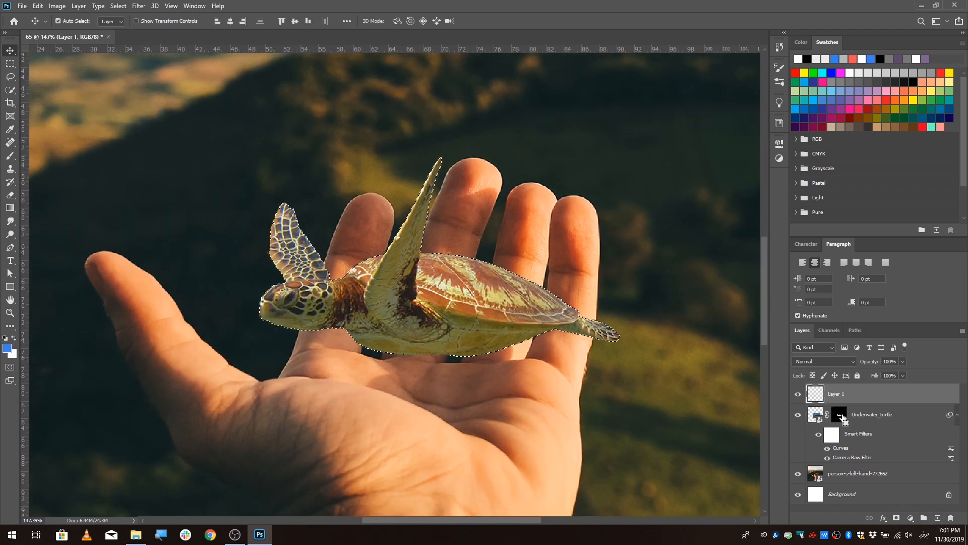
# - Take the Brush, adjust its size and sample a near-black brown from the shadowed edge of the palm as the painting colour
pyautogui.click(11, 155)
pyautogui.keyDown('alt'); pyautogui.click(550, 287); pyautogui.keyUp('alt')
pyautogui.keyDown('alt'); pyautogui.rightClick(551, 289); pyautogui.keyUp('alt')
pyautogui.scroll(6, 470, 298)
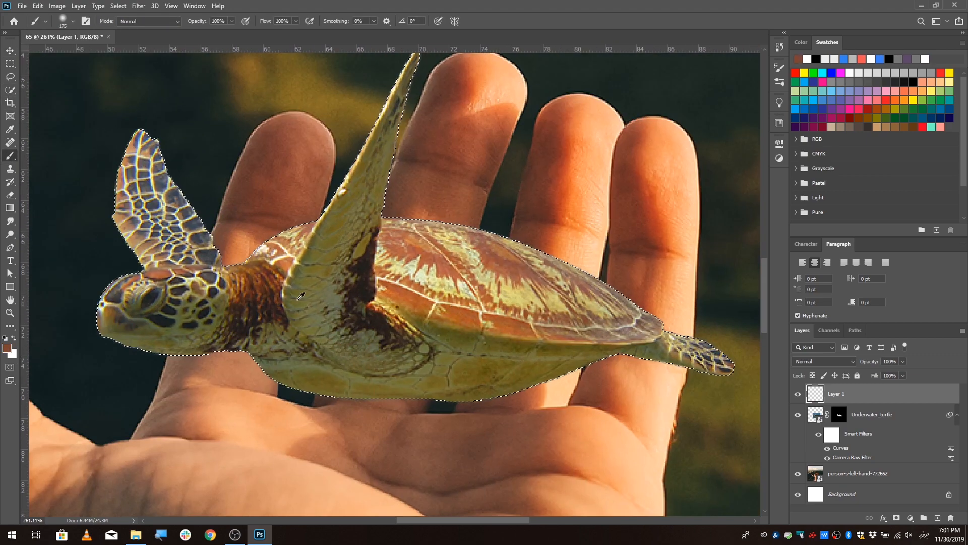
pyautogui.scroll(2, 301, 295)
pyautogui.scroll(-6, 301, 295)
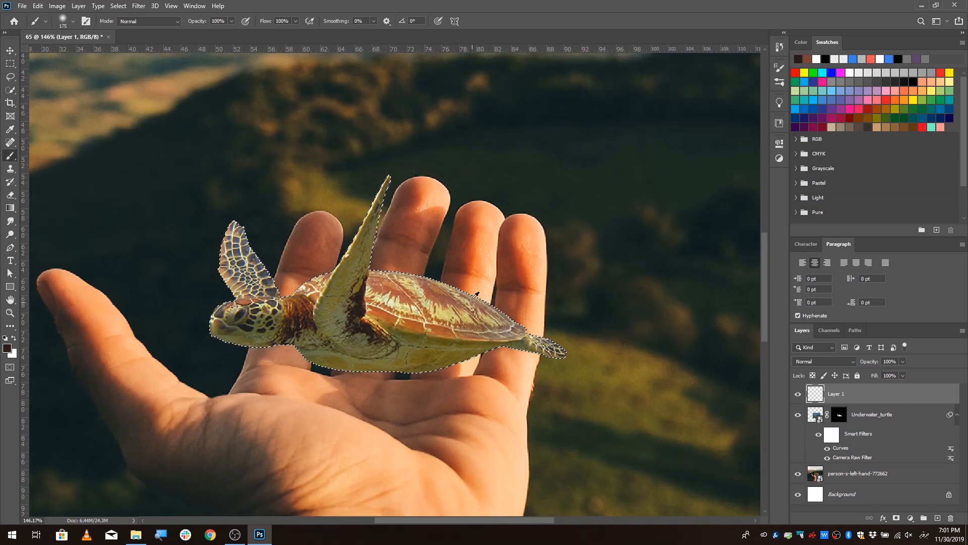
pyautogui.keyDown('alt'); pyautogui.rightClick(474, 297); pyautogui.keyUp('alt')
pyautogui.scroll(-3, 464, 294)
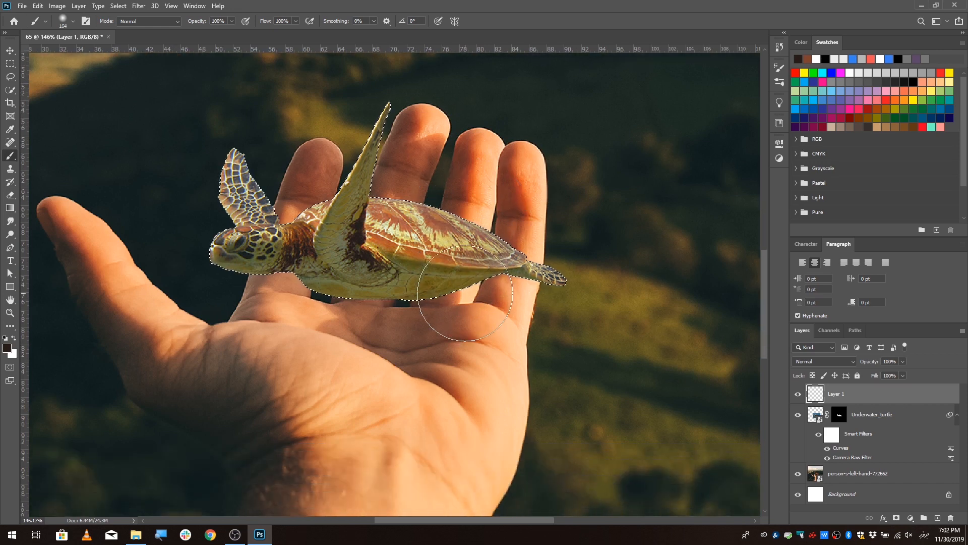
pyautogui.keyDown('alt'); pyautogui.click(236, 421); pyautogui.keyUp('alt')
pyautogui.keyDown('alt'); pyautogui.click(200, 420); pyautogui.keyUp('alt')
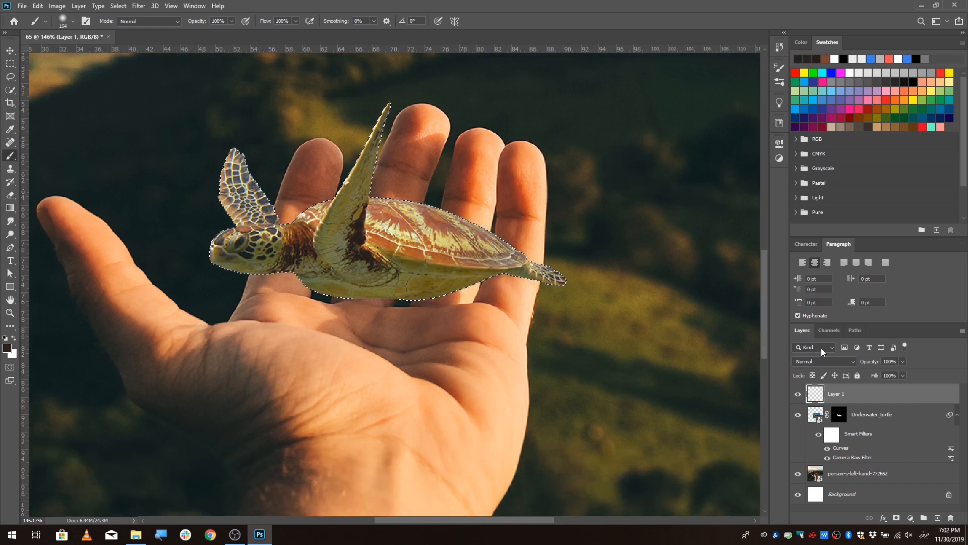
# - Set Layer 1 to Multiply and paint soft shading over the rear of the shell with a 114 px brush at 20% opacity
pyautogui.click(824, 361)
pyautogui.click(812, 313)
pyautogui.keyDown('alt'); pyautogui.rightClick(481, 204); pyautogui.keyUp('alt')
pyautogui.moveTo(441, 237); pyautogui.dragTo(547, 259)
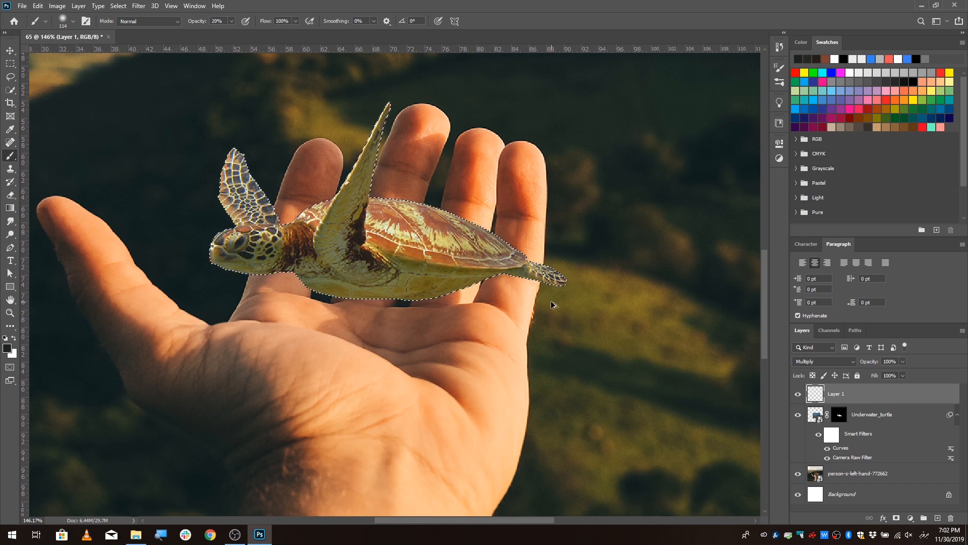
# - Darken the turtle's large raised flipper and its base with repeated low-opacity brush strokes inside the selection
pyautogui.scroll(5, 200, 252)
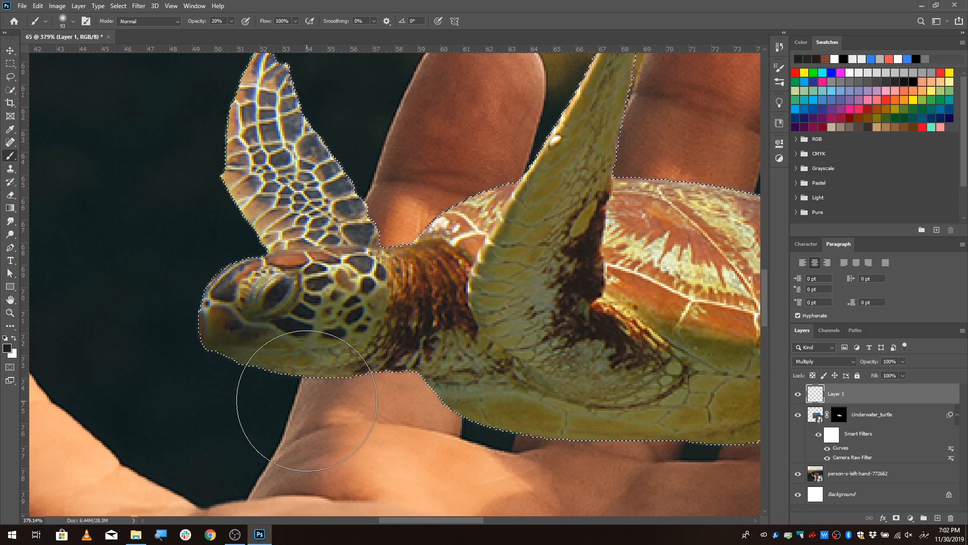
pyautogui.scroll(-5, 219, 207)
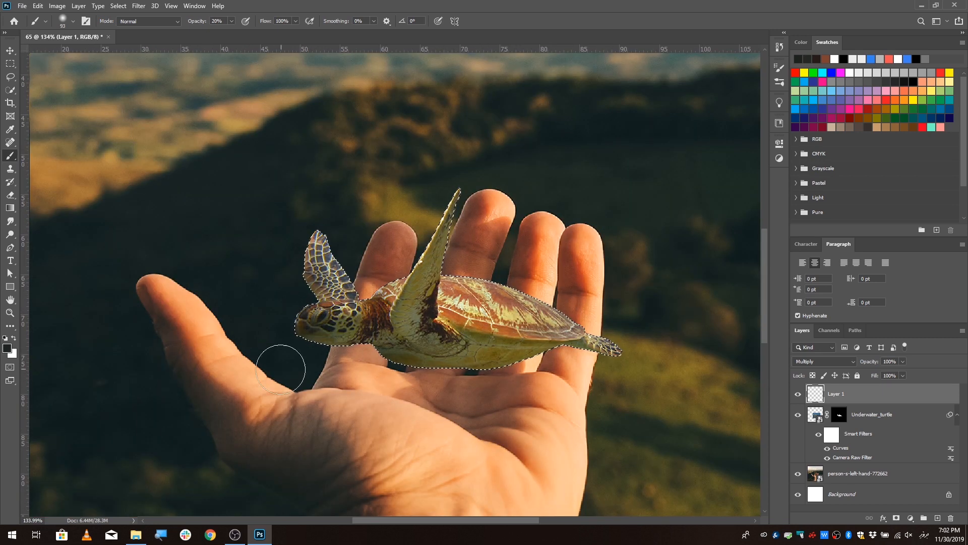
pyautogui.scroll(5, 417, 304)
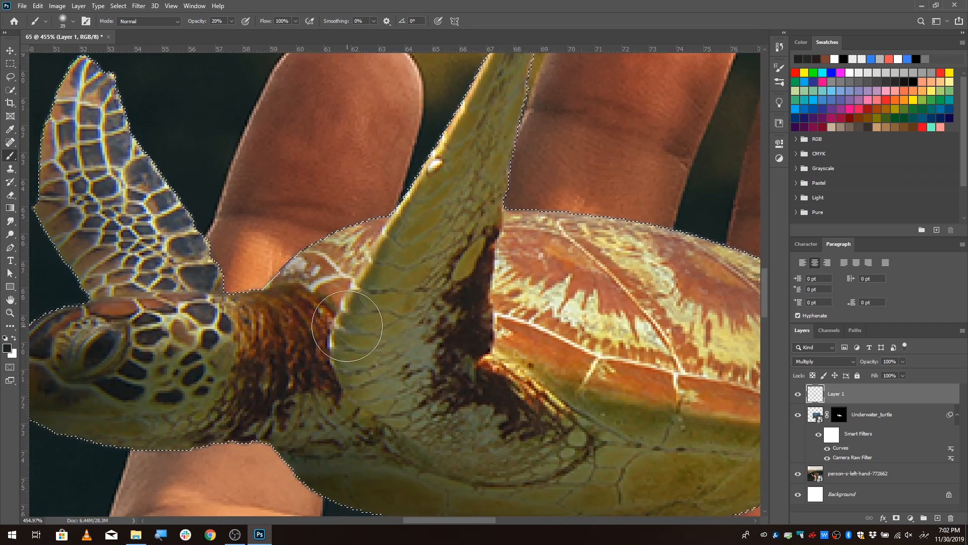
pyautogui.moveTo(347, 326); pyautogui.dragTo(456, 136)
pyautogui.moveTo(481, 148); pyautogui.dragTo(398, 279)
pyautogui.moveTo(376, 242); pyautogui.dragTo(491, 108)
pyautogui.moveTo(324, 287); pyautogui.dragTo(433, 196)
pyautogui.moveTo(514, 91)
pyautogui.mouseDown()
pyautogui.moveTo(383, 316)
pyautogui.moveTo(374, 435)
pyautogui.mouseUp()
pyautogui.moveTo(375, 435); pyautogui.dragTo(385, 332)
pyautogui.moveTo(405, 408)
pyautogui.mouseDown()
pyautogui.moveTo(432, 359)
pyautogui.moveTo(446, 246)
pyautogui.mouseUp()
# - Shade the upper part of the small flipper behind the turtle's head with the brush
pyautogui.scroll(-5, 418, 227)
pyautogui.scroll(5, 212, 275)
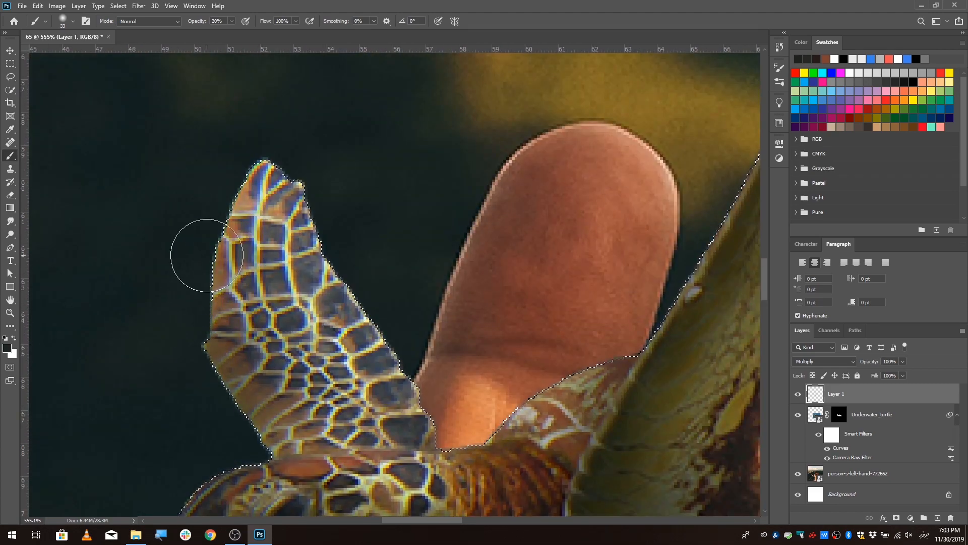
pyautogui.moveTo(232, 204)
pyautogui.mouseDown()
pyautogui.moveTo(294, 466)
pyautogui.moveTo(270, 207)
pyautogui.mouseUp()
pyautogui.scroll(-5, 276, 166)
pyautogui.scroll(3, 339, 258)
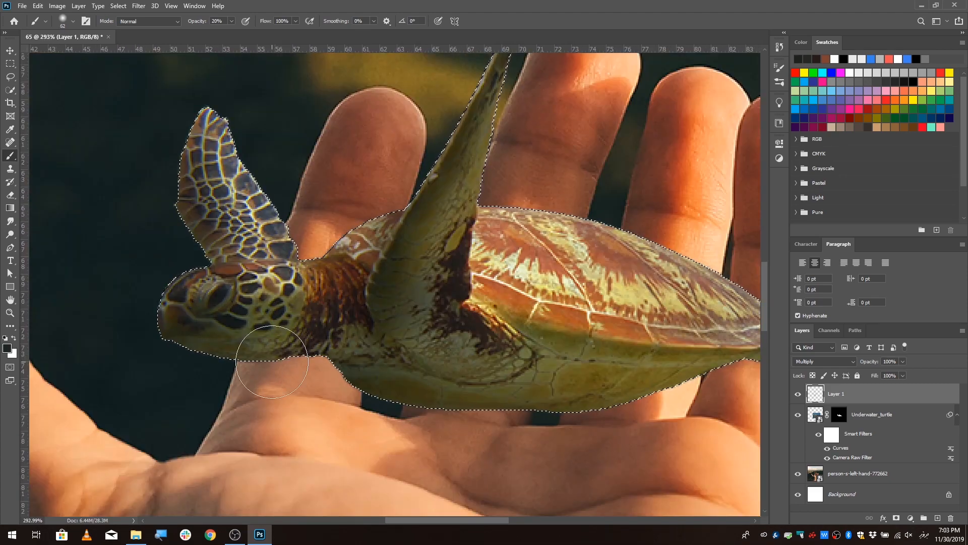
# - Clear the turtle selection and add a Color Overlay effect to Layer 1
pyautogui.hotkey('ctrl', 'd')
pyautogui.scroll(-5, 313, 393)
pyautogui.scroll(4, 353, 303)
pyautogui.moveTo(903, 361); pyautogui.dragTo(919, 372)
pyautogui.scroll(-3, 457, 249)
pyautogui.rightClick(905, 393)
pyautogui.click(787, 113)
pyautogui.click(556, 256)
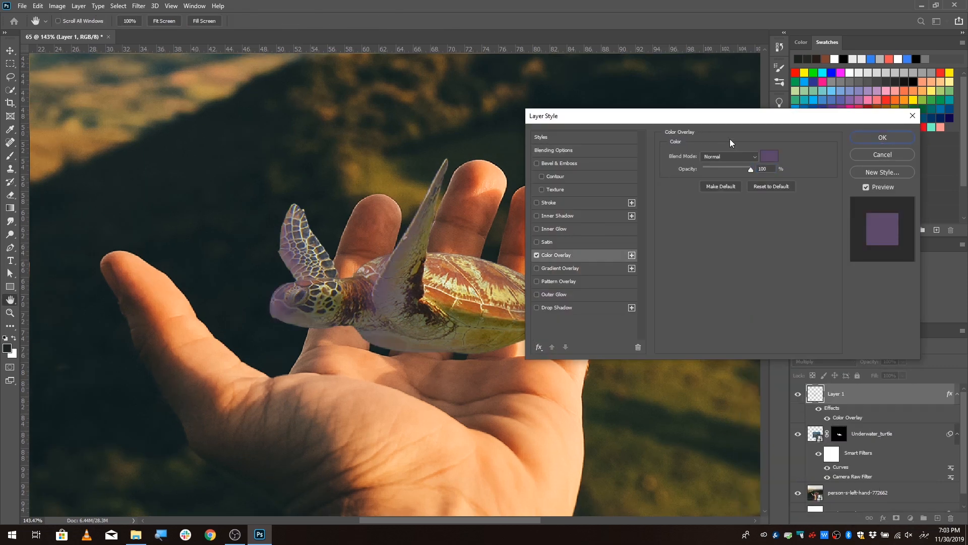
# - Change Layer 1's Color Overlay to a dark olive-brown and lower the layer's opacity to 96%
pyautogui.click(730, 157)
pyautogui.click(769, 156)
pyautogui.moveTo(787, 161)
pyautogui.mouseDown()
pyautogui.moveTo(806, 126)
pyautogui.moveTo(779, 174)
pyautogui.moveTo(795, 214)
pyautogui.mouseUp()
pyautogui.moveTo(831, 214); pyautogui.dragTo(831, 221)
pyautogui.moveTo(801, 161)
pyautogui.mouseDown()
pyautogui.moveTo(808, 167)
pyautogui.moveTo(812, 109)
pyautogui.moveTo(759, 199)
pyautogui.moveTo(693, 217)
pyautogui.mouseUp()
pyautogui.moveTo(834, 184)
pyautogui.mouseDown()
pyautogui.moveTo(833, 232)
pyautogui.moveTo(835, 220)
pyautogui.mouseUp()
pyautogui.click(803, 173)
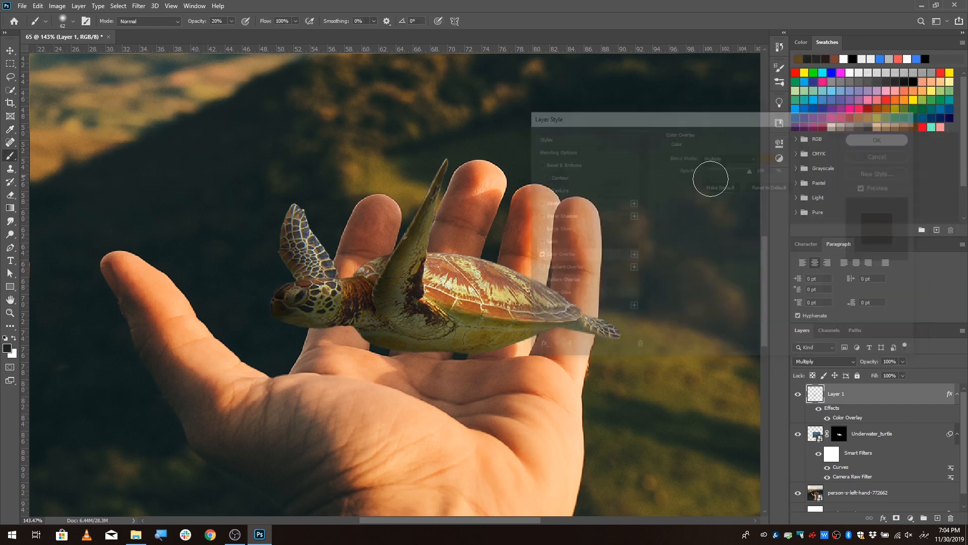
pyautogui.moveTo(903, 372); pyautogui.dragTo(900, 373)
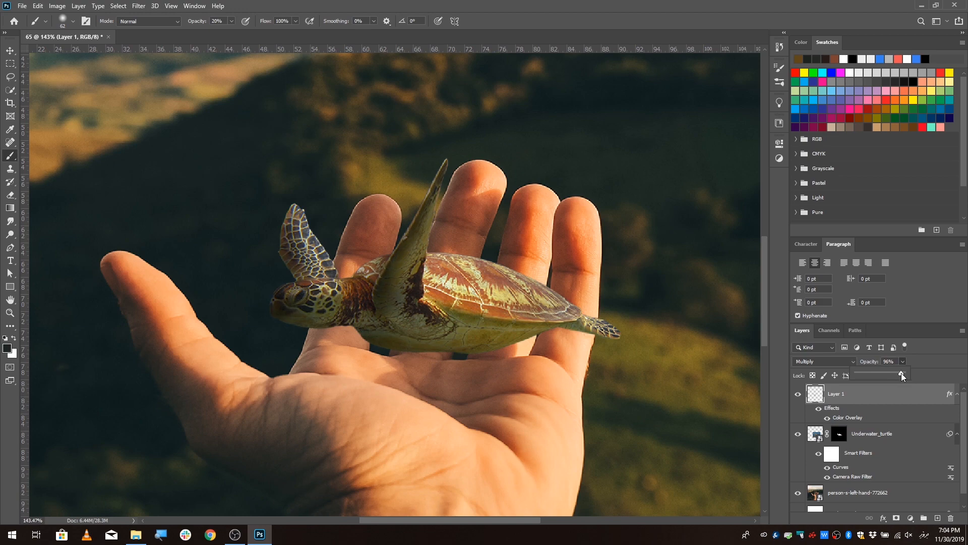
# - Load the turtle mask as a selection and, on a new layer, shade the belly, shell and head with a large soft brush at 20% opacity
pyautogui.keyDown('ctrl'); pyautogui.click(839, 456); pyautogui.keyUp('ctrl')
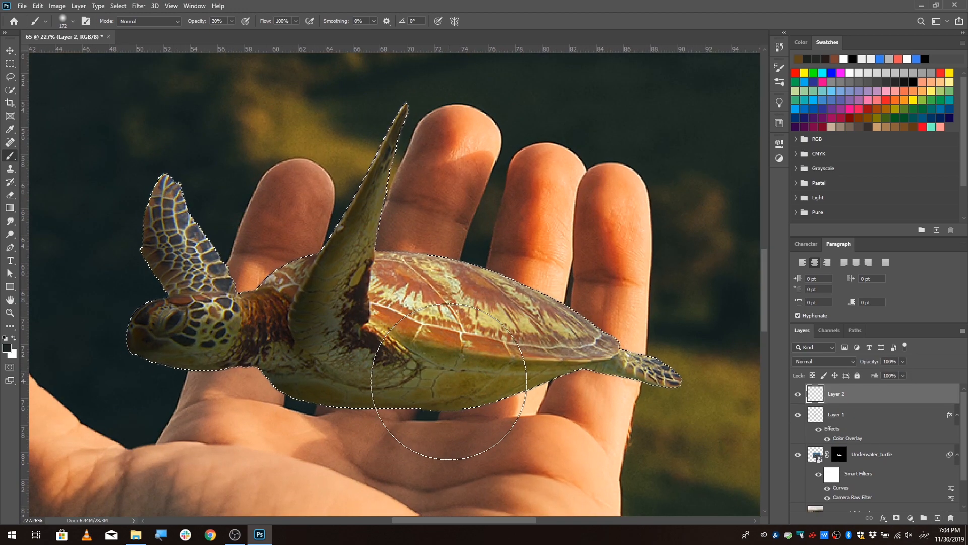
pyautogui.moveTo(339, 386)
pyautogui.mouseDown()
pyautogui.moveTo(303, 237)
pyautogui.moveTo(428, 373)
pyautogui.mouseUp()
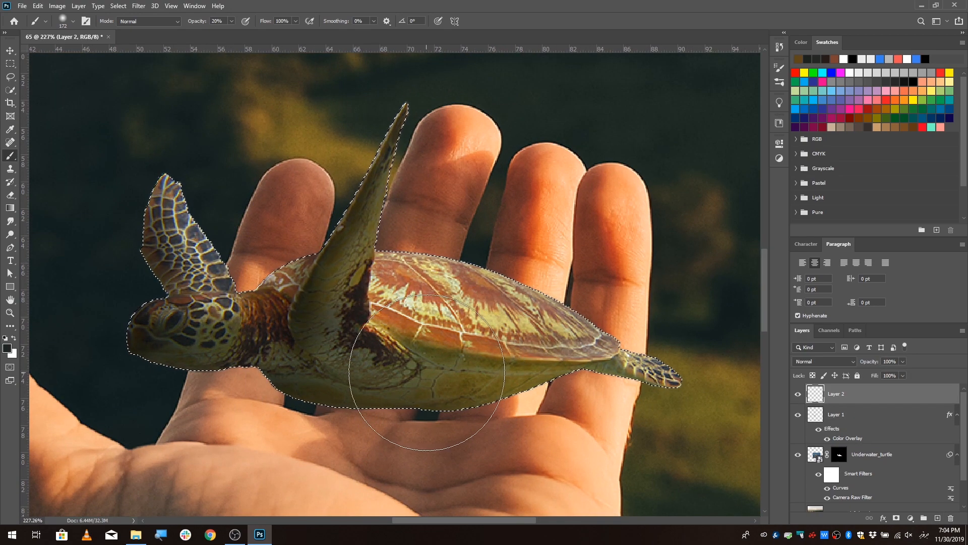
pyautogui.press('[')
pyautogui.press('[')
pyautogui.moveTo(403, 298); pyautogui.dragTo(456, 340)
pyautogui.moveTo(188, 323); pyautogui.dragTo(160, 218)
pyautogui.hotkey('ctrl', 'd')
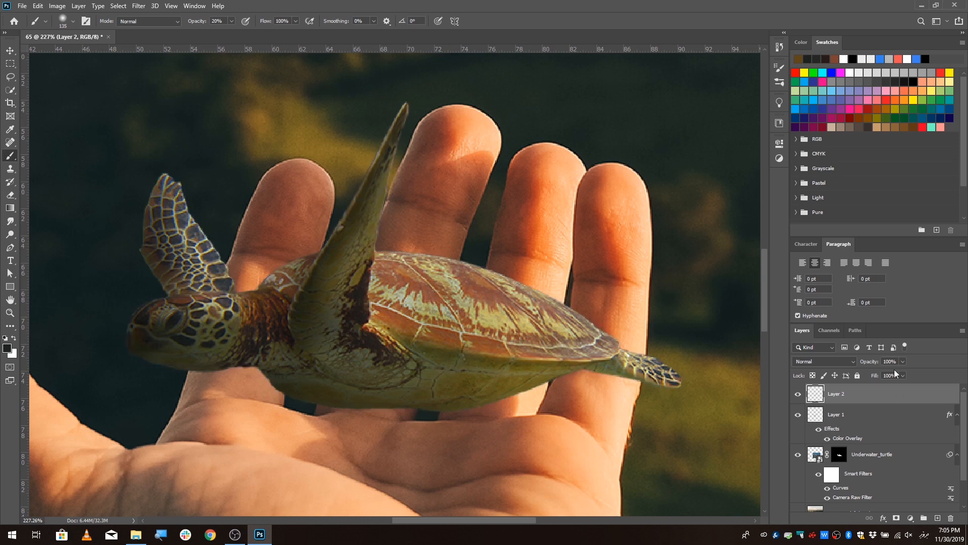
# - Set Layer 2 to the Hard Mix blend mode at 59% opacity
pyautogui.click(902, 361)
pyautogui.moveTo(903, 373); pyautogui.dragTo(880, 381)
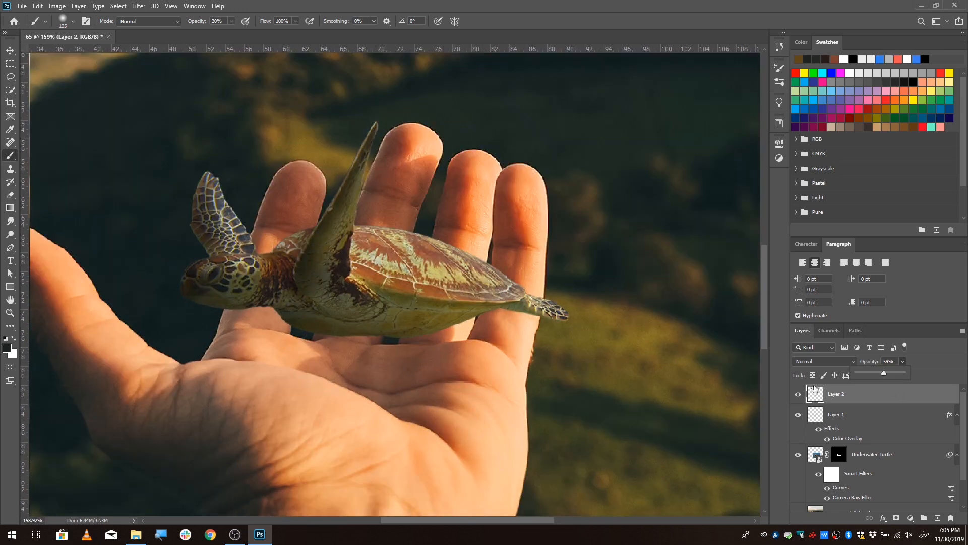
pyautogui.click(825, 361)
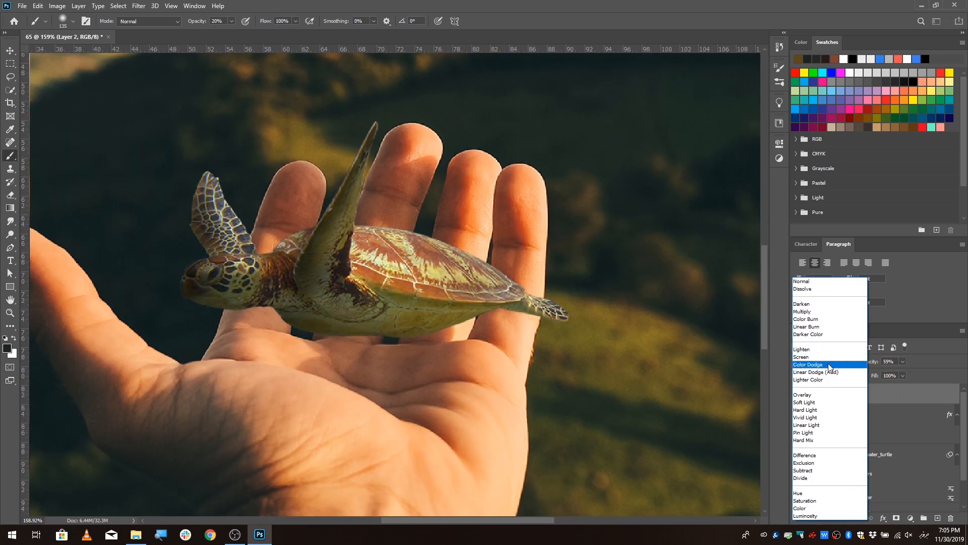
pyautogui.click(807, 440)
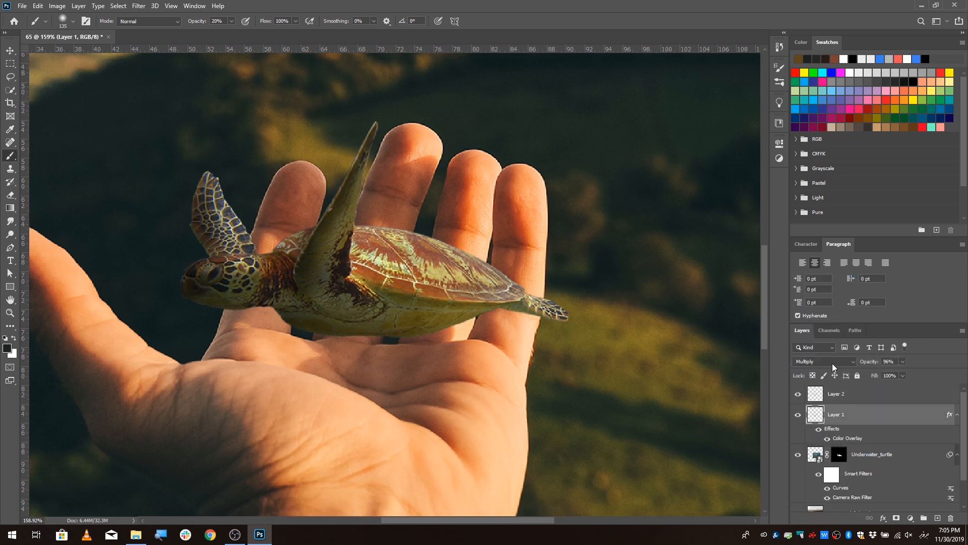
# - Toggle Layer 1's visibility repeatedly to compare the turtle with and without its shading
pyautogui.click(818, 430)
pyautogui.click(10, 51)
pyautogui.hotkey('ctrl', ',')
pyautogui.hotkey('ctrl', ',')
pyautogui.hotkey('ctrl', ',')
pyautogui.hotkey('ctrl', ',')
pyautogui.hotkey('ctrl', ',')
pyautogui.hotkey('ctrl', ',')
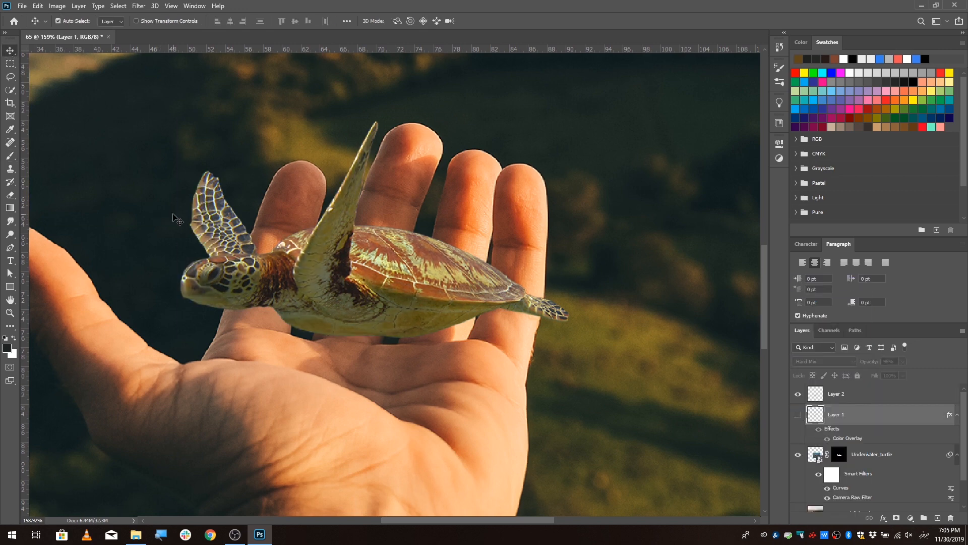
pyautogui.scroll(-6, 414, 274)
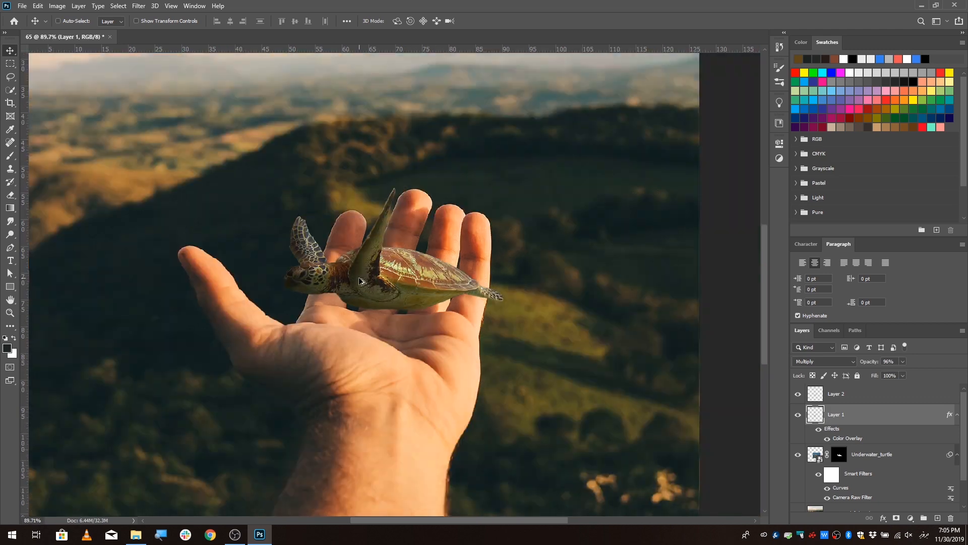
pyautogui.scroll(5, 354, 276)
pyautogui.scroll(-3, 419, 277)
# - Rename Layer 1 as Shadow 1 and Layer 2 as Shadow 2
pyautogui.click(849, 401)
pyautogui.doubleClick(836, 414)
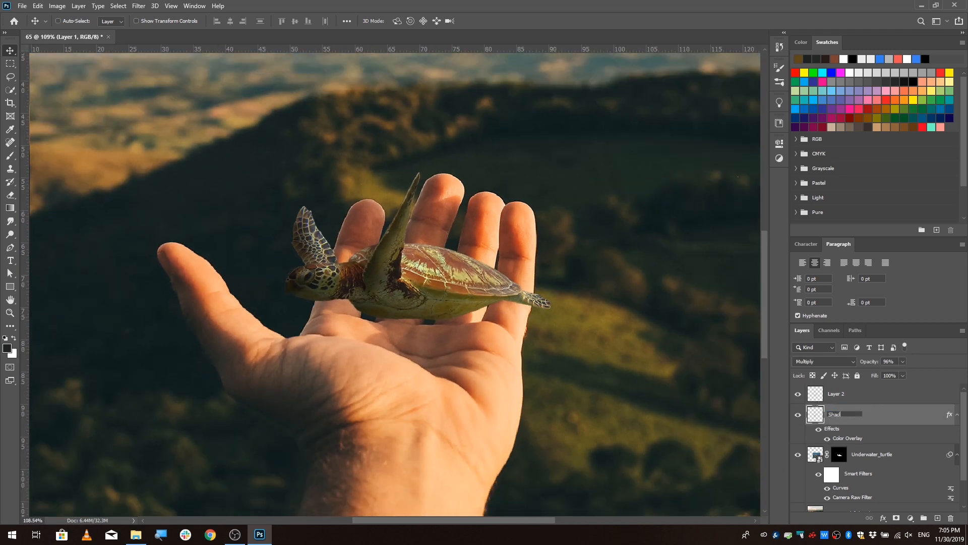
pyautogui.doubleClick(838, 395)
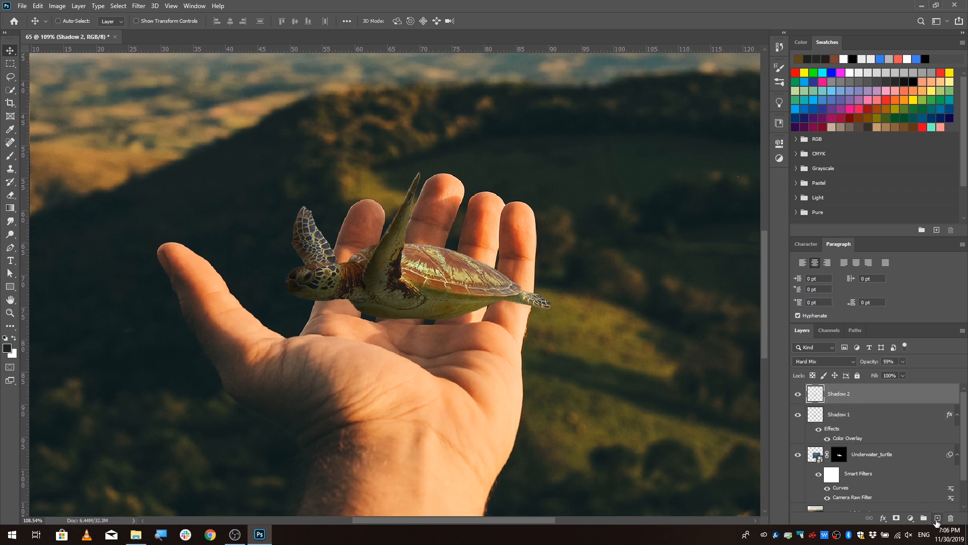
# - Add a new layer above Shadow 2 and sample a light peach from the sunlit finger edge as the brush colour
pyautogui.click(937, 519)
pyautogui.scroll(6, 469, 302)
pyautogui.scroll(-3, 201, 277)
pyautogui.press('b')
pyautogui.press('x')
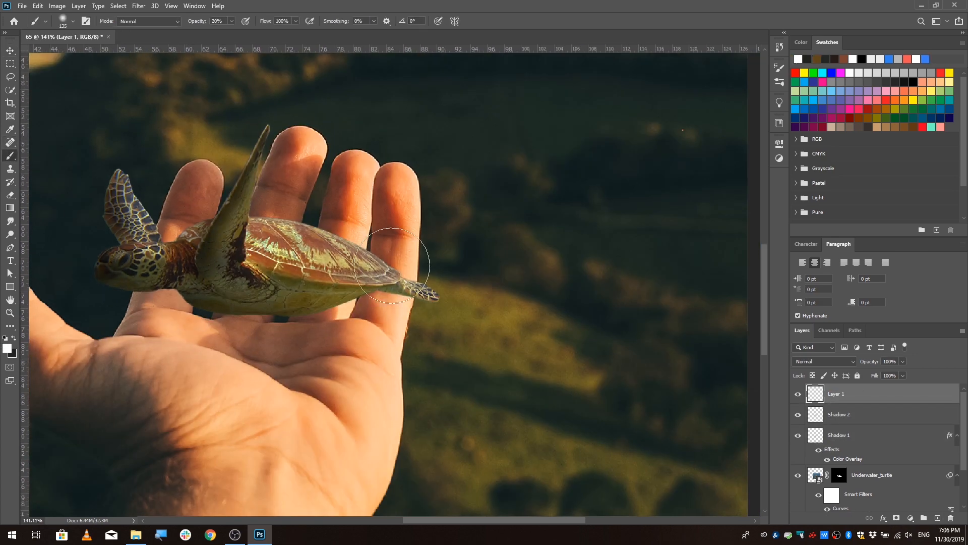
pyautogui.keyDown('alt'); pyautogui.click(421, 224); pyautogui.keyUp('alt')
pyautogui.keyDown('alt'); pyautogui.rightClick(413, 251); pyautogui.keyUp('alt')
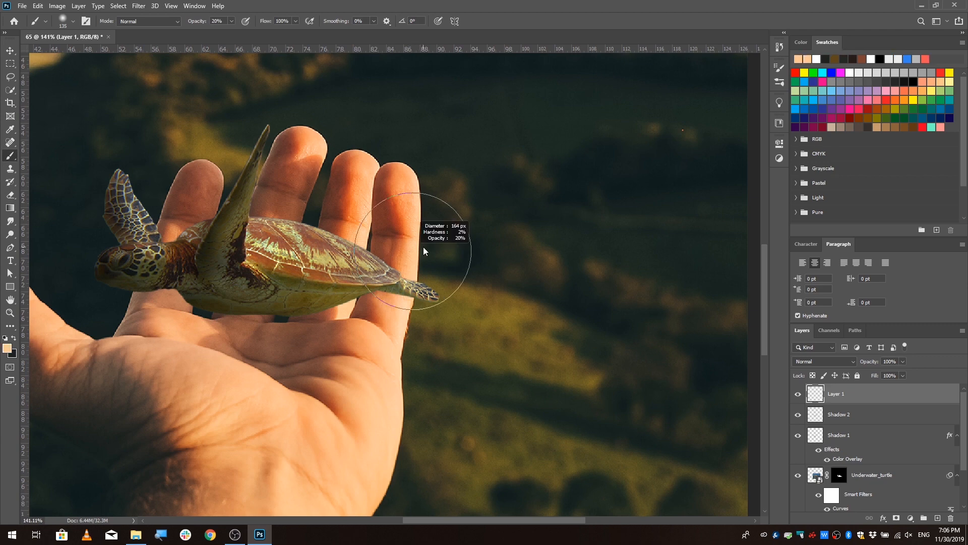
# - Paint soft peach highlights on the turtle's flippers, shell, belly and tail inside its selection with a 39 px brush at 20% opacity, then deselect
pyautogui.scroll(3, 273, 199)
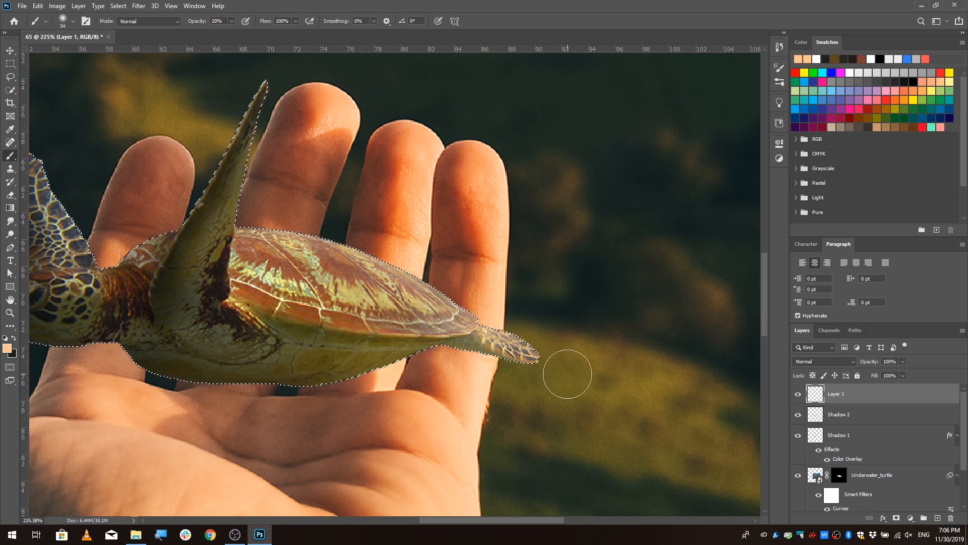
pyautogui.scroll(3, 253, 145)
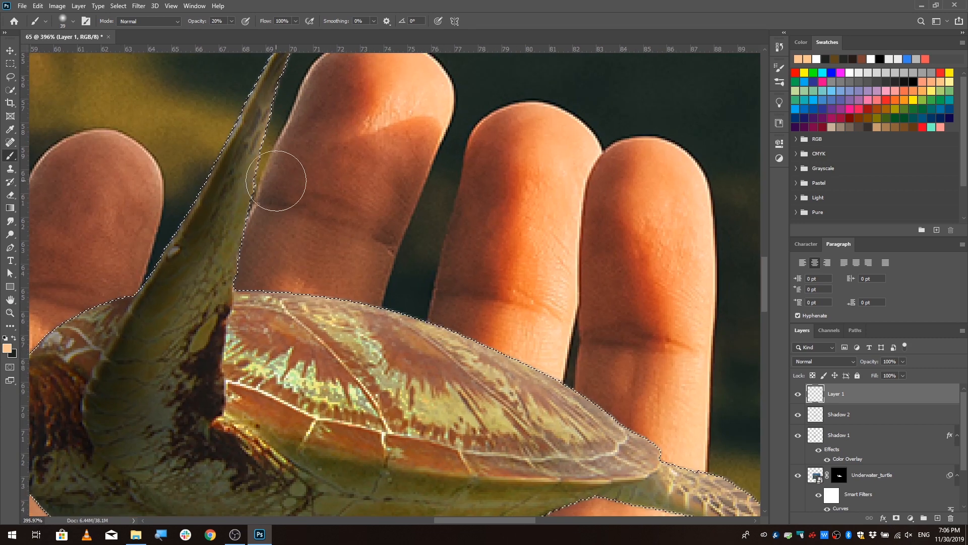
pyautogui.scroll(2, 273, 192)
pyautogui.scroll(-3, 384, 248)
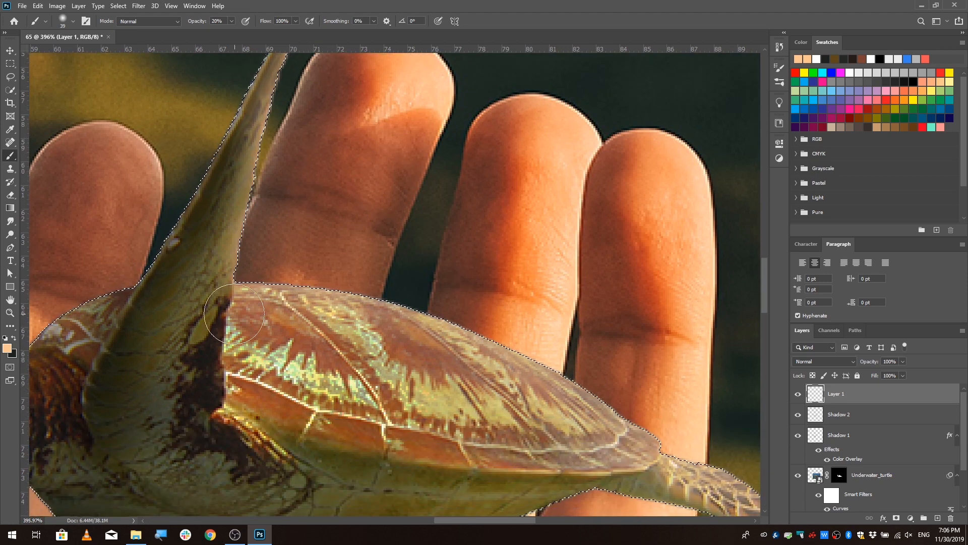
pyautogui.scroll(-7, 593, 289)
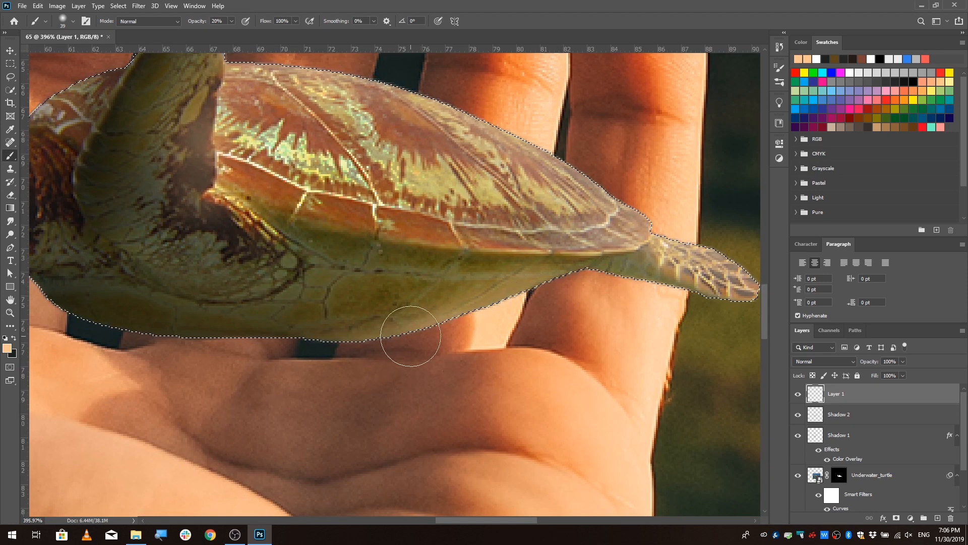
pyautogui.scroll(-5, 378, 259)
pyautogui.scroll(4, 343, 237)
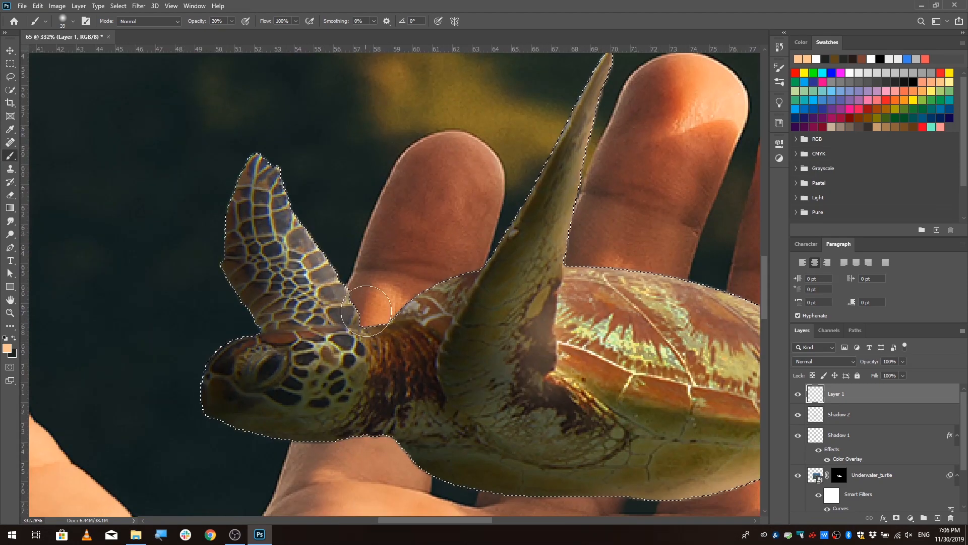
pyautogui.scroll(-4, 331, 249)
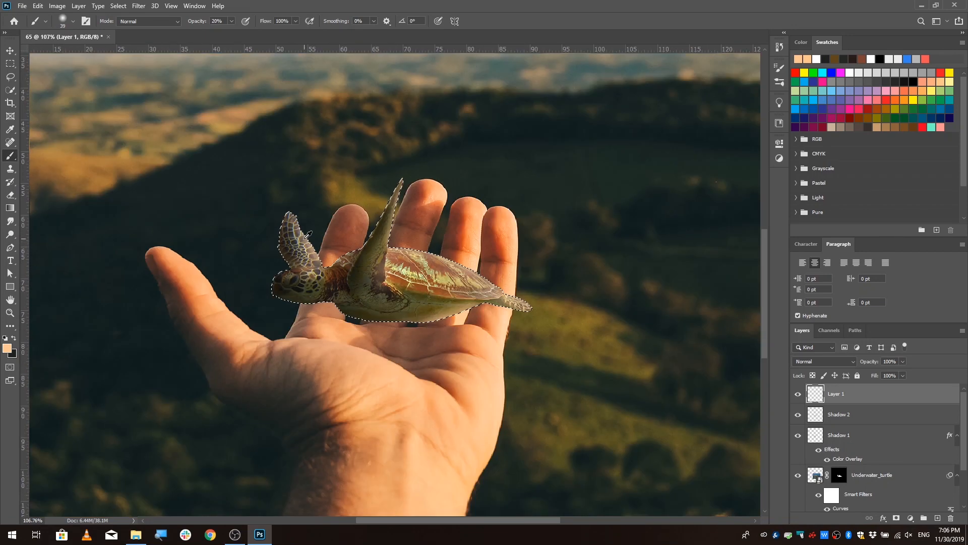
pyautogui.scroll(2, 510, 274)
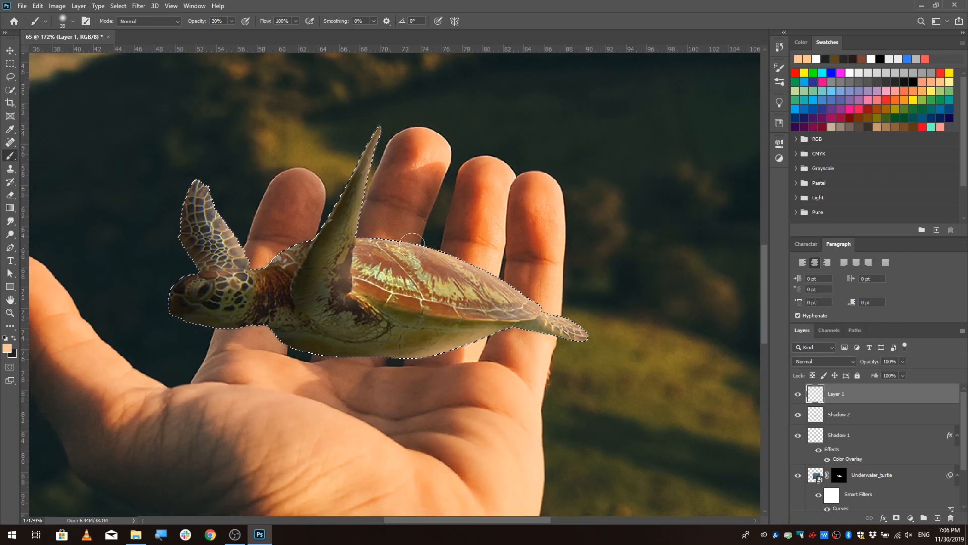
pyautogui.hotkey('ctrl', 'd')
# - Set the peach paint layer to Hard Light at 70% opacity and rename it Highlight
pyautogui.click(824, 361)
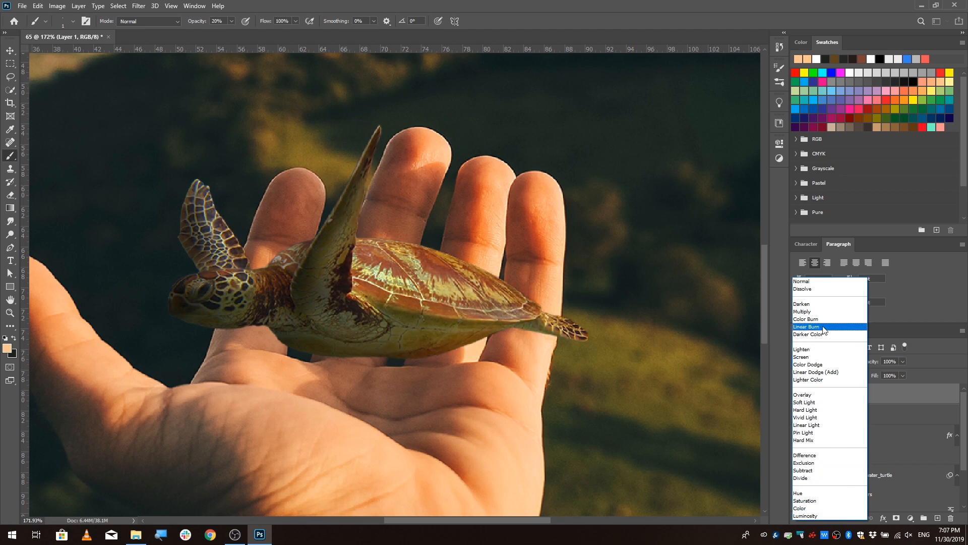
pyautogui.click(824, 411)
pyautogui.click(903, 362)
pyautogui.moveTo(902, 372); pyautogui.dragTo(889, 372)
pyautogui.click(852, 415)
pyautogui.click(797, 416)
pyautogui.click(798, 416)
pyautogui.doubleClick(838, 399)
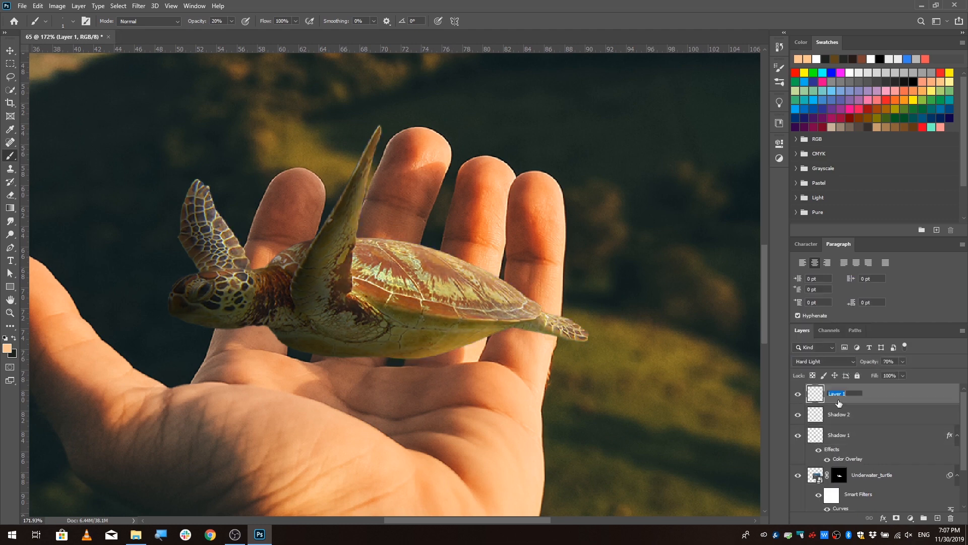
# - Lower Shadow 1's opacity to 90% and soften its shading around the large raised flipper with the Eraser at 30% opacity
pyautogui.click(838, 435)
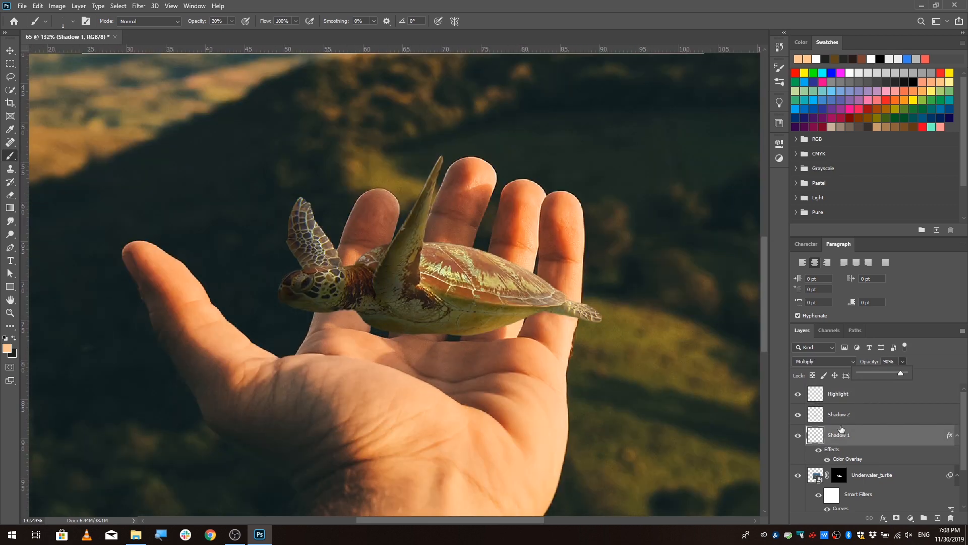
pyautogui.scroll(3, 472, 217)
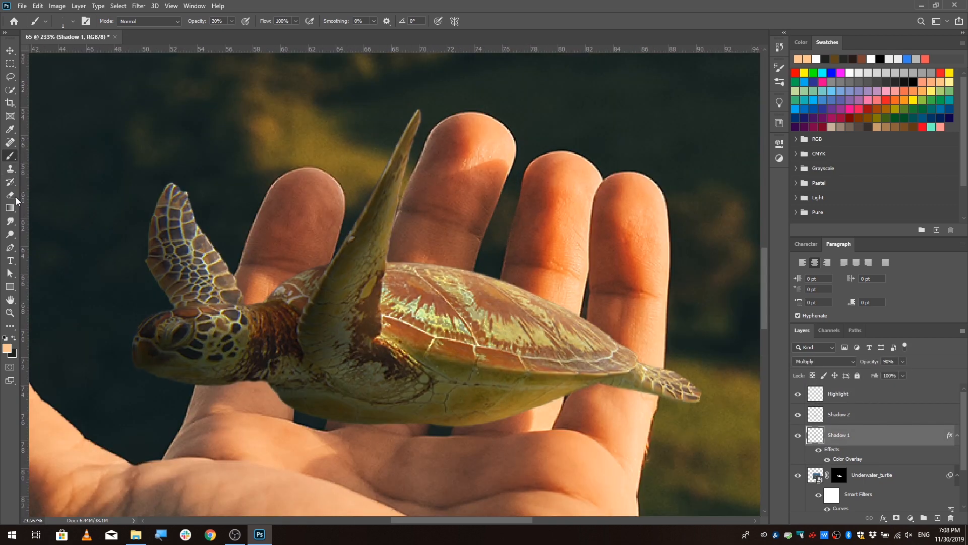
pyautogui.press('e')
pyautogui.scroll(3, 391, 202)
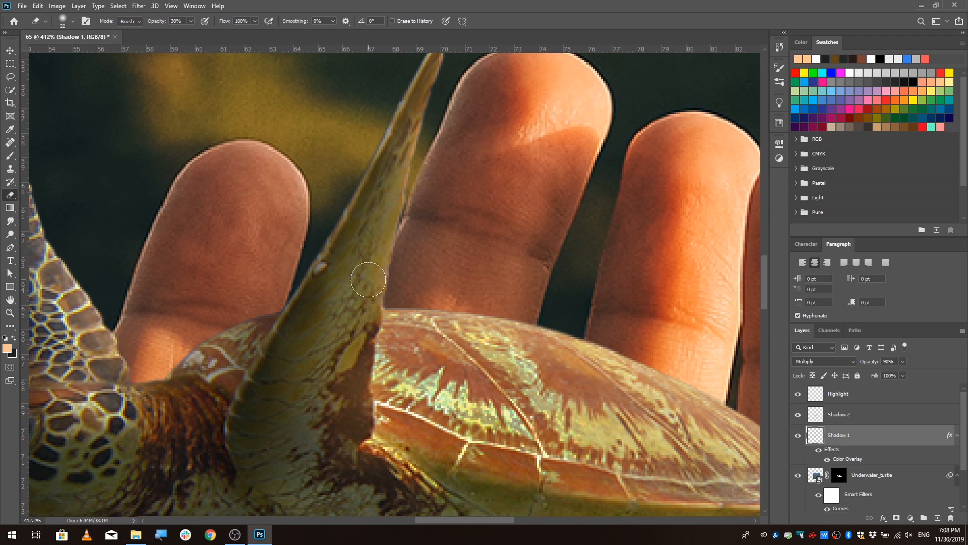
pyautogui.scroll(-5, 332, 399)
pyautogui.scroll(3, 363, 294)
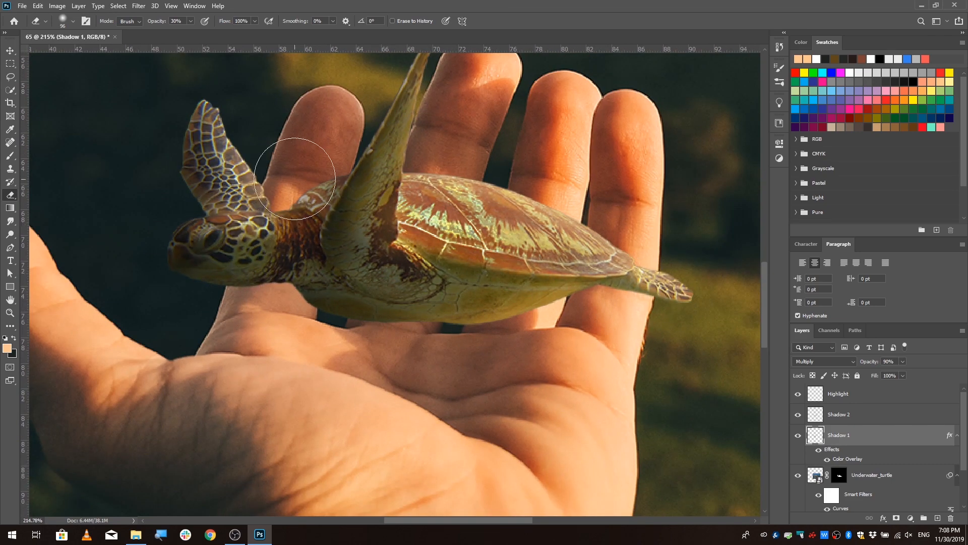
pyautogui.scroll(4, 295, 178)
# - Paint black on the Underwater_turtle mask to trim the shell's fringed edge between the neck and the raised flipper
pyautogui.click(798, 435)
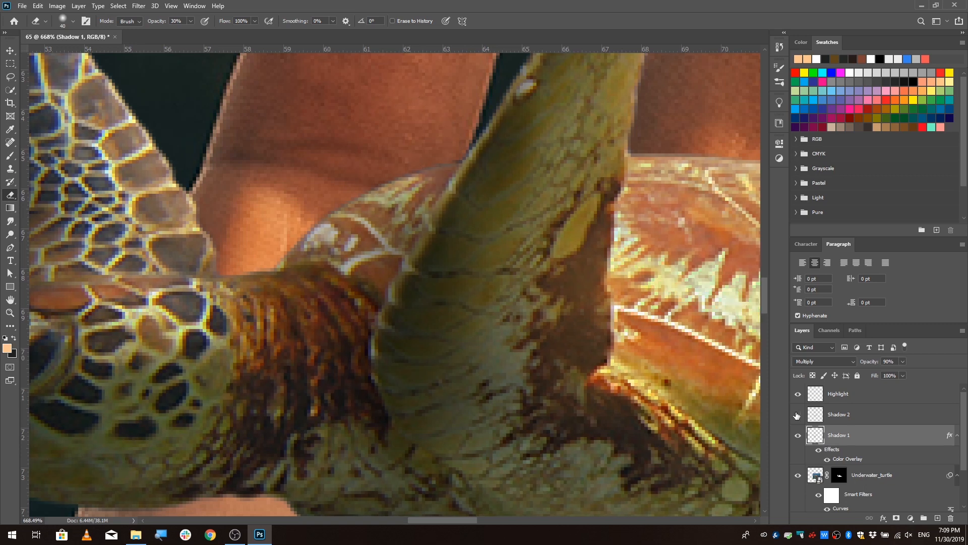
pyautogui.click(798, 435)
pyautogui.click(867, 414)
pyautogui.click(839, 475)
pyautogui.scroll(5, 392, 124)
pyautogui.press('b')
pyautogui.press('x')
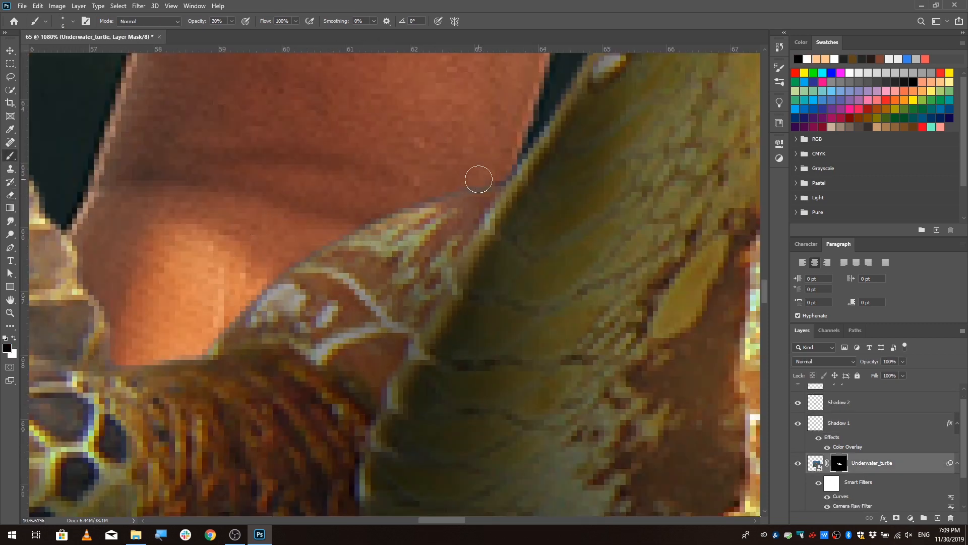
pyautogui.moveTo(291, 251); pyautogui.dragTo(436, 196)
# - Erase Shadow 1's leftover shading beyond the trimmed shell edge with a small Eraser at 90% opacity
pyautogui.click(852, 422)
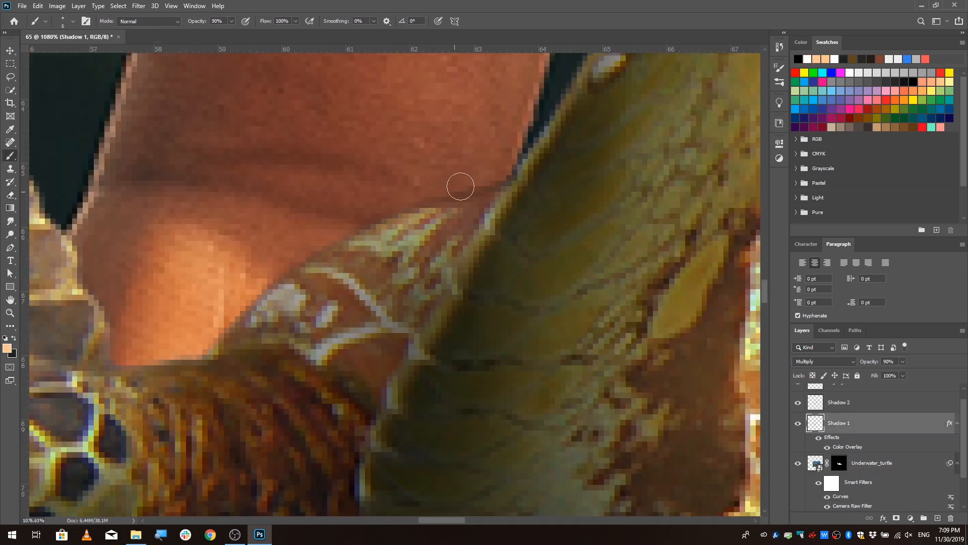
pyautogui.press('e')
pyautogui.press('[')
pyautogui.press('[')
pyautogui.press('[')
pyautogui.press('[')
pyautogui.press('[')
pyautogui.press('[')
pyautogui.press('[')
pyautogui.press('[')
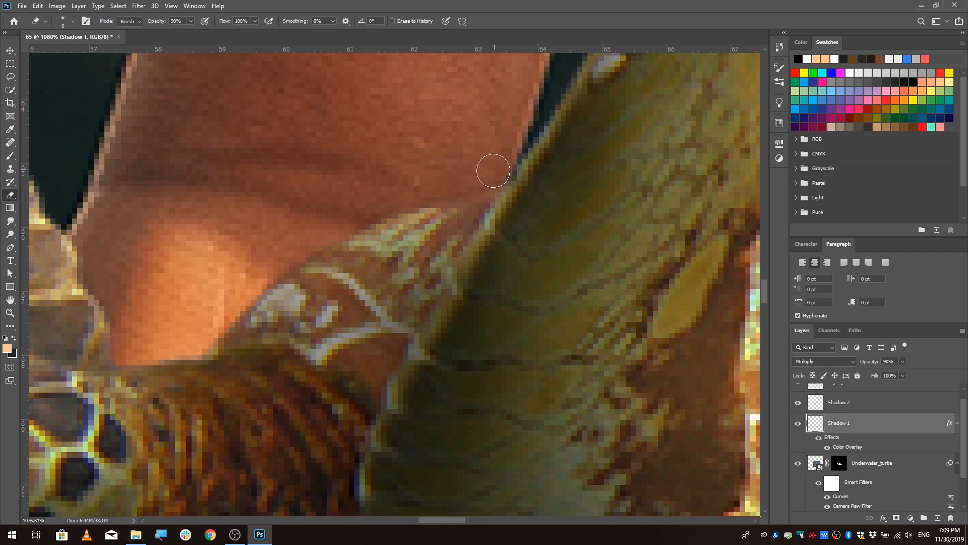
pyautogui.scroll(-6, 493, 170)
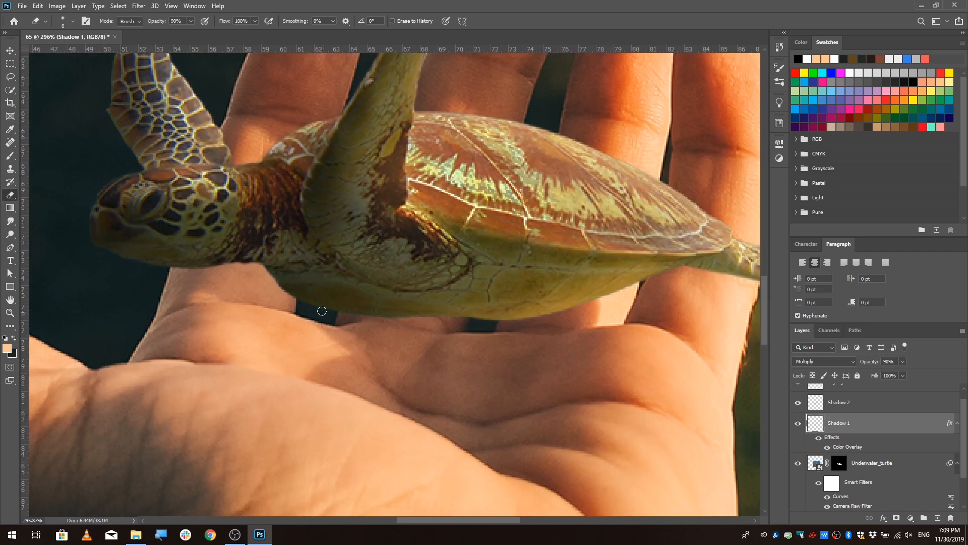
# - Target Shadow 2, load the turtle mask as a selection and resize the dark soft brush for shading
pyautogui.click(842, 403)
pyautogui.press('b')
pyautogui.scroll(9, 259, 289)
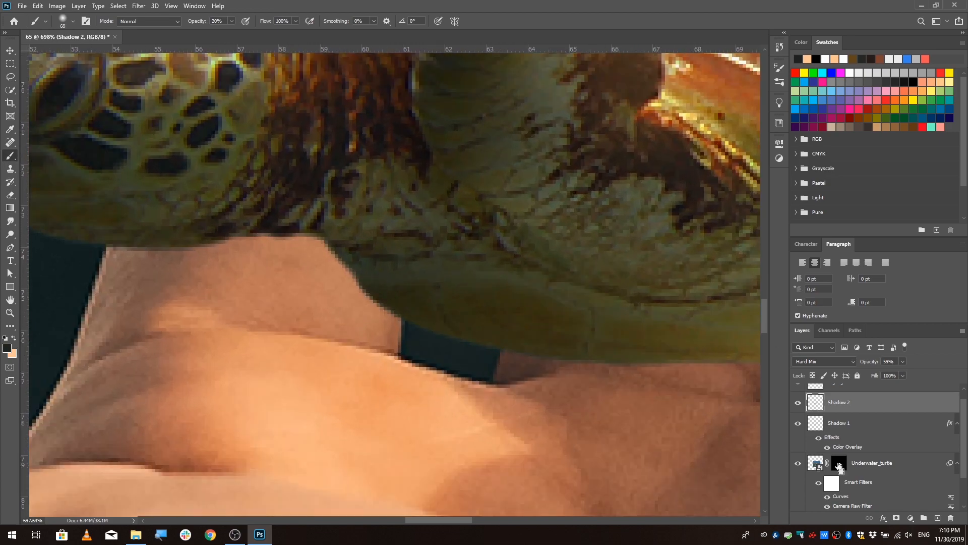
pyautogui.keyDown('ctrl'); pyautogui.click(839, 463); pyautogui.keyUp('ctrl')
pyautogui.scroll(-10, 428, 378)
pyautogui.scroll(7, 258, 328)
pyautogui.press(']')
pyautogui.press(']')
pyautogui.press(']')
pyautogui.press('[')
pyautogui.press('[')
pyautogui.scroll(-8, 255, 326)
pyautogui.scroll(8, 241, 211)
# - Brush soft dark shading at 20% opacity onto Shadow 2 along the turtle's underside towards the tail, and deselect
pyautogui.moveTo(665, 204)
pyautogui.mouseDown()
pyautogui.moveTo(328, 368)
pyautogui.moveTo(312, 406)
pyautogui.mouseUp()
pyautogui.moveTo(333, 474); pyautogui.dragTo(285, 77)
pyautogui.moveTo(257, 242); pyautogui.dragTo(333, 311)
pyautogui.moveTo(505, 250); pyautogui.dragTo(318, 263)
pyautogui.moveTo(319, 262); pyautogui.dragTo(438, 301)
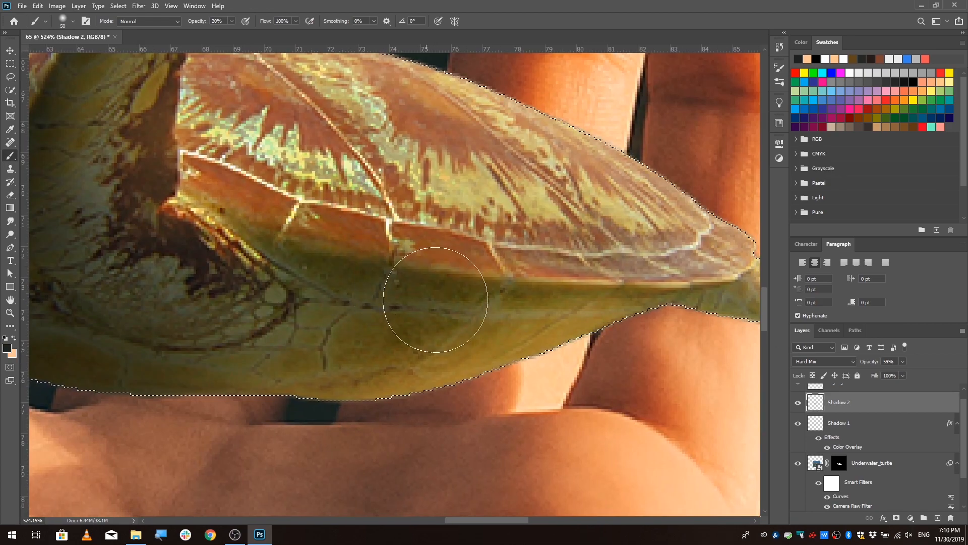
pyautogui.moveTo(703, 323)
pyautogui.mouseDown()
pyautogui.moveTo(455, 323)
pyautogui.moveTo(509, 342)
pyautogui.moveTo(441, 306)
pyautogui.mouseUp()
pyautogui.scroll(-10, 449, 315)
pyautogui.hotkey('ctrl', 'd')
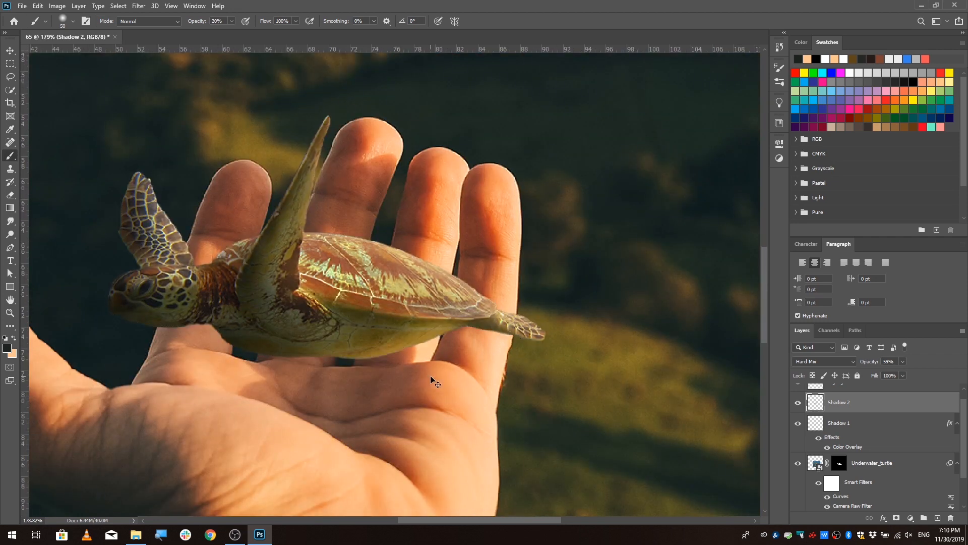
# - Change the Highlight layer's blend mode to Overlay and compare the turtle with the layer hidden and shown
pyautogui.scroll(7, 218, 404)
pyautogui.click(847, 424)
pyautogui.scroll(1, 847, 421)
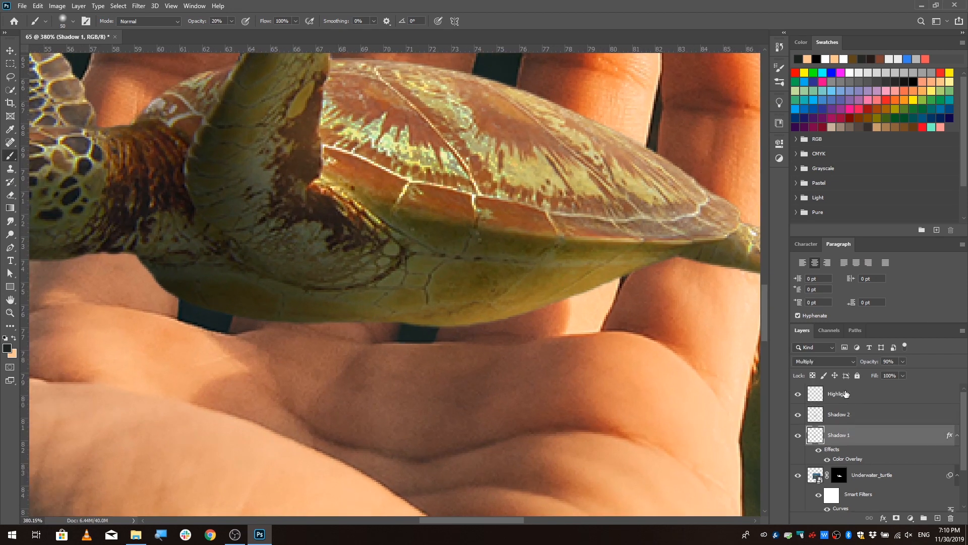
pyautogui.click(846, 394)
pyautogui.click(826, 361)
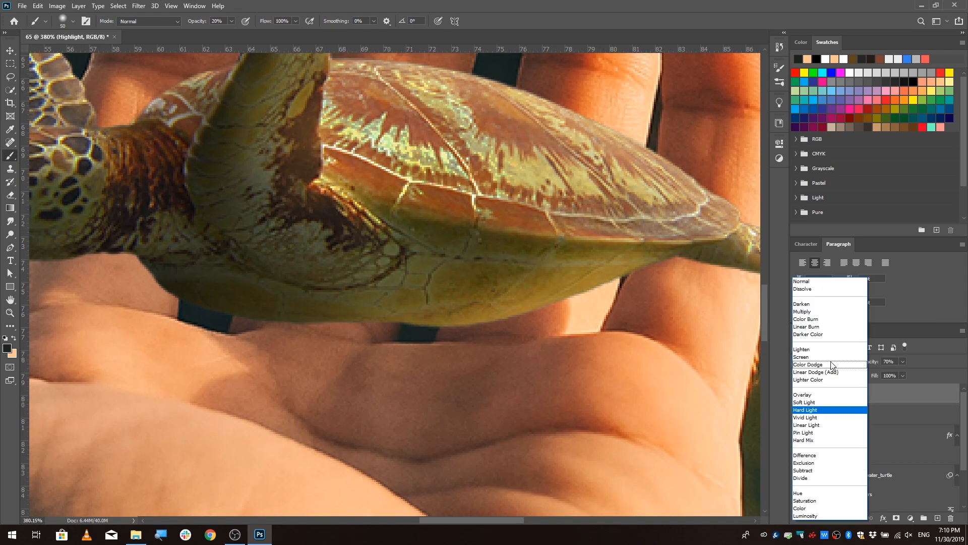
pyautogui.click(818, 395)
pyautogui.click(797, 394)
pyautogui.click(797, 395)
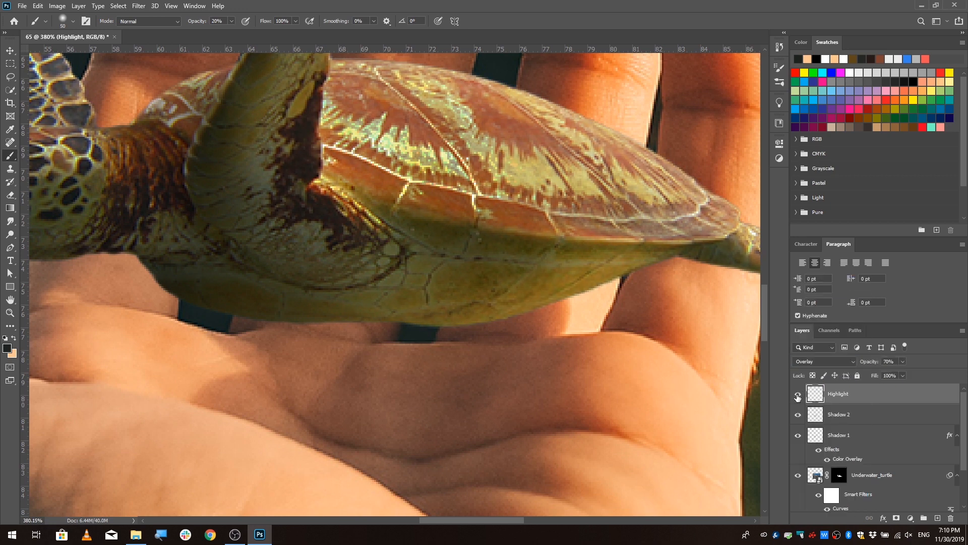
# - Duplicate the Highlight layer to strengthen the turtle's highlights
pyautogui.scroll(-3, 358, 286)
pyautogui.hotkey('ctrl', 'j')
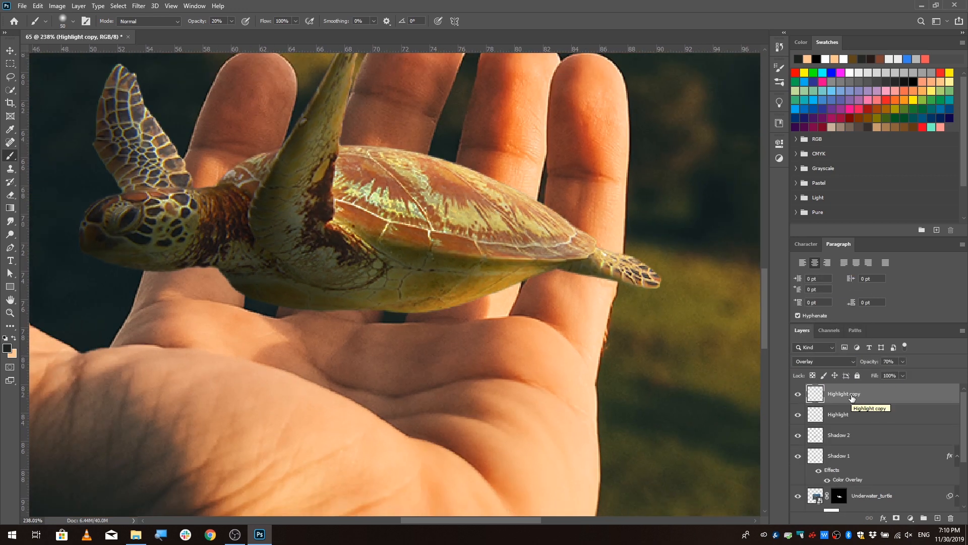
pyautogui.scroll(-8, 144, 194)
pyautogui.scroll(6, 401, 282)
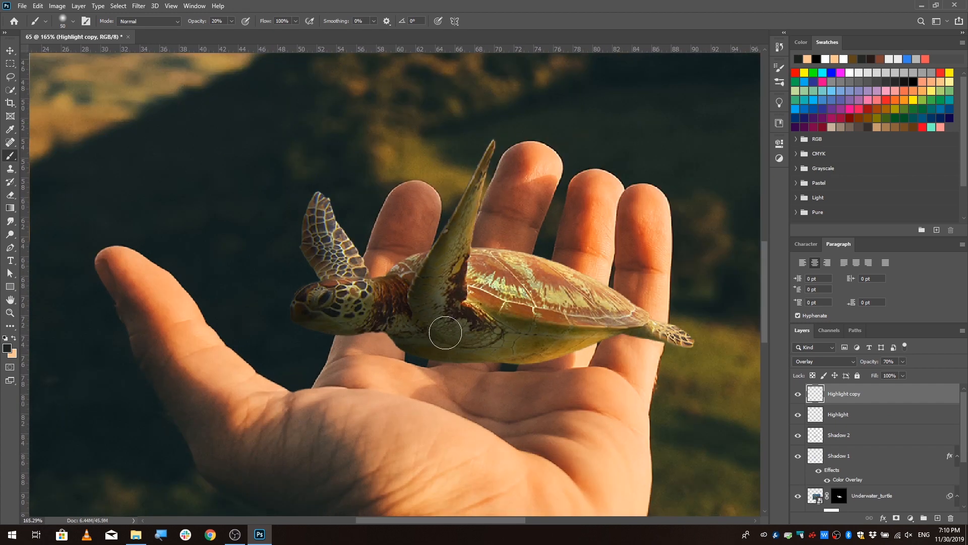
# - Select the turtle, shadow and highlight layers together and try repositioning the turtle over the hand
pyautogui.scroll(-2, 860, 416)
pyautogui.scroll(-5, 322, 302)
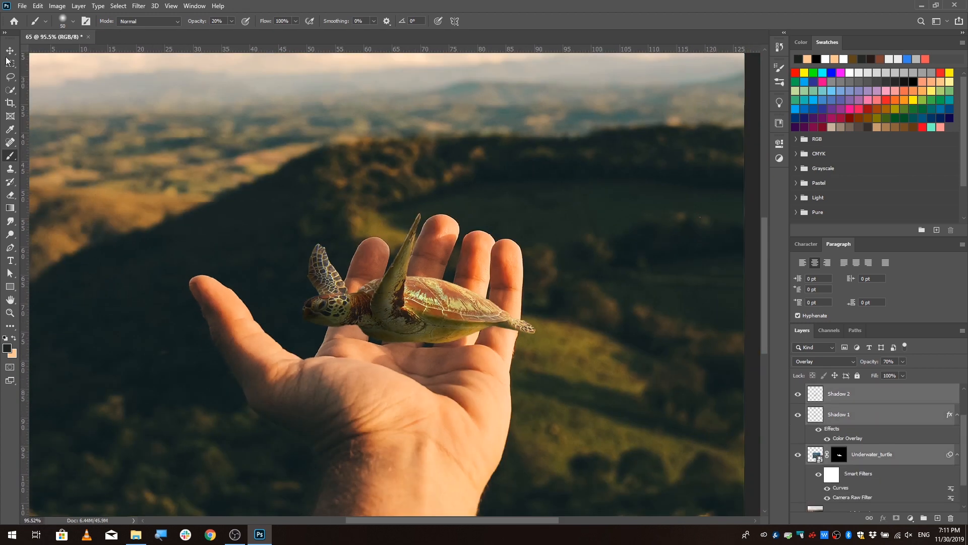
pyautogui.press('v')
pyautogui.moveTo(498, 318); pyautogui.dragTo(553, 292)
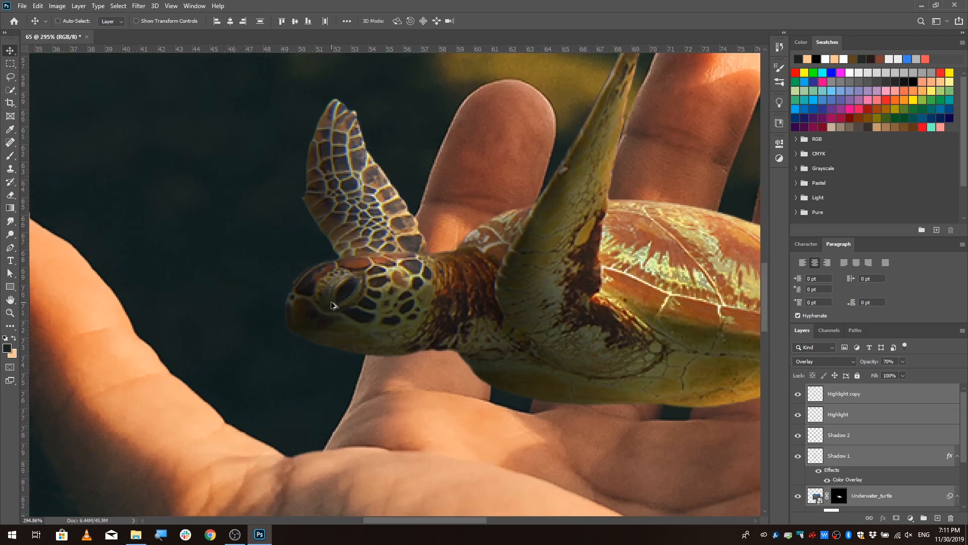
# - Try lowering Shadow 1's opacity to 66%
pyautogui.scroll(2, 332, 305)
pyautogui.scroll(-1, 868, 423)
pyautogui.click(850, 412)
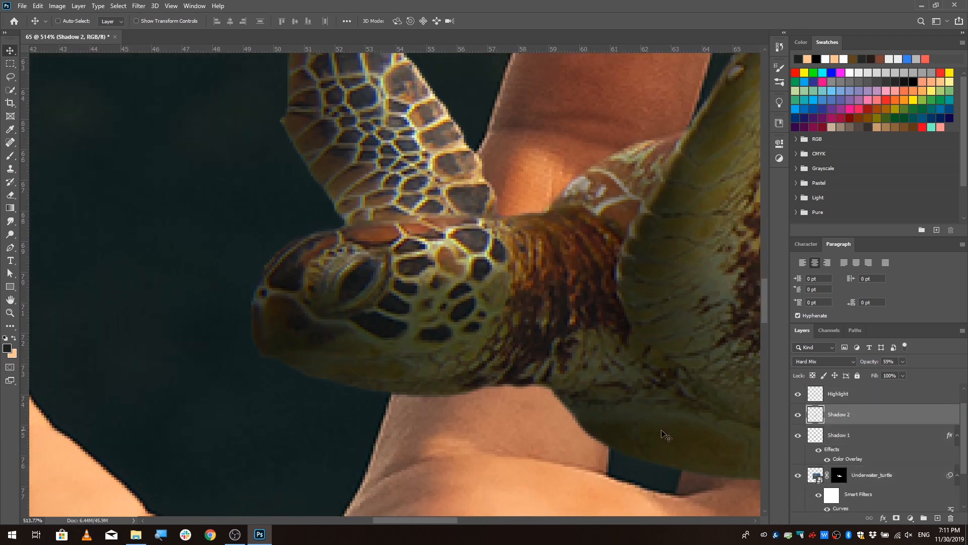
pyautogui.scroll(-1, 291, 335)
pyautogui.scroll(-2, 291, 336)
pyautogui.click(844, 437)
pyautogui.click(903, 362)
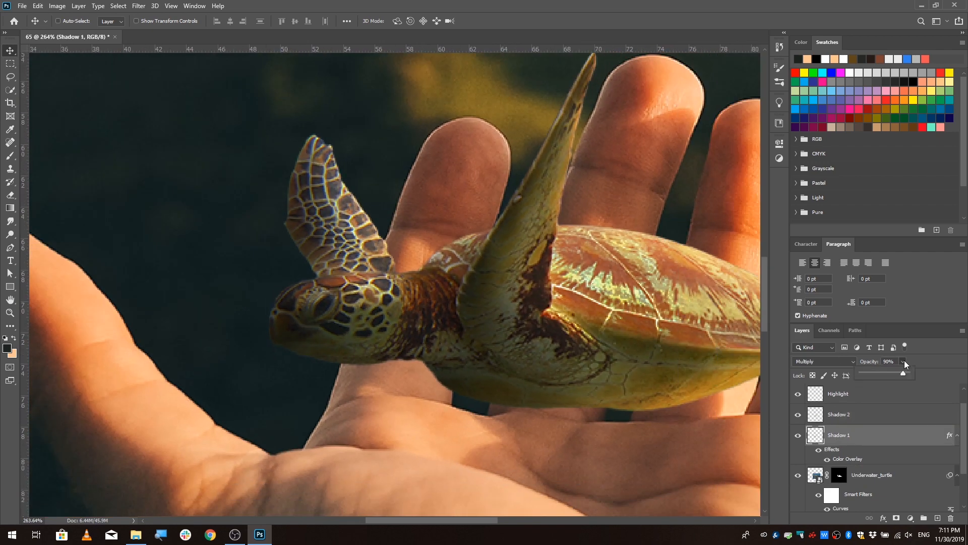
pyautogui.moveTo(888, 374); pyautogui.dragTo(885, 374)
pyautogui.press('Escape')
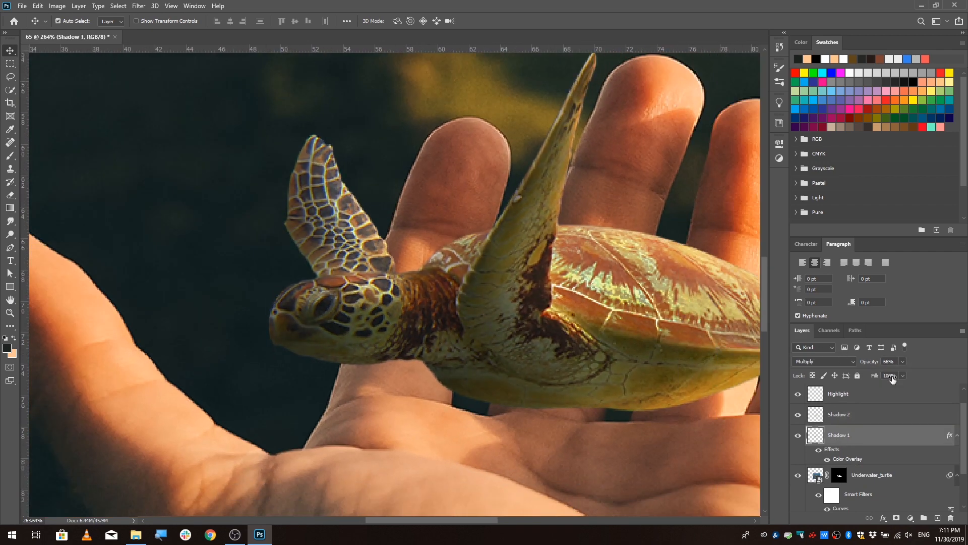
# - Soften Shadow 1's shading on the turtle's face with a soft 52 px Eraser at 30% opacity
pyautogui.press('e')
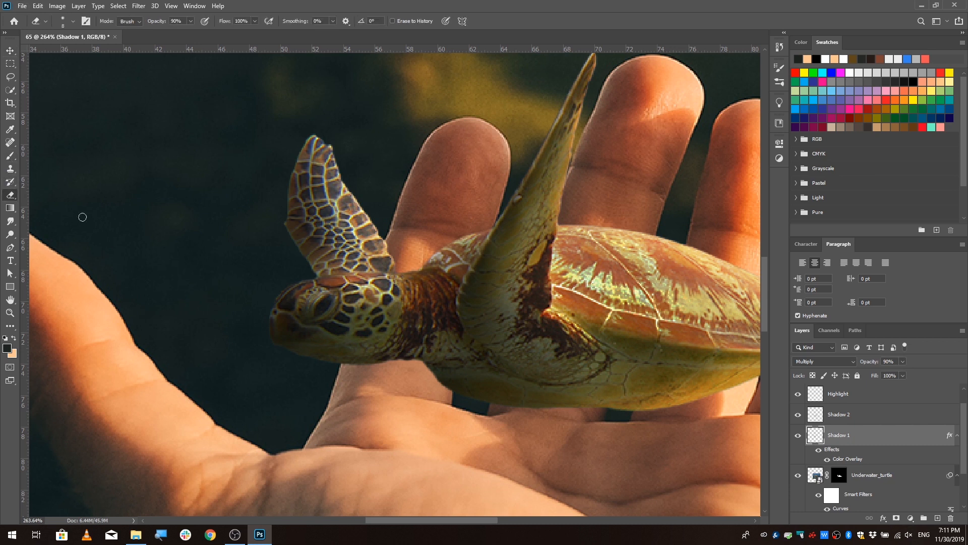
pyautogui.moveTo(357, 311); pyautogui.dragTo(367, 312)
pyautogui.press('3')
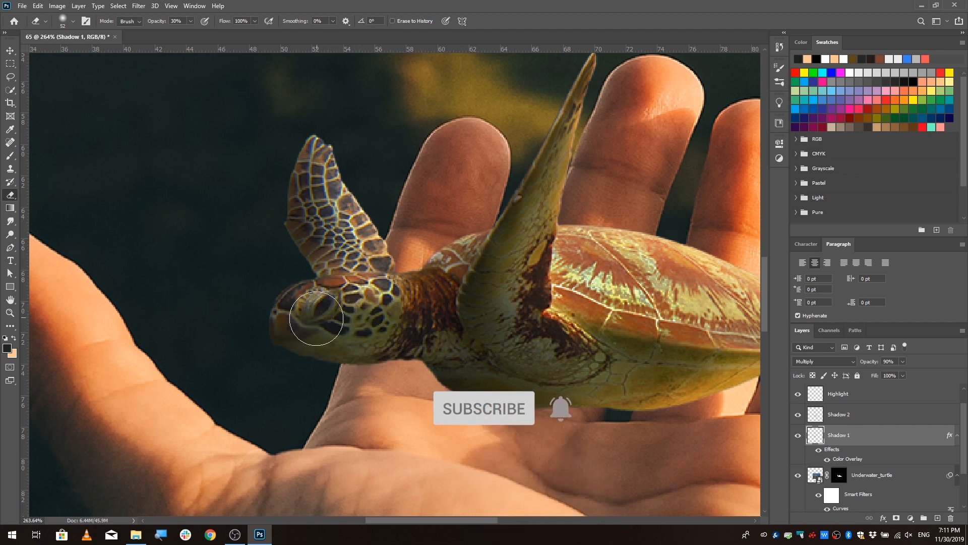
# - Load the turtle mask as a selection for brushing Shadow 1 around the small far flipper, and deselect
pyautogui.press('b')
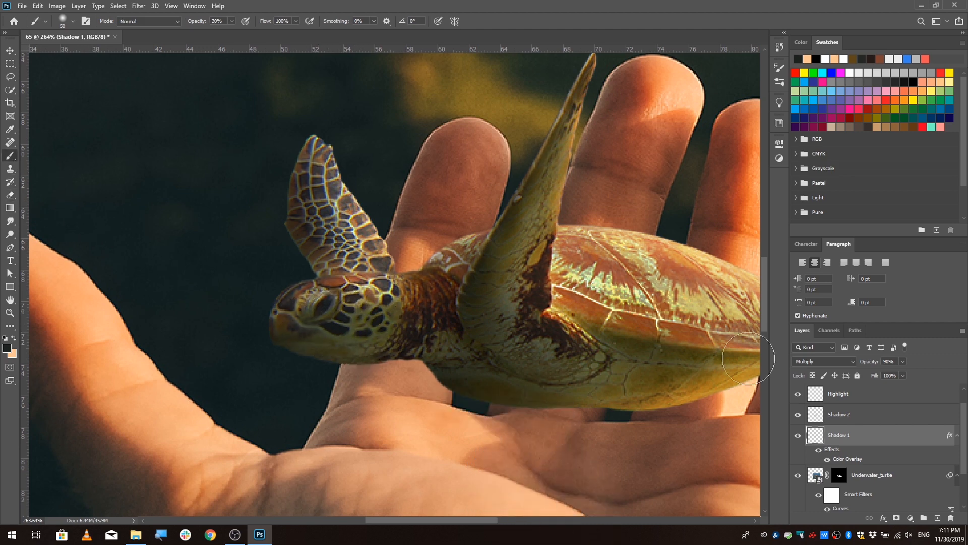
pyautogui.keyDown('ctrl'); pyautogui.click(841, 476); pyautogui.keyUp('ctrl')
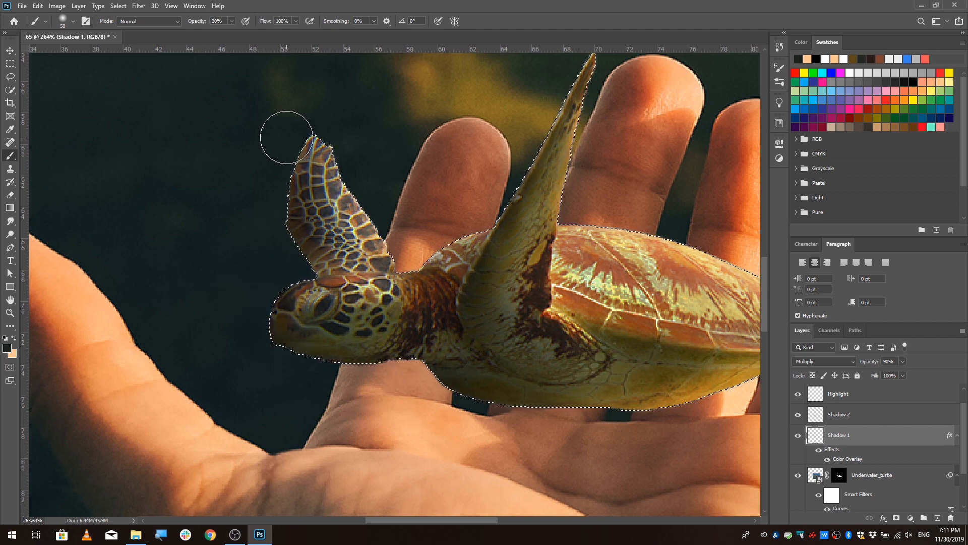
pyautogui.scroll(-5, 328, 190)
pyautogui.hotkey('ctrl', 'd')
# - Examine the whole composite at different magnifications to check how the turtle blends with the hand and landscape
pyautogui.scroll(-3, 393, 191)
pyautogui.scroll(6, 408, 181)
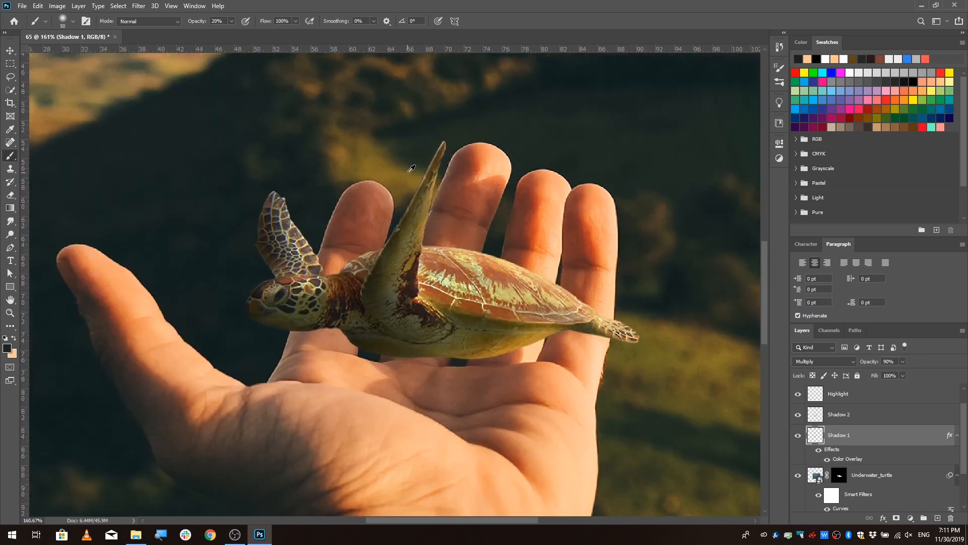
pyautogui.scroll(-3, 403, 205)
pyautogui.scroll(3, 409, 217)
pyautogui.scroll(-4, 418, 247)
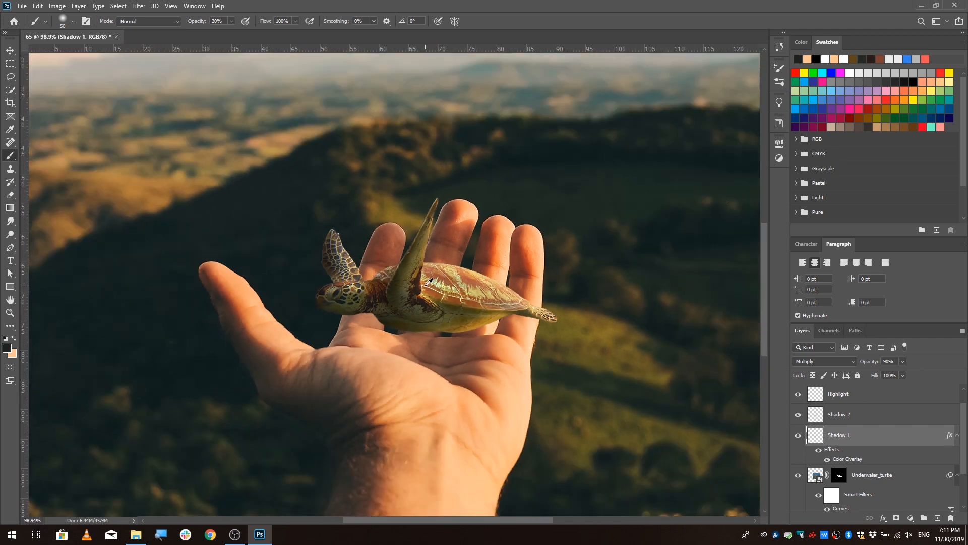
pyautogui.scroll(3, 429, 272)
pyautogui.scroll(2, 847, 395)
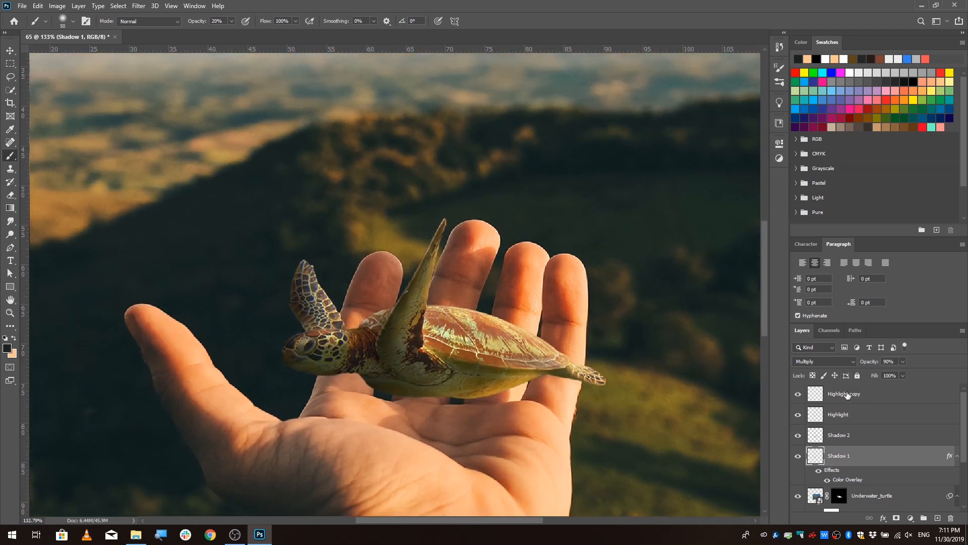
pyautogui.scroll(-3, 413, 325)
pyautogui.scroll(3, 330, 370)
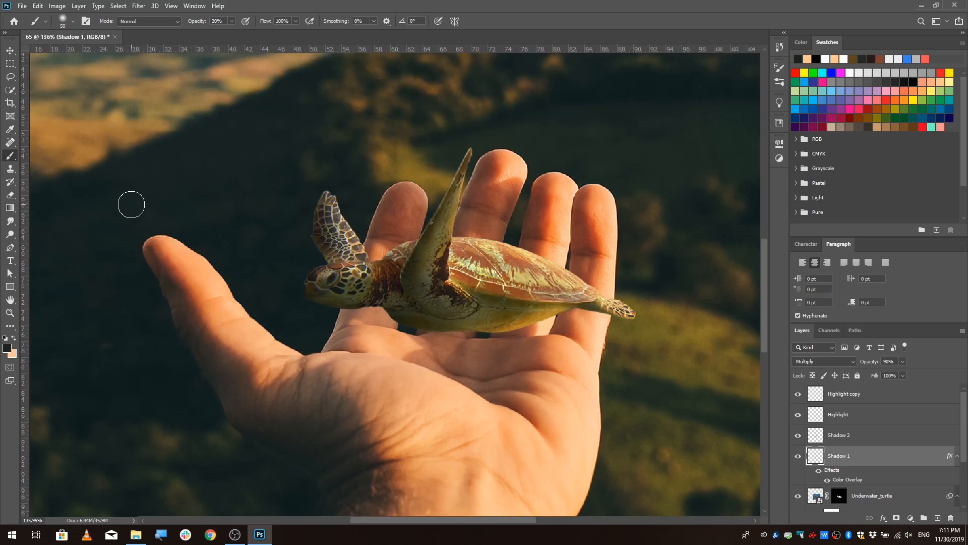
# - Place the black sea turtle silhouette image in the composite, scale it down and move its layer above all others
pyautogui.click(137, 534)
pyautogui.moveTo(172, 75); pyautogui.dragTo(366, 286)
pyautogui.scroll(-5, 366, 285)
pyautogui.moveTo(552, 142); pyautogui.dragTo(510, 184)
pyautogui.press('Return')
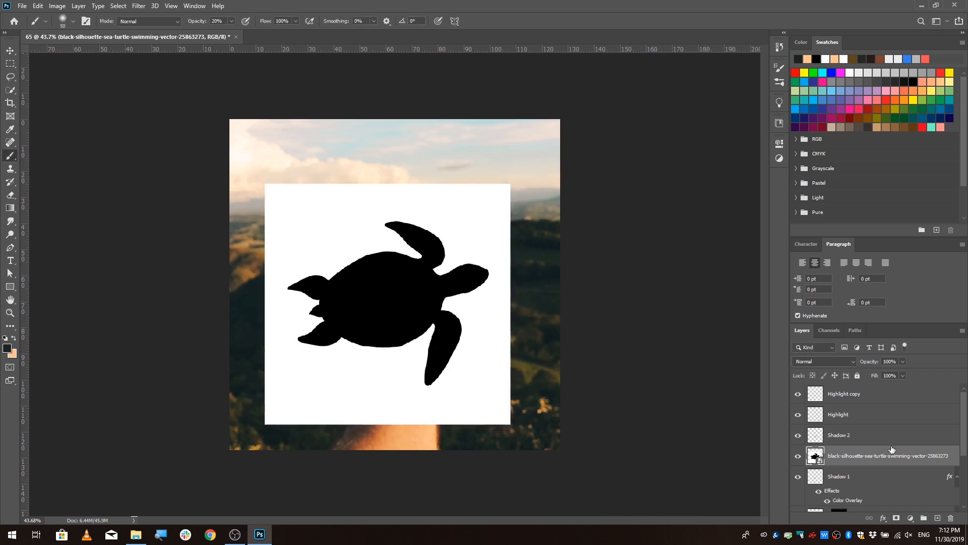
pyautogui.moveTo(879, 460); pyautogui.dragTo(880, 392)
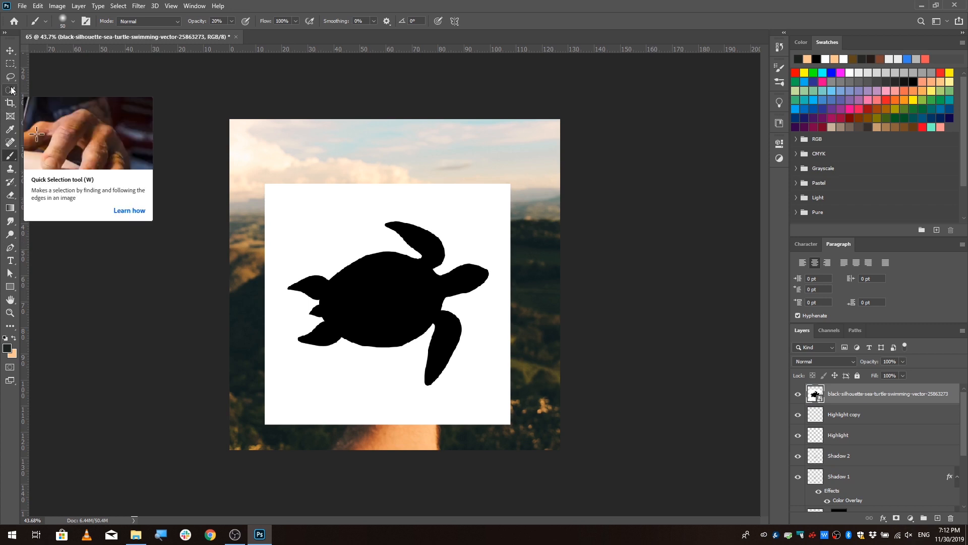
# - Select the black turtle silhouette with the Magic Wand, add a new layer and hide the silhouette image
pyautogui.moveTo(12, 89); pyautogui.dragTo(58, 108)
pyautogui.click(378, 281)
pyautogui.scroll(2, 378, 281)
pyautogui.scroll(-1, 382, 312)
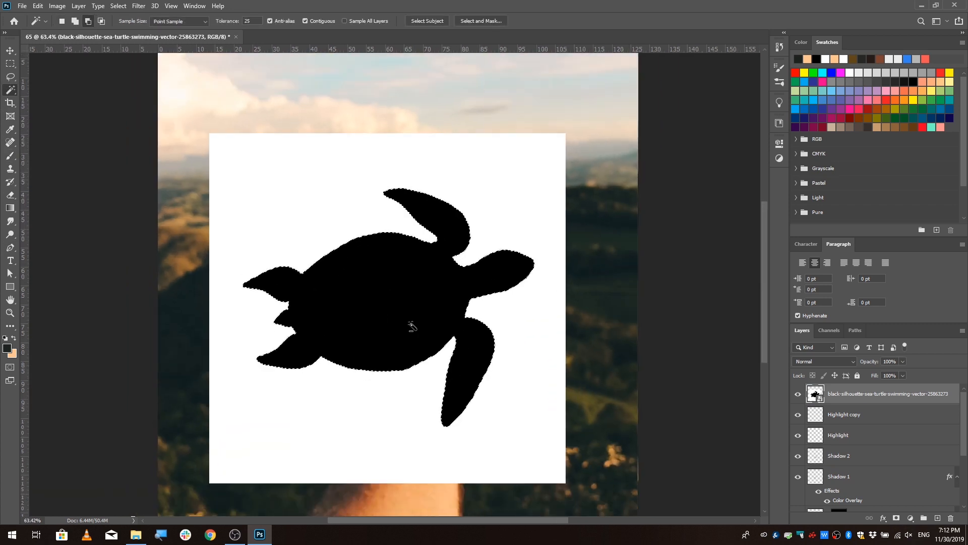
pyautogui.click(937, 518)
pyautogui.click(798, 414)
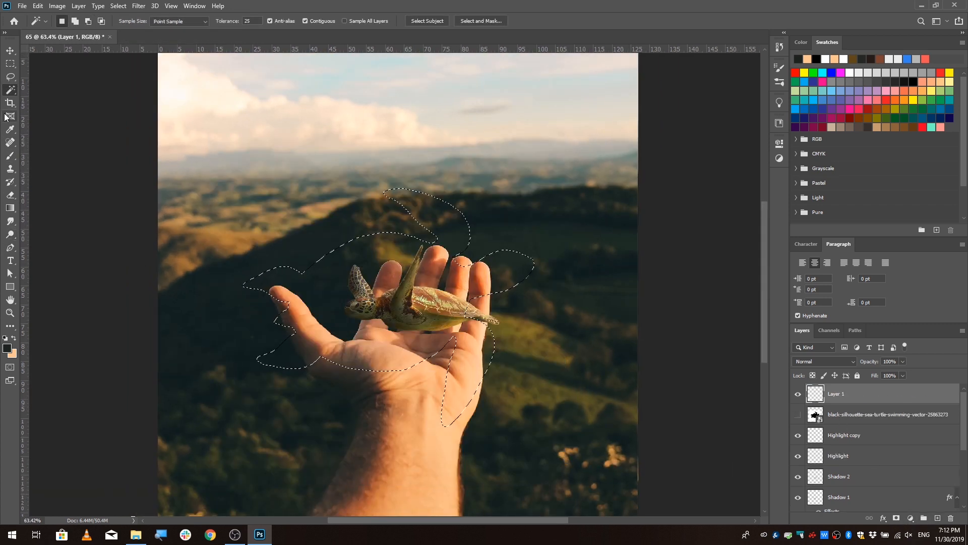
# - Paint inside the silhouette selection with a 1482 px soft Brush at 90% opacity, using a dark tone sampled from the hand's shaded edge
pyautogui.click(10, 156)
pyautogui.scroll(3, 391, 367)
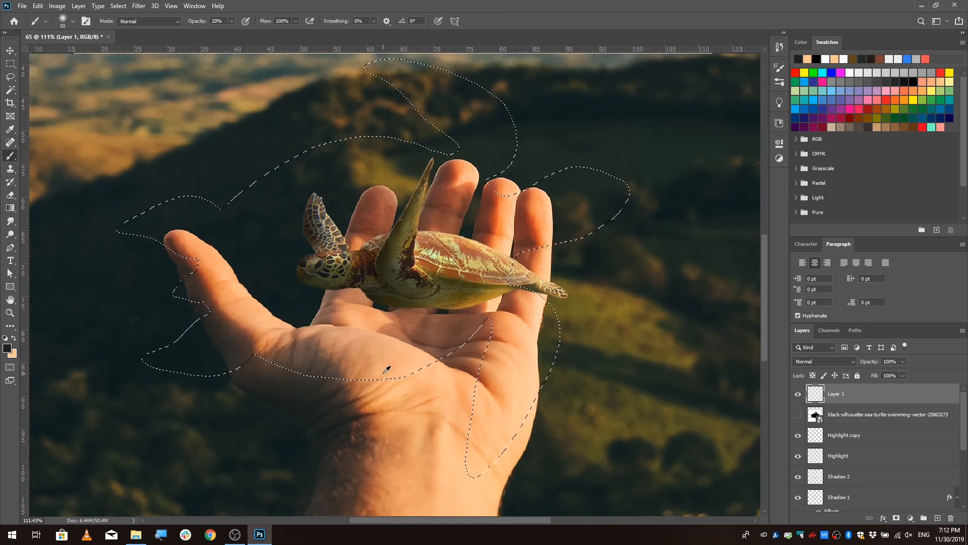
pyautogui.keyDown('alt'); pyautogui.click(280, 396); pyautogui.keyUp('alt')
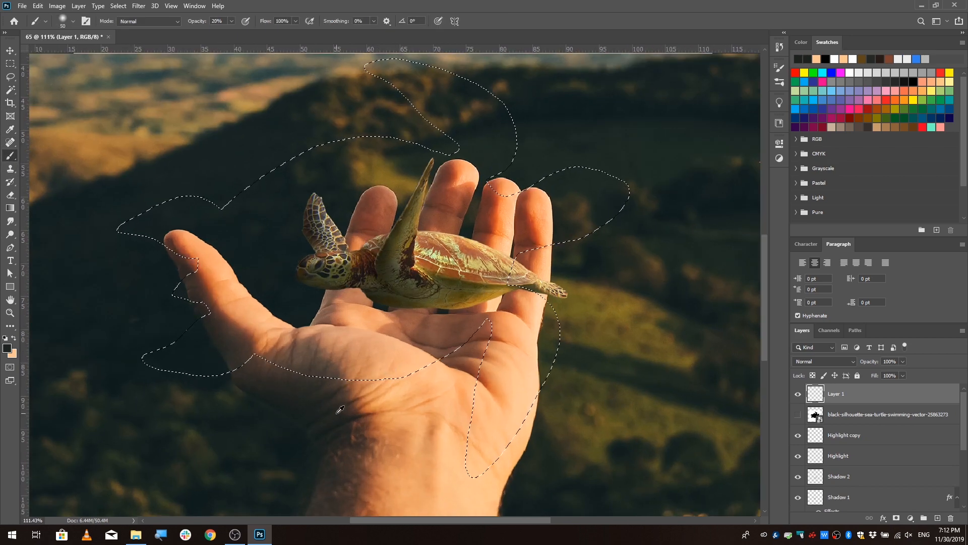
pyautogui.keyDown('alt'); pyautogui.click(325, 400); pyautogui.keyUp('alt')
pyautogui.keyDown('alt'); pyautogui.click(331, 393); pyautogui.keyUp('alt')
pyautogui.scroll(-7, 399, 283)
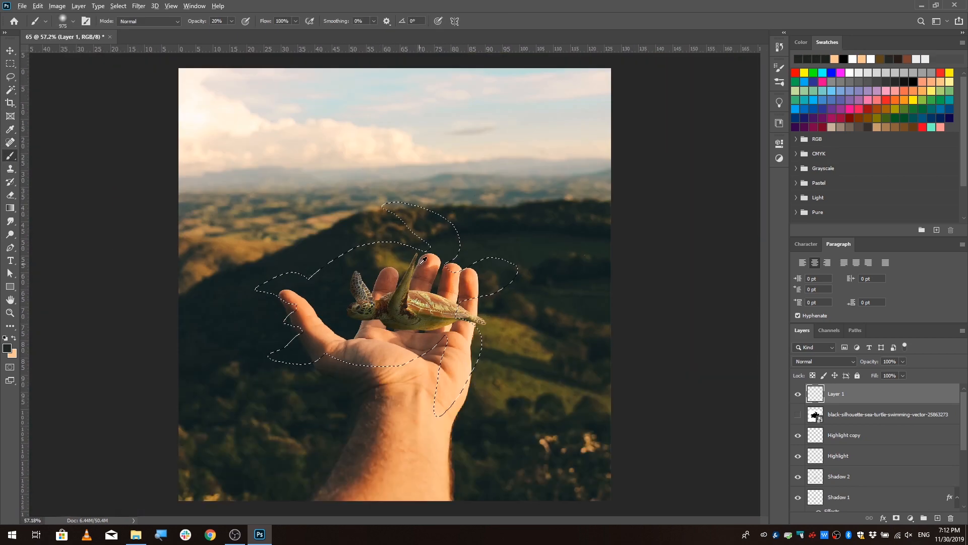
pyautogui.keyDown('alt'); pyautogui.rightClick(411, 263); pyautogui.keyUp('alt')
pyautogui.press('9')
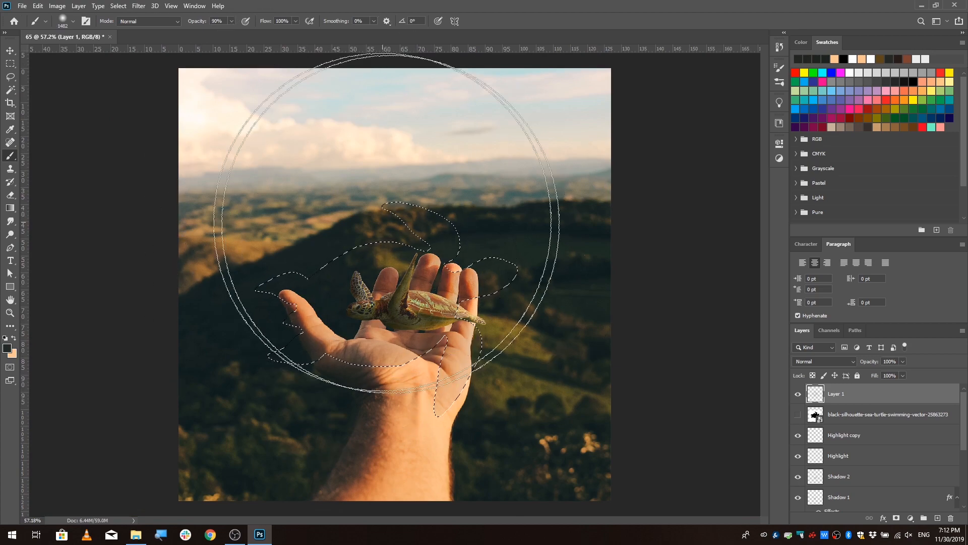
pyautogui.moveTo(390, 227)
pyautogui.mouseDown()
pyautogui.moveTo(381, 268)
pyautogui.moveTo(598, 303)
pyautogui.moveTo(464, 254)
pyautogui.moveTo(415, 276)
pyautogui.moveTo(302, 269)
pyautogui.mouseUp()
# - Sample a dark brown from the shaded wrist, paint the whole silhouette selection with it and deselect
pyautogui.keyDown('alt'); pyautogui.click(384, 395); pyautogui.keyUp('alt')
pyautogui.moveTo(447, 281); pyautogui.dragTo(514, 284)
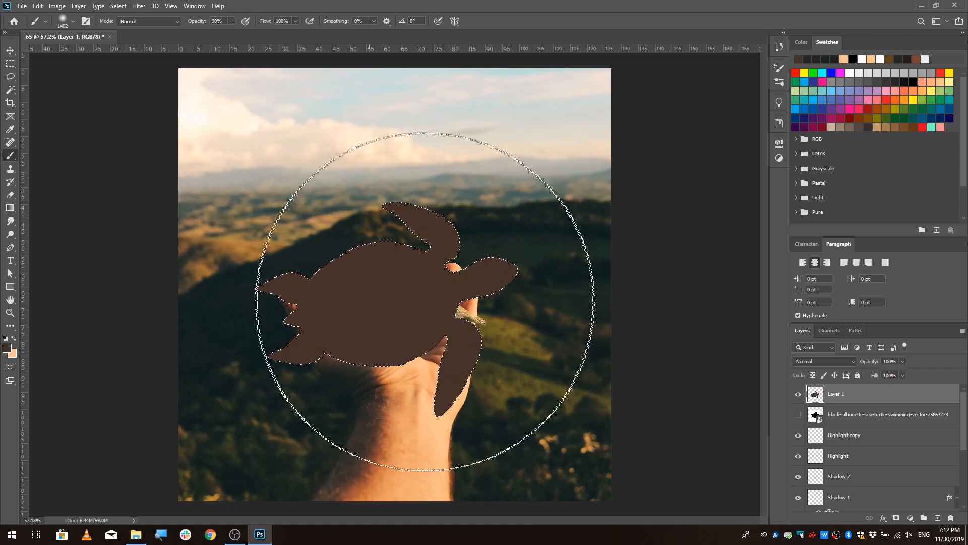
pyautogui.rightClick(419, 316)
pyautogui.press('Escape')
pyautogui.hotkey('ctrl', 'd')
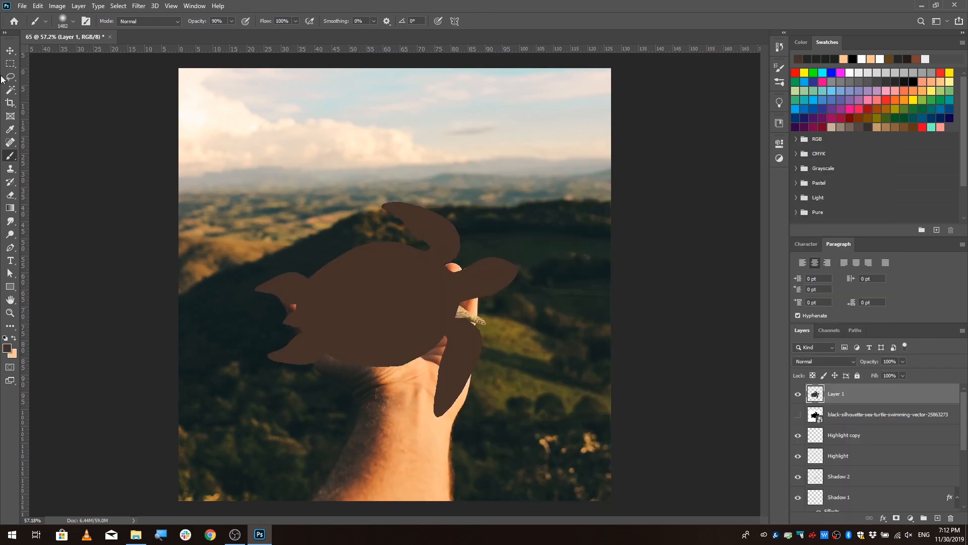
# - Rotate the brown silhouette about -169° so its head points the same way as the turtle's
pyautogui.press('v')
pyautogui.scroll(1, 394, 295)
pyautogui.hotkey('ctrl', 't')
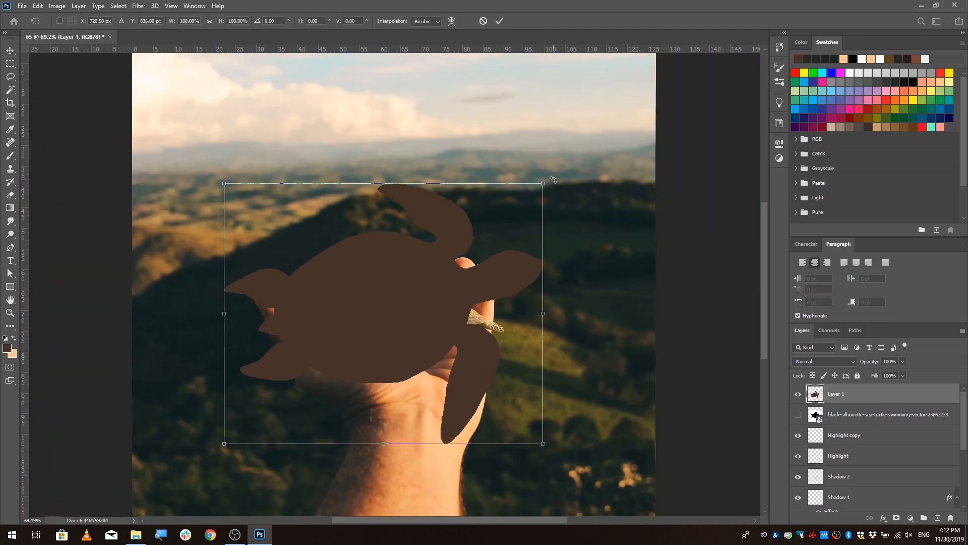
pyautogui.moveTo(553, 180); pyautogui.dragTo(180, 411)
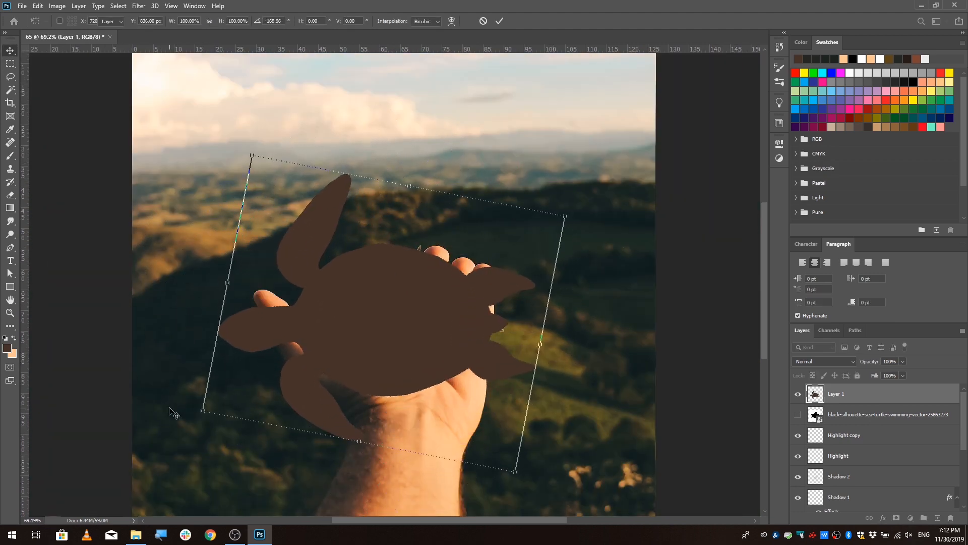
pyautogui.press('Return')
# - Set the silhouette layer's opacity to 70% and move the shape over the palm beneath the turtle
pyautogui.press('4')
pyautogui.scroll(3, 332, 343)
pyautogui.moveTo(341, 344); pyautogui.dragTo(398, 341)
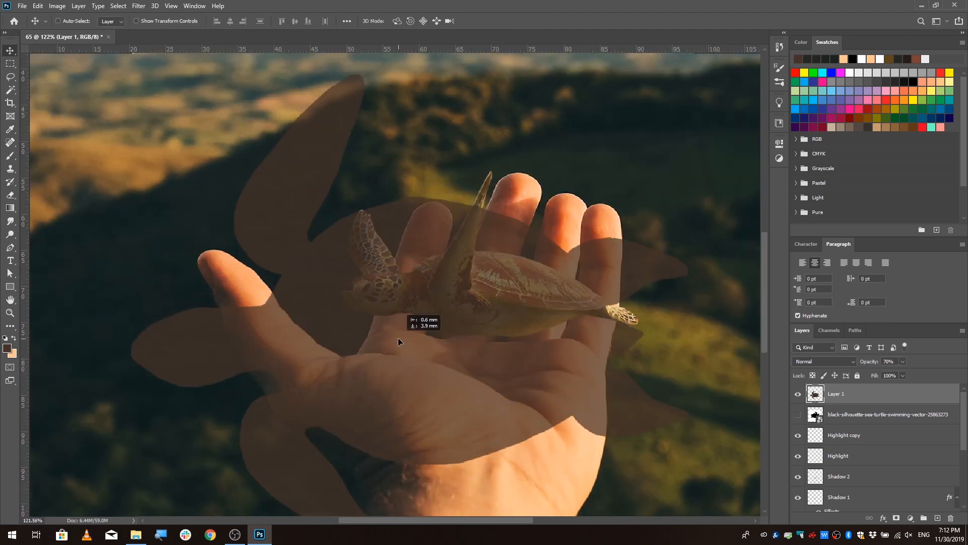
# - Move the silhouette layer below Underwater_turtle, rename it "Shadow on hand" and duplicate it
pyautogui.moveTo(860, 395); pyautogui.dragTo(871, 485)
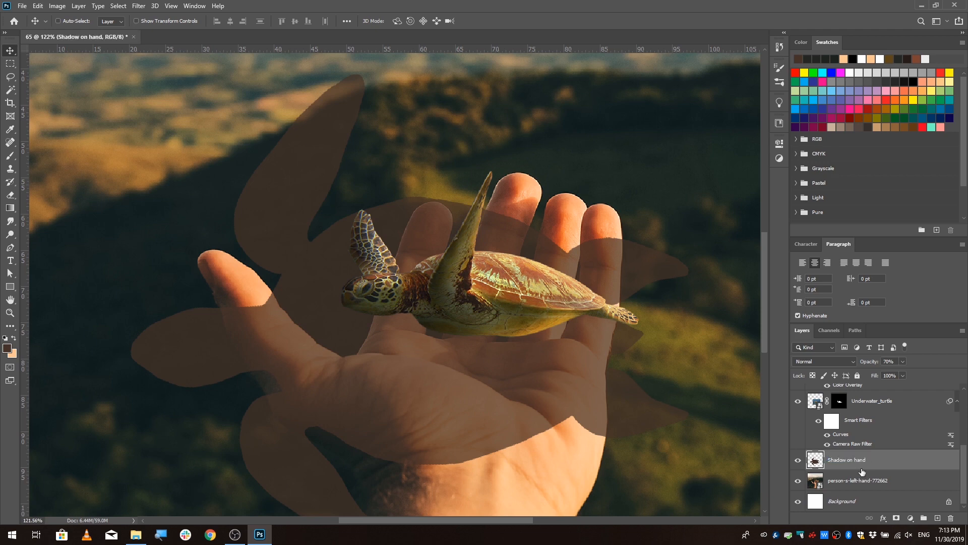
pyautogui.scroll(-3, 337, 366)
pyautogui.hotkey('ctrl', 'j')
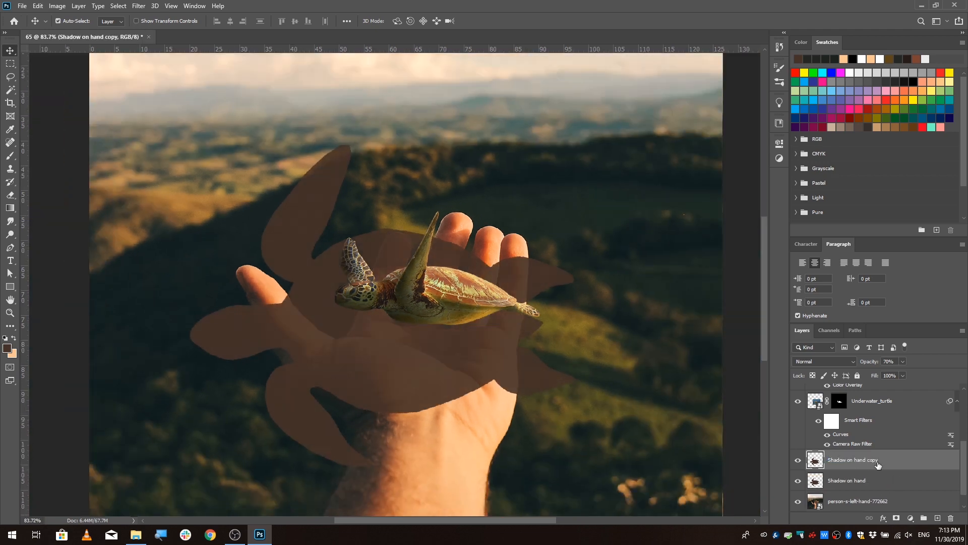
# - Hide the "Shadow on hand" layer and move it and the black turtle silhouette layer below the hand photo
pyautogui.click(797, 481)
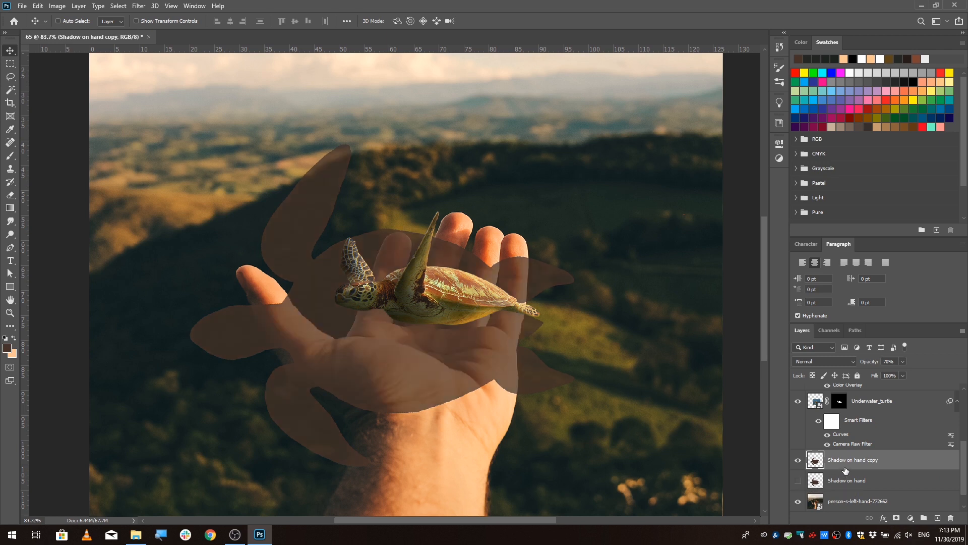
pyautogui.scroll(-1, 851, 466)
pyautogui.moveTo(845, 485); pyautogui.dragTo(846, 486)
pyautogui.scroll(3, 849, 477)
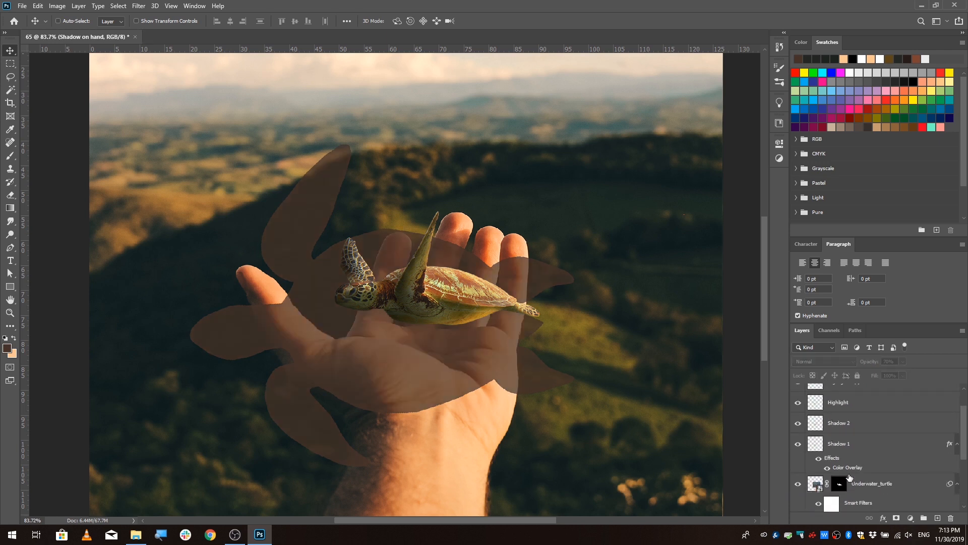
pyautogui.scroll(4, 850, 474)
pyautogui.click(850, 397)
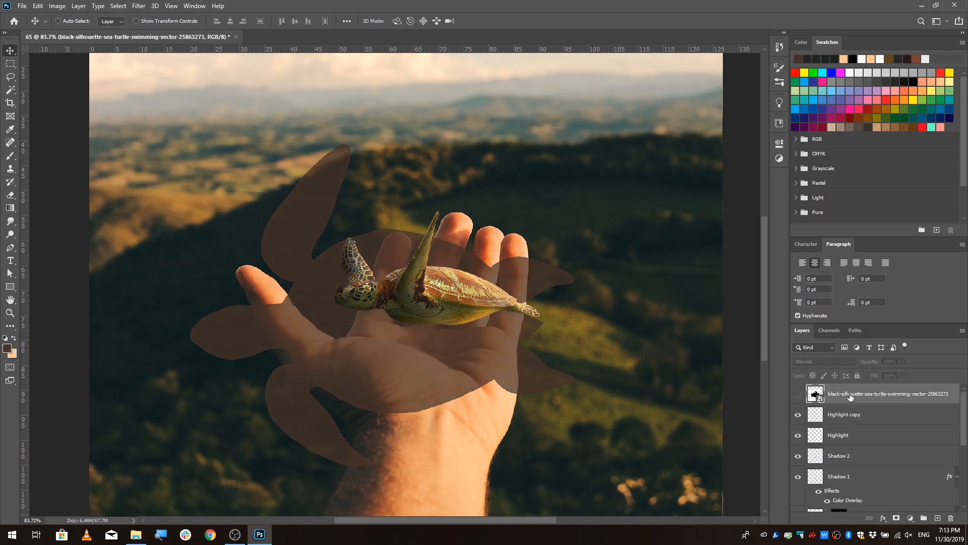
pyautogui.moveTo(850, 397); pyautogui.dragTo(859, 478)
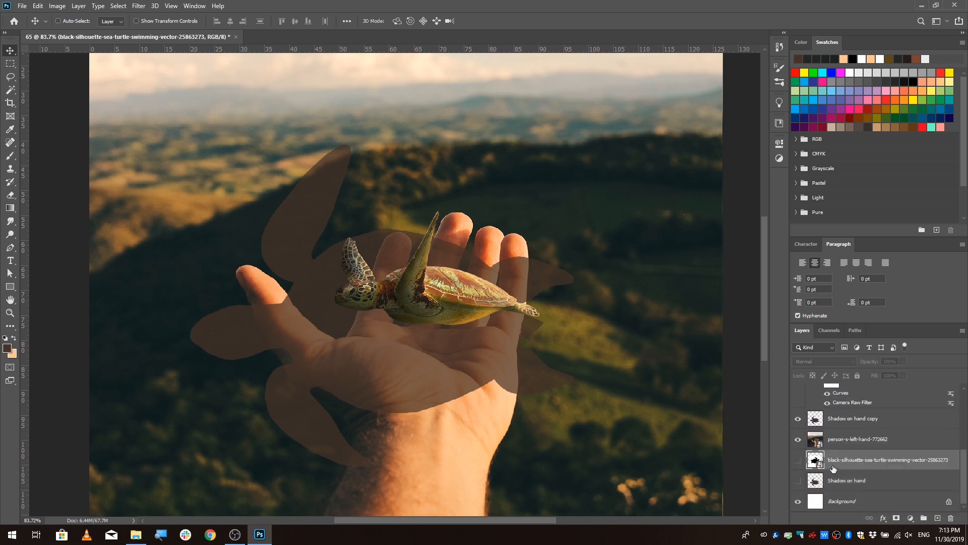
# - Scale the "Shadow on hand copy" silhouette to about 59% and place it on the palm below the turtle
pyautogui.scroll(1, 833, 469)
pyautogui.click(841, 442)
pyautogui.scroll(2, 378, 291)
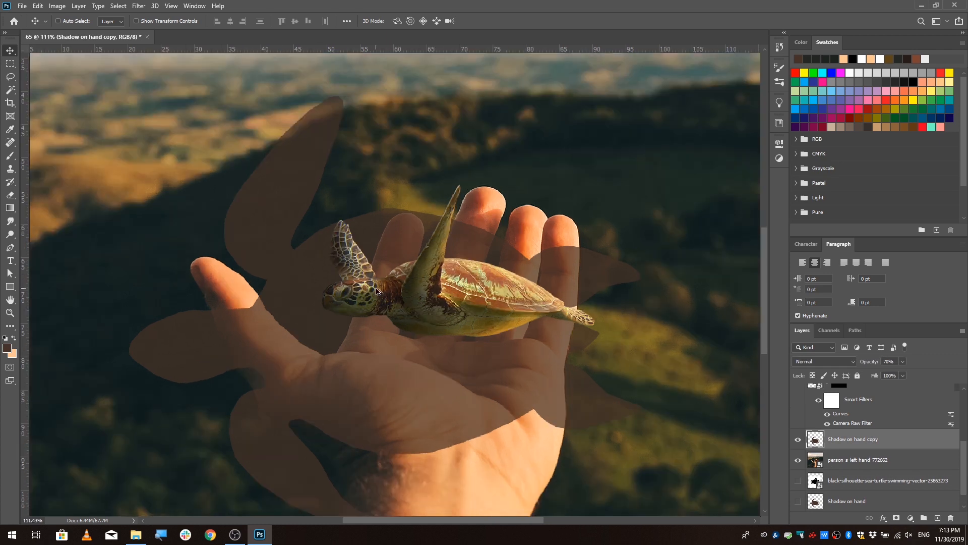
pyautogui.hotkey('ctrl', 't')
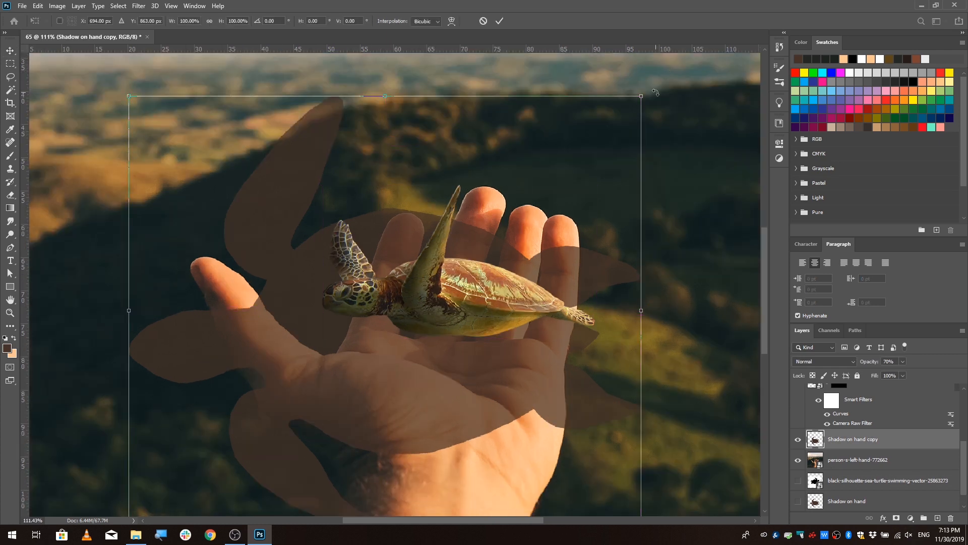
pyautogui.moveTo(643, 97); pyautogui.dragTo(548, 221)
pyautogui.moveTo(398, 369); pyautogui.dragTo(473, 338)
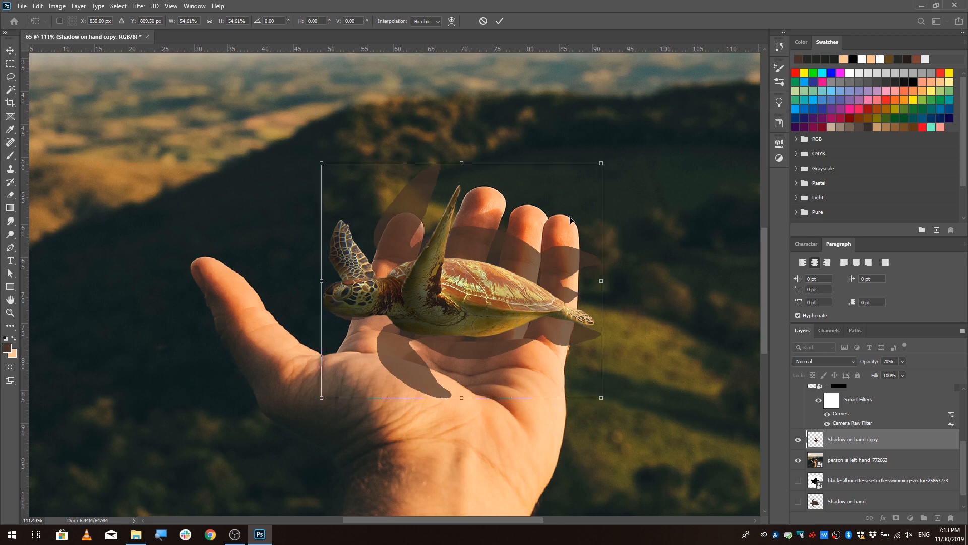
pyautogui.moveTo(602, 164); pyautogui.dragTo(594, 167)
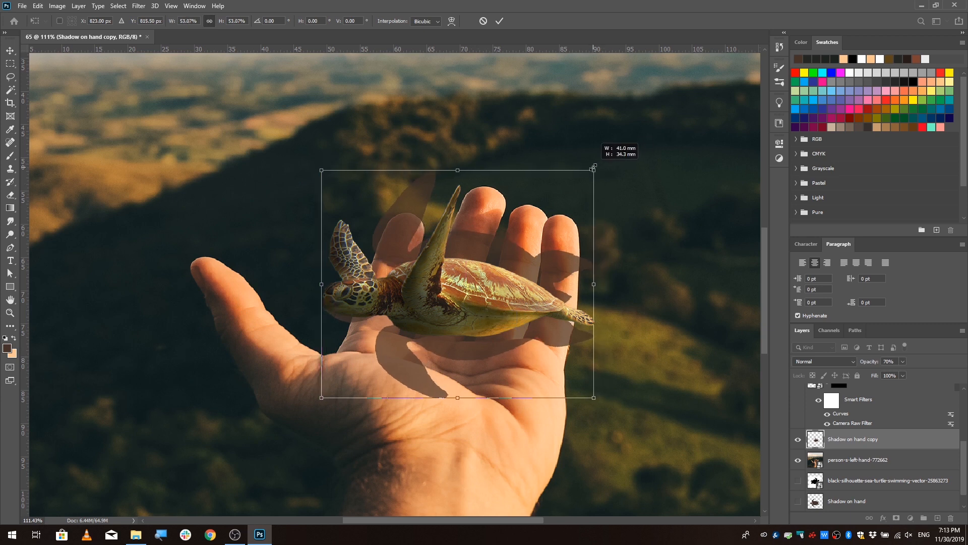
pyautogui.moveTo(594, 166); pyautogui.dragTo(619, 166)
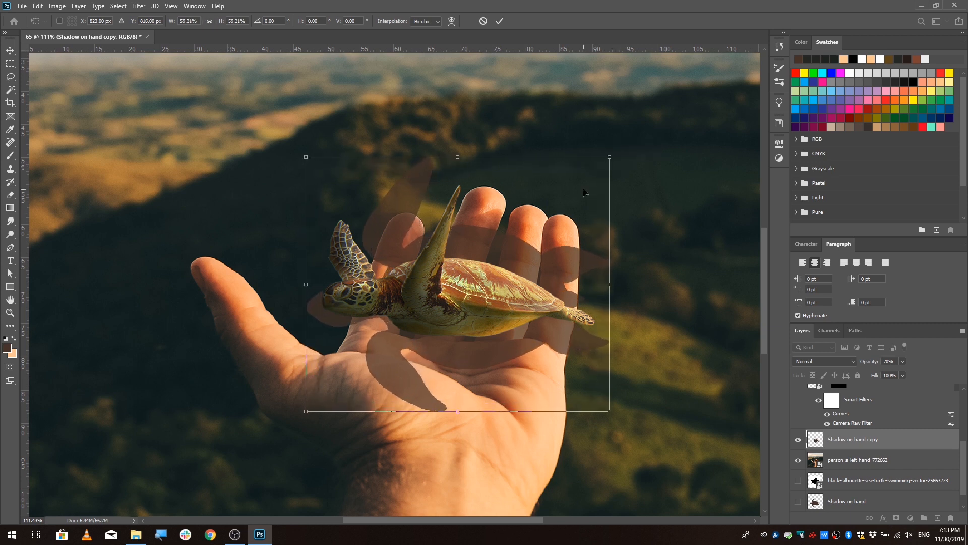
pyautogui.press('Return')
# - Preview other blend modes for the silhouette copy, keep Normal, and set its opacity to 100%
pyautogui.click(827, 361)
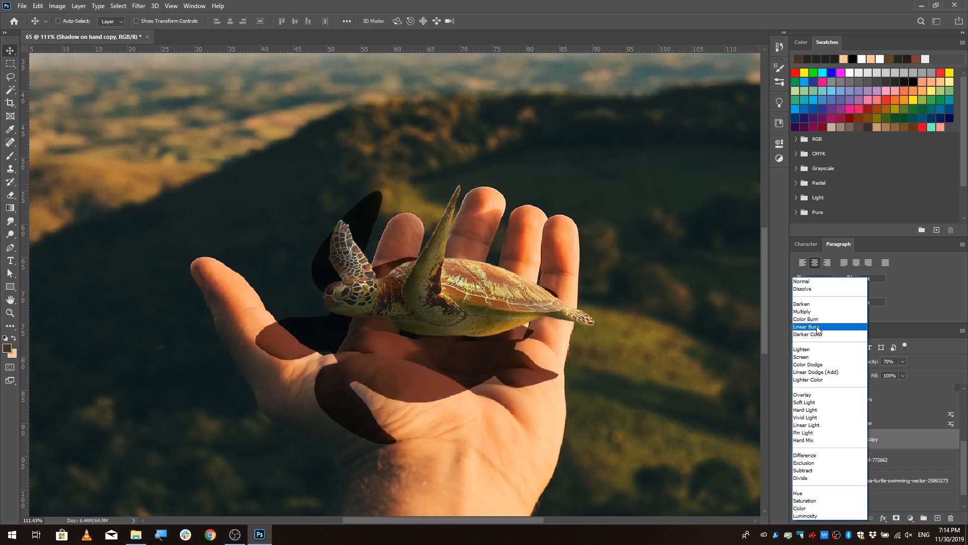
pyautogui.click(460, 358)
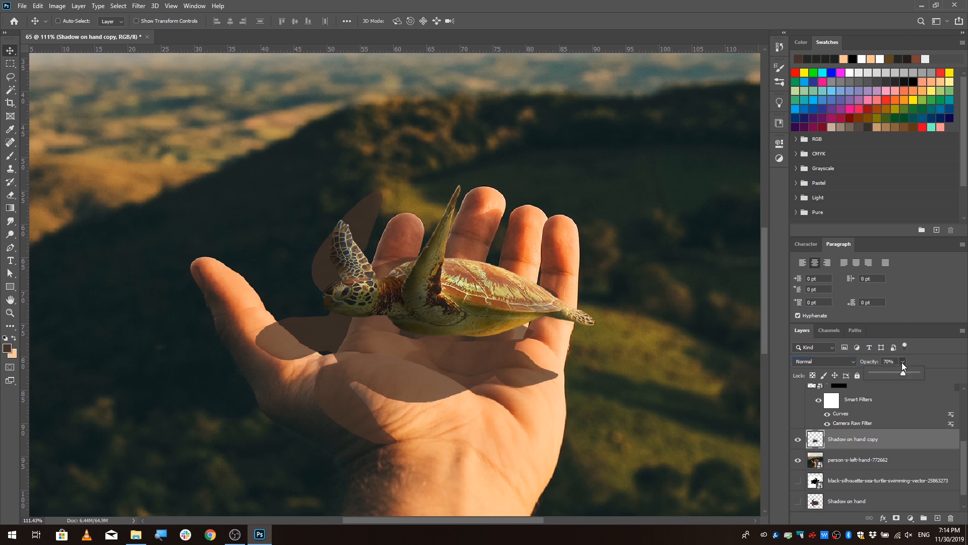
pyautogui.moveTo(903, 367); pyautogui.dragTo(935, 377)
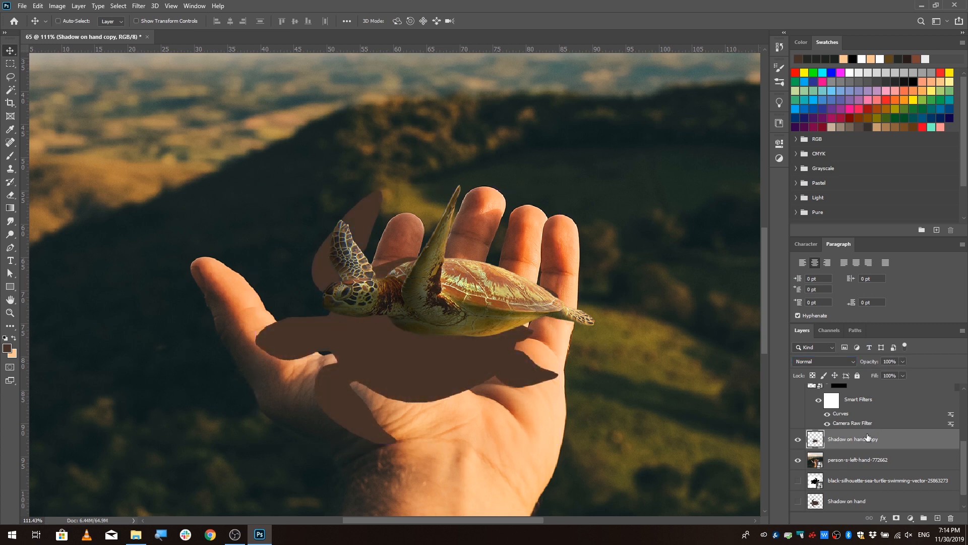
# - Hide the silhouette copy and move all turtle layers, from "Highlight copy" to "Underwater_turtle", slightly up and right over the fingers
pyautogui.scroll(2, 882, 398)
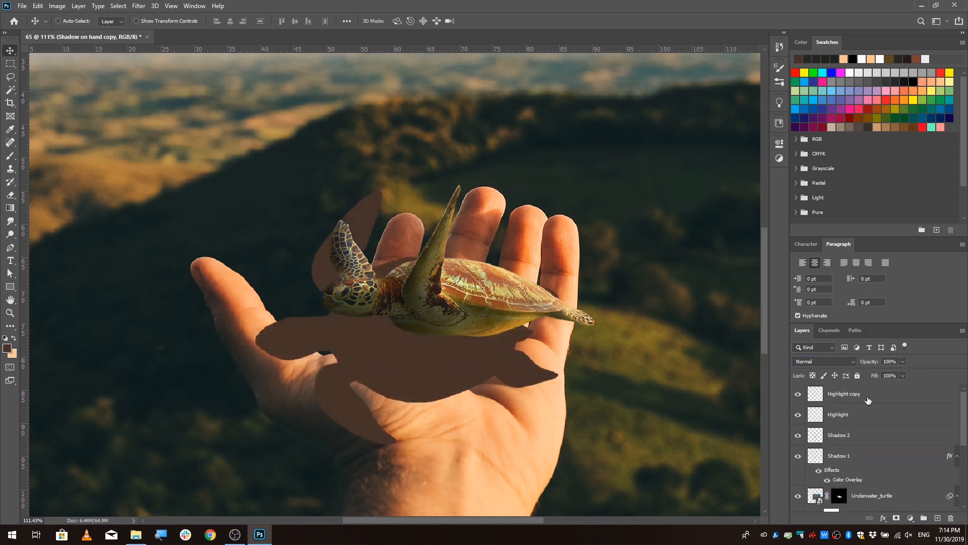
pyautogui.click(869, 399)
pyautogui.scroll(-1, 871, 414)
pyautogui.keyDown('shift'); pyautogui.click(875, 437); pyautogui.keyUp('shift')
pyautogui.click(798, 492)
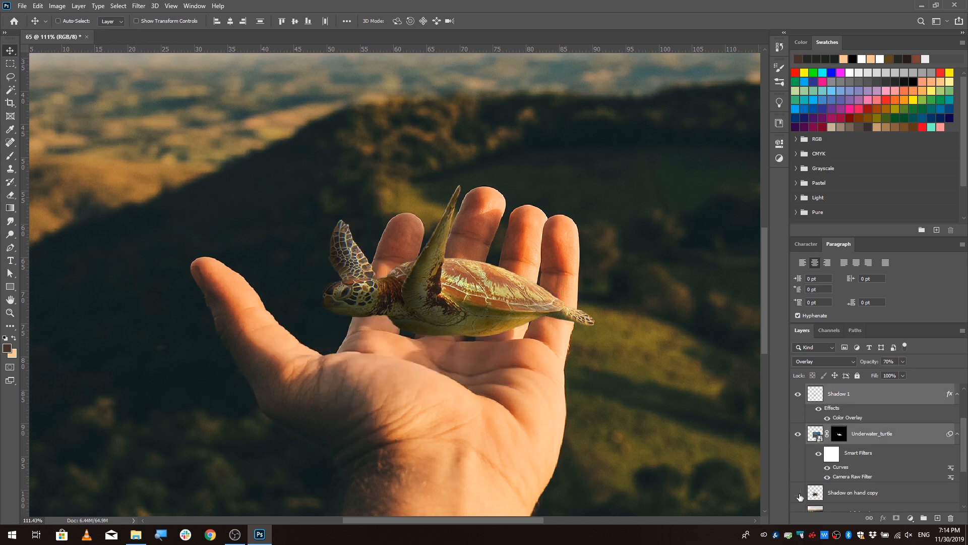
pyautogui.moveTo(419, 303); pyautogui.dragTo(445, 293)
pyautogui.scroll(-1, 954, 411)
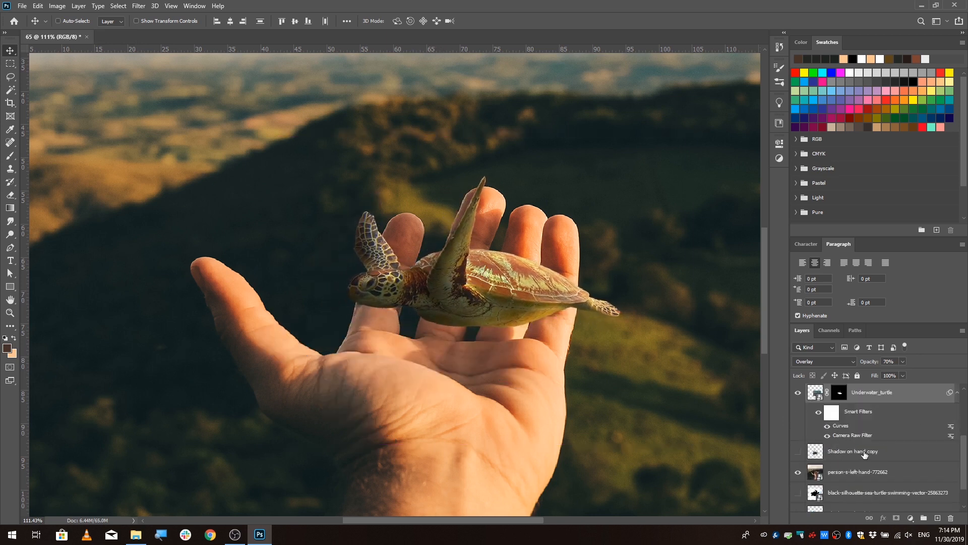
# - Show the "Shadow on hand copy" layer and shift its silhouette left across the thumb
pyautogui.click(864, 452)
pyautogui.click(797, 451)
pyautogui.moveTo(339, 323); pyautogui.dragTo(328, 330)
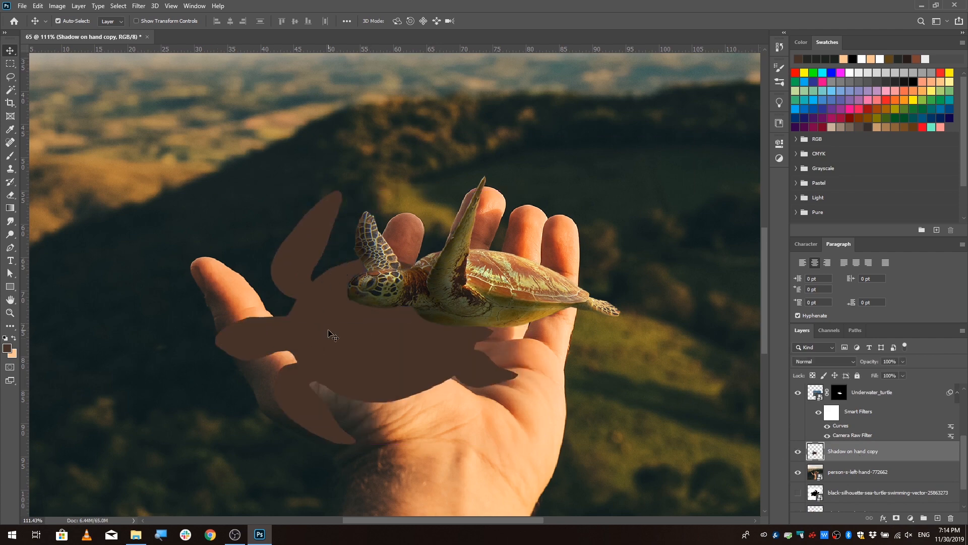
pyautogui.hotkey('ctrl', 't')
pyautogui.scroll(1, 323, 308)
pyautogui.scroll(-1, 267, 267)
pyautogui.moveTo(212, 189); pyautogui.dragTo(267, 262)
pyautogui.moveTo(514, 189); pyautogui.dragTo(473, 279)
pyautogui.moveTo(268, 261); pyautogui.dragTo(269, 282)
pyautogui.press('Escape')
# - Move the silhouette clear of the palm, then lasso its upper front flipper, rotate it about -54° and rejoin it to the body
pyautogui.moveTo(330, 330); pyautogui.dragTo(229, 262)
pyautogui.moveTo(169, 247); pyautogui.dragTo(357, 265)
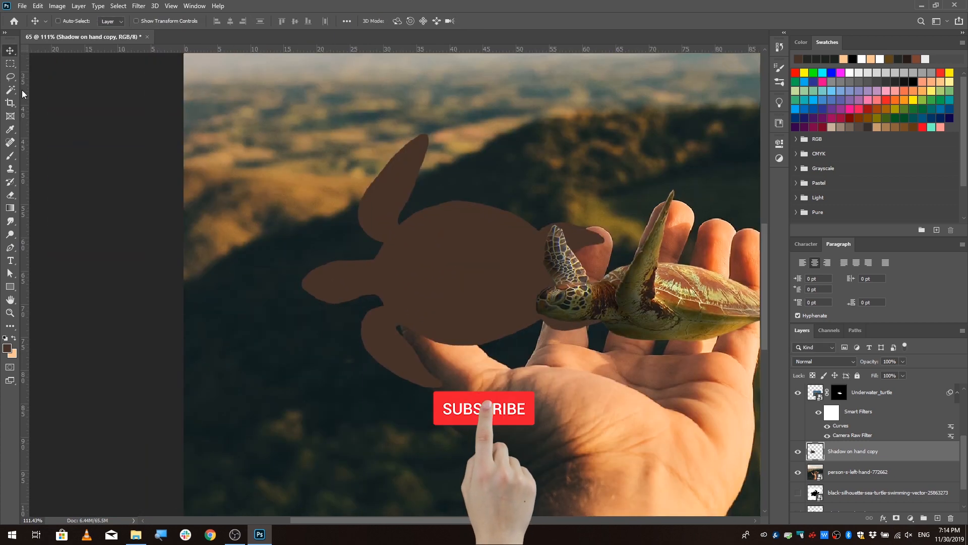
pyautogui.press('l')
pyautogui.scroll(3, 366, 204)
pyautogui.moveTo(478, 107)
pyautogui.mouseDown()
pyautogui.moveTo(446, 205)
pyautogui.moveTo(421, 233)
pyautogui.mouseUp()
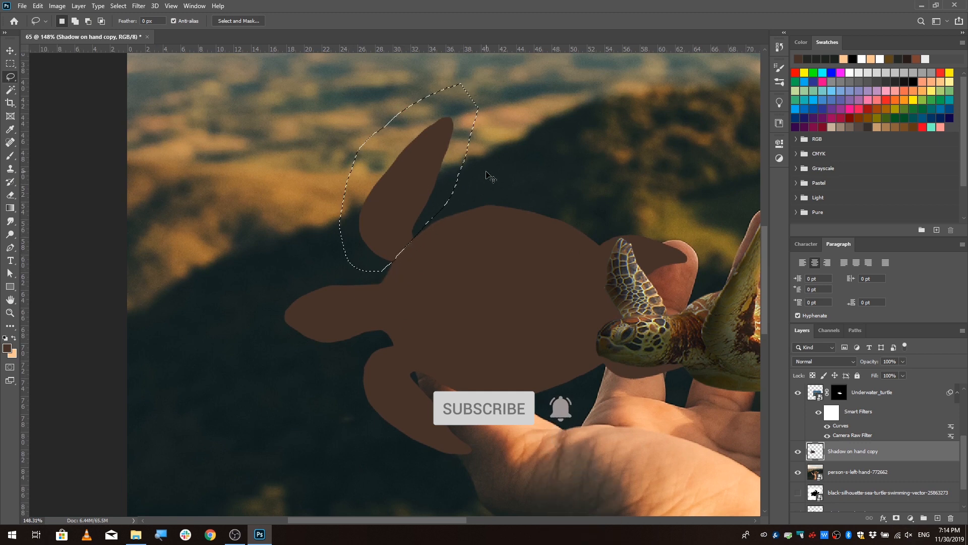
pyautogui.hotkey('ctrl', 't')
pyautogui.moveTo(485, 77); pyautogui.dragTo(382, 92)
pyautogui.moveTo(405, 200); pyautogui.dragTo(358, 223)
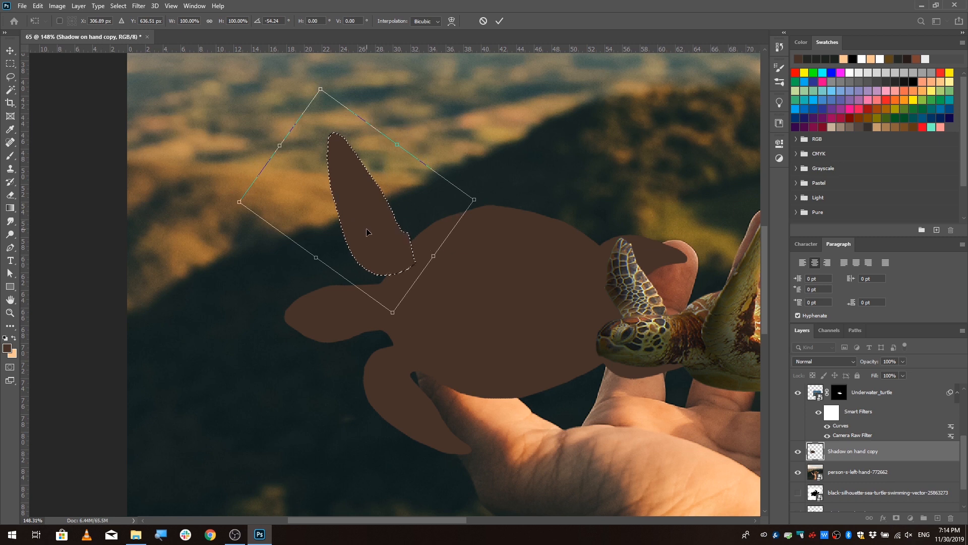
pyautogui.press('Return')
# - Lasso the lower front flipper, rotate it about 98°, stretch and skew it so it sweeps forward, rejoin it to the body and deselect
pyautogui.press('l')
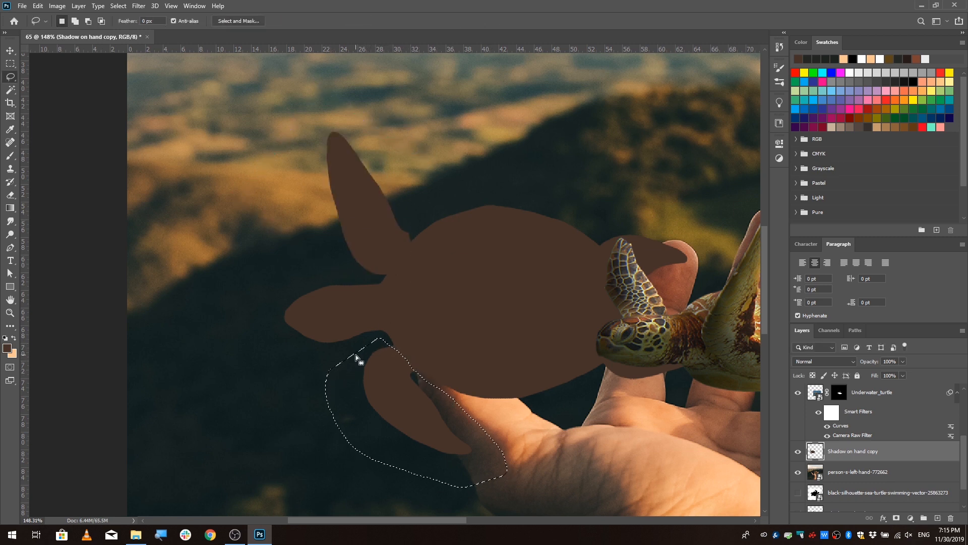
pyautogui.hotkey('ctrl', 't')
pyautogui.scroll(-3, 356, 355)
pyautogui.moveTo(540, 242)
pyautogui.mouseDown()
pyautogui.moveTo(512, 408)
pyautogui.moveTo(514, 398)
pyautogui.mouseUp()
pyautogui.moveTo(430, 325); pyautogui.dragTo(379, 322)
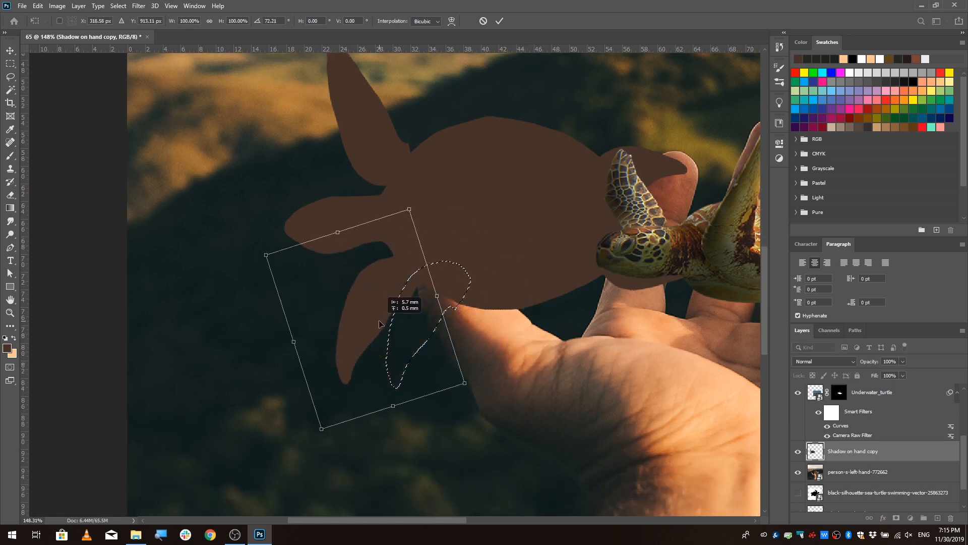
pyautogui.moveTo(480, 378); pyautogui.dragTo(497, 315)
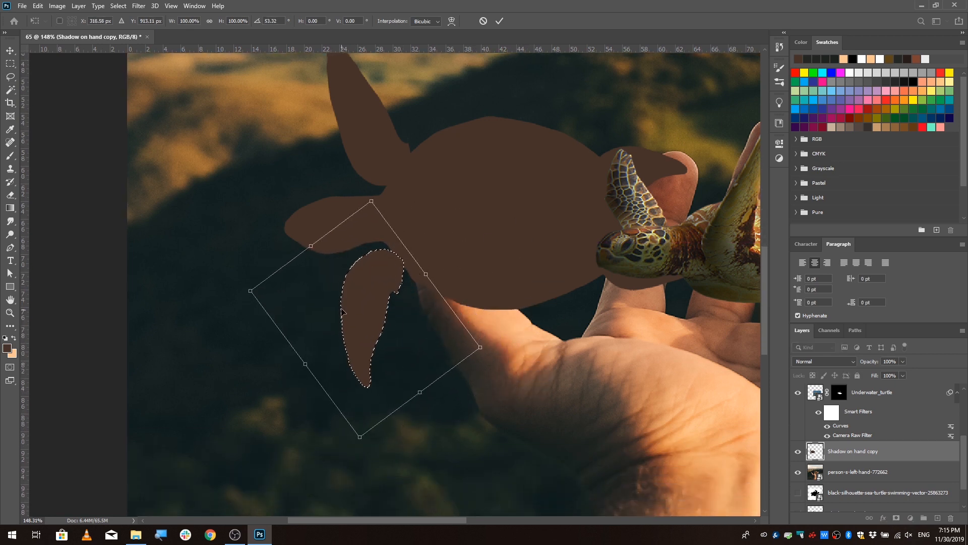
pyautogui.moveTo(341, 310); pyautogui.dragTo(380, 307)
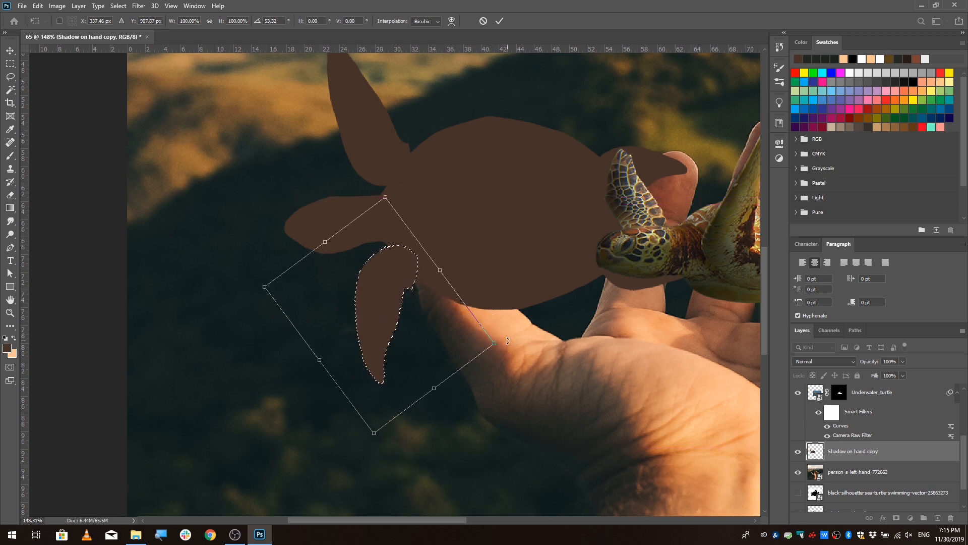
pyautogui.moveTo(507, 341); pyautogui.dragTo(471, 406)
pyautogui.moveTo(394, 296); pyautogui.dragTo(368, 295)
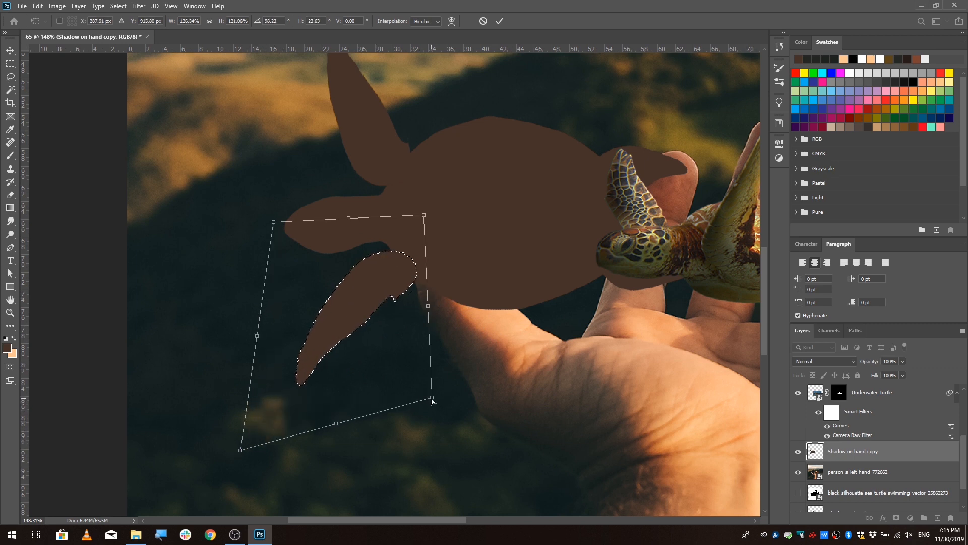
pyautogui.moveTo(369, 287); pyautogui.dragTo(371, 287)
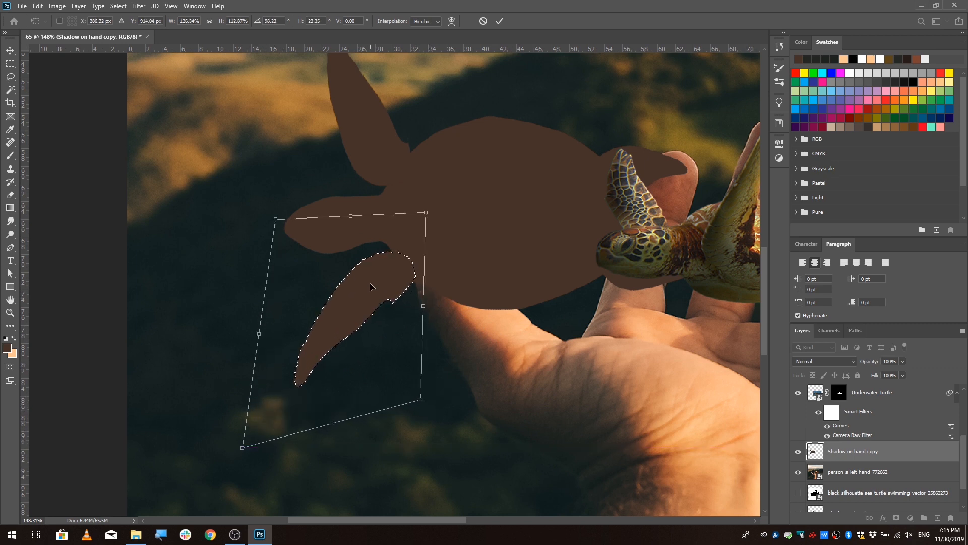
pyautogui.press('Return')
pyautogui.hotkey('ctrl', 'd')
# - Lasso and delete the jagged bumps where the rotated front flippers meet the silhouette's body
pyautogui.scroll(-14, 367, 264)
pyautogui.scroll(15, 329, 286)
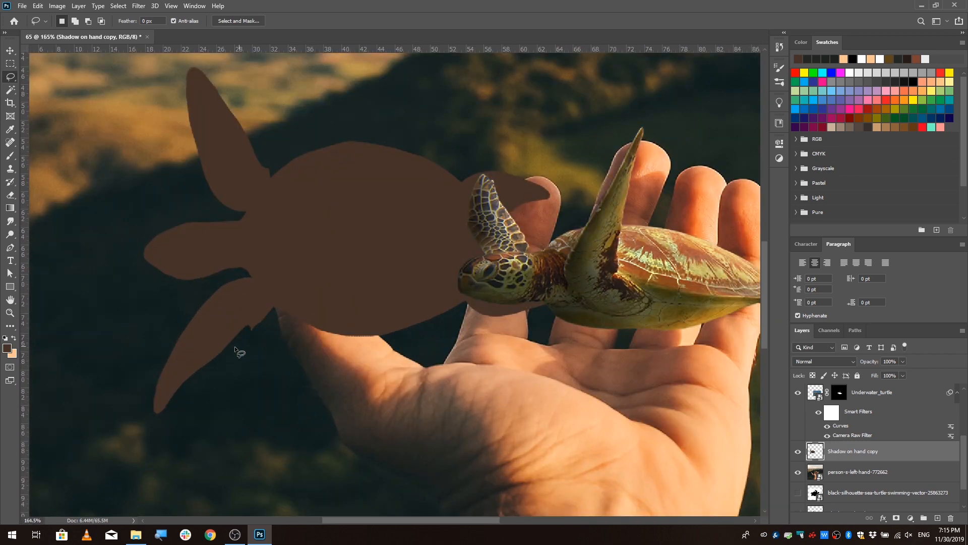
pyautogui.scroll(5, 232, 348)
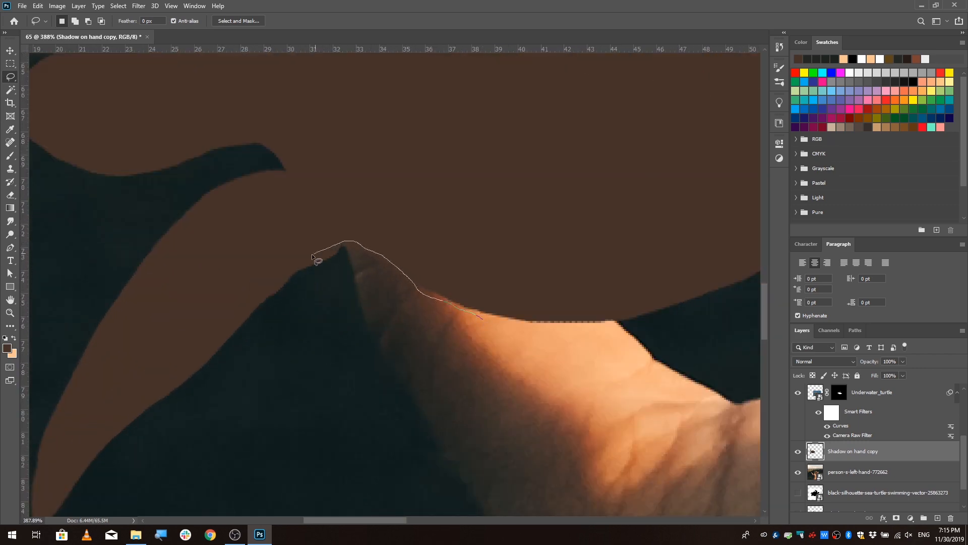
pyautogui.scroll(-10, 409, 423)
pyautogui.scroll(8, 378, 287)
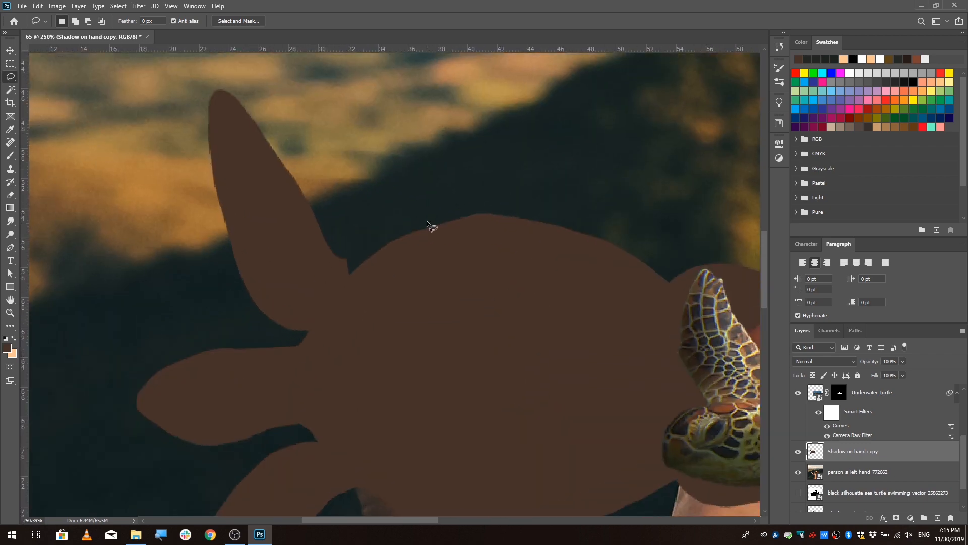
pyautogui.moveTo(335, 228); pyautogui.dragTo(353, 211)
pyautogui.press('Delete')
pyautogui.hotkey('ctrl', 'd')
pyautogui.scroll(-8, 353, 212)
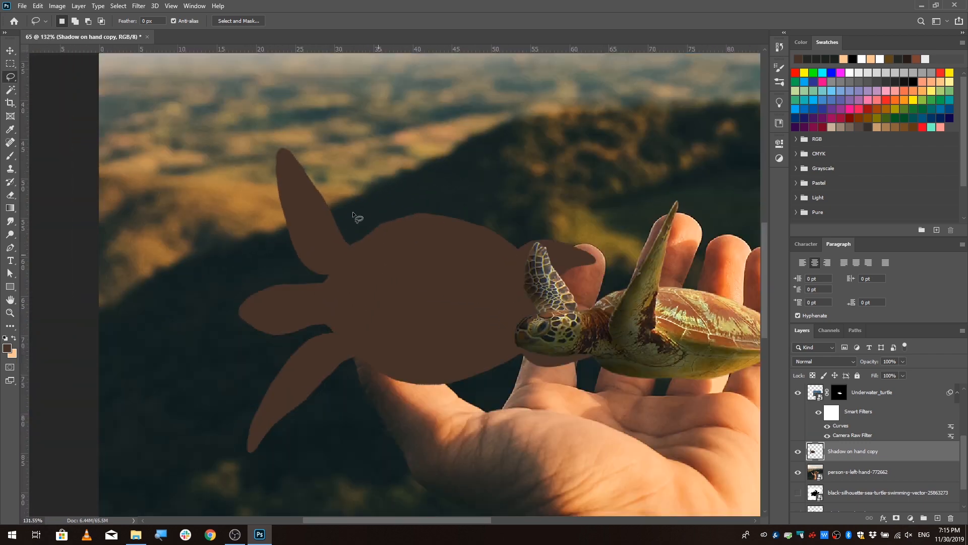
pyautogui.scroll(4, 353, 212)
pyautogui.scroll(-4, 353, 212)
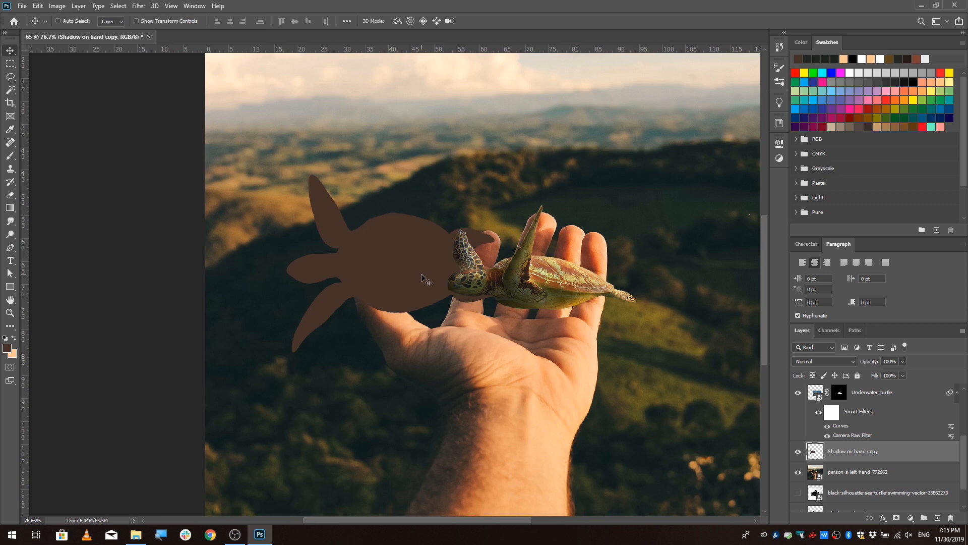
# - Place a duplicate of the reshaped silhouette over the palm and move the "Shadow on hand copy" layer below the hand photo
pyautogui.moveTo(422, 278); pyautogui.dragTo(475, 312)
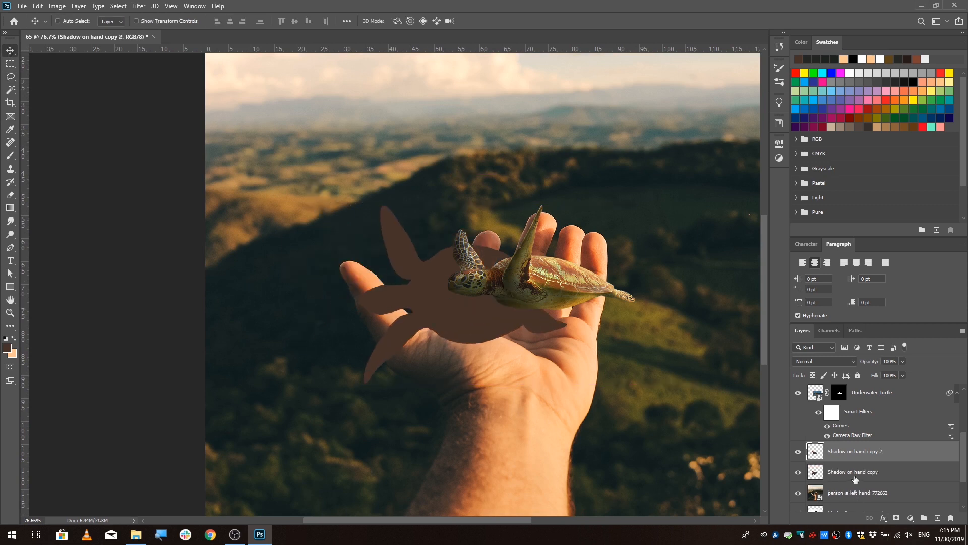
pyautogui.scroll(-2, 855, 478)
pyautogui.moveTo(859, 425); pyautogui.dragTo(859, 470)
# - Delete the original "Shadow on hand" layer and hide "Shadow on hand copy", leaving "Shadow on hand copy 2" selected
pyautogui.click(858, 483)
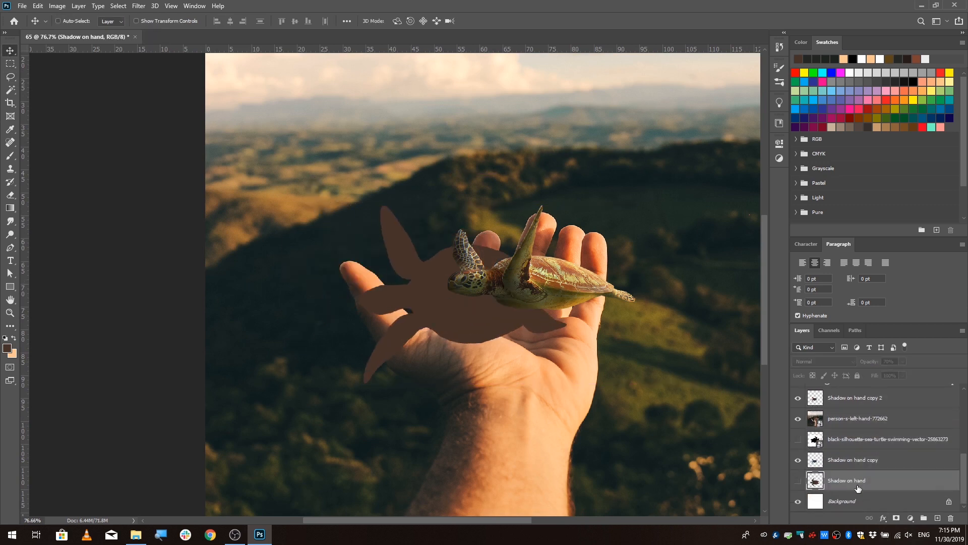
pyautogui.press('Delete')
pyautogui.click(836, 419)
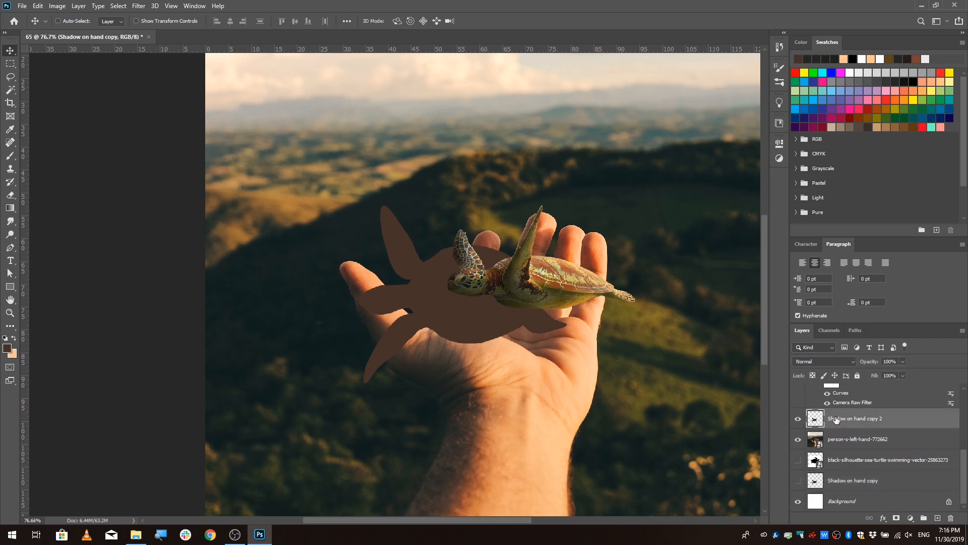
pyautogui.hotkey('ctrl', 't')
pyautogui.scroll(4, 472, 306)
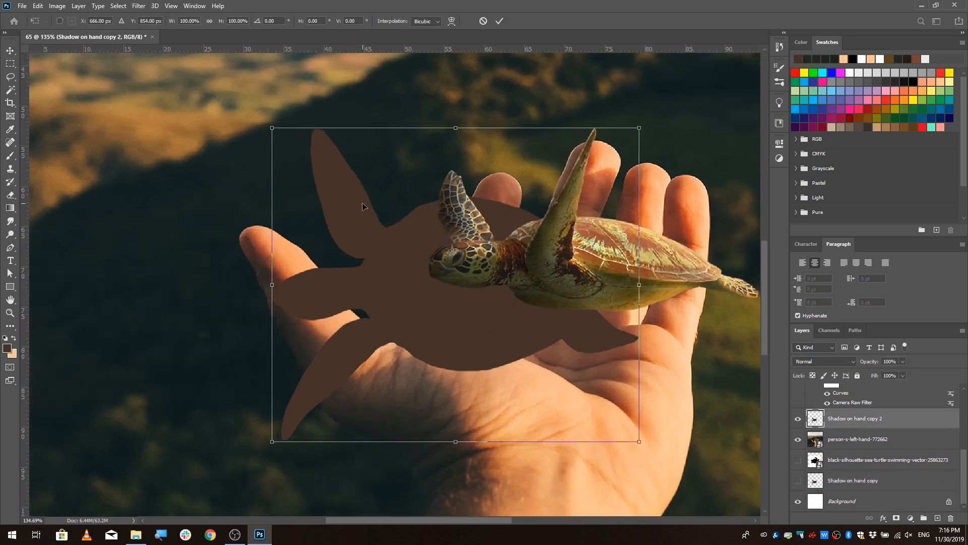
pyautogui.press('Return')
pyautogui.scroll(-5, 388, 245)
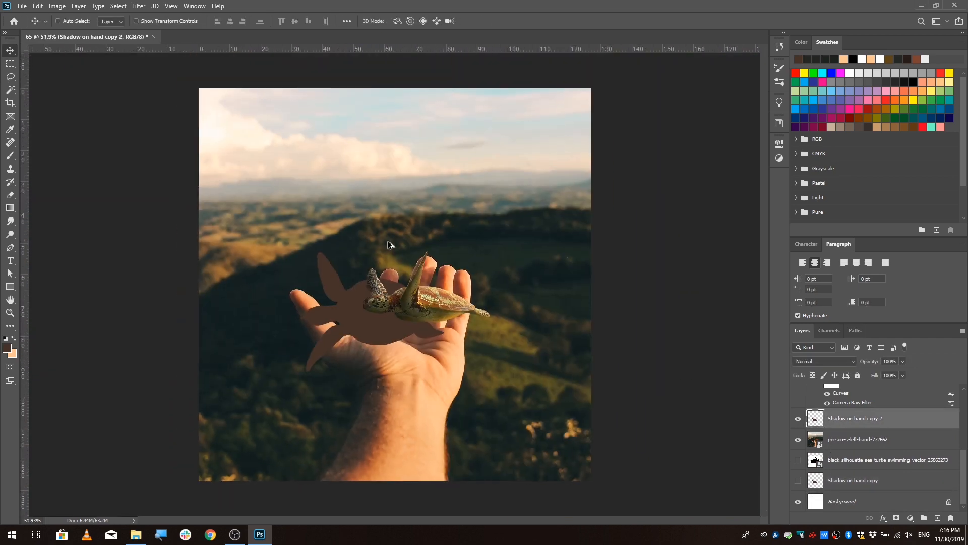
# - Scale, skew and reposition the turtle silhouette so it lies flat across the palm below the turtle
pyautogui.scroll(5, 355, 318)
pyautogui.hotkey('ctrl', 't')
pyautogui.moveTo(203, 149); pyautogui.dragTo(283, 252)
pyautogui.moveTo(203, 469); pyautogui.dragTo(243, 439)
pyautogui.moveTo(283, 252); pyautogui.dragTo(289, 211)
pyautogui.moveTo(582, 470); pyautogui.dragTo(628, 472)
pyautogui.moveTo(425, 333); pyautogui.dragTo(390, 384)
pyautogui.scroll(-1, 387, 353)
pyautogui.moveTo(373, 327); pyautogui.dragTo(365, 327)
pyautogui.moveTo(565, 490); pyautogui.dragTo(549, 479)
pyautogui.moveTo(259, 258); pyautogui.dragTo(267, 230)
pyautogui.moveTo(360, 317); pyautogui.dragTo(356, 340)
pyautogui.press('Return')
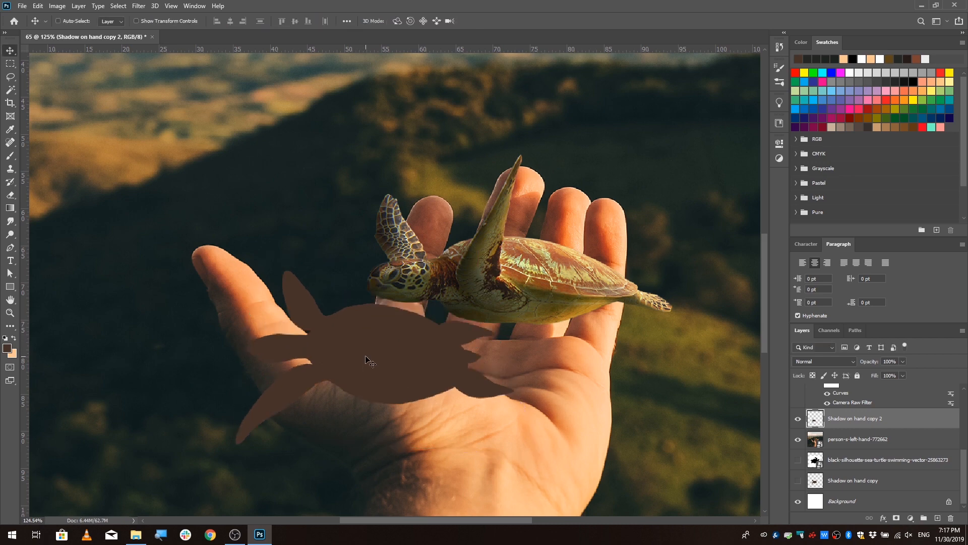
# - Scale the turtle together with its highlight and shading layers down to about 81% and shift it slightly toward the thumb
pyautogui.scroll(6, 869, 395)
pyautogui.click(869, 396)
pyautogui.scroll(-3, 872, 428)
pyautogui.keyDown('shift'); pyautogui.click(871, 434); pyautogui.keyUp('shift')
pyautogui.scroll(-3, 677, 346)
pyautogui.hotkey('ctrl', 't')
pyautogui.moveTo(627, 392); pyautogui.dragTo(597, 370)
pyautogui.moveTo(466, 279); pyautogui.dragTo(458, 281)
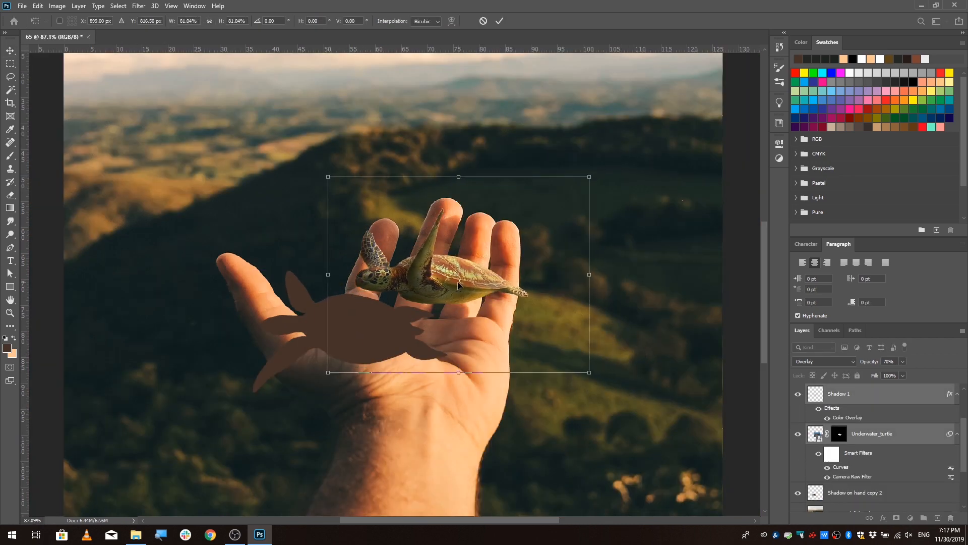
pyautogui.press('Return')
# - Extend the layer selection through the hand photo, then enlarge and reposition the turtle, silhouette and hand together
pyautogui.scroll(-5, 458, 281)
pyautogui.scroll(-3, 864, 436)
pyautogui.keyDown('shift'); pyautogui.click(863, 480); pyautogui.keyUp('shift')
pyautogui.hotkey('ctrl', 't')
pyautogui.scroll(-5, 295, 332)
pyautogui.moveTo(253, 253); pyautogui.dragTo(229, 252)
pyautogui.moveTo(378, 328); pyautogui.dragTo(410, 350)
pyautogui.press('Return')
# - Hide "Shadow on hand copy 2" and move the turtle with its highlight and shading layers slightly closer to the palm
pyautogui.scroll(12, 421, 307)
pyautogui.scroll(1, 858, 448)
pyautogui.click(857, 460)
pyautogui.click(797, 459)
pyautogui.click(857, 398)
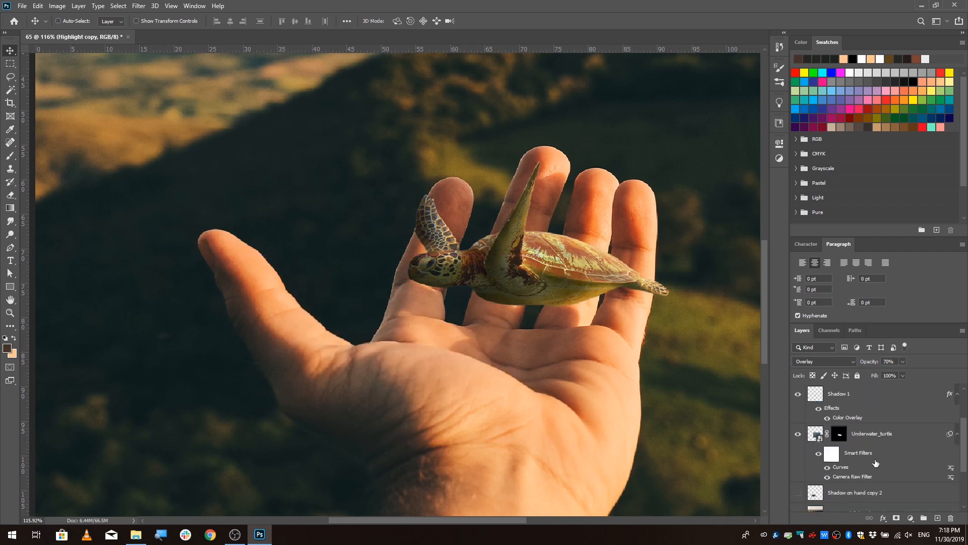
pyautogui.keyDown('shift'); pyautogui.click(871, 434); pyautogui.keyUp('shift')
pyautogui.moveTo(534, 283); pyautogui.dragTo(540, 304)
# - Show "Shadow on hand copy 2", nudge it slightly and set its blend mode to Multiply
pyautogui.click(798, 471)
pyautogui.click(857, 471)
pyautogui.moveTo(428, 379); pyautogui.dragTo(433, 378)
pyautogui.click(825, 361)
pyautogui.click(812, 314)
pyautogui.scroll(1, 357, 372)
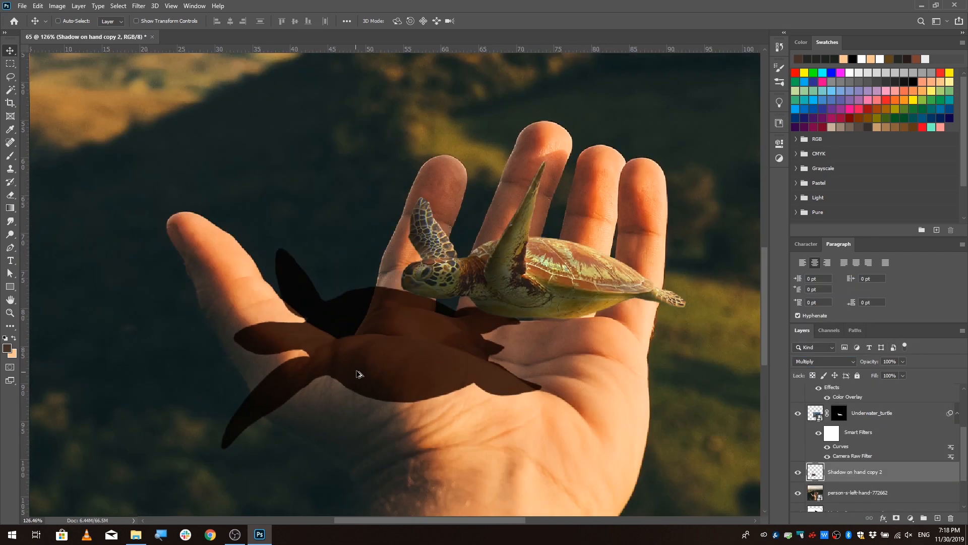
# - Soften the edges of "Shadow on hand copy 2" with a Gaussian Blur
pyautogui.click(139, 5)
pyautogui.moveTo(151, 125)
pyautogui.click(288, 167)
pyautogui.press('Escape')
pyautogui.click(138, 5)
pyautogui.click(288, 158)
pyautogui.moveTo(615, 247); pyautogui.dragTo(628, 249)
pyautogui.click(729, 111)
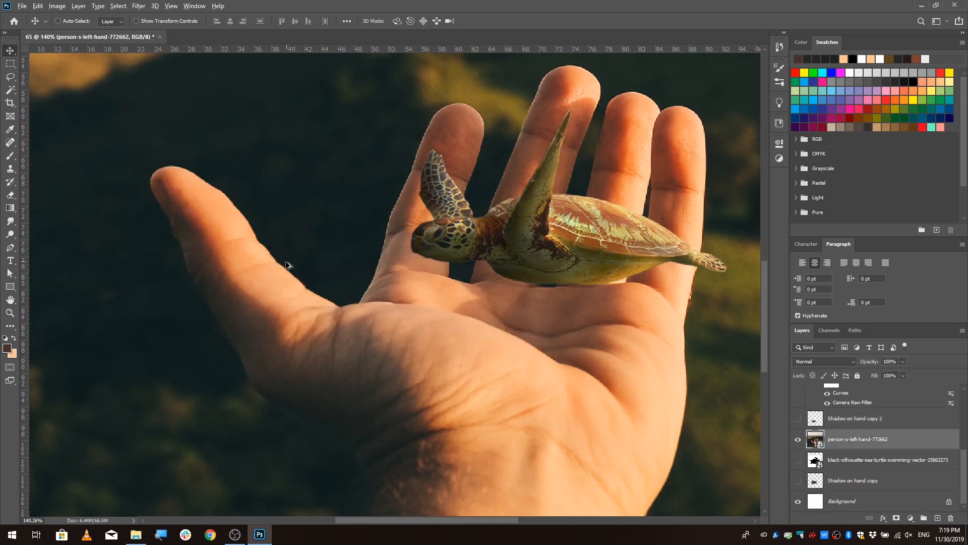
# - Select the hand with Quick Selection and refine the selection's edge for the shadow layer with a 0.8 px feather and Shift Edge
pyautogui.press('w')
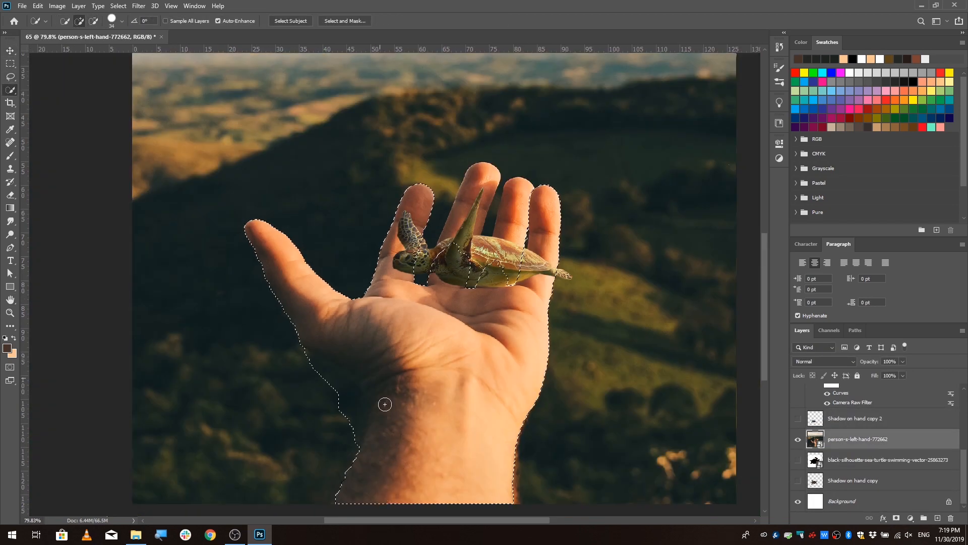
pyautogui.scroll(4, 385, 403)
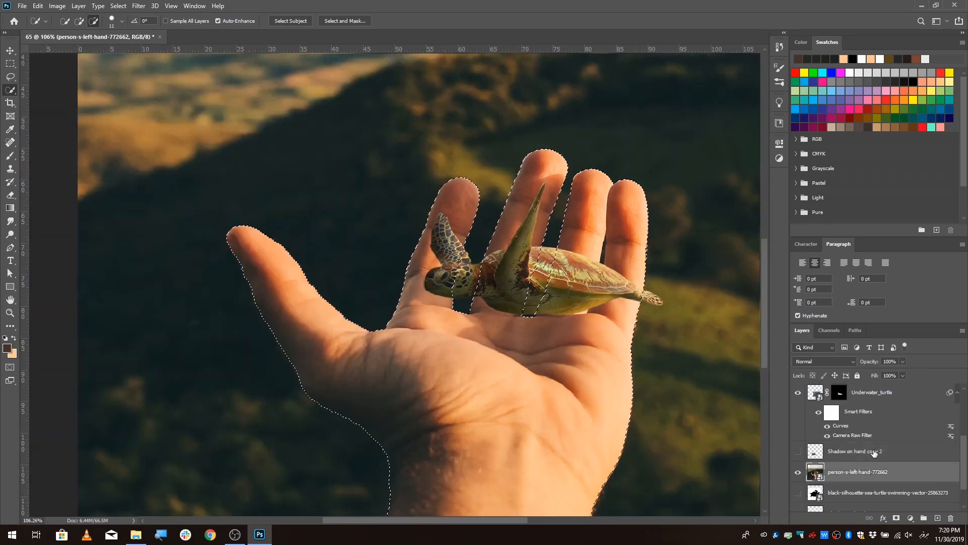
pyautogui.click(852, 450)
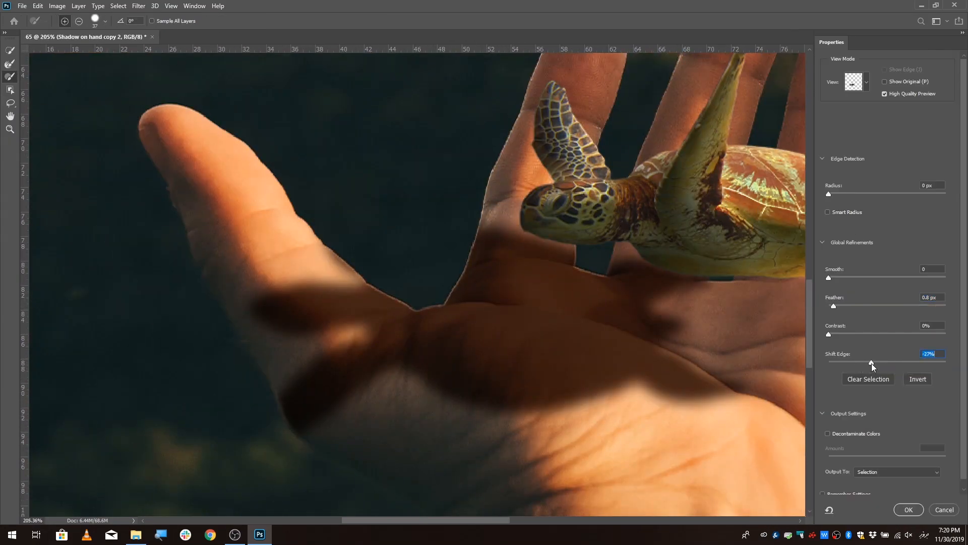
pyautogui.moveTo(871, 363); pyautogui.dragTo(899, 362)
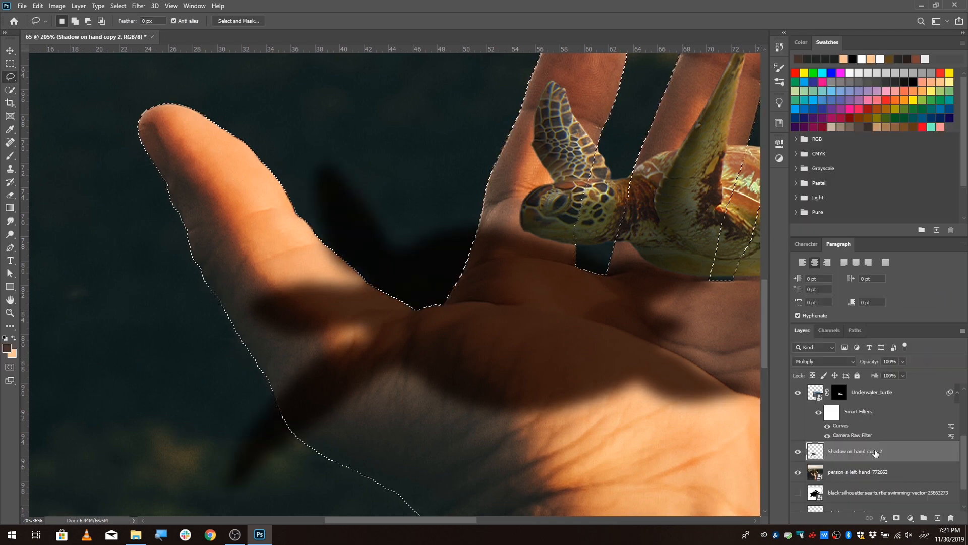
# - Mask the shadow to the hand, clean the mask along the gap between thumb and index finger, and nudge the shadow
pyautogui.scroll(5, 373, 320)
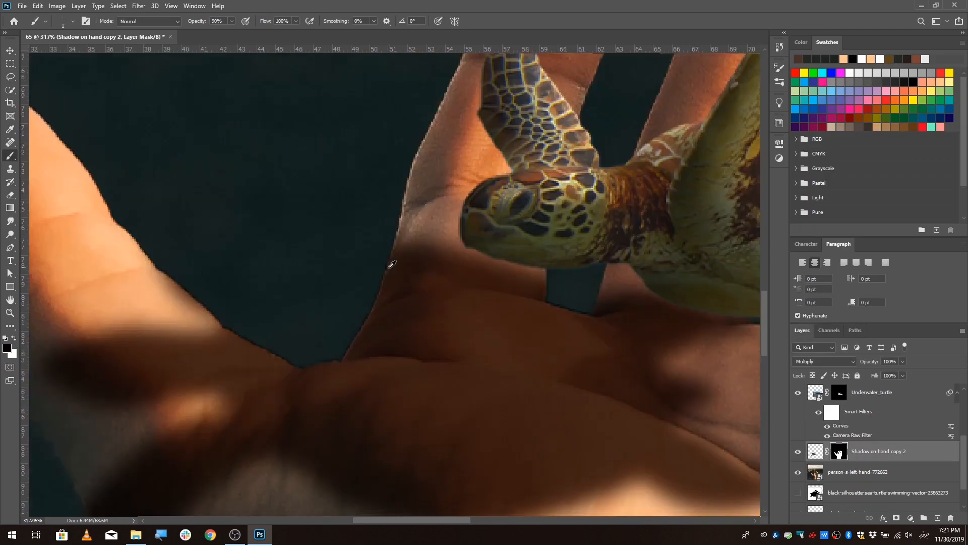
pyautogui.scroll(3, 475, 358)
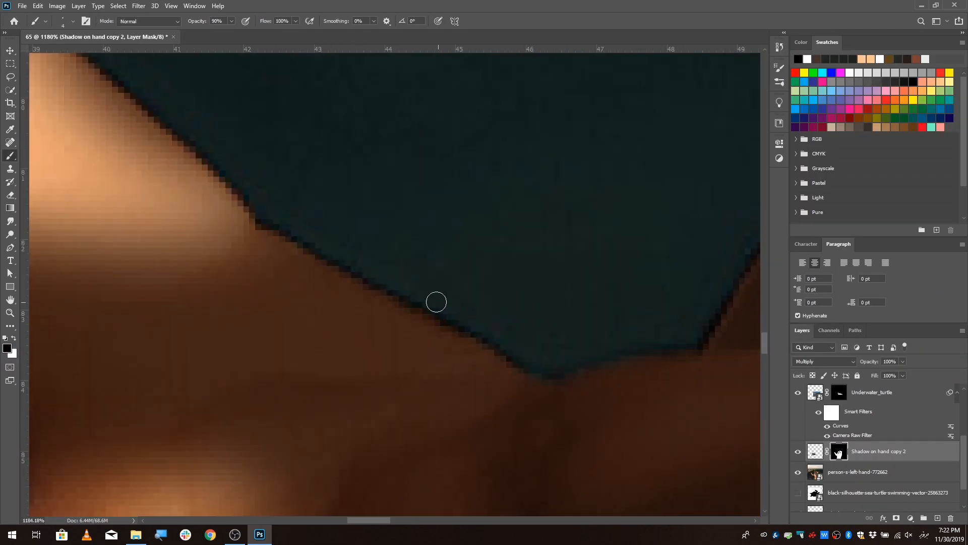
pyautogui.scroll(-2, 437, 301)
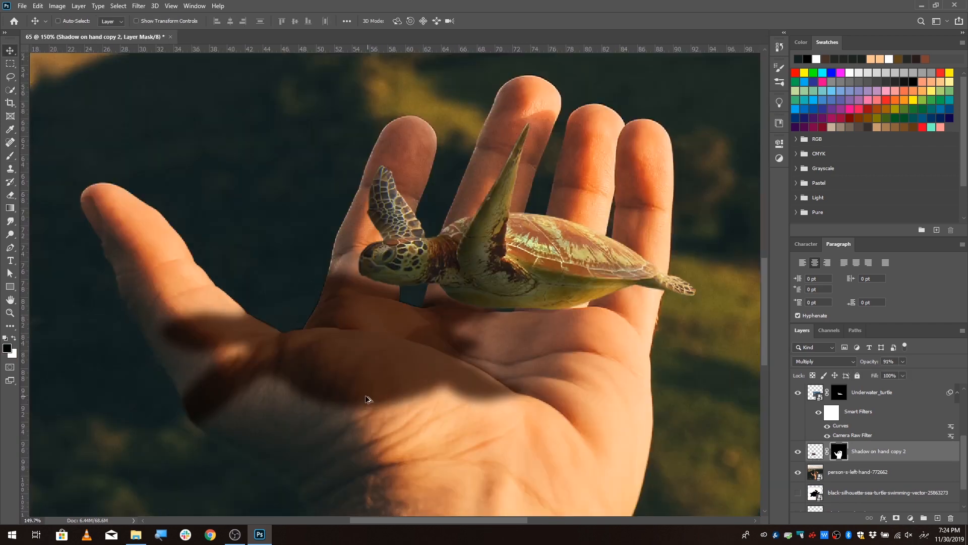
pyautogui.moveTo(398, 354); pyautogui.dragTo(397, 360)
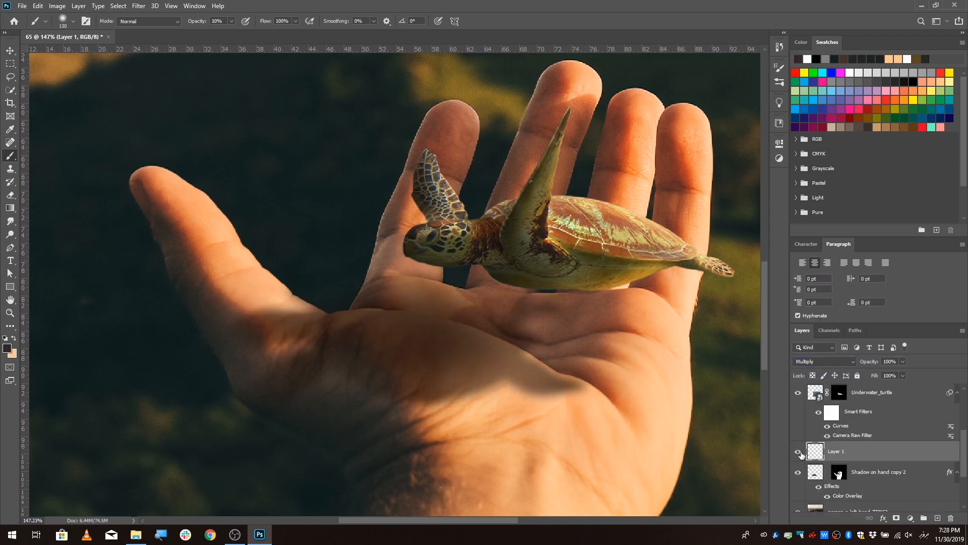
# - Set the blend mode of "Layer 1" above the palm shadow to Multiply
pyautogui.click(878, 472)
pyautogui.click(836, 452)
pyautogui.click(824, 362)
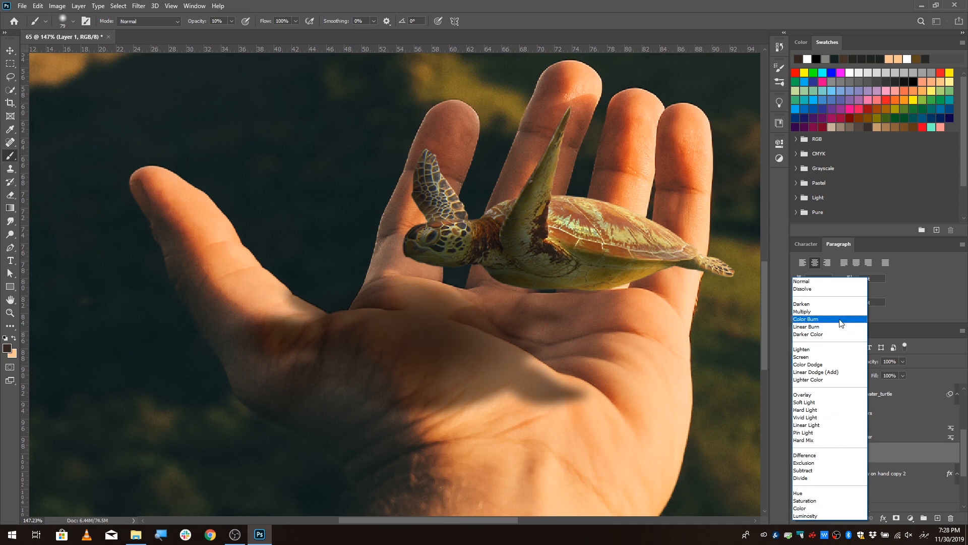
pyautogui.click(840, 312)
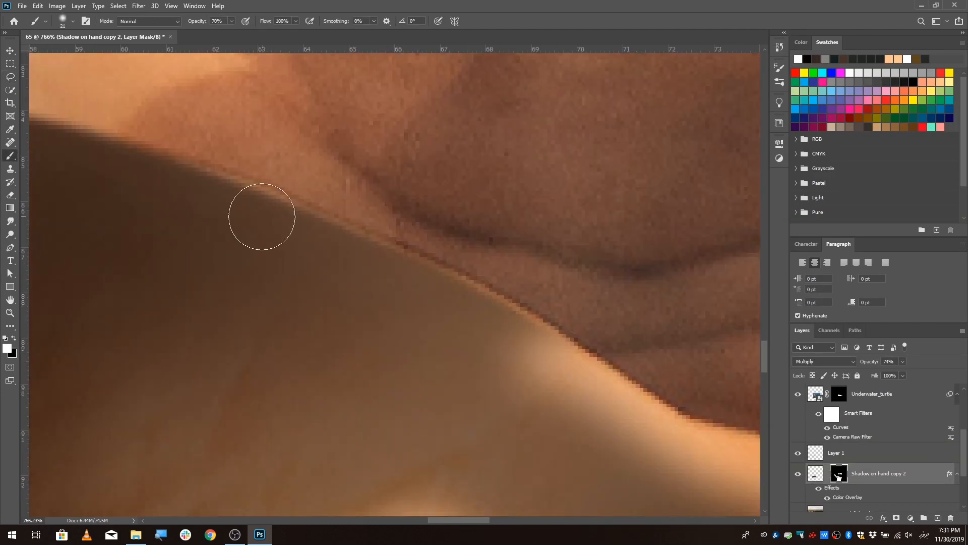
# - Reposition the palm shadow without its mask and soften it with a 9.6-pixel Gaussian Blur
pyautogui.keyDown('shift'); pyautogui.click(838, 477); pyautogui.keyUp('shift')
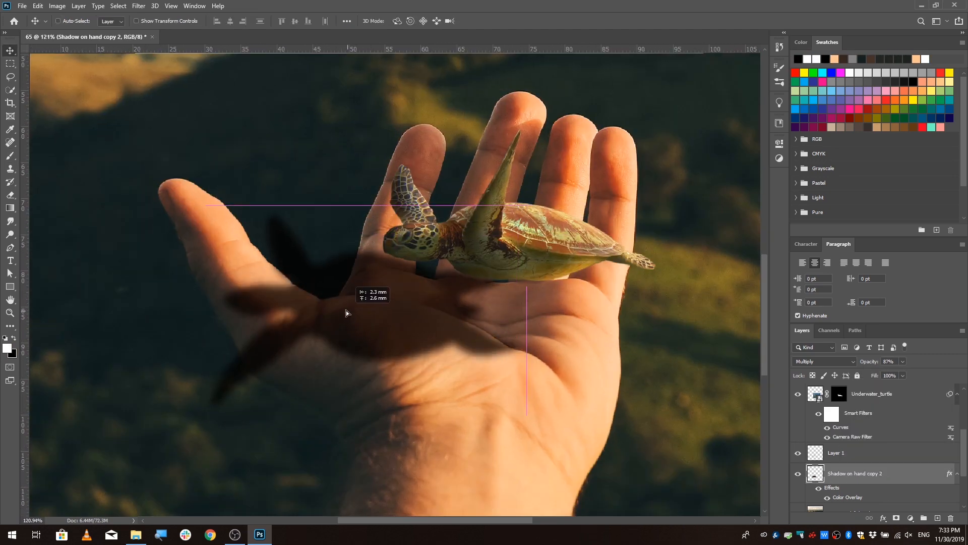
pyautogui.moveTo(346, 313); pyautogui.dragTo(399, 271)
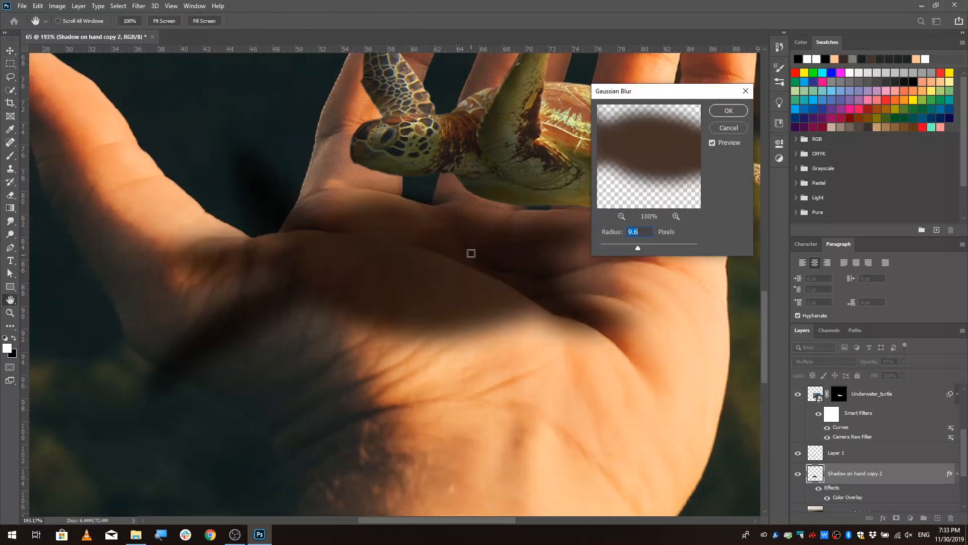
pyautogui.click(471, 253)
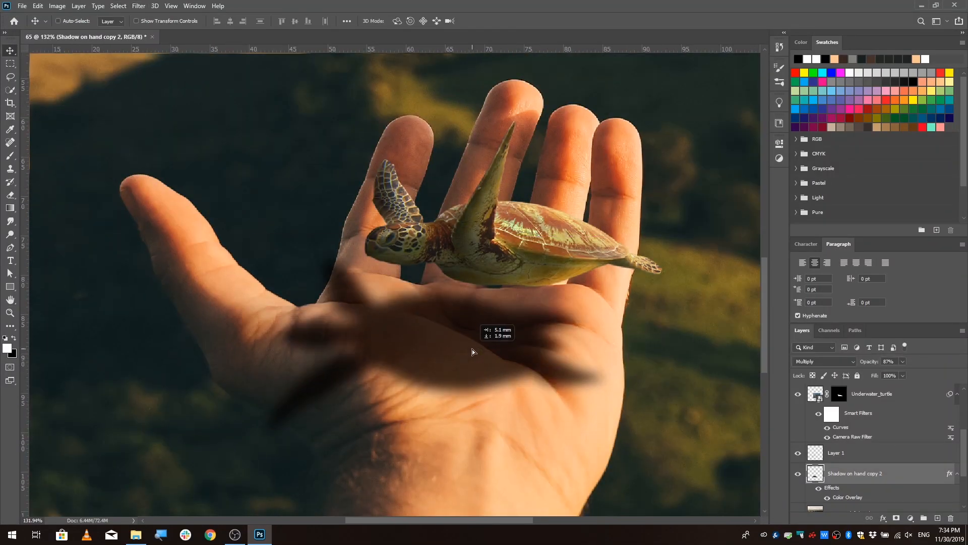
# - Enlarge the shadow to about 110% width and 123% height and move it toward the base of the thumb
pyautogui.hotkey('ctrl', 't')
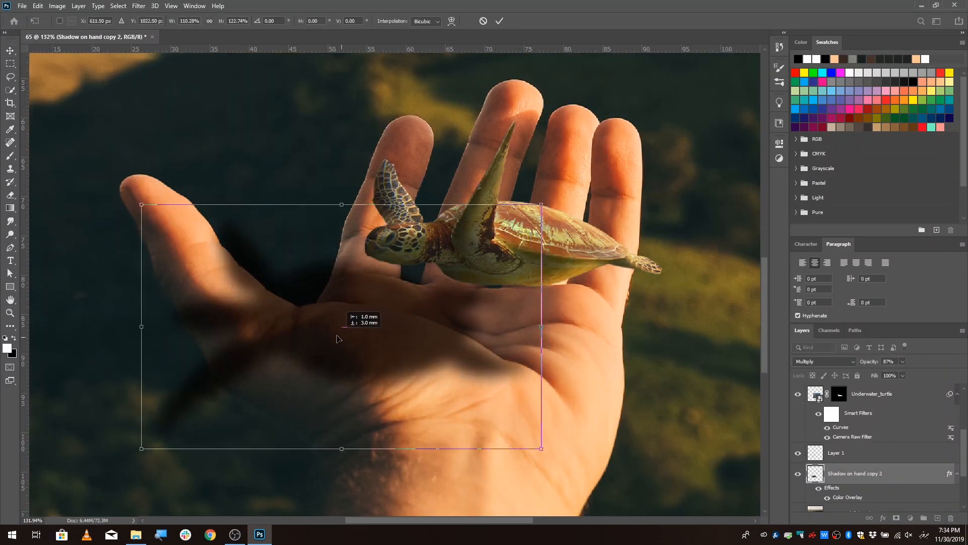
pyautogui.moveTo(346, 320); pyautogui.dragTo(306, 331)
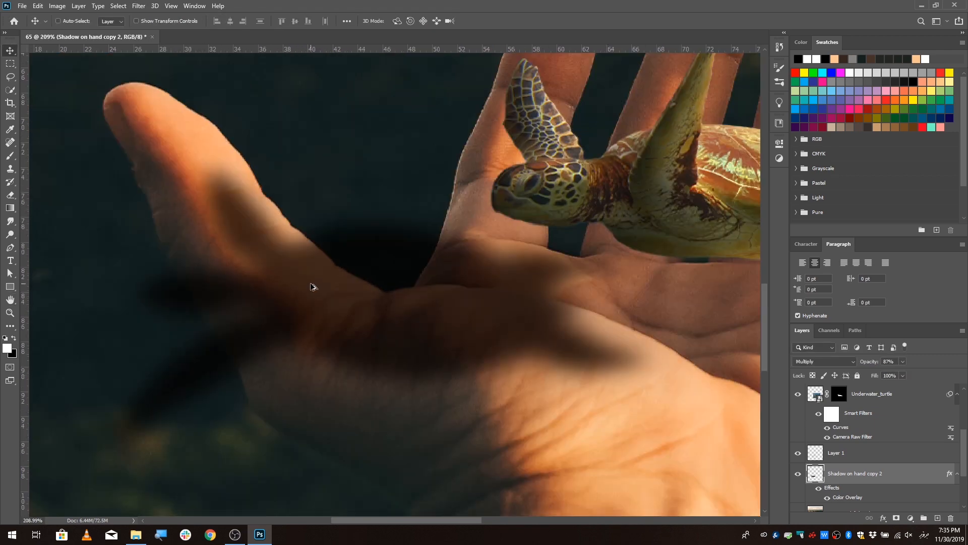
pyautogui.moveTo(313, 286); pyautogui.dragTo(325, 309)
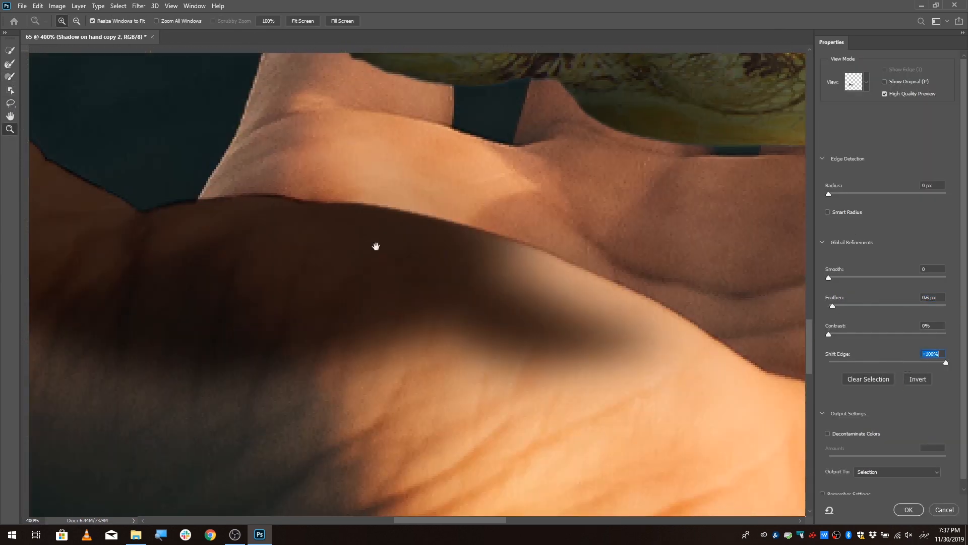
# - Refine the thumb and front-palm selection with 0.6 px Feather and +100% Shift Edge, and apply it as the shadow's layer mask
pyautogui.moveTo(376, 246); pyautogui.dragTo(624, 301)
pyautogui.click(907, 510)
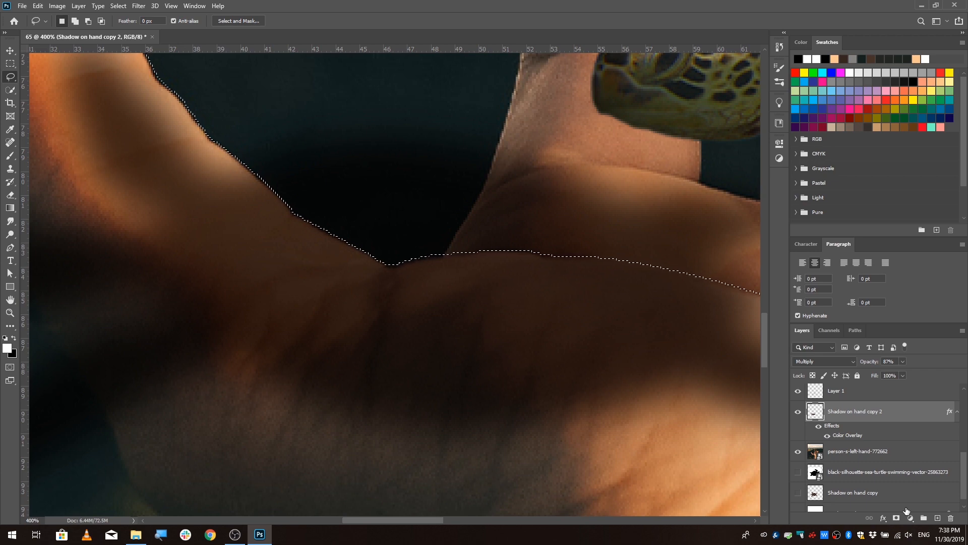
pyautogui.scroll(-7, 272, 210)
pyautogui.click(896, 518)
pyautogui.scroll(3, 309, 227)
# - Paint the shadow's mask with a small black brush at 80% opacity to clean the boundary along the thumb's inner edge
pyautogui.press('b')
pyautogui.scroll(8, 469, 232)
pyautogui.scroll(3, 473, 247)
pyautogui.moveTo(564, 273); pyautogui.dragTo(353, 246)
pyautogui.moveTo(351, 240); pyautogui.dragTo(505, 249)
pyautogui.moveTo(322, 276); pyautogui.dragTo(595, 250)
pyautogui.moveTo(595, 250)
pyautogui.mouseDown()
pyautogui.moveTo(363, 267)
pyautogui.moveTo(568, 339)
pyautogui.mouseUp()
pyautogui.moveTo(425, 263); pyautogui.dragTo(544, 336)
pyautogui.press('[')
pyautogui.click(462, 302)
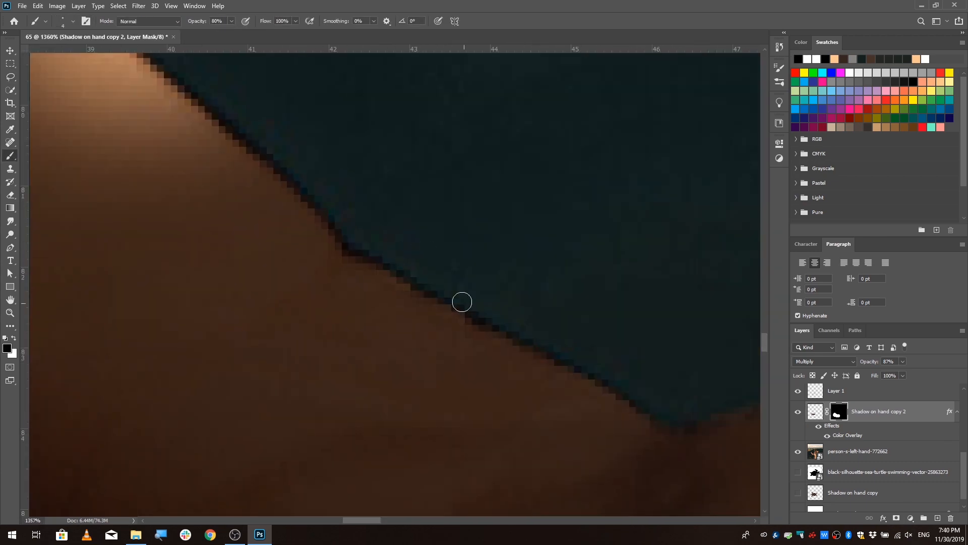
pyautogui.scroll(-8, 335, 177)
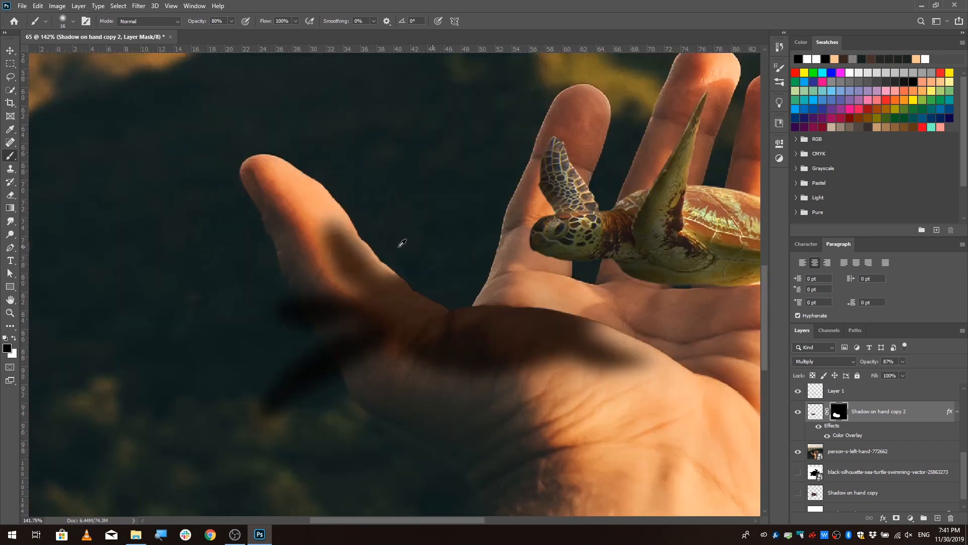
# - Refine the shadow's mask with a smaller brush along the palm ridge below the index finger
pyautogui.scroll(9, 418, 272)
pyautogui.scroll(-6, 372, 275)
pyautogui.scroll(5, 324, 198)
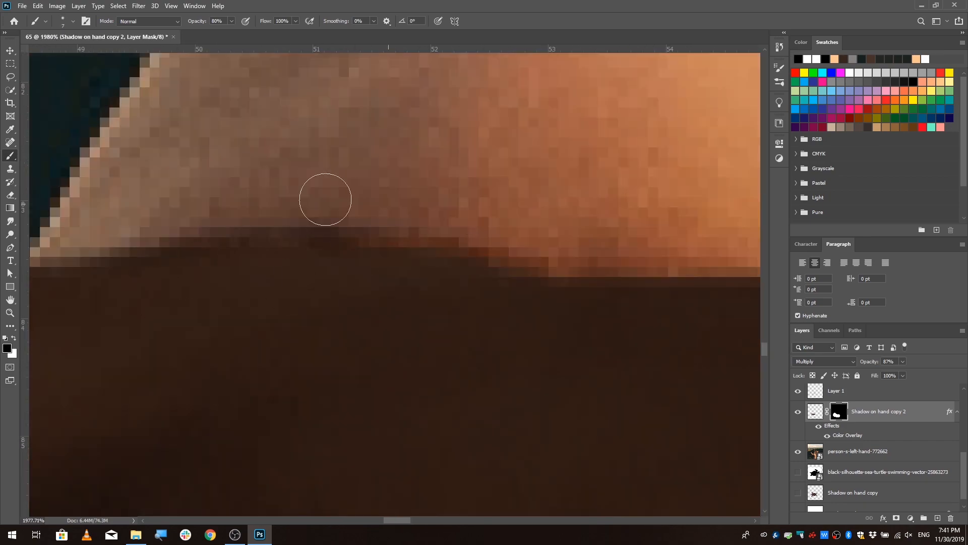
pyautogui.scroll(-6, 294, 337)
pyautogui.scroll(2, 300, 302)
pyautogui.press('[')
pyautogui.press('[')
pyautogui.press('[')
pyautogui.press('[')
pyautogui.moveTo(706, 308); pyautogui.dragTo(403, 368)
pyautogui.scroll(3, 492, 393)
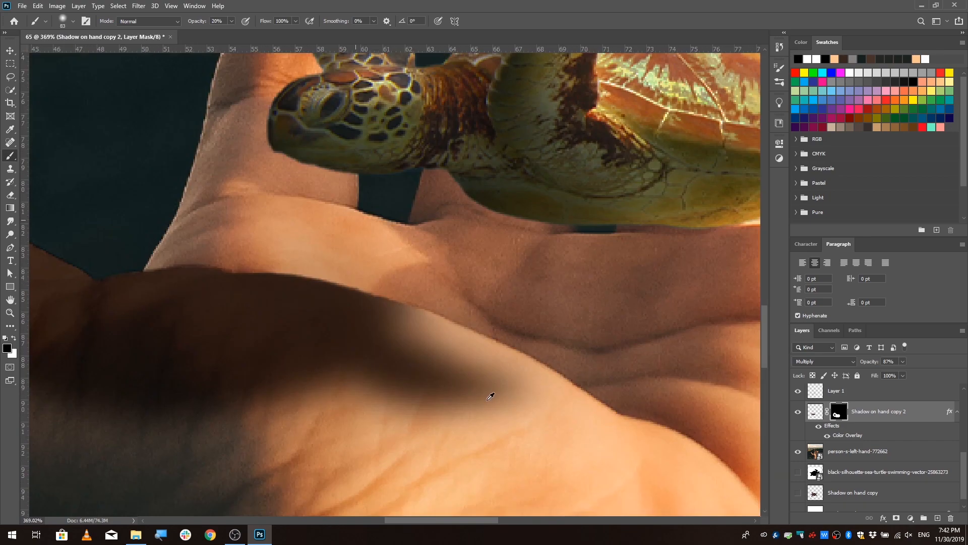
# - Fade the shadow's rear tip and lower edge on its mask with a soft black brush at 20% opacity
pyautogui.press('2')
pyautogui.moveTo(414, 297)
pyautogui.mouseDown()
pyautogui.moveTo(472, 345)
pyautogui.moveTo(331, 413)
pyautogui.moveTo(500, 372)
pyautogui.mouseUp()
pyautogui.scroll(-5, 456, 318)
pyautogui.scroll(4, 459, 343)
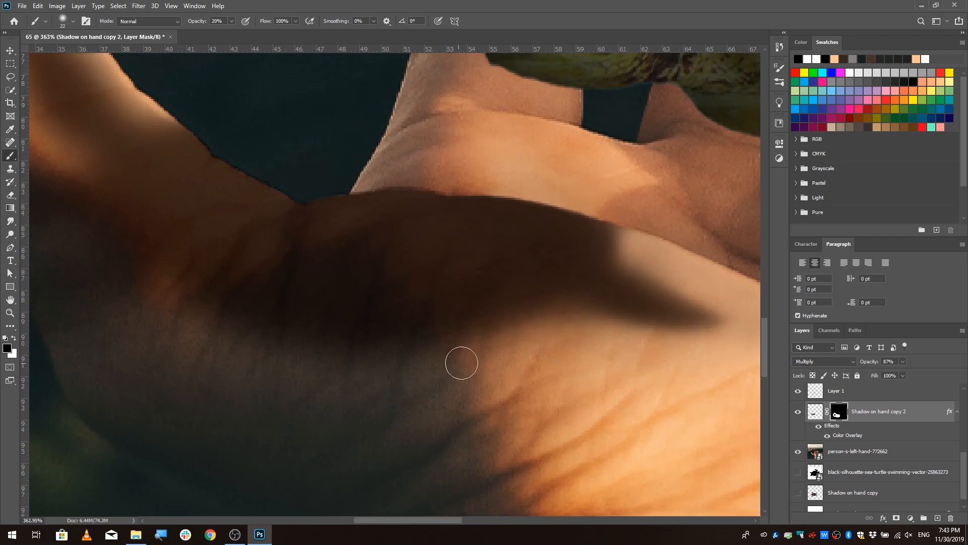
pyautogui.scroll(-4, 460, 363)
pyautogui.scroll(6, 242, 252)
pyautogui.press('[')
pyautogui.moveTo(374, 257); pyautogui.dragTo(491, 398)
pyautogui.moveTo(297, 322); pyautogui.dragTo(330, 449)
# - Fade the shadow along the thumb's outer edge on the mask with a much larger soft brush
pyautogui.scroll(-2, 332, 283)
pyautogui.scroll(-3, 372, 137)
pyautogui.press(']')
pyautogui.press(']')
pyautogui.press(']')
pyautogui.press(']')
pyautogui.press(']')
pyautogui.press(']')
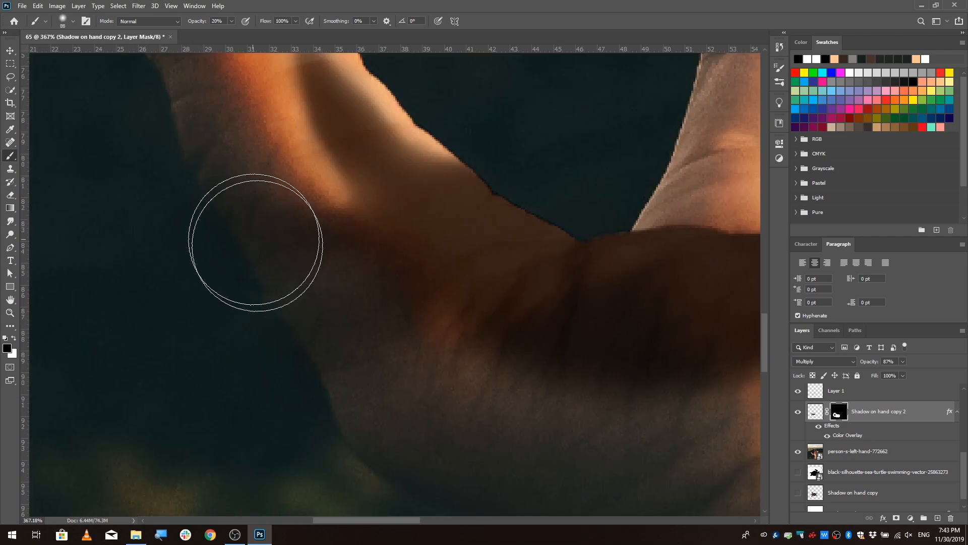
pyautogui.scroll(-5, 303, 313)
# - Set the opacity of "Shadow on hand copy 2" to 78%
pyautogui.click(815, 411)
pyautogui.moveTo(896, 374); pyautogui.dragTo(900, 375)
pyautogui.scroll(3, 411, 255)
# - Compare the shadow at earlier brush states in the history and return to the latest state
pyautogui.click(780, 47)
pyautogui.click(706, 79)
pyautogui.scroll(-6, 323, 323)
pyautogui.click(706, 86)
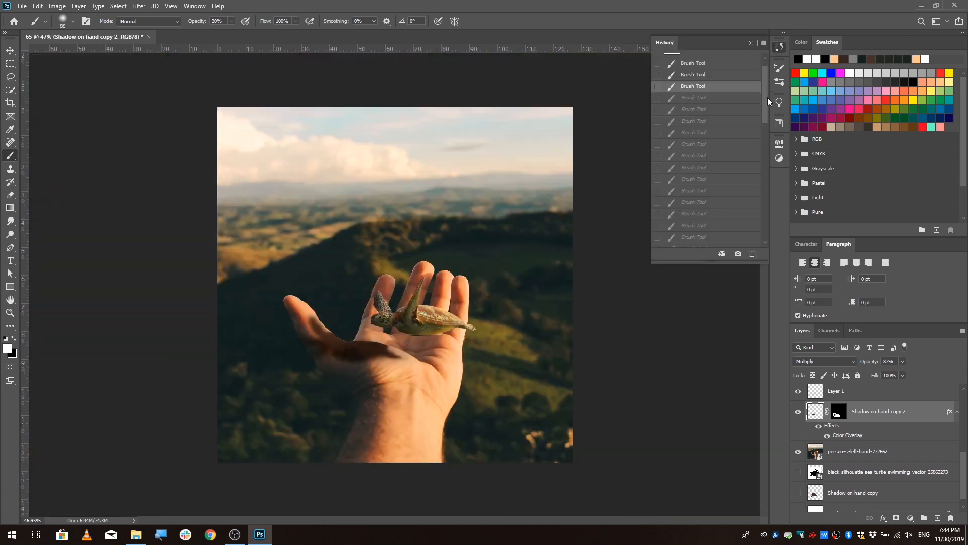
pyautogui.click(706, 241)
pyautogui.scroll(6, 296, 353)
pyautogui.scroll(-3, 480, 456)
# - Apply Multiply blending to the palm shadow and set its opacity to 80%
pyautogui.click(825, 361)
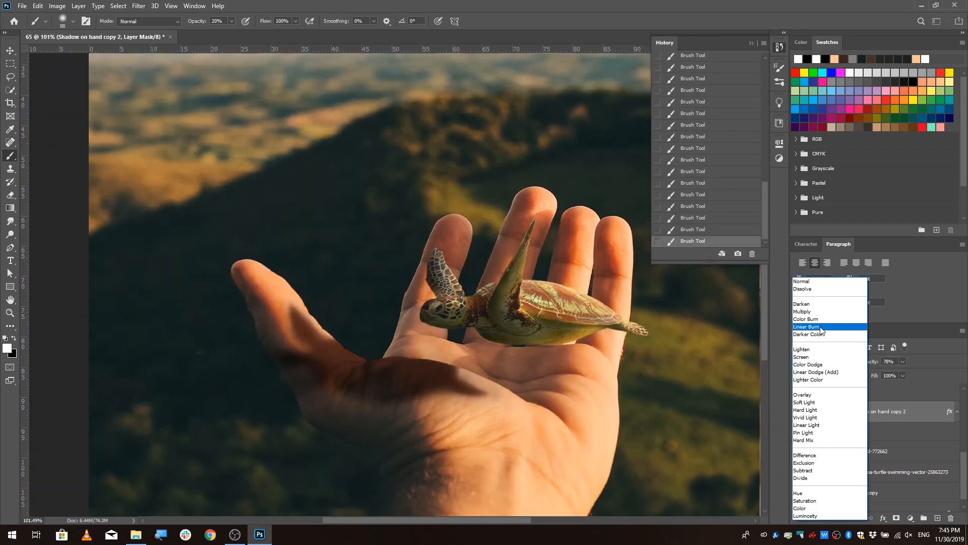
pyautogui.click(827, 312)
pyautogui.click(902, 361)
pyautogui.moveTo(900, 374)
pyautogui.mouseDown()
pyautogui.moveTo(885, 373)
pyautogui.moveTo(901, 374)
pyautogui.mouseUp()
# - Touch up the shadow's mask on the thumb and palm with a smaller soft brush
pyautogui.scroll(8, 264, 208)
pyautogui.press('[')
pyautogui.press('[')
pyautogui.press('[')
pyautogui.press('[')
pyautogui.press('[')
pyautogui.press('[')
pyautogui.moveTo(280, 214)
pyautogui.mouseDown()
pyautogui.moveTo(272, 253)
pyautogui.moveTo(263, 239)
pyautogui.mouseUp()
pyautogui.scroll(-6, 443, 403)
pyautogui.scroll(6, 528, 437)
pyautogui.moveTo(433, 328); pyautogui.dragTo(396, 286)
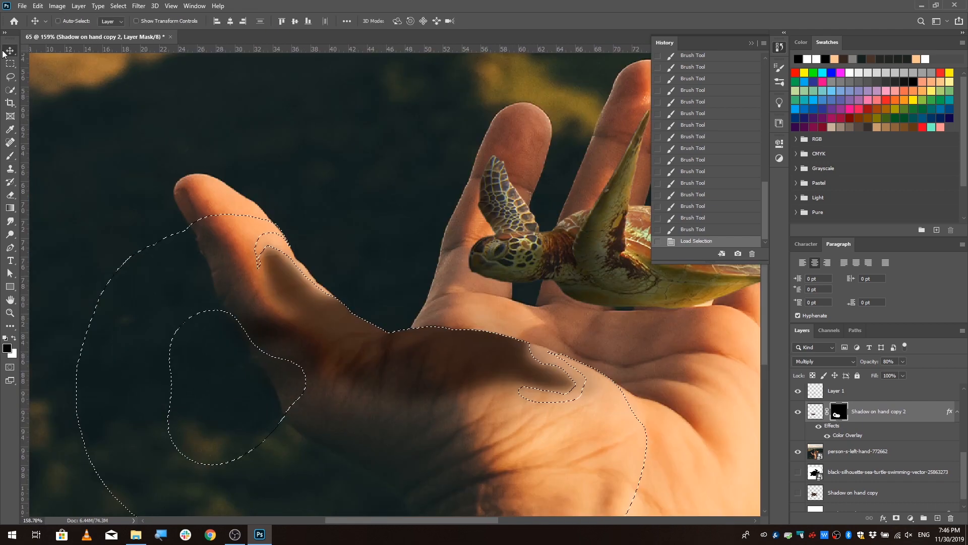
# - Blend the new shading layer "Layer 2" over the palm shadow in Multiply mode
pyautogui.click(825, 361)
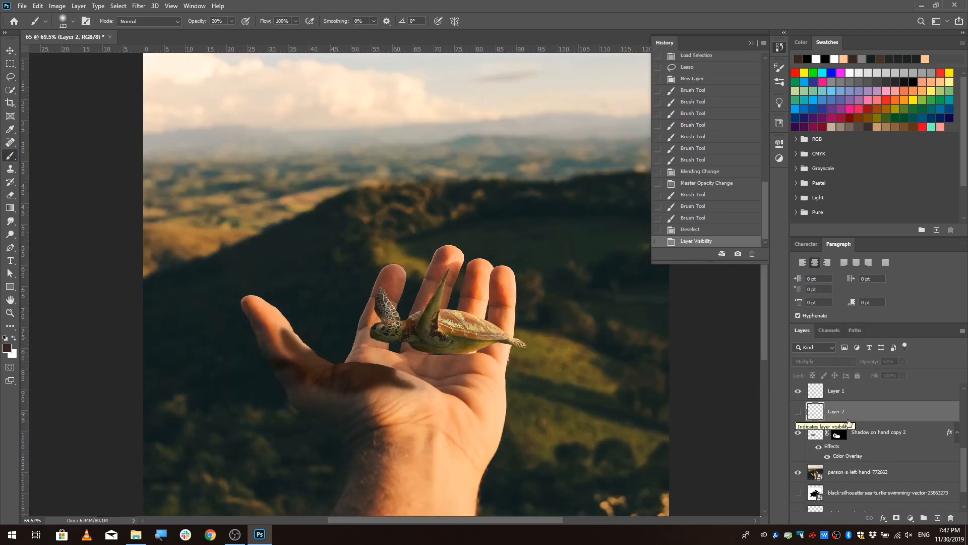
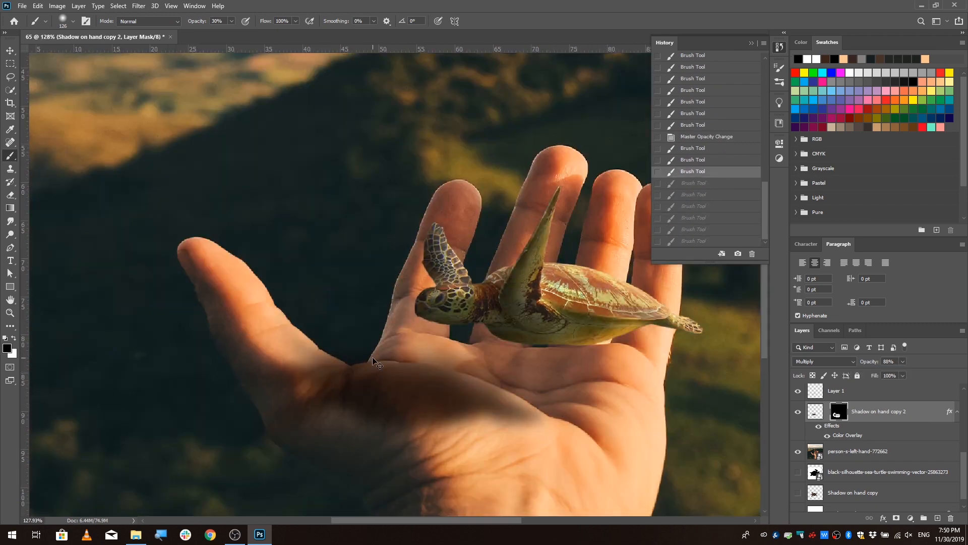
# - Shift the palm shadow slightly toward the fingers and set it to Linear Burn at 73% opacity
pyautogui.moveTo(442, 394); pyautogui.dragTo(469, 400)
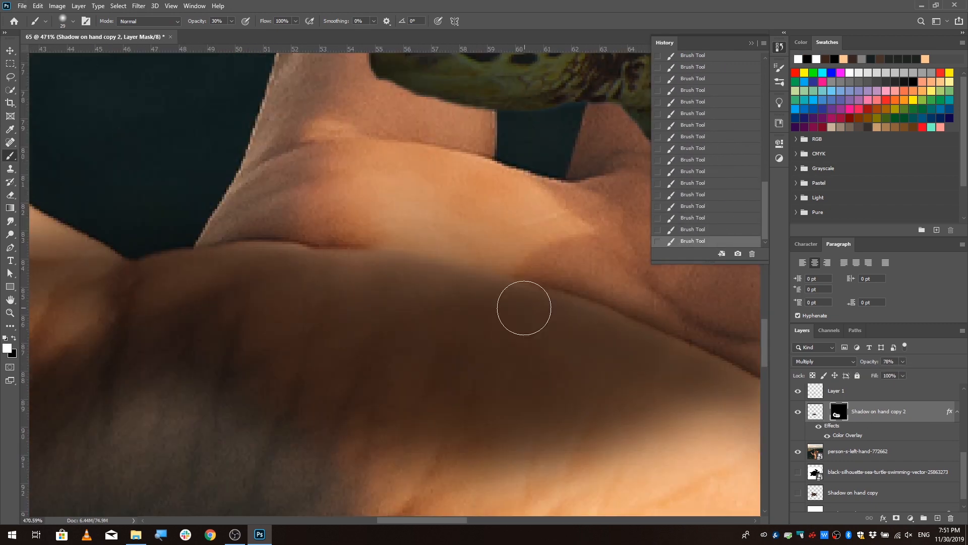
pyautogui.click(824, 361)
pyautogui.click(824, 382)
pyautogui.moveTo(903, 361); pyautogui.dragTo(897, 373)
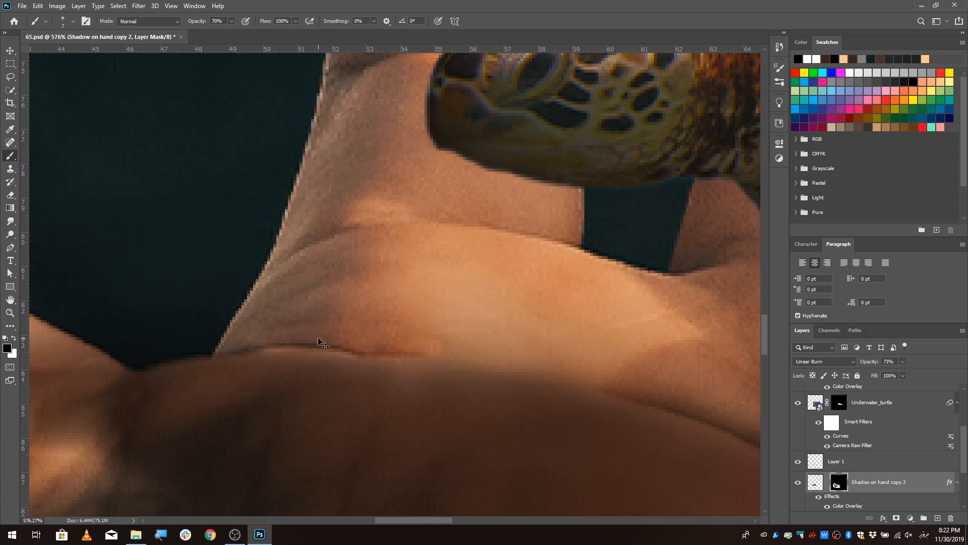
# - Undo the last mask stroke and repaint the palm shadow's mask along the crease beside the thumb with a larger brush
pyautogui.hotkey('ctrl', 'z')
pyautogui.press(']')
pyautogui.press(']')
pyautogui.press(']')
pyautogui.moveTo(438, 339)
pyautogui.mouseDown()
pyautogui.moveTo(535, 349)
pyautogui.moveTo(380, 326)
pyautogui.mouseUp()
pyautogui.scroll(2, 620, 444)
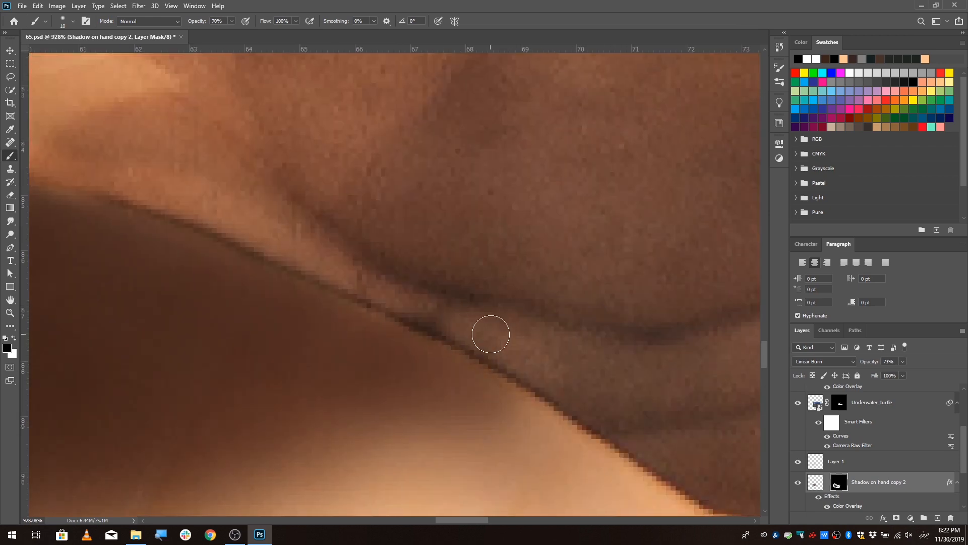
# - Clean the palm shadow's mask along the palm's raised edge below the fingers with a much smaller black brush
pyautogui.scroll(-5, 494, 352)
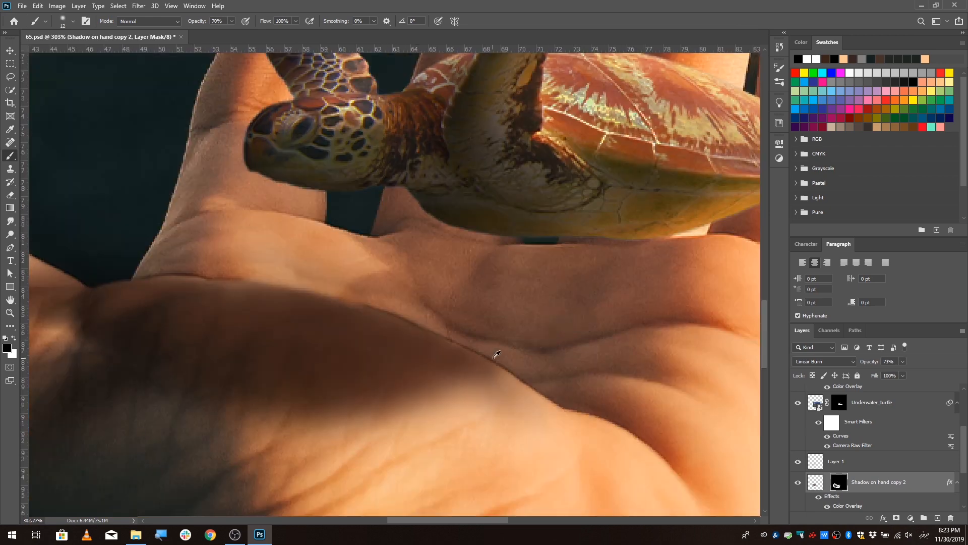
pyautogui.press('[')
pyautogui.press('[')
pyautogui.press('[')
pyautogui.press('[')
pyautogui.press('[')
pyautogui.press('[')
pyautogui.press('[')
pyautogui.press('[')
pyautogui.scroll(6, 525, 335)
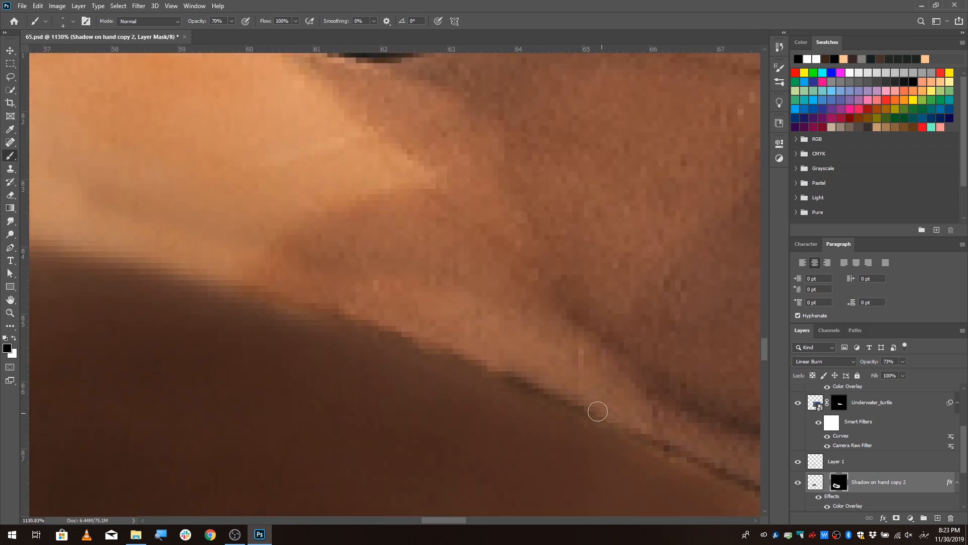
pyautogui.moveTo(597, 412); pyautogui.dragTo(291, 244)
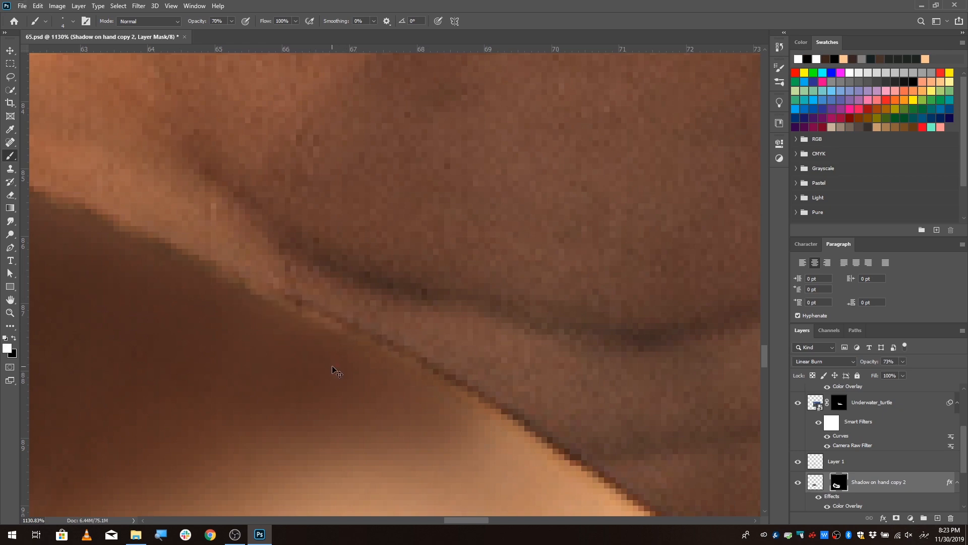
# - Touch up the palm shadow's mask along the rest of the palm ridge and near the thumb's base, resizing the brush as needed
pyautogui.hotkey('ctrl', '0')
pyautogui.scroll(5, 454, 352)
pyautogui.press('x')
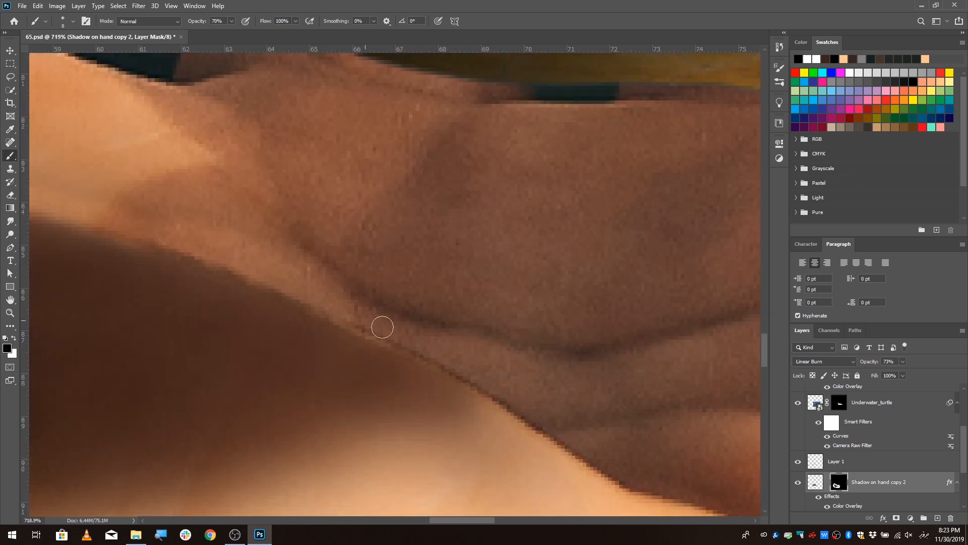
pyautogui.keyDown('alt'); pyautogui.rightClick(443, 332); pyautogui.keyUp('alt')
pyautogui.scroll(-5, 538, 329)
pyautogui.scroll(2, 382, 328)
pyautogui.keyDown('alt'); pyautogui.rightClick(381, 328); pyautogui.keyUp('alt')
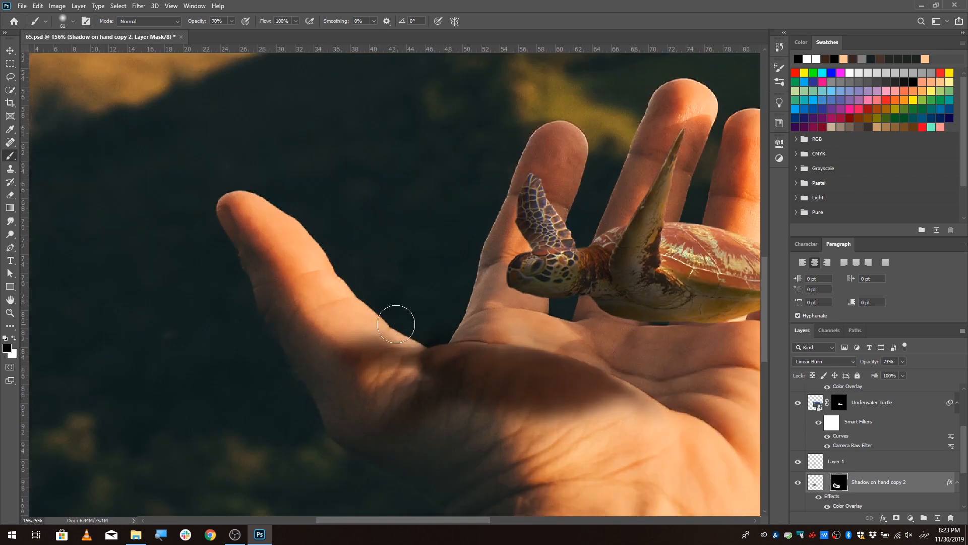
pyautogui.hotkey('ctrl', '0')
pyautogui.scroll(-3, 836, 460)
# - Select the hand on the "person-s-left-hand-772662" layer with the Quick Selection tool, subtracting background between the fingers
pyautogui.click(841, 440)
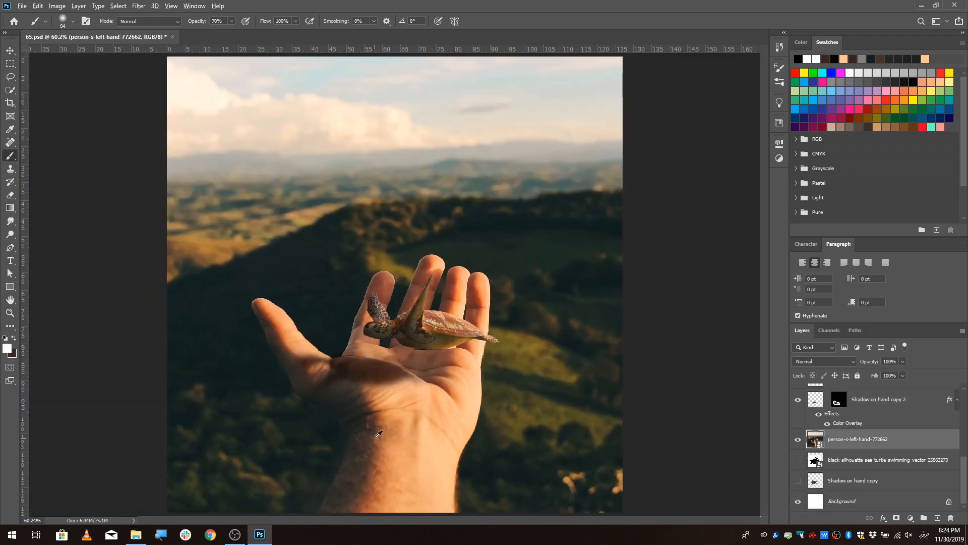
pyautogui.scroll(2, 377, 435)
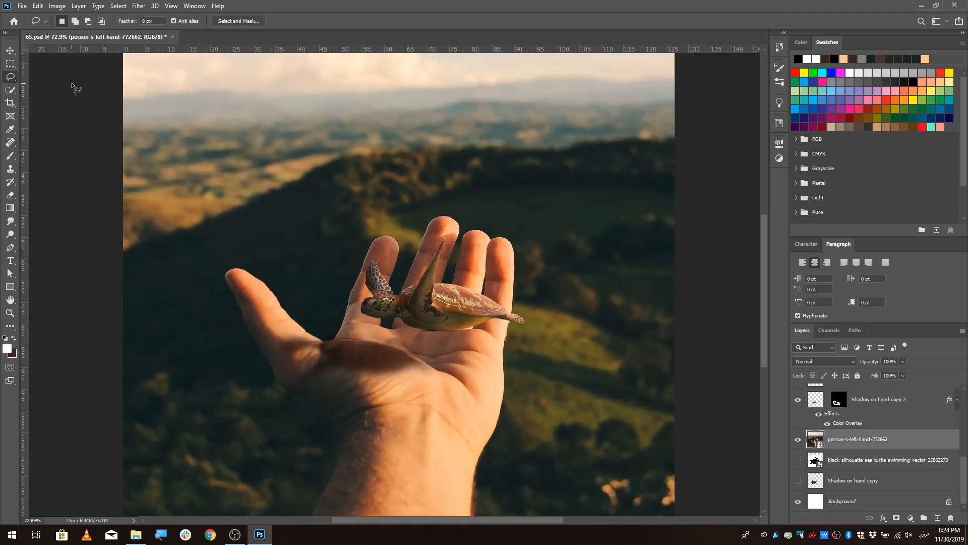
pyautogui.rightClick(304, 147)
pyautogui.rightClick(11, 90)
pyautogui.click(51, 100)
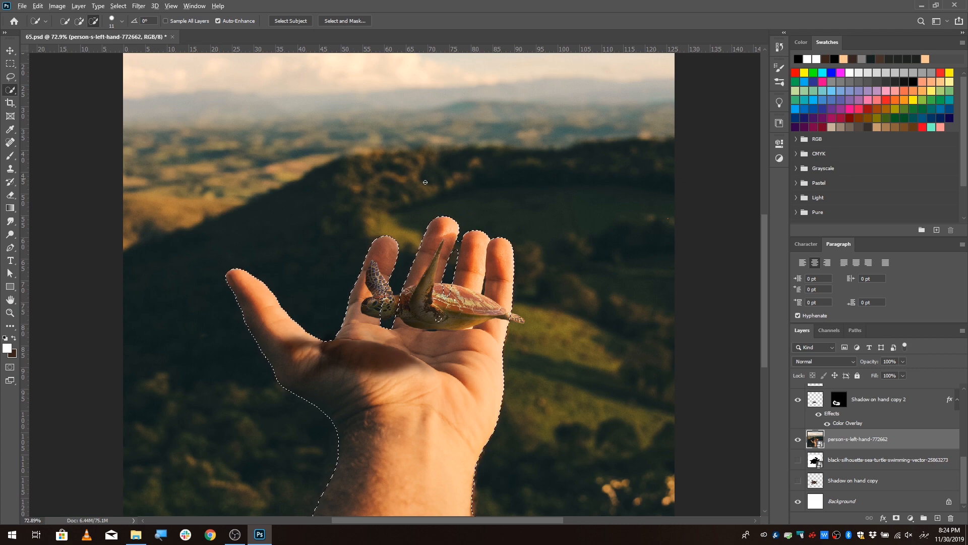
pyautogui.scroll(10, 439, 227)
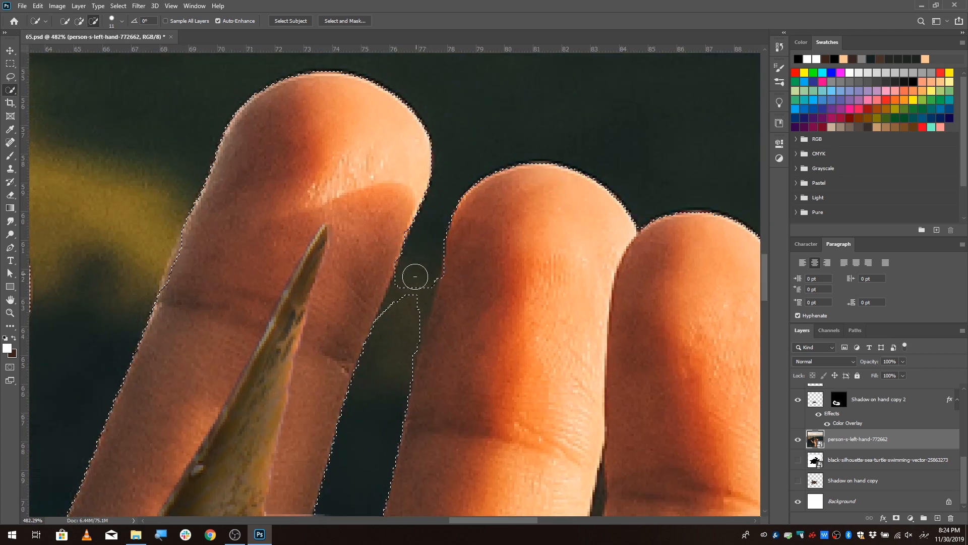
pyautogui.scroll(-6, 413, 272)
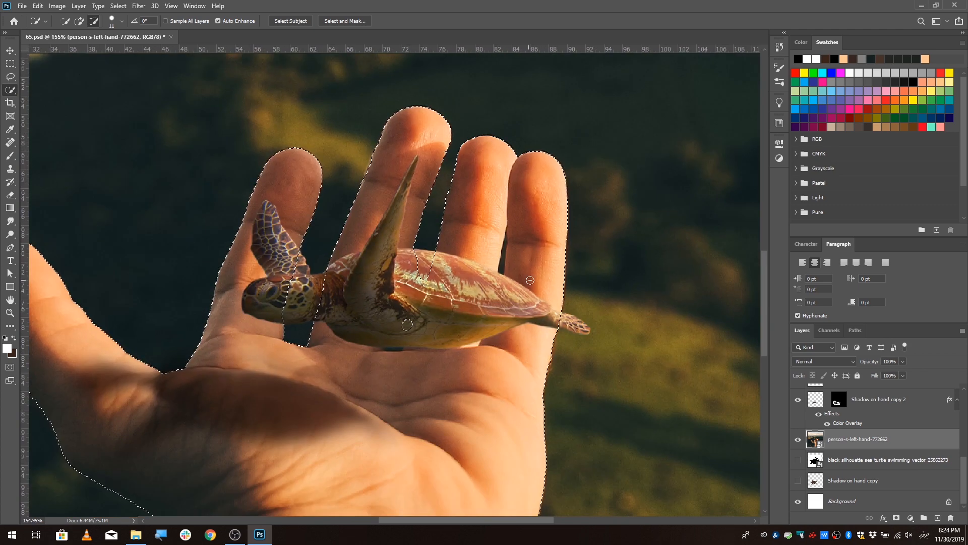
pyautogui.scroll(5, 530, 279)
pyautogui.scroll(-4, 530, 280)
pyautogui.scroll(3, 796, 431)
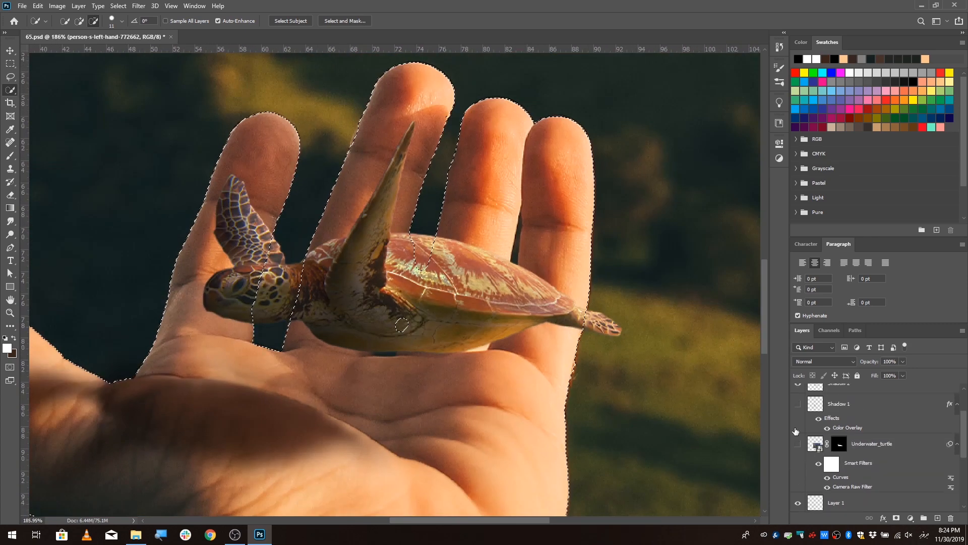
# - Hide the turtle, its shading and highlight layers, Layer 1 and the palm shadow to expose the bare hand photo
pyautogui.scroll(2, 866, 415)
pyautogui.moveTo(795, 431); pyautogui.dragTo(797, 393)
pyautogui.scroll(-6, 927, 406)
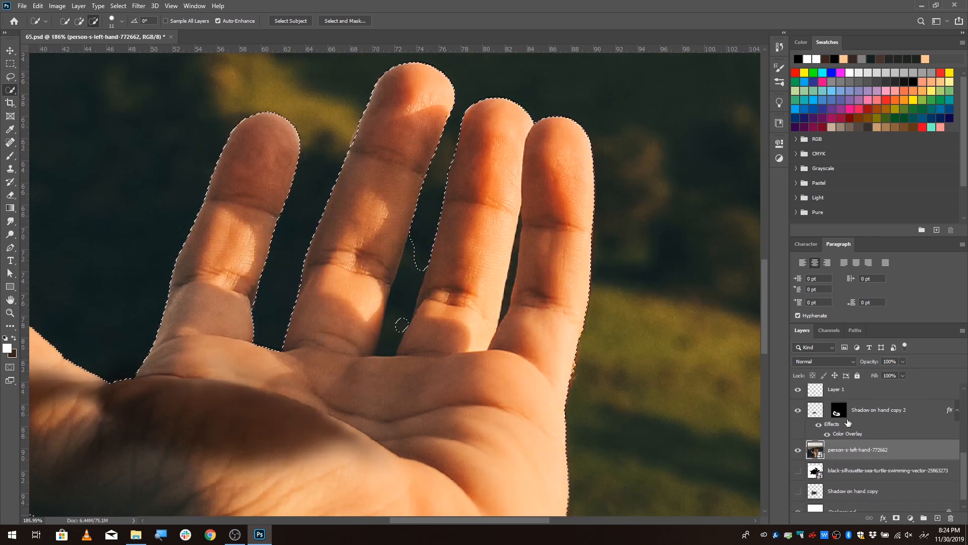
pyautogui.scroll(3, 847, 423)
pyautogui.moveTo(798, 452); pyautogui.dragTo(797, 471)
pyautogui.scroll(-4, 875, 451)
# - Subtract the remaining background gaps between the middle, ring and little fingers from the hand selection with a smaller selection brush
pyautogui.scroll(-10, 422, 272)
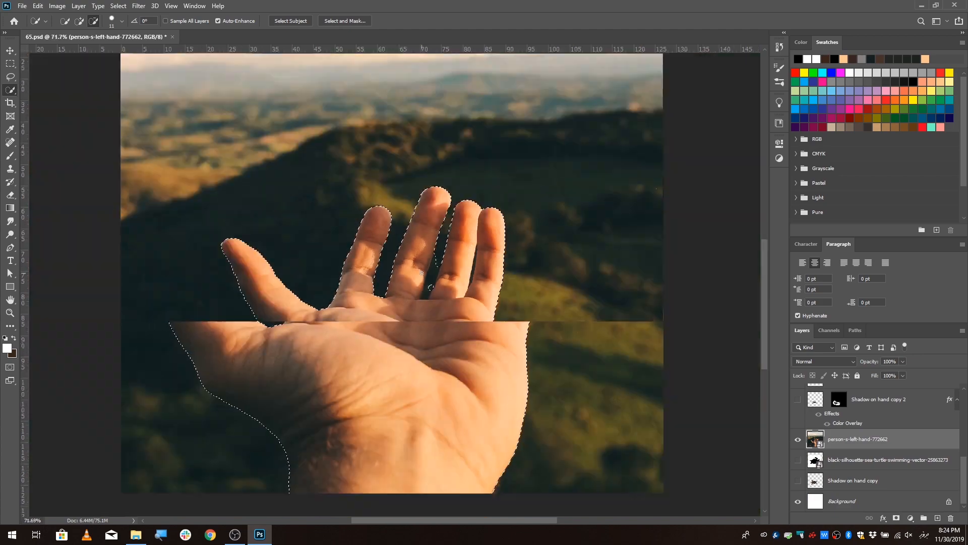
pyautogui.scroll(10, 430, 287)
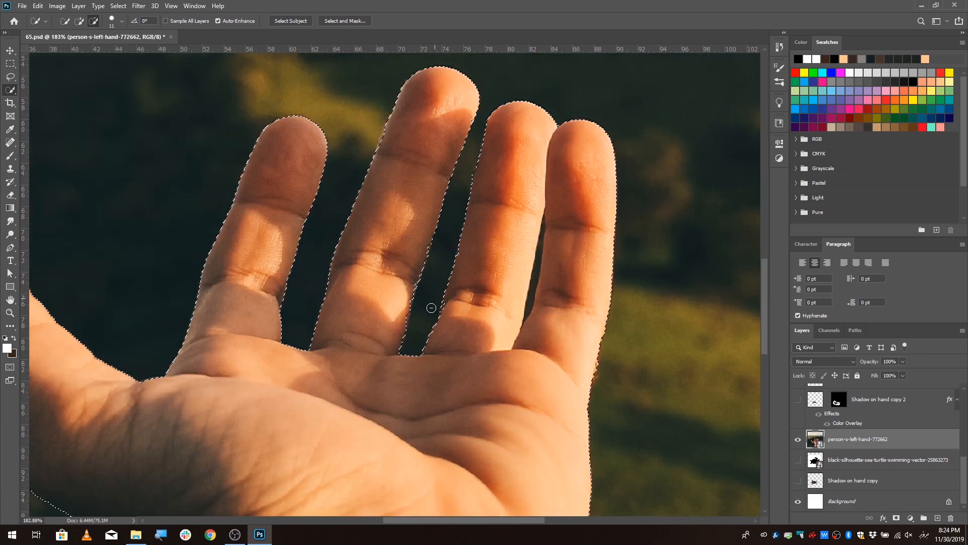
pyautogui.scroll(1, 431, 307)
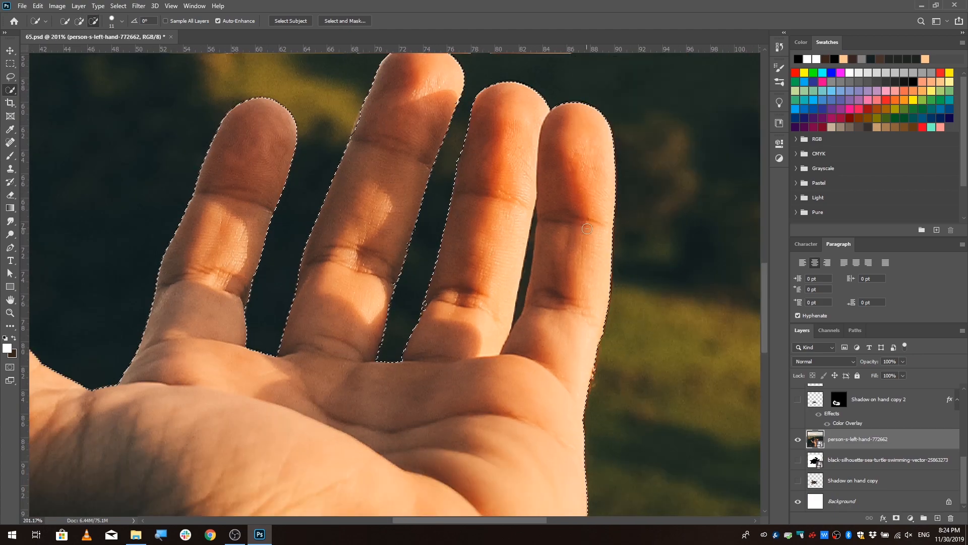
pyautogui.scroll(12, 560, 252)
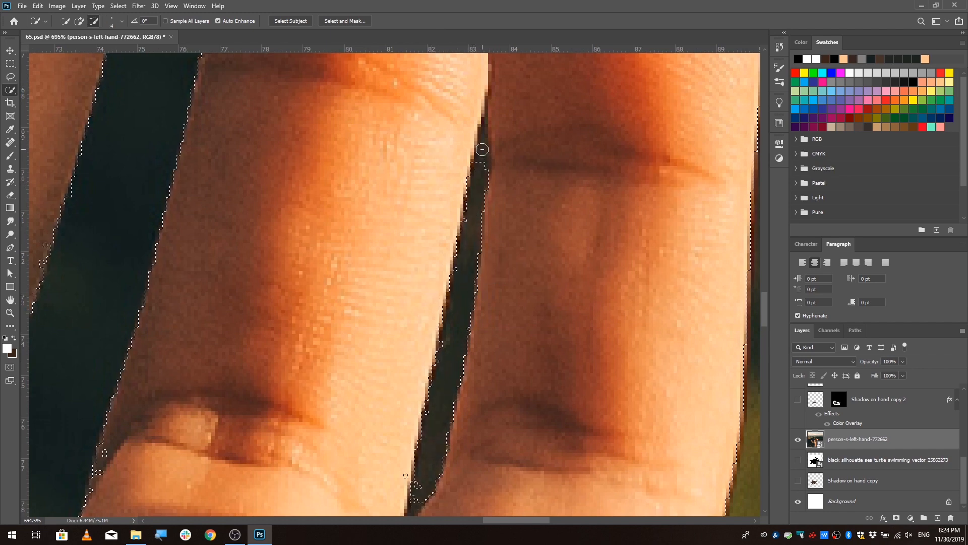
pyautogui.scroll(-10, 482, 150)
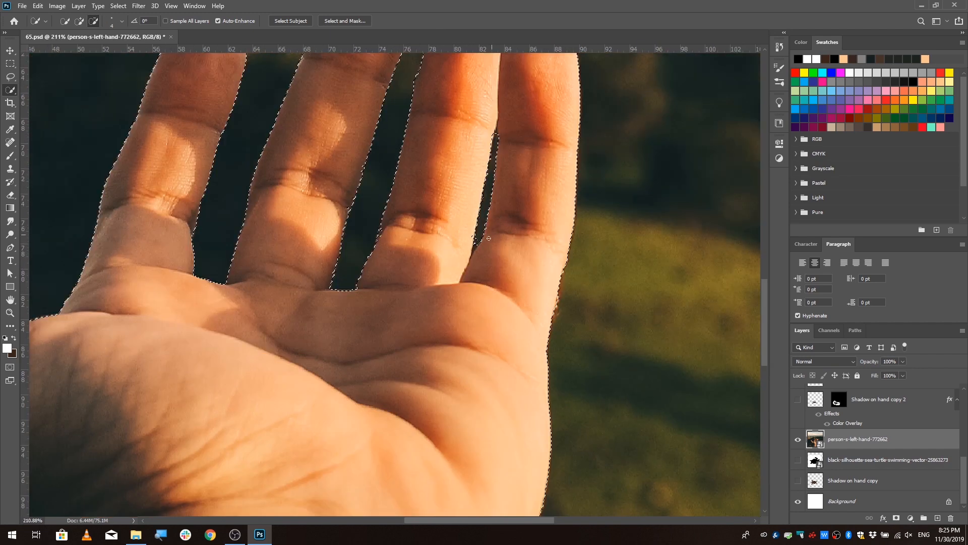
pyautogui.scroll(15, 489, 238)
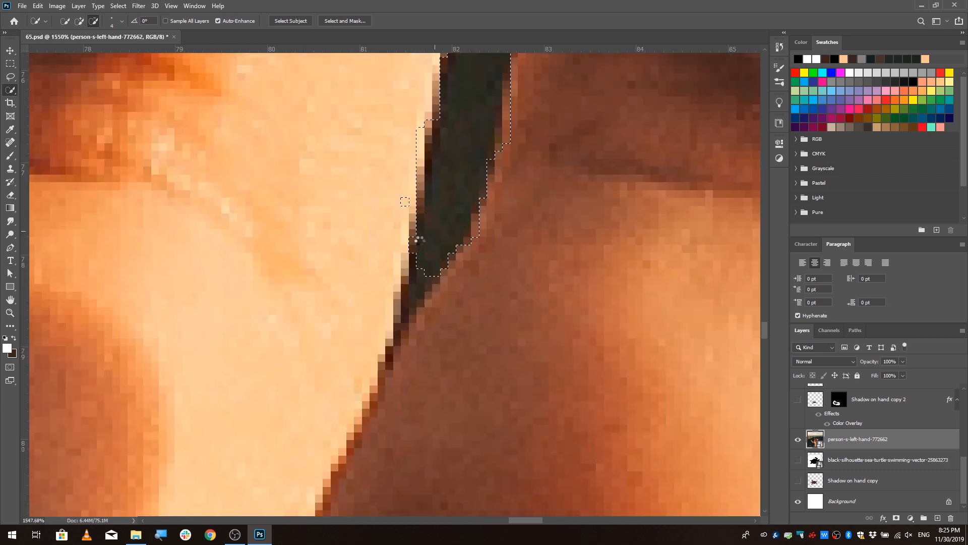
pyautogui.scroll(-15, 418, 240)
pyautogui.scroll(2, 359, 428)
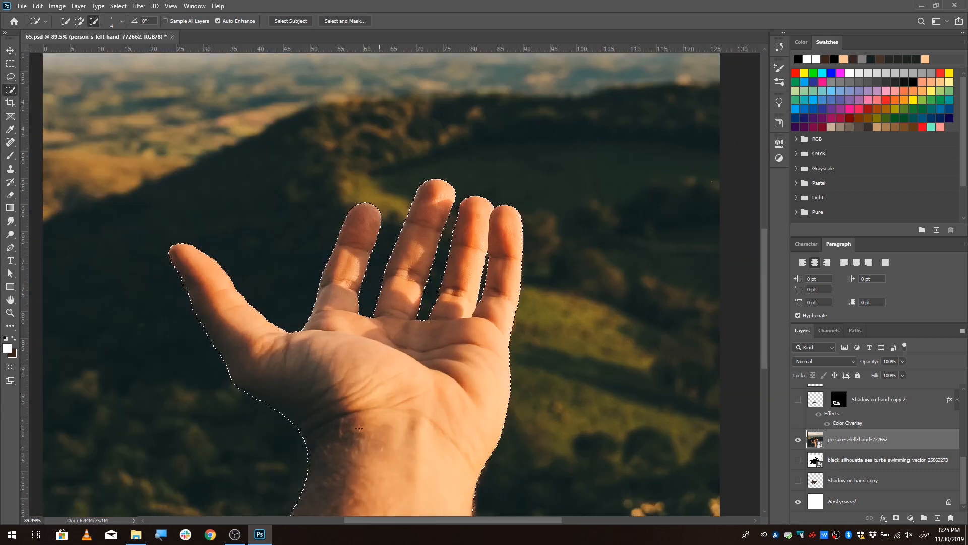
# - Add a new empty layer directly above the hand photo, keeping the hand selection active
pyautogui.moveTo(297, 370); pyautogui.dragTo(352, 307)
pyautogui.scroll(5, 869, 437)
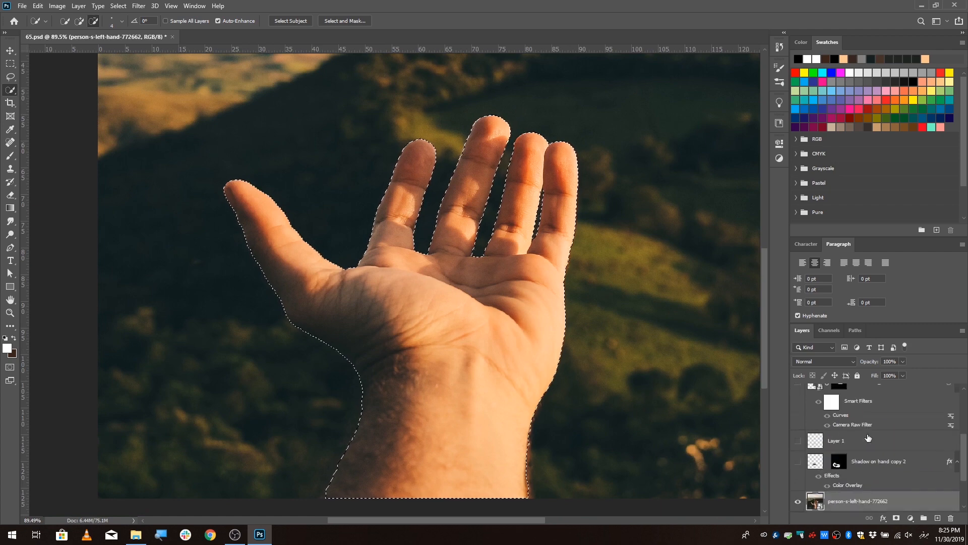
pyautogui.scroll(-5, 862, 442)
pyautogui.scroll(1, 811, 425)
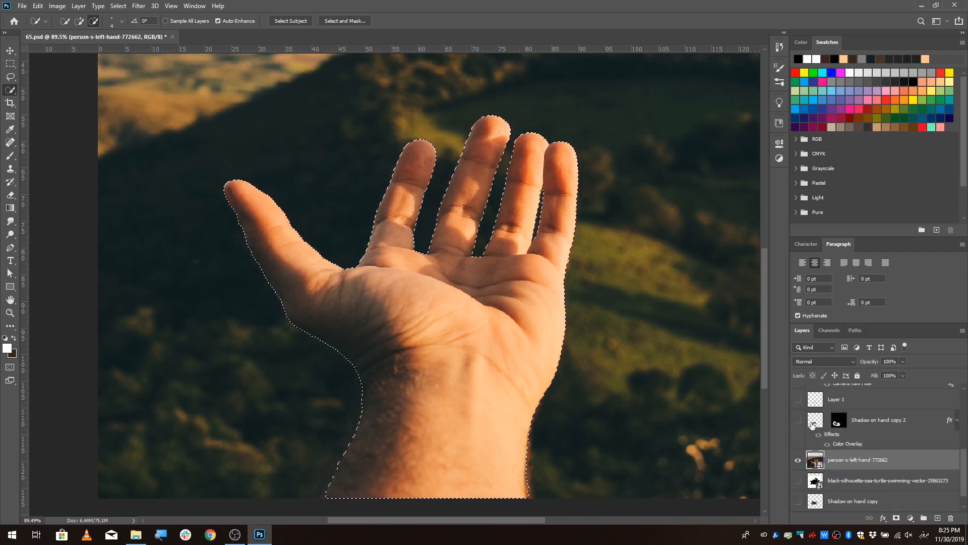
pyautogui.click(937, 518)
# - Show the palm shadow, Layer 1, turtle, shading and highlight layers again
pyautogui.scroll(1, 801, 442)
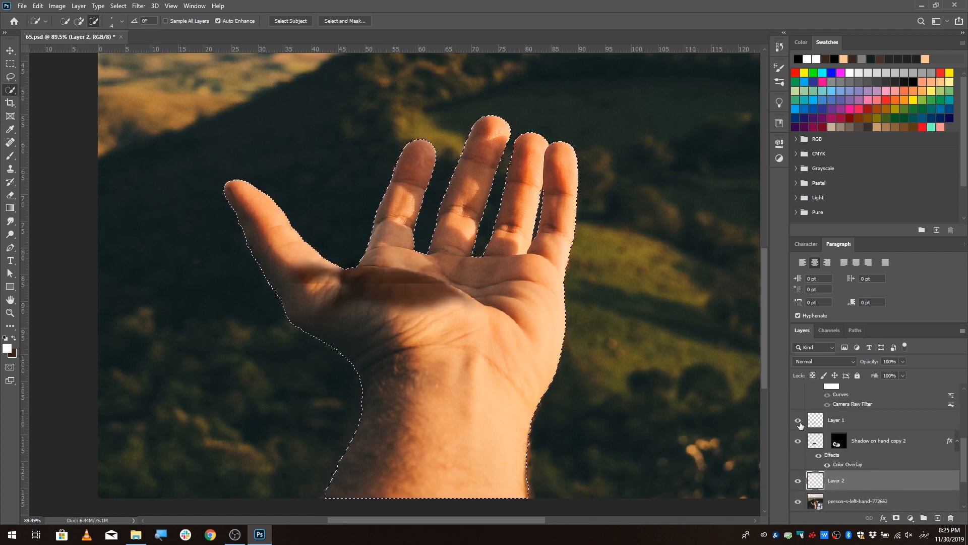
pyautogui.scroll(3, 864, 434)
pyautogui.click(797, 424)
pyautogui.scroll(3, 870, 431)
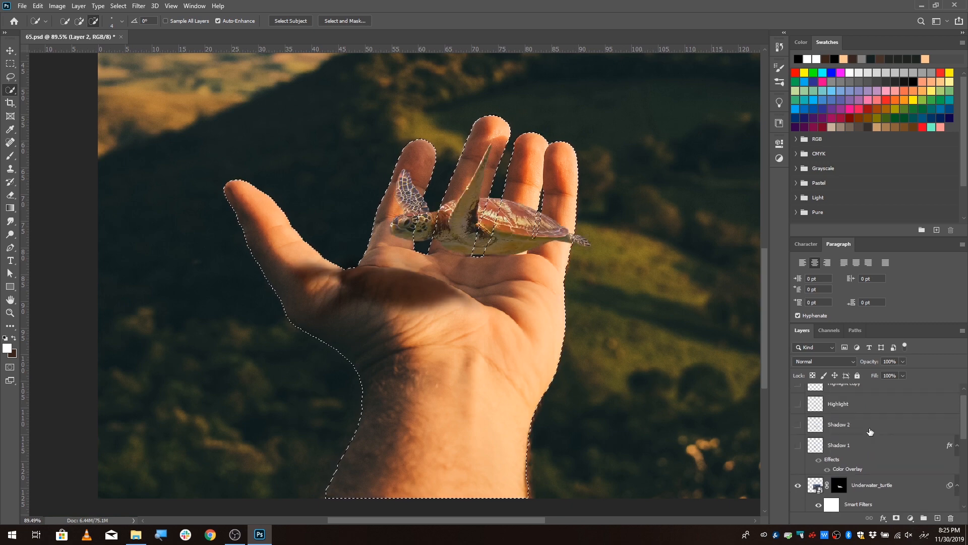
pyautogui.click(798, 446)
pyautogui.click(798, 424)
pyautogui.scroll(1, 807, 434)
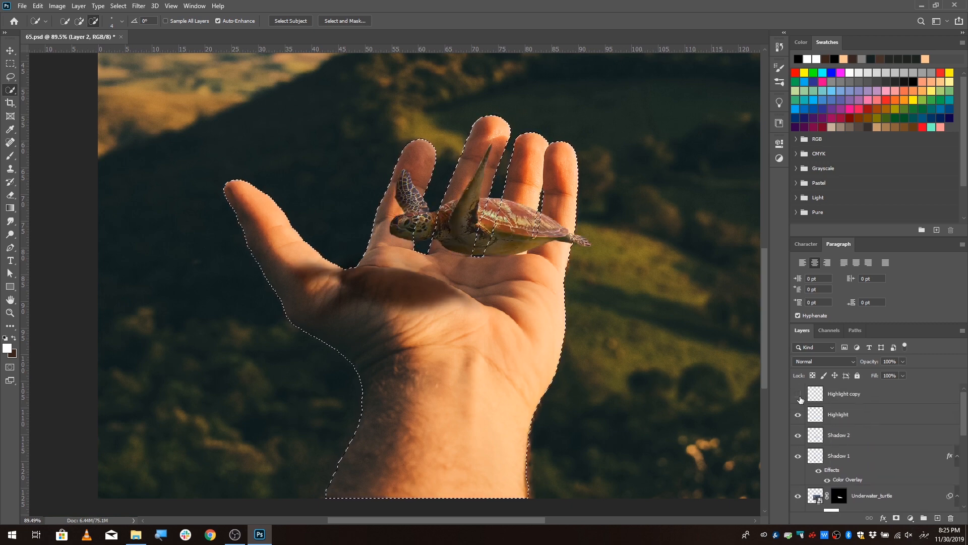
pyautogui.scroll(-5, 891, 401)
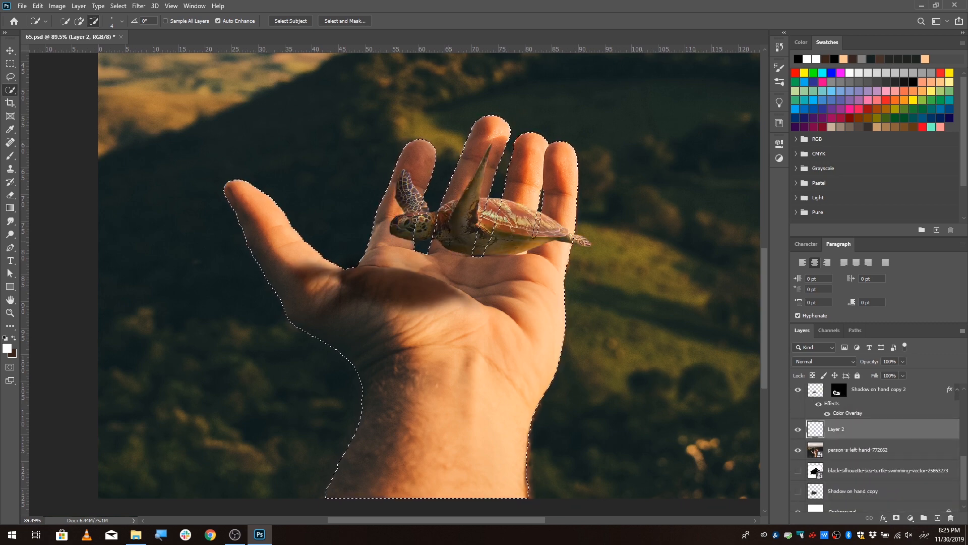
# - Paint dark shading along the hand's shadowed outer edge on the new layer and set it to Multiply
pyautogui.press('b')
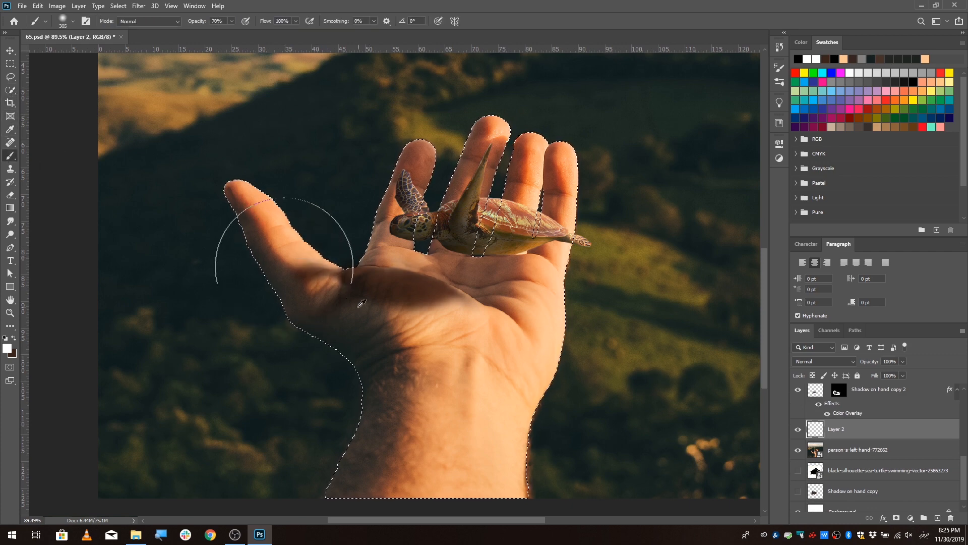
pyautogui.press('x')
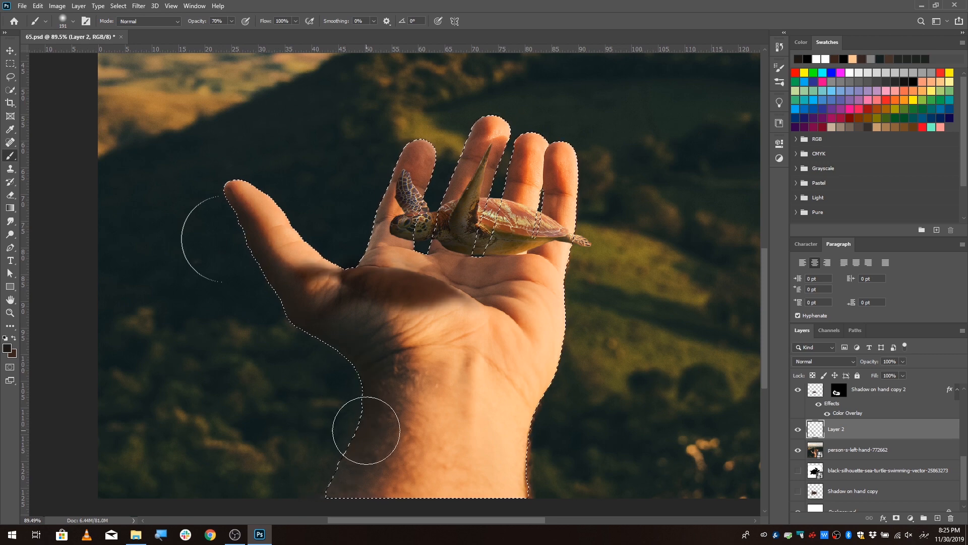
pyautogui.click(832, 361)
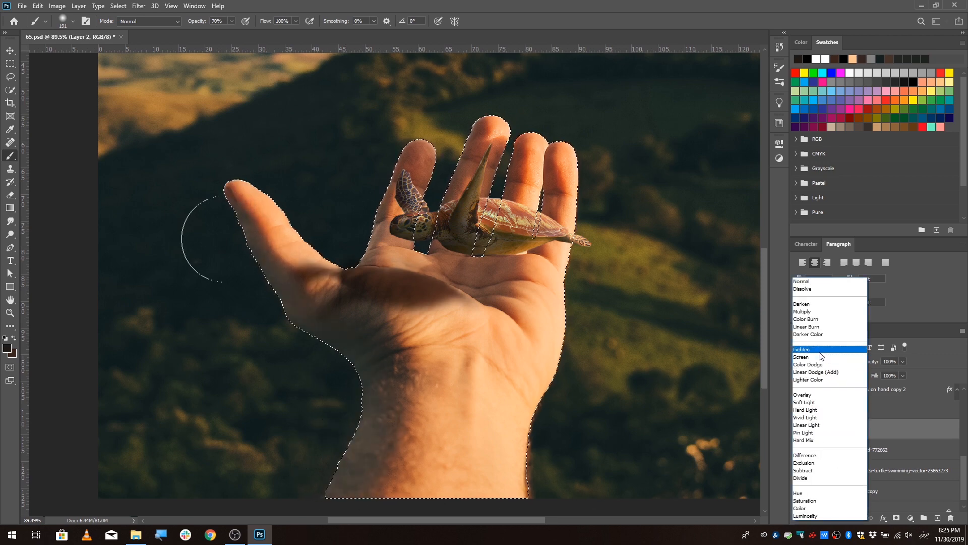
pyautogui.click(817, 316)
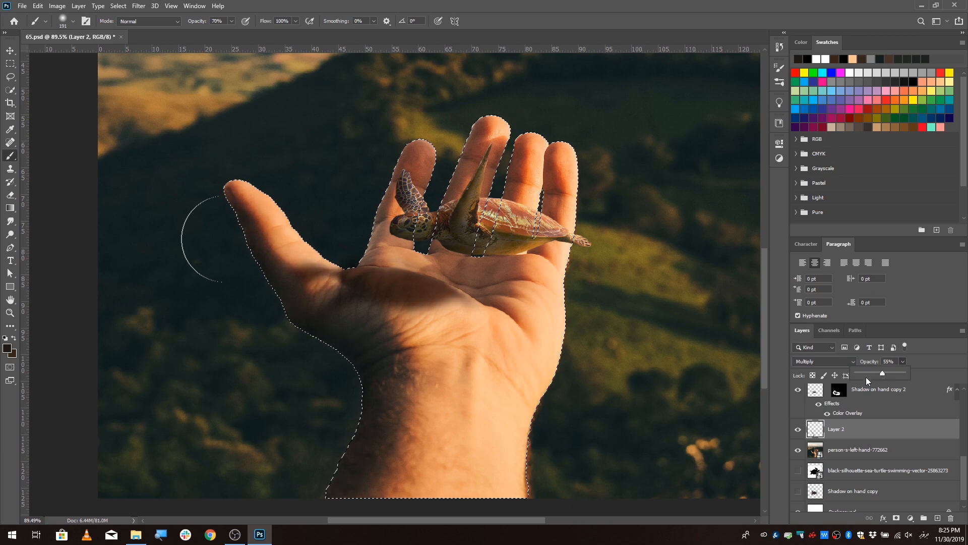
# - Shade the shadowed edges of the index and ring fingers inside the selection with a soft dark brush at 20% opacity
pyautogui.moveTo(379, 171); pyautogui.dragTo(371, 172)
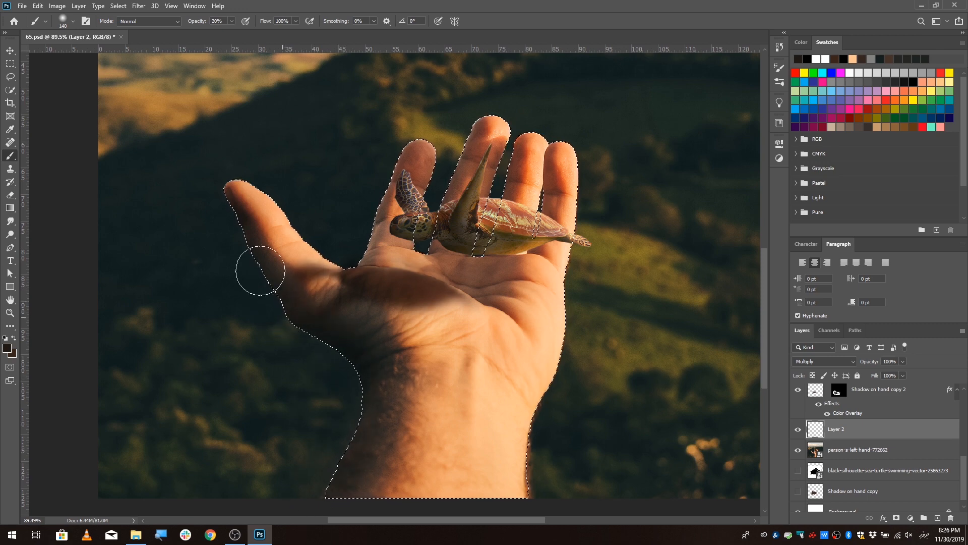
pyautogui.moveTo(379, 167)
pyautogui.mouseDown()
pyautogui.moveTo(363, 226)
pyautogui.moveTo(383, 158)
pyautogui.moveTo(388, 171)
pyautogui.moveTo(357, 251)
pyautogui.mouseUp()
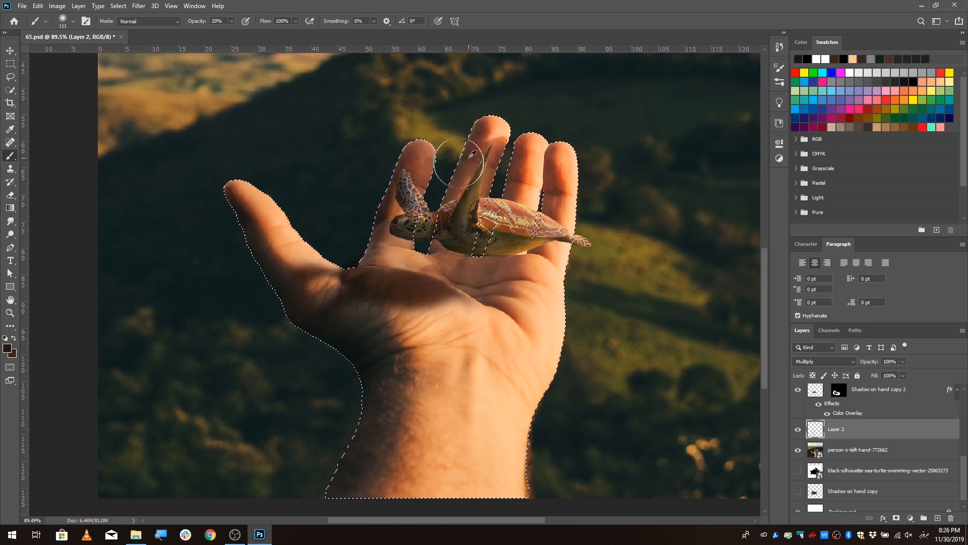
pyautogui.rightClick(516, 159)
pyautogui.click(551, 54)
pyautogui.scroll(12, 515, 167)
pyautogui.moveTo(519, 156)
pyautogui.mouseDown()
pyautogui.moveTo(505, 155)
pyautogui.moveTo(517, 120)
pyautogui.moveTo(491, 244)
pyautogui.mouseUp()
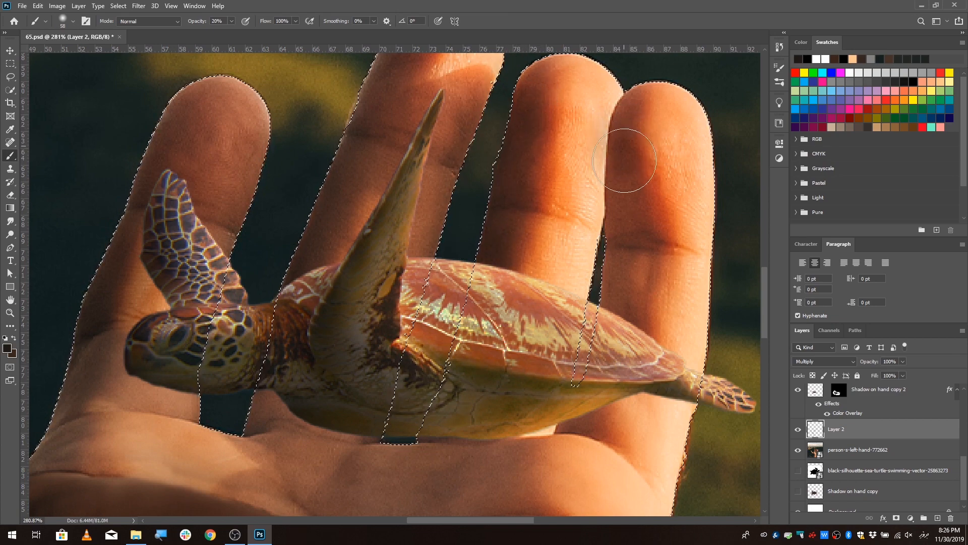
# - Shade the shadowed edges of the little and middle fingers with the same soft 20% brush
pyautogui.moveTo(624, 162)
pyautogui.mouseDown()
pyautogui.moveTo(635, 216)
pyautogui.moveTo(623, 309)
pyautogui.moveTo(594, 400)
pyautogui.mouseUp()
pyautogui.scroll(-5, 519, 290)
pyautogui.scroll(4, 391, 185)
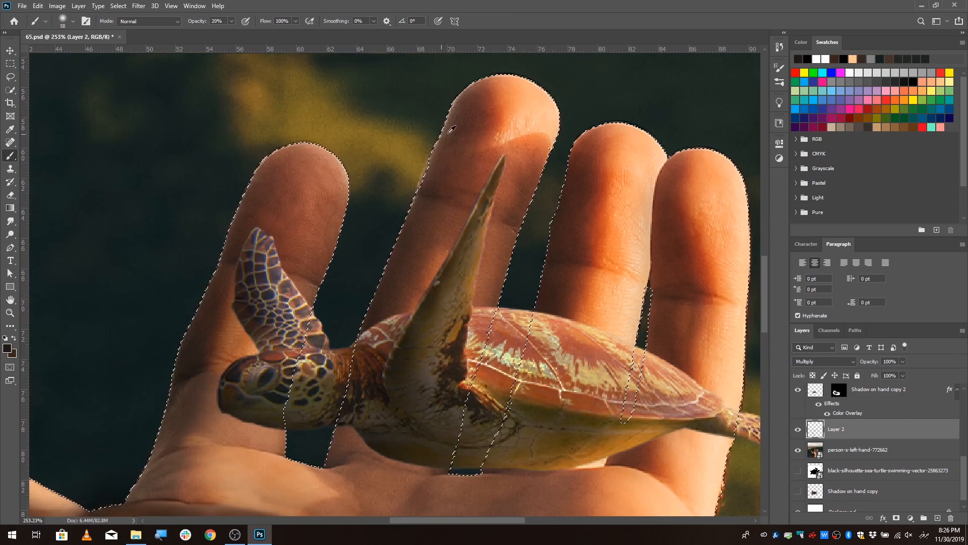
pyautogui.moveTo(450, 112)
pyautogui.mouseDown()
pyautogui.moveTo(452, 113)
pyautogui.moveTo(345, 442)
pyautogui.mouseUp()
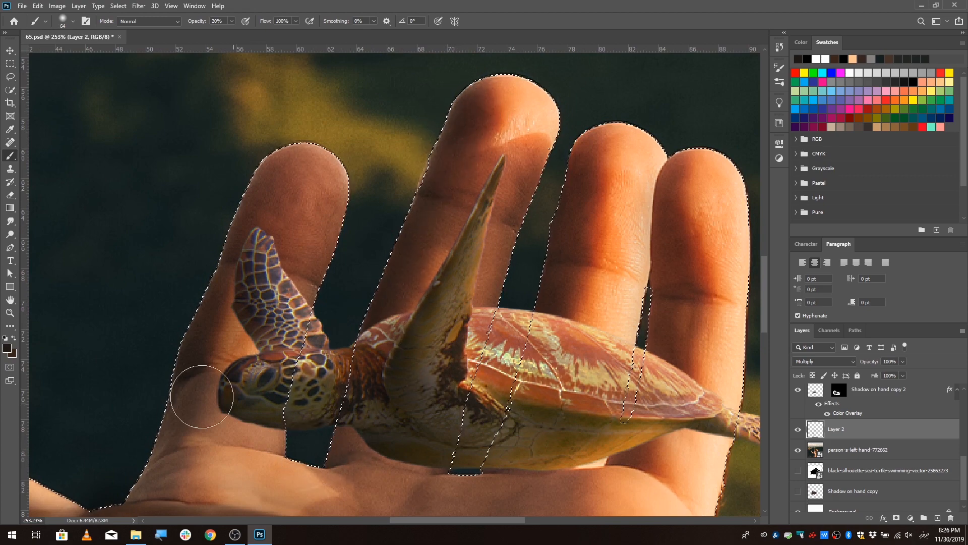
# - Shade the shadowed outer edge of the thumb and wrist with the soft dark 20% brush and clear the hand selection
pyautogui.moveTo(202, 397)
pyautogui.mouseDown()
pyautogui.moveTo(150, 434)
pyautogui.moveTo(104, 503)
pyautogui.mouseUp()
pyautogui.scroll(-5, 504, 171)
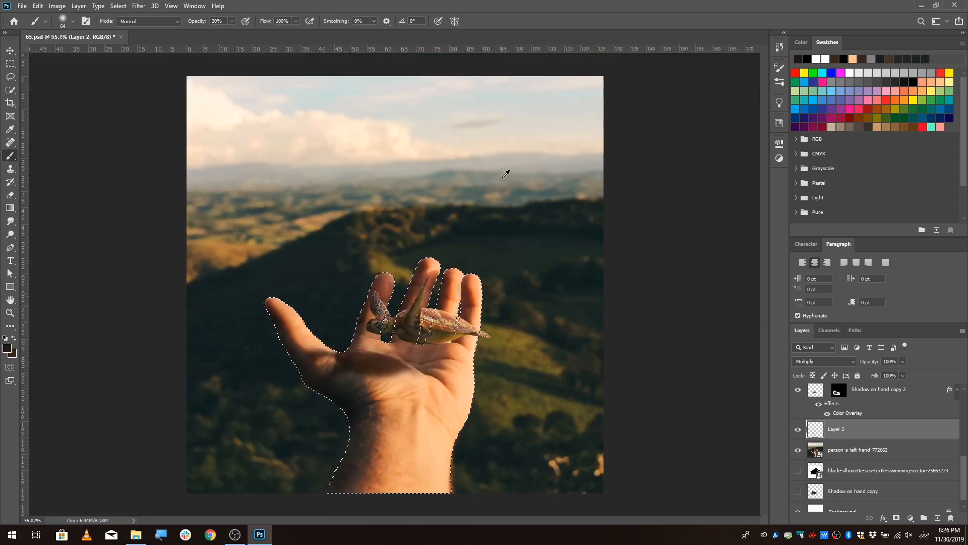
pyautogui.scroll(3, 347, 367)
pyautogui.moveTo(272, 346); pyautogui.dragTo(323, 348)
pyautogui.moveTo(237, 335)
pyautogui.mouseDown()
pyautogui.moveTo(270, 410)
pyautogui.moveTo(347, 485)
pyautogui.mouseUp()
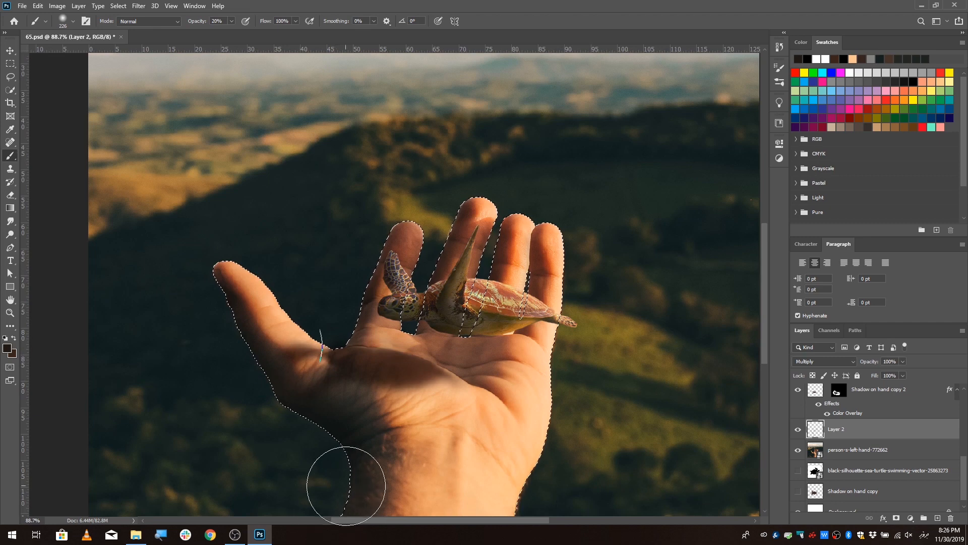
pyautogui.scroll(-6, 348, 484)
pyautogui.hotkey('ctrl', 'd')
pyautogui.scroll(2, 438, 386)
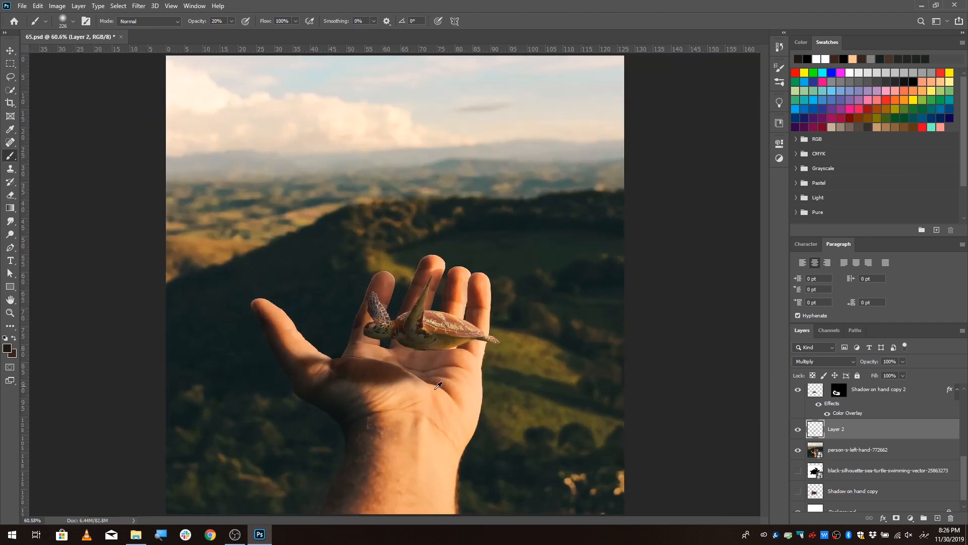
# - Compare the hand with the shading layer and the palm shadow layer switched off and on
pyautogui.click(823, 363)
pyautogui.click(884, 184)
pyautogui.click(797, 429)
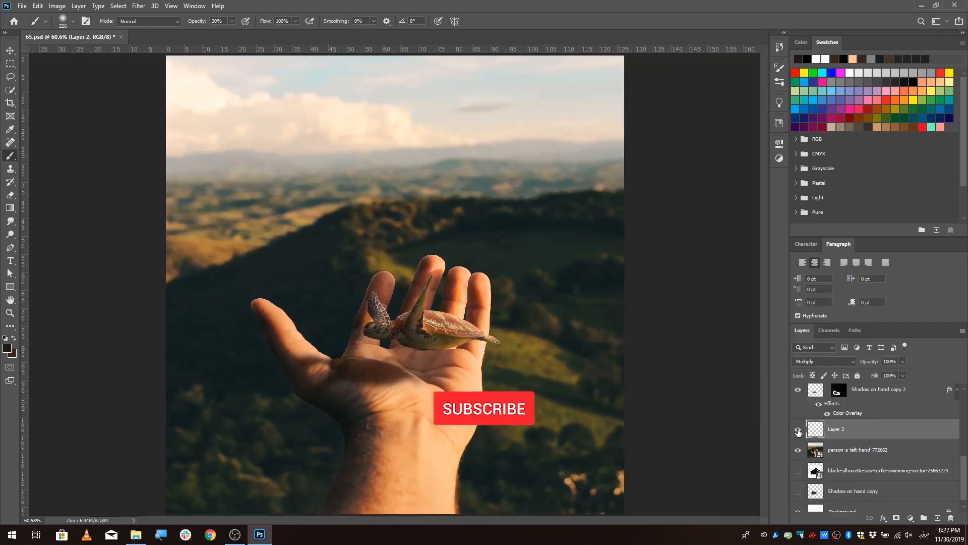
pyautogui.click(10, 51)
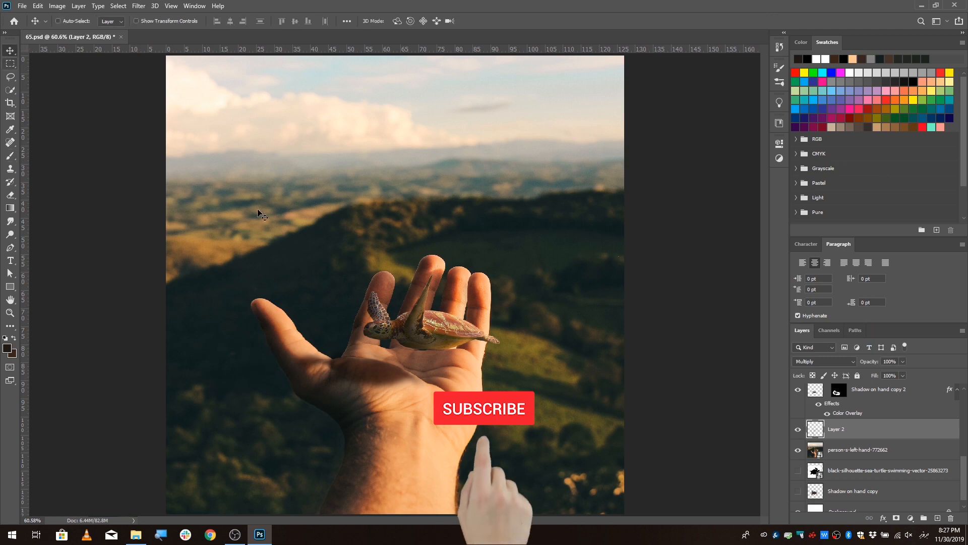
pyautogui.scroll(4, 356, 384)
pyautogui.scroll(3, 856, 417)
pyautogui.scroll(-1, 822, 459)
pyautogui.click(797, 473)
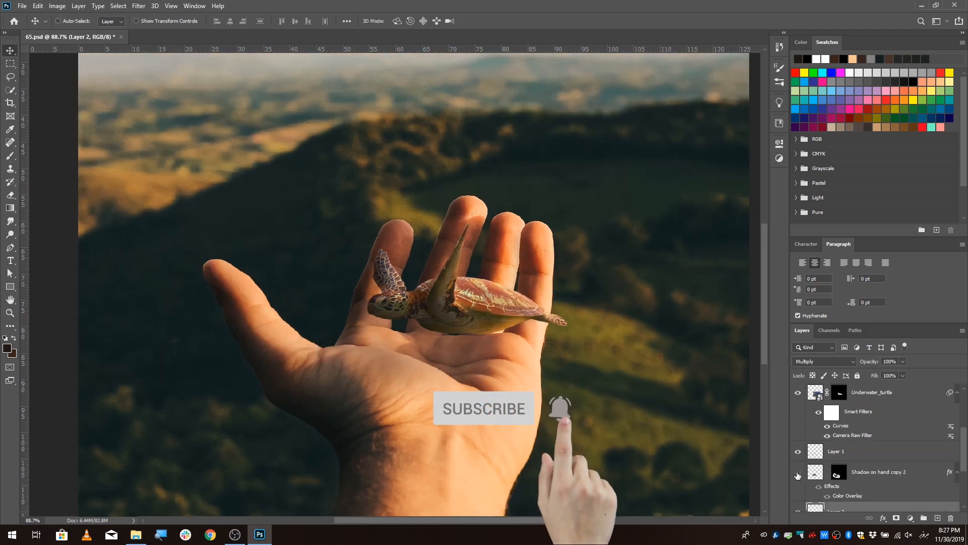
pyautogui.click(798, 473)
# - Soften the palm shadow's lower edge by painting black on the Shadow on hand copy 2 mask at 20% opacity
pyautogui.click(837, 475)
pyautogui.click(10, 155)
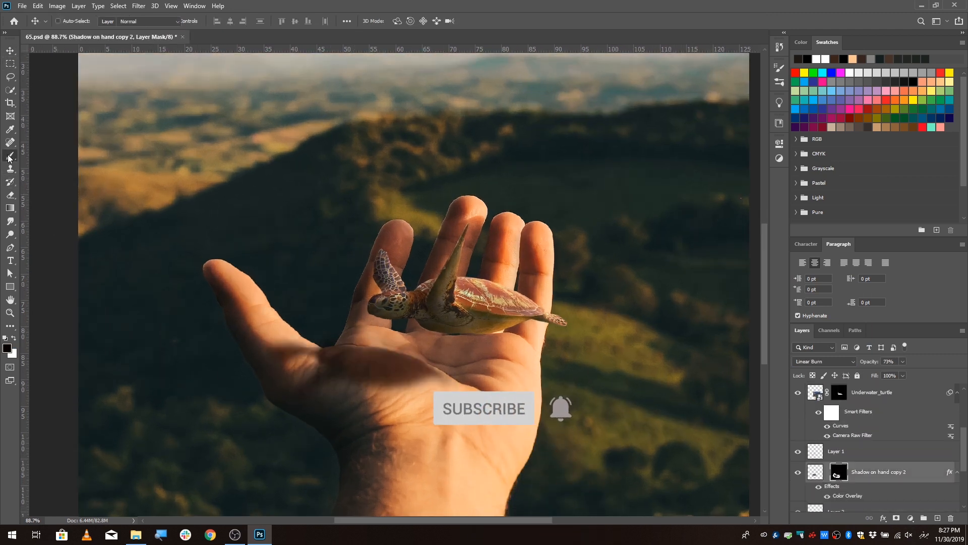
pyautogui.moveTo(319, 405); pyautogui.dragTo(308, 399)
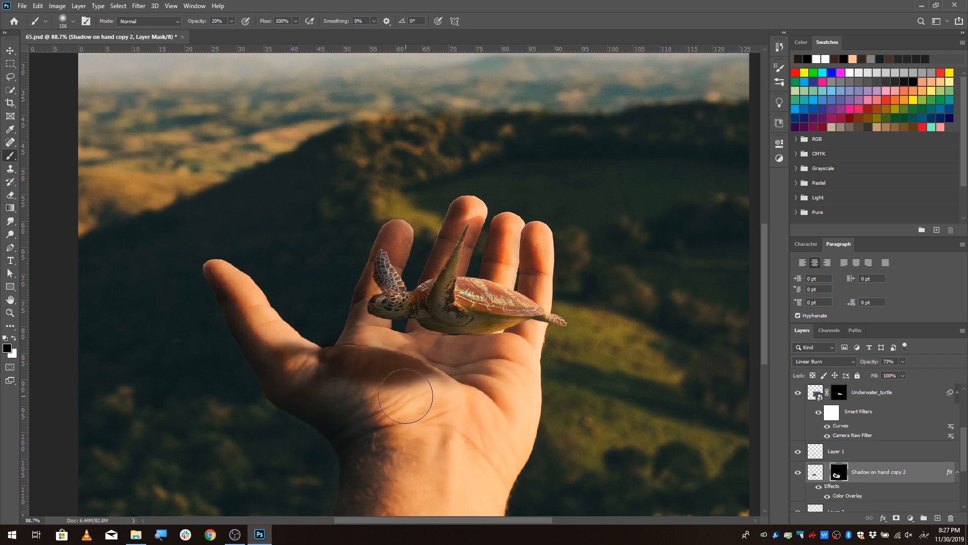
pyautogui.moveTo(409, 393); pyautogui.dragTo(389, 393)
pyautogui.scroll(5, 399, 392)
pyautogui.moveTo(453, 384); pyautogui.dragTo(438, 387)
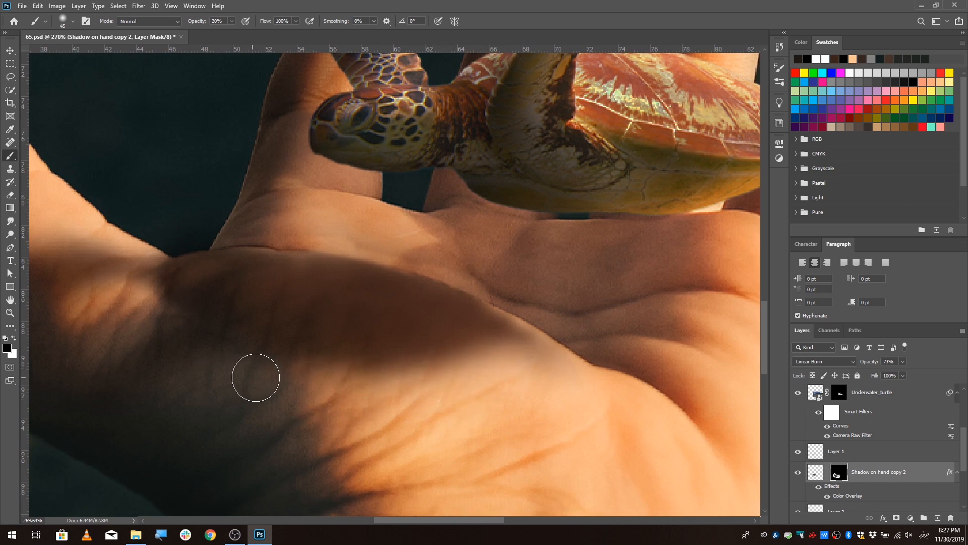
pyautogui.moveTo(256, 377); pyautogui.dragTo(465, 378)
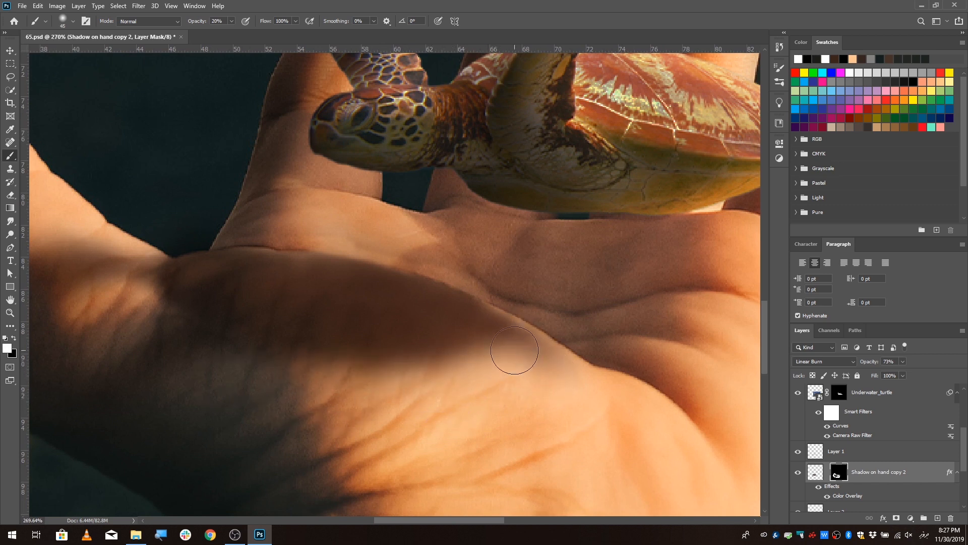
# - Extend the palm shadow along the palm crease by painting white on its mask with a small soft brush at 60% opacity
pyautogui.moveTo(516, 339)
pyautogui.mouseDown()
pyautogui.moveTo(582, 377)
pyautogui.moveTo(511, 358)
pyautogui.moveTo(303, 242)
pyautogui.mouseUp()
pyautogui.hotkey('ctrl', 'z')
pyautogui.scroll(13, 547, 328)
pyautogui.keyDown('alt'); pyautogui.rightClick(364, 317); pyautogui.keyUp('alt')
pyautogui.click(599, 411)
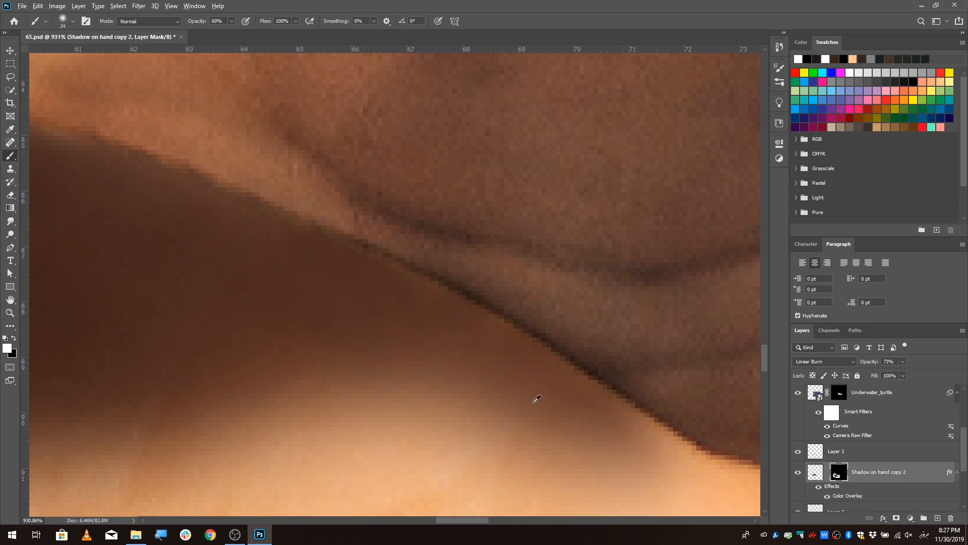
pyautogui.scroll(-20, 534, 402)
pyautogui.scroll(12, 350, 364)
pyautogui.keyDown('alt'); pyautogui.rightClick(408, 306); pyautogui.keyUp('alt')
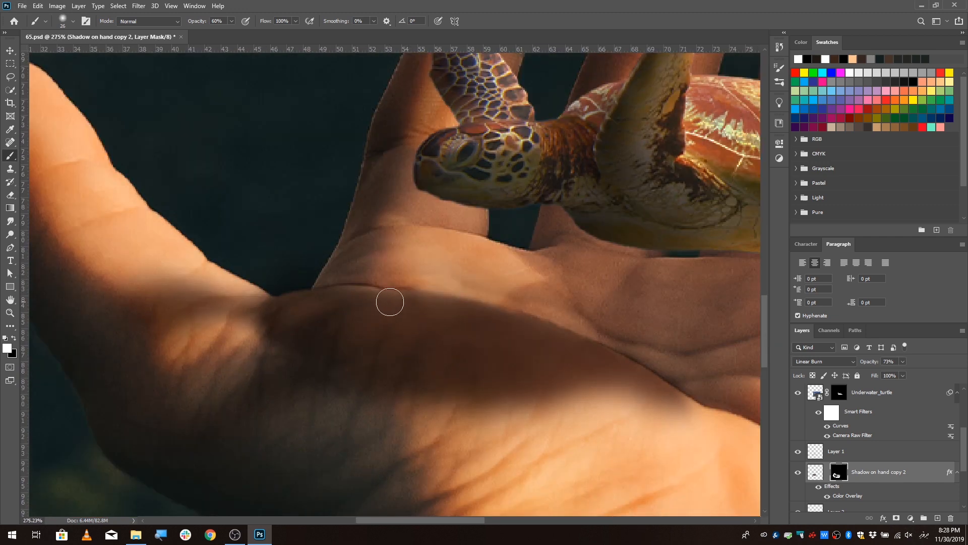
pyautogui.scroll(-10, 564, 358)
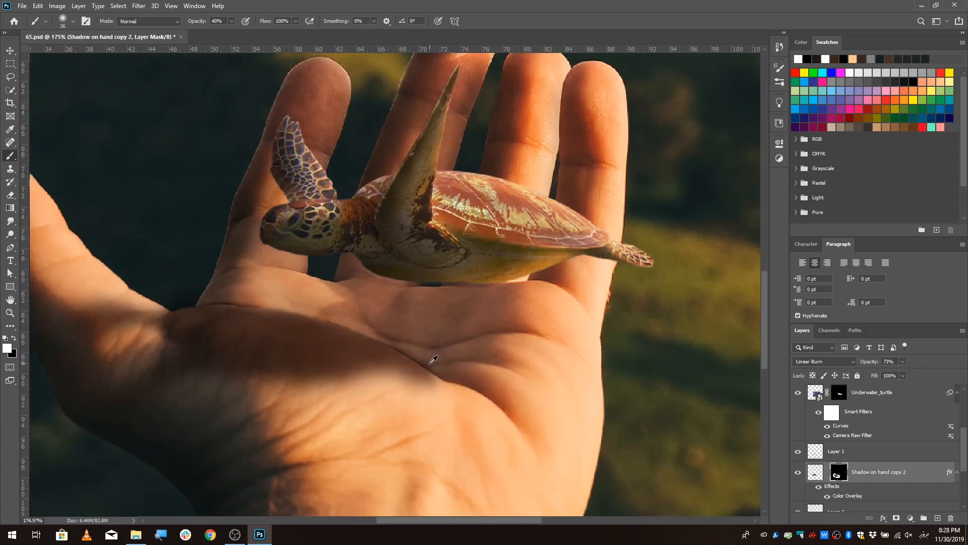
# - Remove the shadow spilling above the palm crease by painting black on the mask with a small 11 px brush at 40% opacity
pyautogui.scroll(15, 432, 361)
pyautogui.keyDown('alt'); pyautogui.rightClick(185, 245); pyautogui.keyUp('alt')
pyautogui.keyDown('alt'); pyautogui.rightClick(317, 244); pyautogui.keyUp('alt')
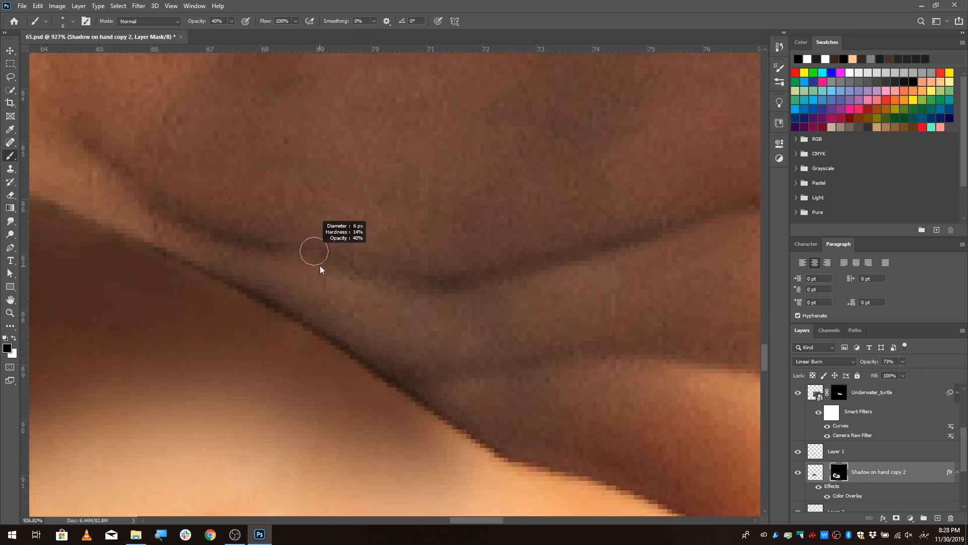
pyautogui.keyDown('alt'); pyautogui.rightClick(280, 249); pyautogui.keyUp('alt')
pyautogui.moveTo(208, 247); pyautogui.dragTo(534, 438)
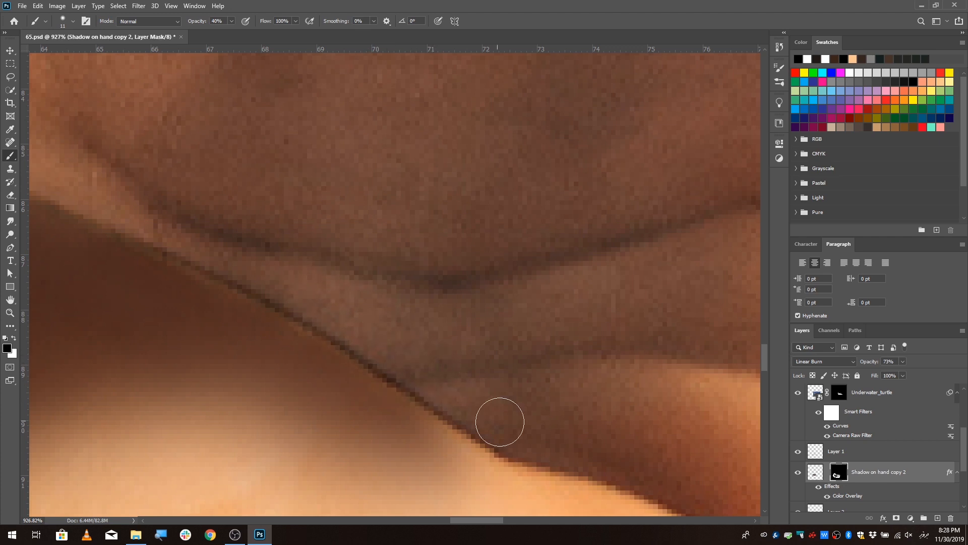
pyautogui.moveTo(188, 220); pyautogui.dragTo(544, 339)
pyautogui.scroll(3, 519, 347)
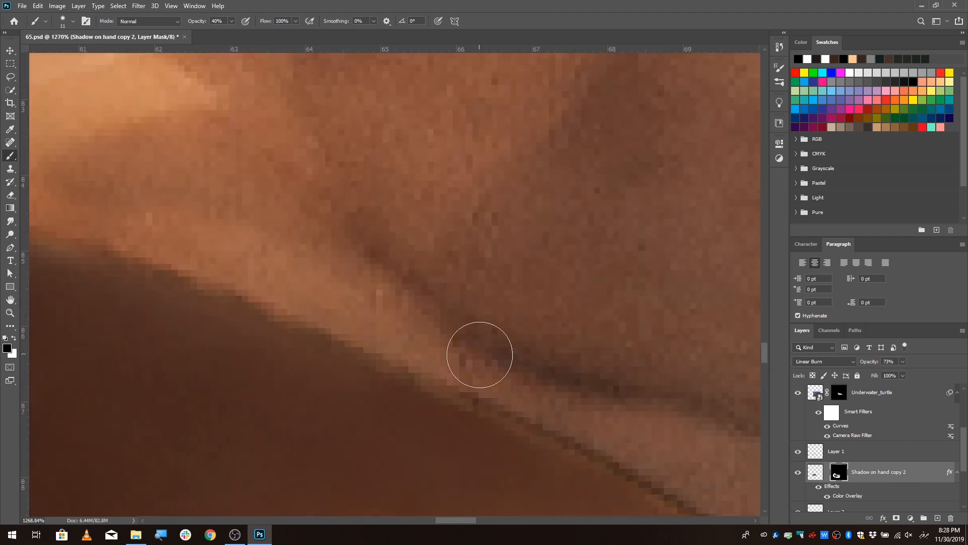
pyautogui.moveTo(231, 307); pyautogui.dragTo(596, 337)
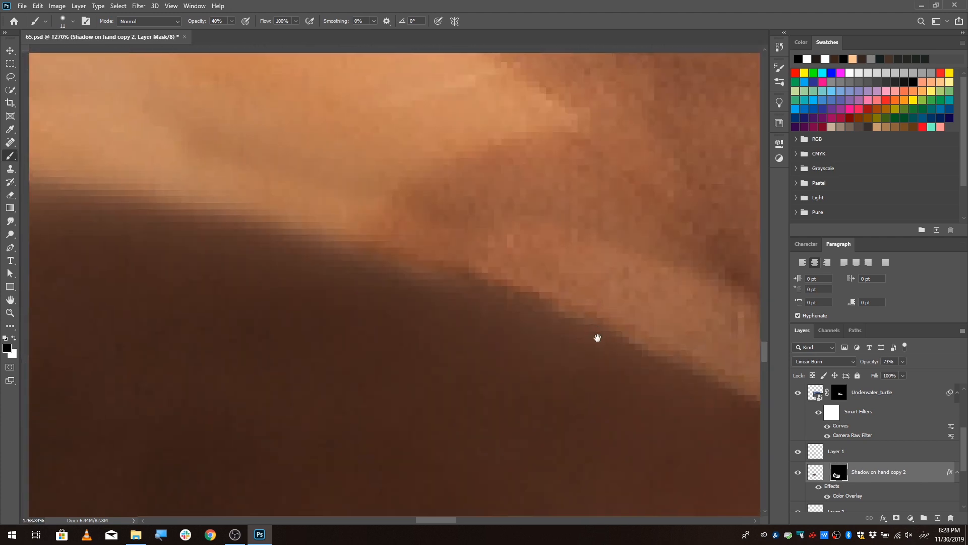
pyautogui.hotkey('ctrl', '0')
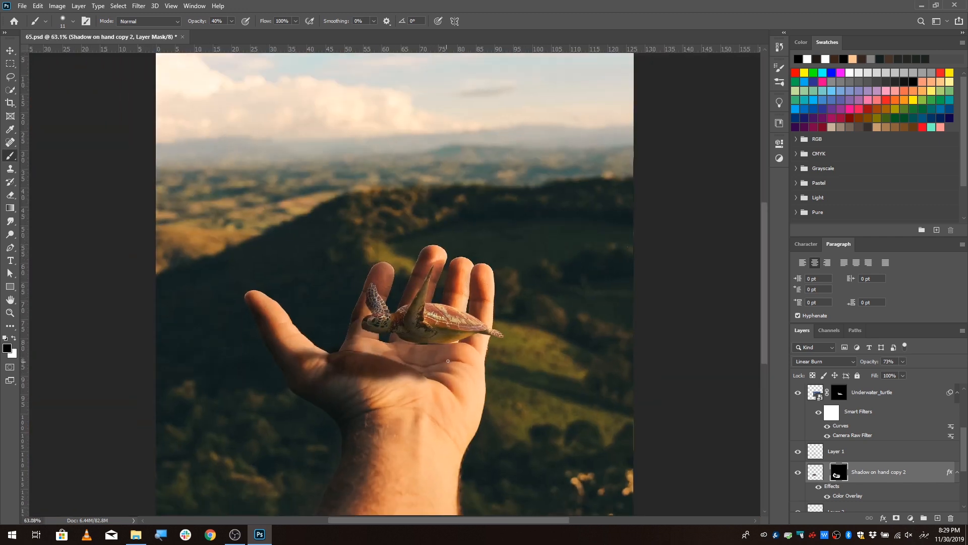
# - Soften the palm shadow with a large soft 40% brush on its mask and set the layer's opacity to 70%
pyautogui.moveTo(357, 392); pyautogui.dragTo(453, 427)
pyautogui.moveTo(894, 371); pyautogui.dragTo(902, 373)
pyautogui.scroll(-1, 897, 365)
pyautogui.moveTo(359, 351)
pyautogui.mouseDown()
pyautogui.moveTo(353, 399)
pyautogui.moveTo(370, 406)
pyautogui.moveTo(347, 403)
pyautogui.moveTo(415, 412)
pyautogui.mouseUp()
pyautogui.scroll(-5, 389, 426)
pyautogui.scroll(3, 309, 325)
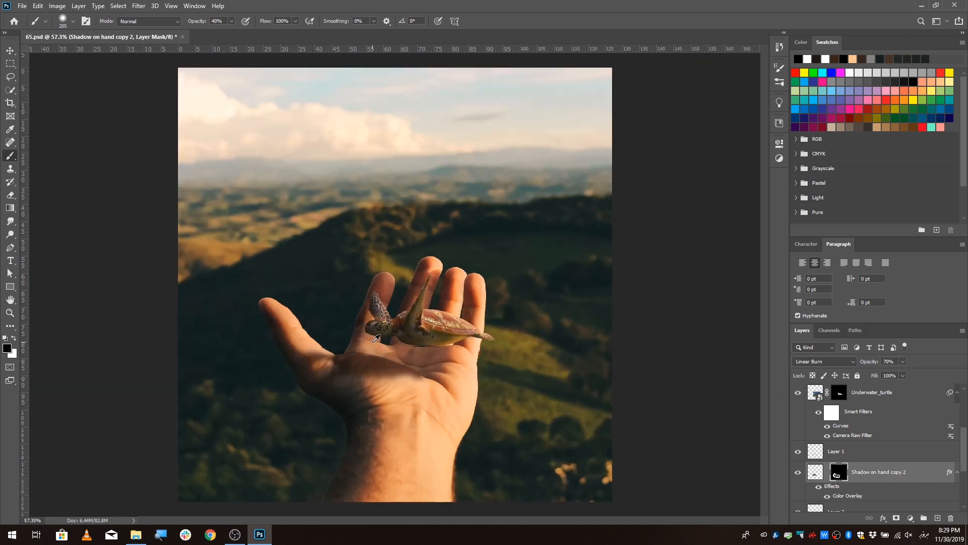
# - Add a new layer above the Highlight copy layer and activate the Gradient tool
pyautogui.press('v')
pyautogui.scroll(5, 863, 403)
pyautogui.click(864, 395)
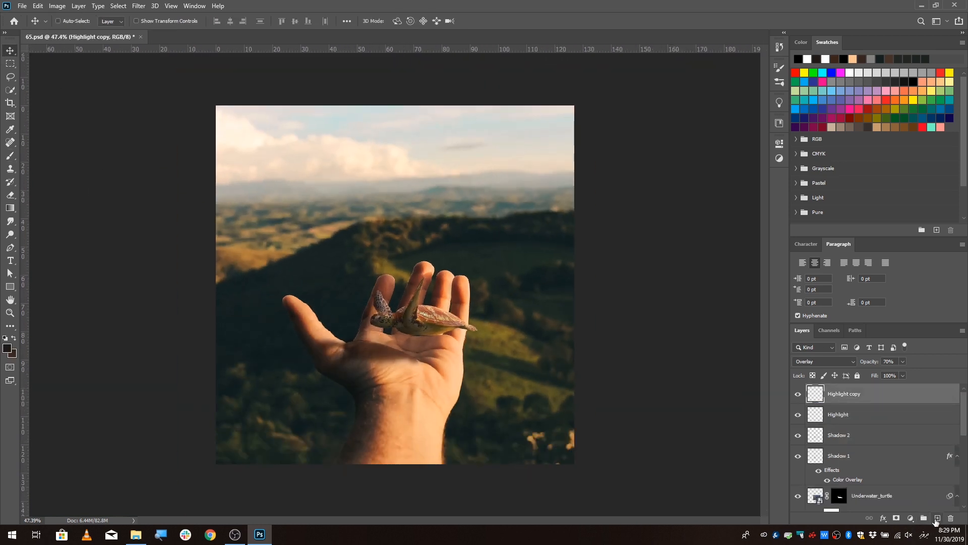
pyautogui.click(937, 518)
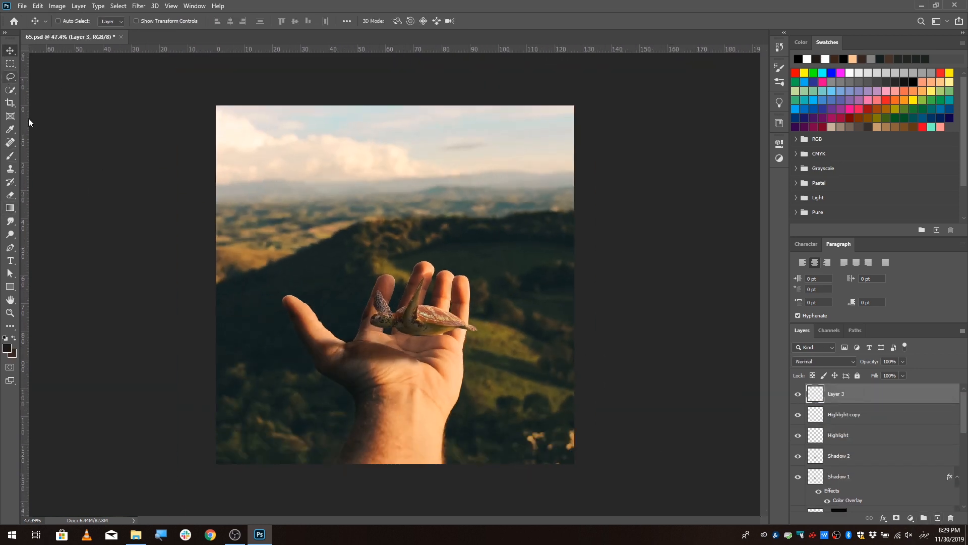
pyautogui.click(11, 211)
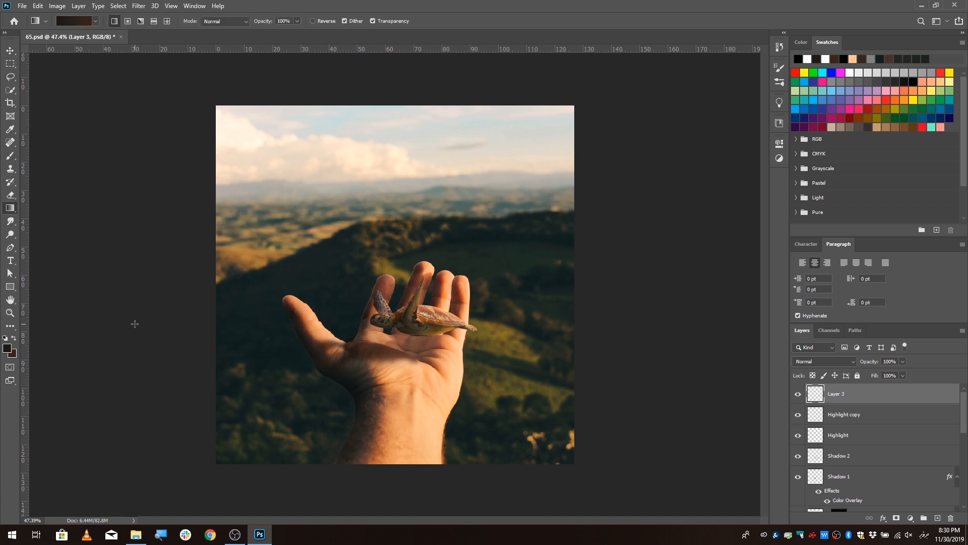
# - Try the Black, White gradient preset across the new layer and undo it
pyautogui.moveTo(135, 324); pyautogui.dragTo(132, 324)
pyautogui.hotkey('ctrl', 'z')
pyautogui.click(81, 22)
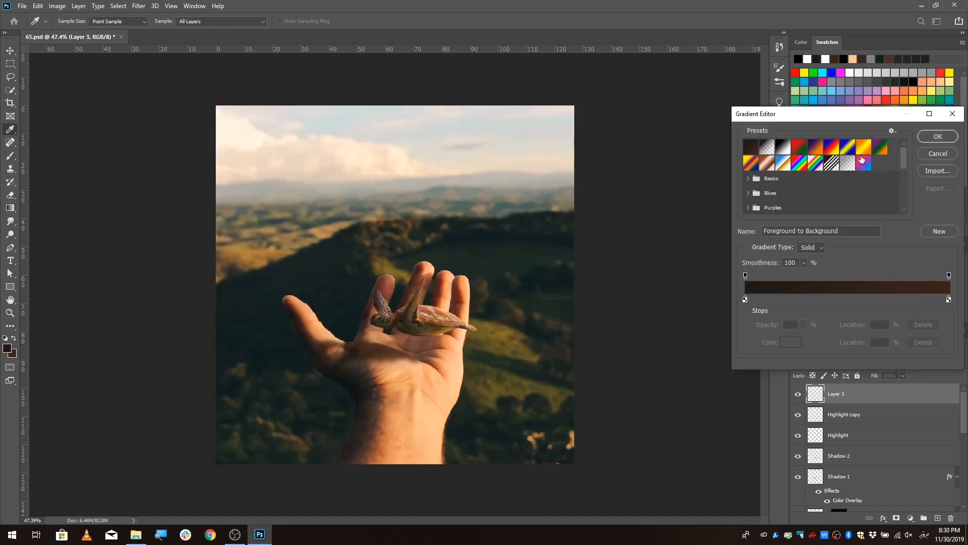
pyautogui.click(783, 147)
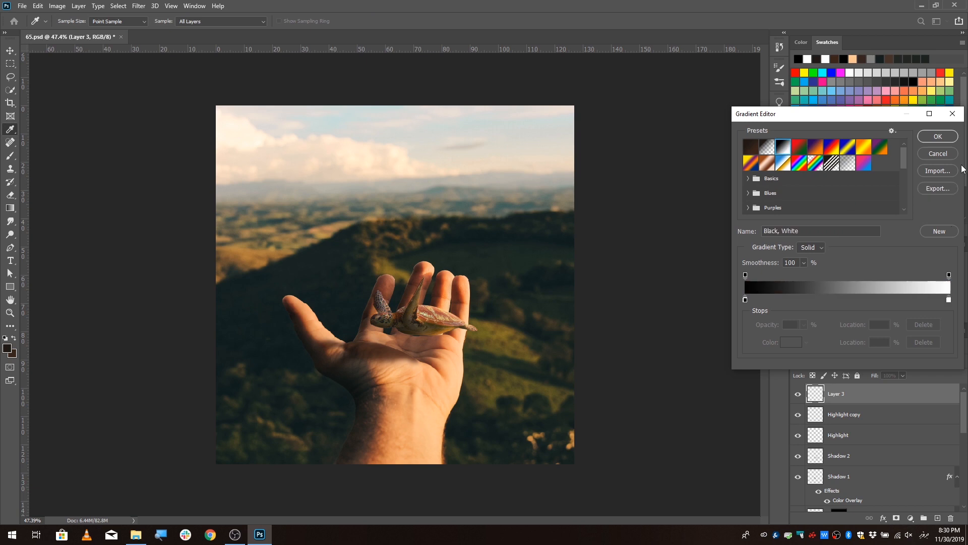
pyautogui.click(937, 137)
pyautogui.moveTo(574, 275); pyautogui.dragTo(127, 297)
pyautogui.hotkey('ctrl', 'z')
pyautogui.hotkey('ctrl', 'z')
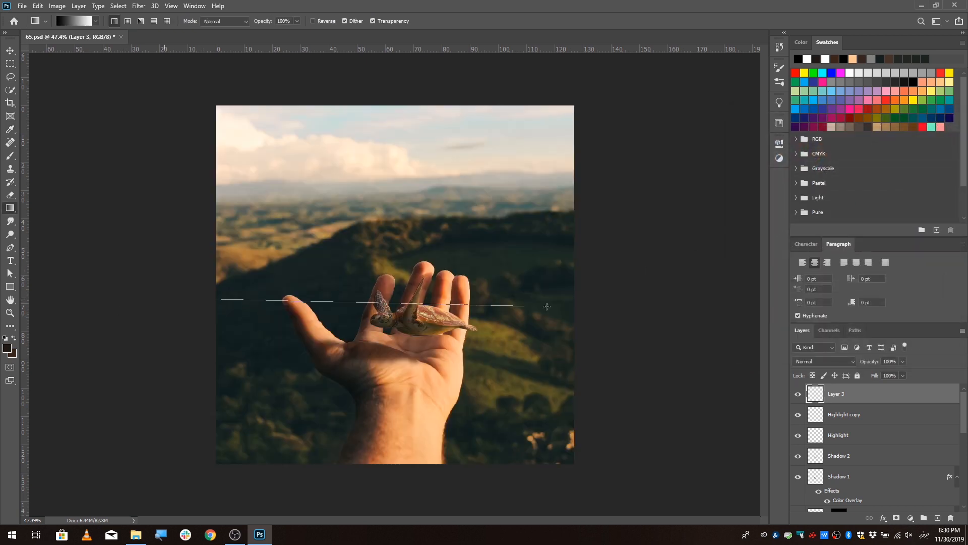
# - Turn the orange and yellow gradient preset into a two-stop gradient with its end stop set to pale yellow ffec86
pyautogui.click(76, 21)
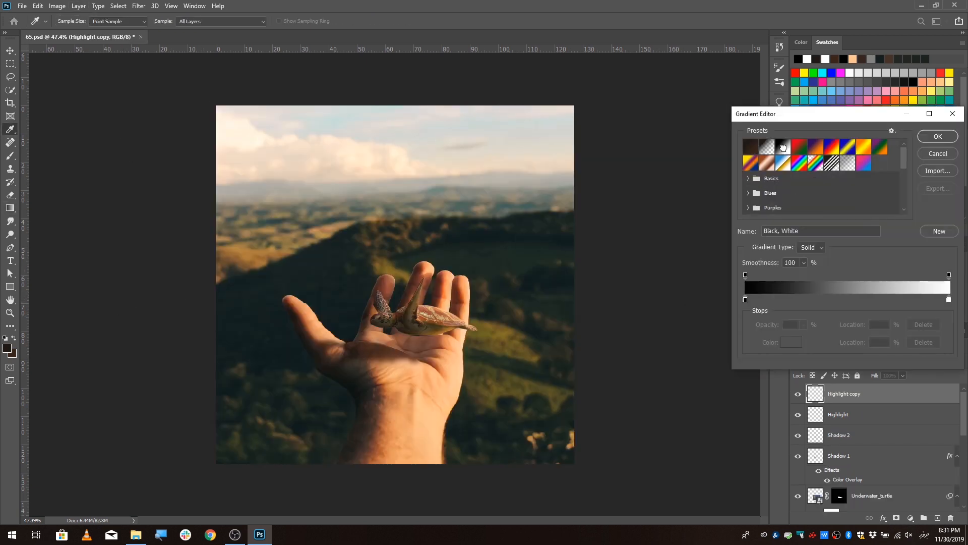
pyautogui.click(865, 146)
pyautogui.moveTo(948, 300); pyautogui.dragTo(940, 322)
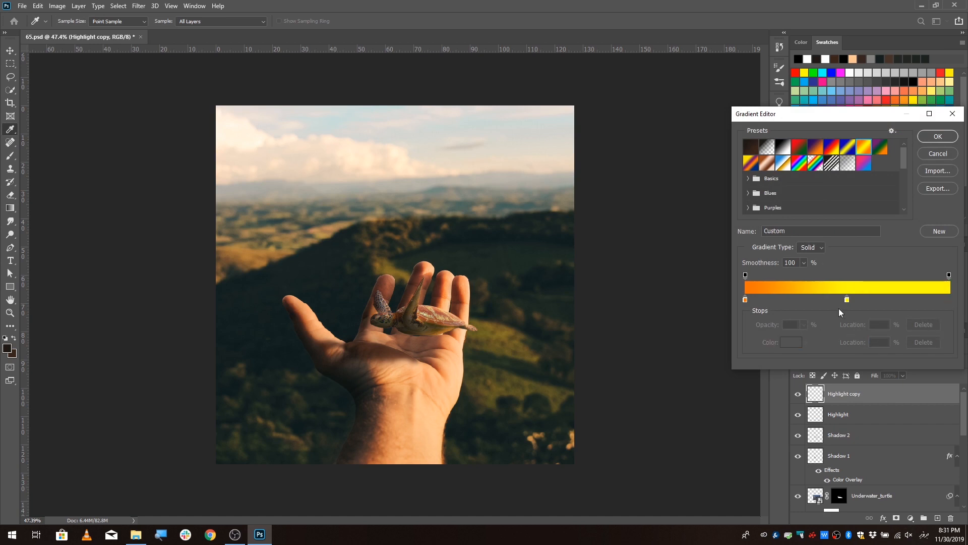
pyautogui.moveTo(847, 300); pyautogui.dragTo(957, 300)
pyautogui.doubleClick(950, 300)
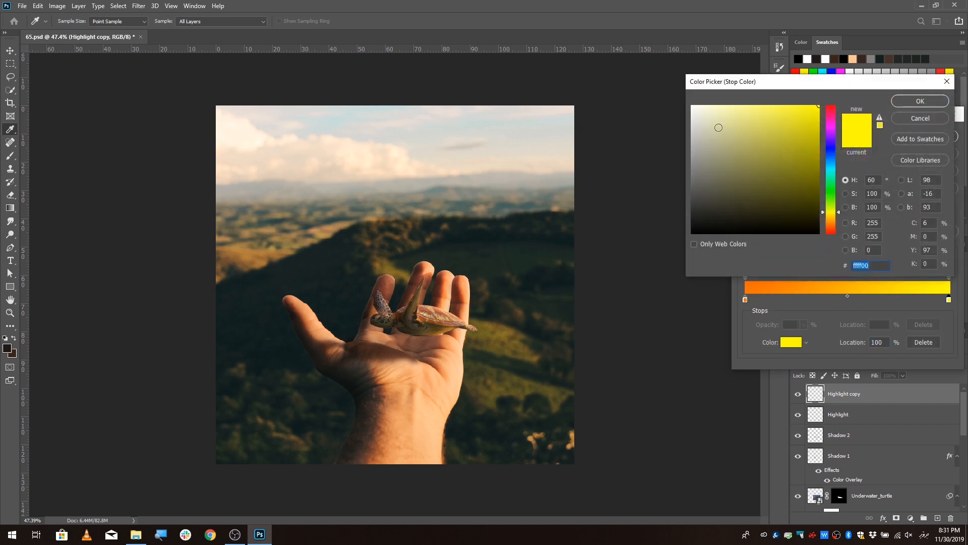
pyautogui.moveTo(833, 205); pyautogui.dragTo(834, 216)
pyautogui.click(727, 111)
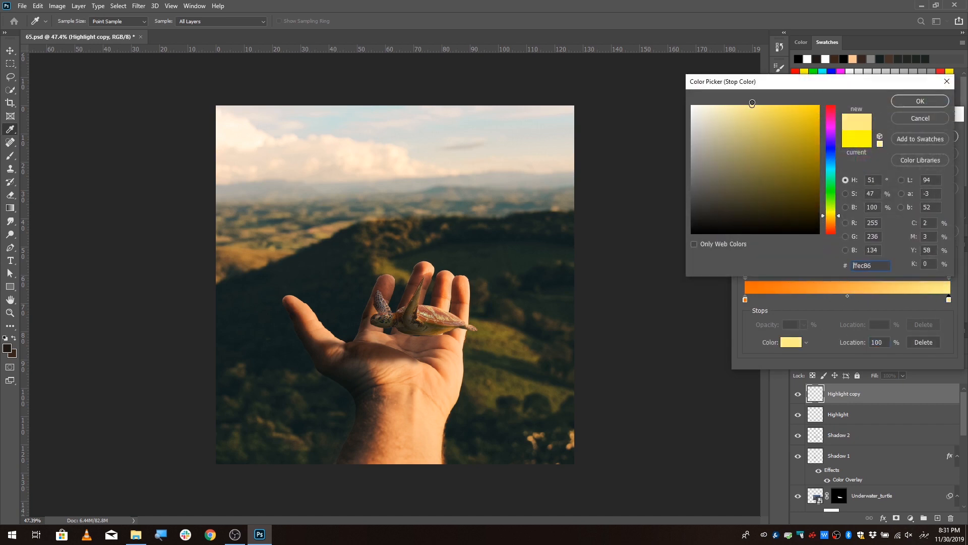
pyautogui.click(920, 100)
# - Set the gradient's start stop to brown 664023 and confirm the custom gradient
pyautogui.doubleClick(745, 299)
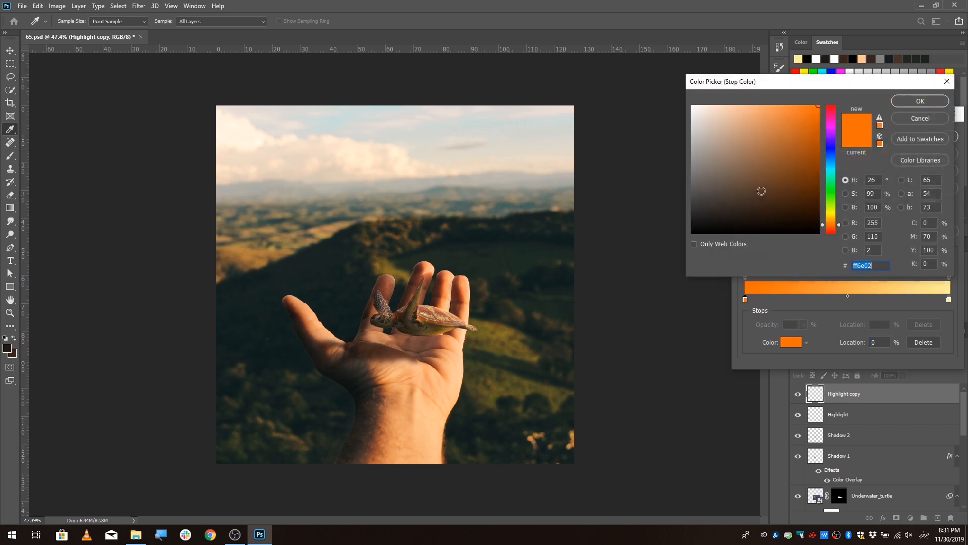
pyautogui.click(773, 173)
pyautogui.moveTo(777, 188); pyautogui.dragTo(775, 182)
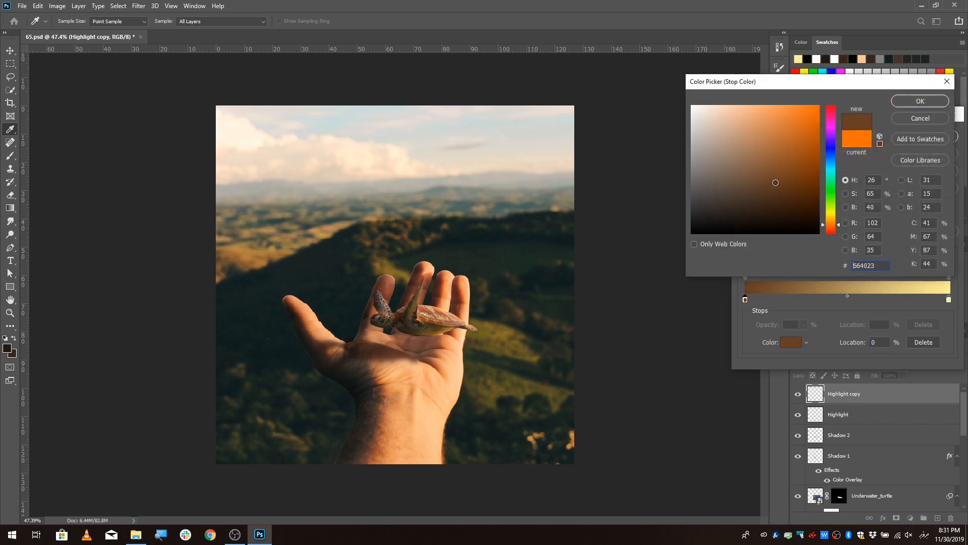
pyautogui.click(937, 99)
pyautogui.click(937, 141)
# - Fill the Highlight copy layer with the brown-to-yellow gradient, light toward the right, and set it to Screen at 75% opacity
pyautogui.moveTo(588, 274); pyautogui.dragTo(74, 340)
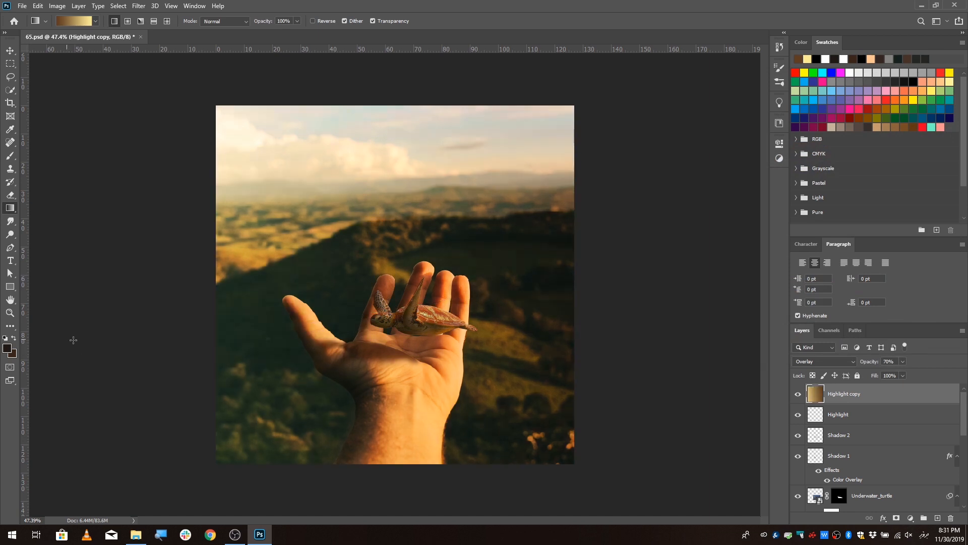
pyautogui.moveTo(217, 330); pyautogui.dragTo(632, 254)
pyautogui.click(847, 361)
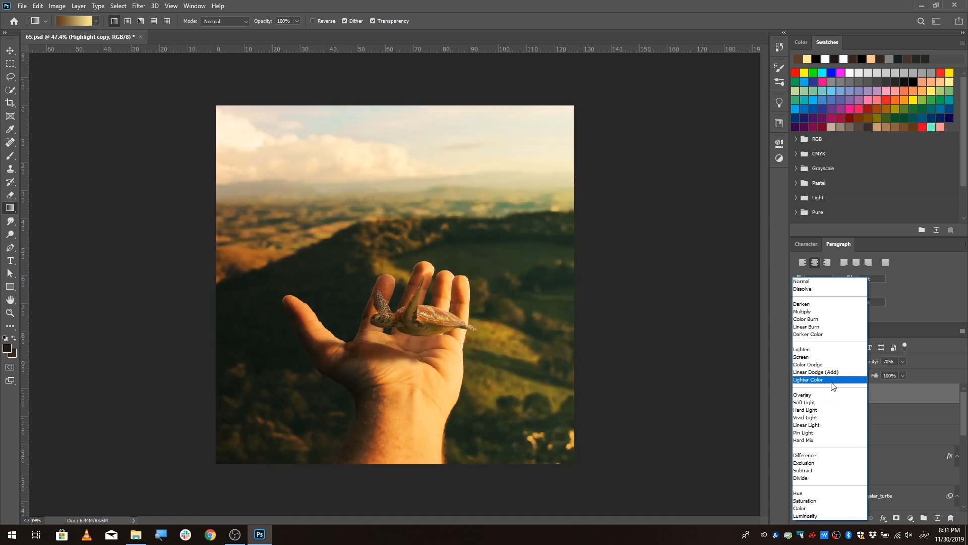
pyautogui.click(822, 358)
pyautogui.moveTo(898, 368)
pyautogui.mouseDown()
pyautogui.moveTo(885, 372)
pyautogui.moveTo(906, 375)
pyautogui.mouseUp()
# - Add a layer mask to the Highlight copy layer and ready a large soft brush for it
pyautogui.press('b')
pyautogui.scroll(-2, 501, 323)
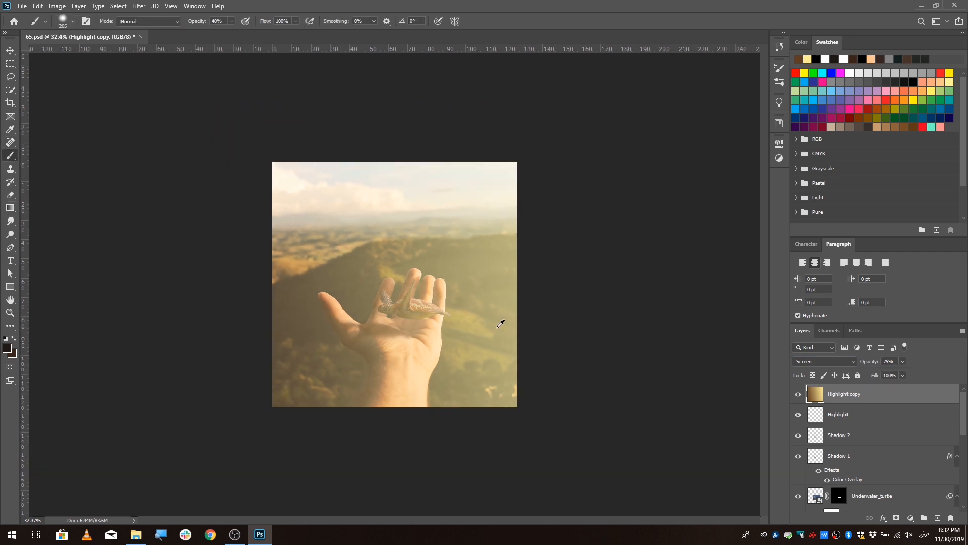
pyautogui.click(896, 518)
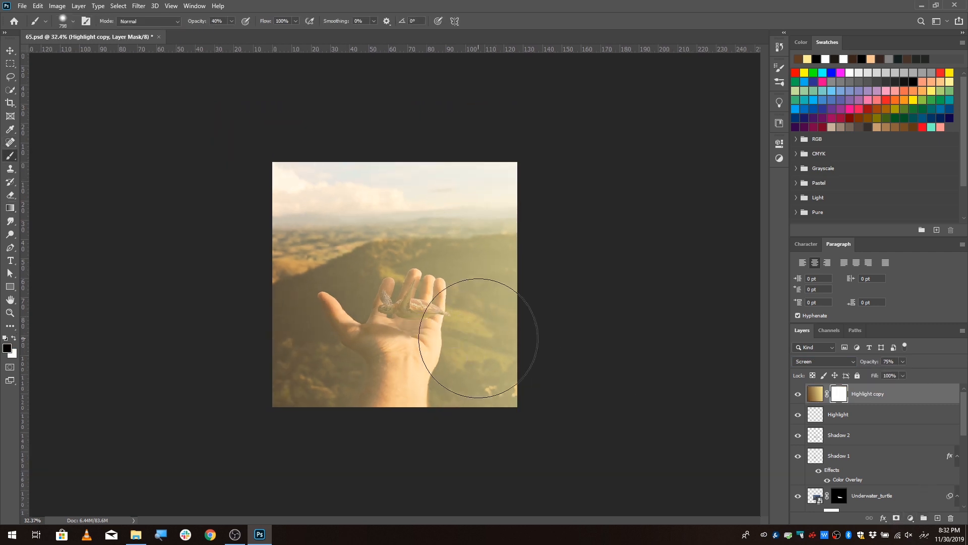
# - Paint black at 30% brush opacity on the Highlight copy mask to fade the overlay across the lower image, left side and sky
pyautogui.scroll(1, 404, 305)
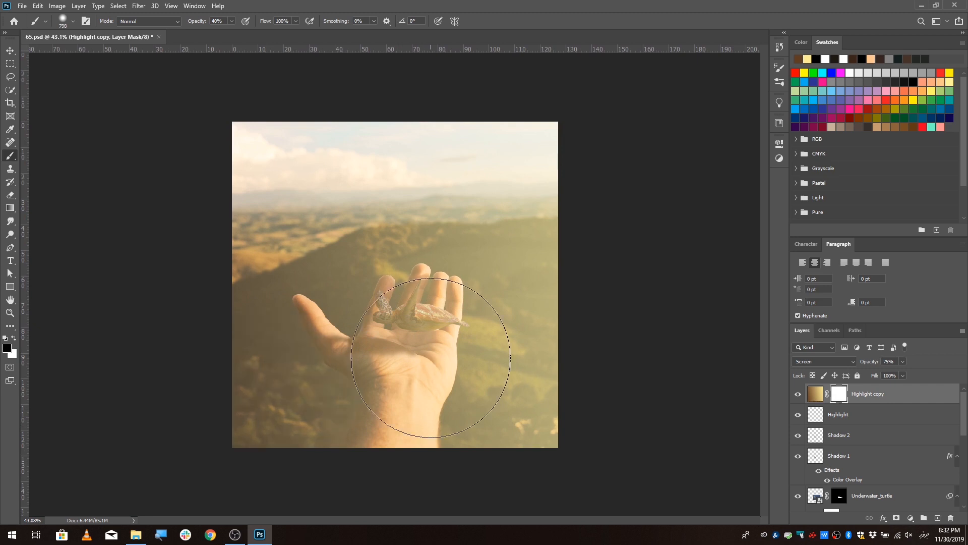
pyautogui.keyDown('alt'); pyautogui.rightClick(422, 348); pyautogui.keyUp('alt')
pyautogui.press('3')
pyautogui.moveTo(490, 426)
pyautogui.mouseDown()
pyautogui.moveTo(462, 444)
pyautogui.moveTo(212, 430)
pyautogui.mouseUp()
pyautogui.moveTo(293, 166)
pyautogui.mouseDown()
pyautogui.moveTo(336, 219)
pyautogui.moveTo(433, 149)
pyautogui.moveTo(279, 188)
pyautogui.mouseUp()
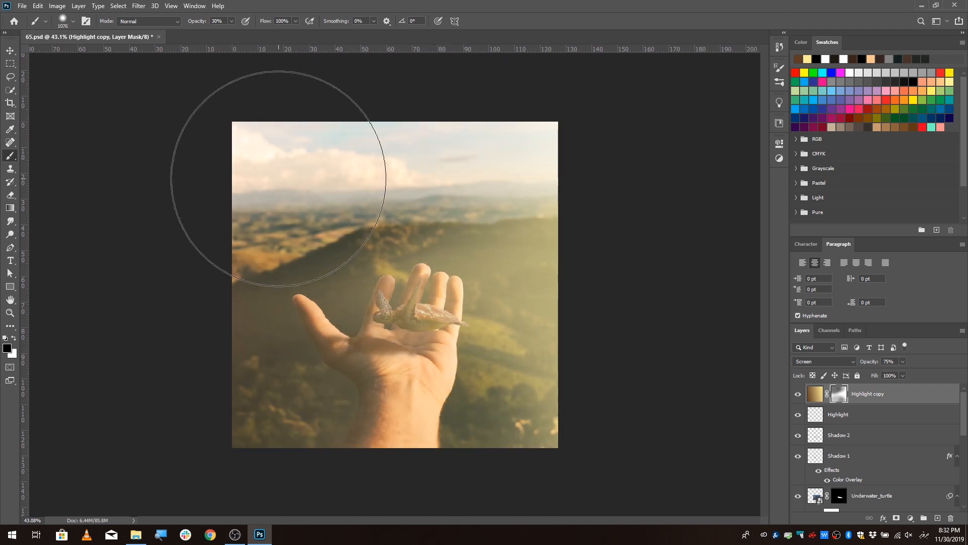
pyautogui.moveTo(353, 395)
pyautogui.mouseDown()
pyautogui.moveTo(458, 411)
pyautogui.moveTo(415, 169)
pyautogui.moveTo(404, 199)
pyautogui.moveTo(207, 202)
pyautogui.mouseUp()
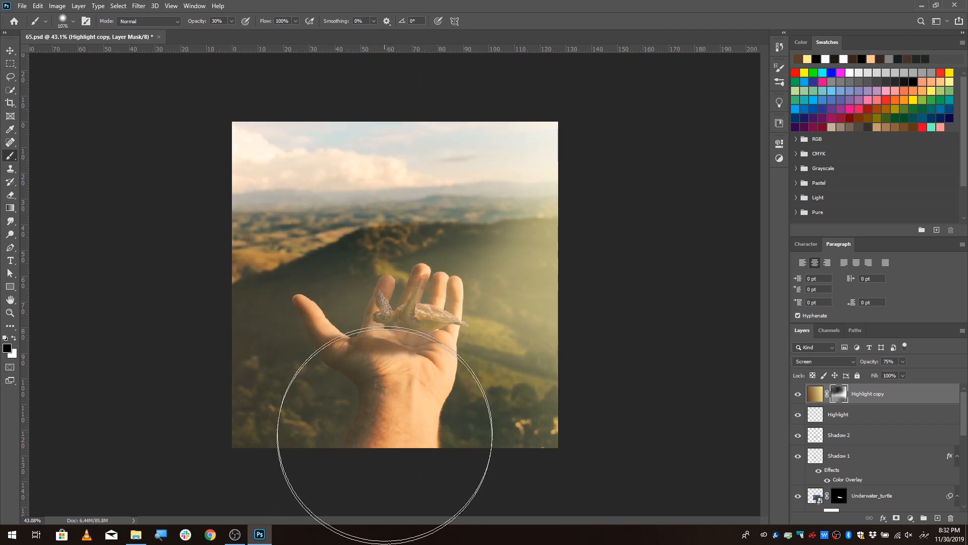
pyautogui.scroll(5, 383, 262)
pyautogui.scroll(-9, 383, 261)
# - Undo the latest Highlight copy mask strokes, paint black along the image's bottom and restore part of the sky with white
pyautogui.moveTo(474, 196); pyautogui.dragTo(526, 147)
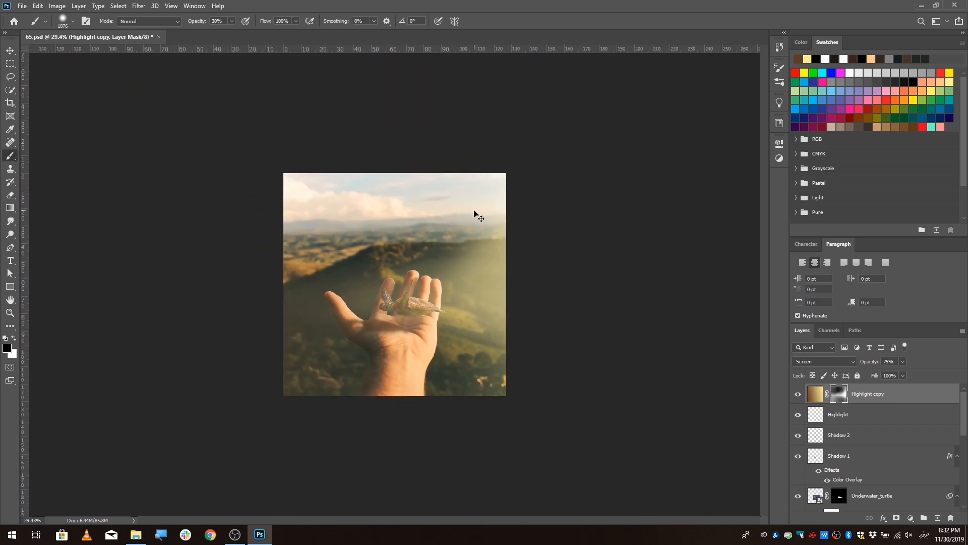
pyautogui.hotkey('ctrl', 'z')
pyautogui.hotkey('ctrl', 'z')
pyautogui.hotkey('ctrl', 'z')
pyautogui.moveTo(491, 412); pyautogui.dragTo(345, 395)
pyautogui.press('x')
pyautogui.moveTo(398, 175)
pyautogui.mouseDown()
pyautogui.moveTo(428, 164)
pyautogui.moveTo(374, 182)
pyautogui.mouseUp()
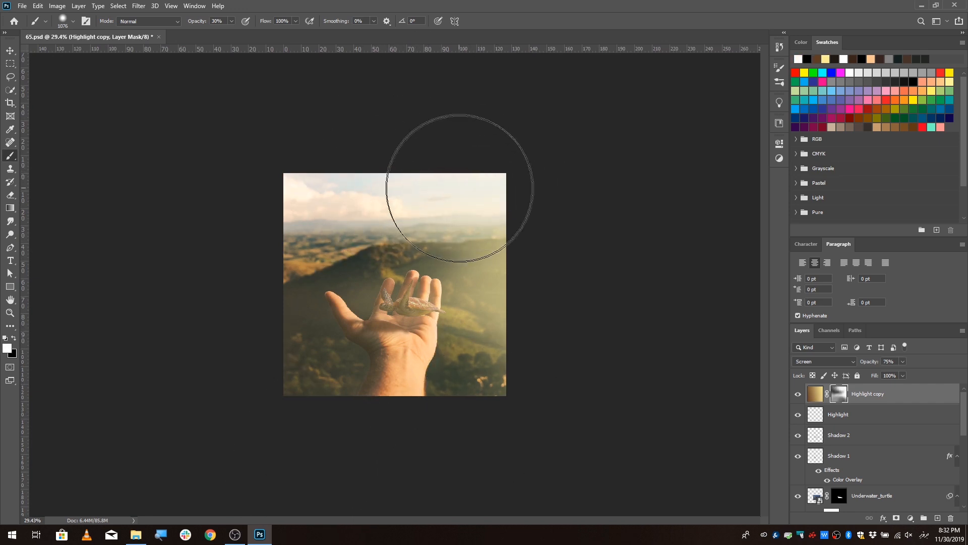
# - Balance the glow around the hill, hand and wrist with alternating black and white touches on the Highlight copy mask
pyautogui.press('x')
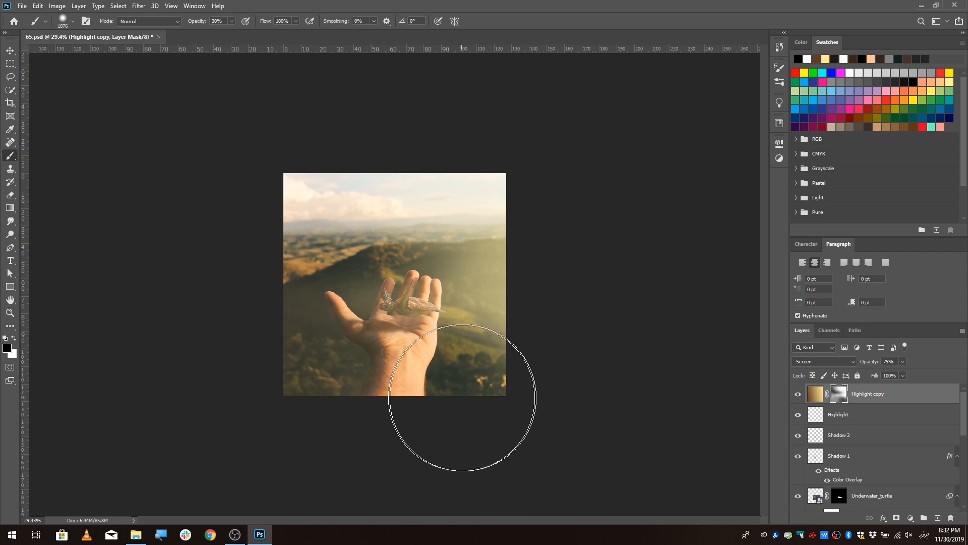
pyautogui.click(375, 244)
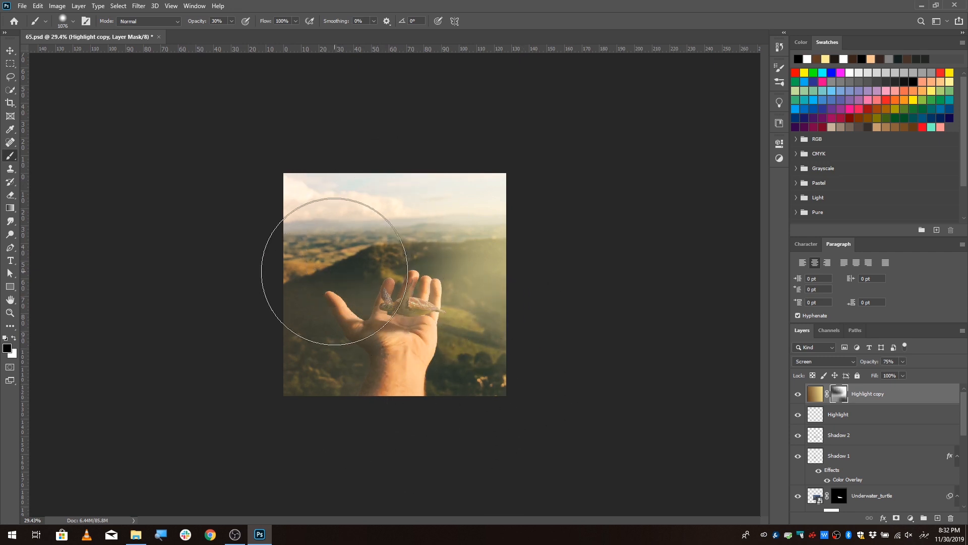
pyautogui.click(347, 256)
pyautogui.press('x')
pyautogui.click(379, 303)
pyautogui.press('x')
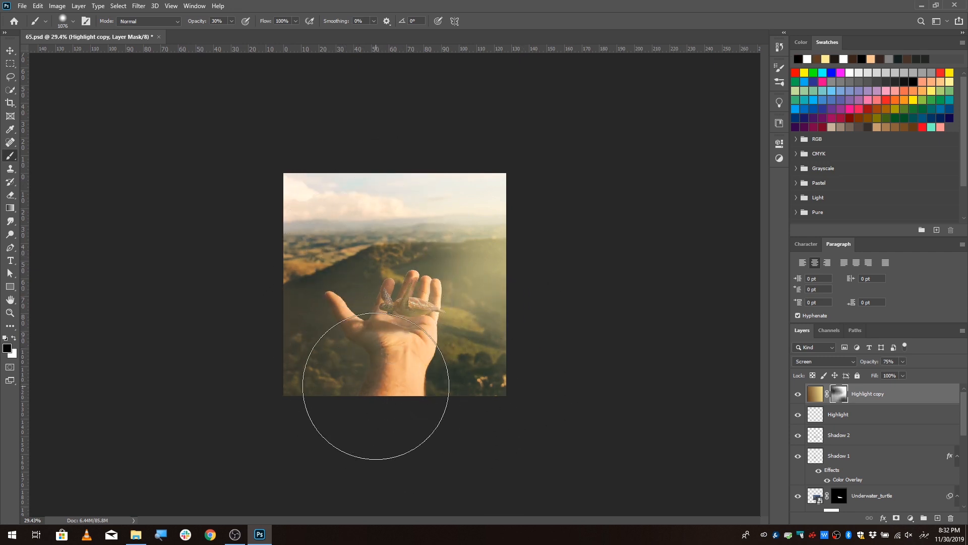
pyautogui.click(377, 387)
# - Lower the Highlight copy layer's opacity to 48%
pyautogui.scroll(7, 386, 354)
pyautogui.scroll(-3, 386, 354)
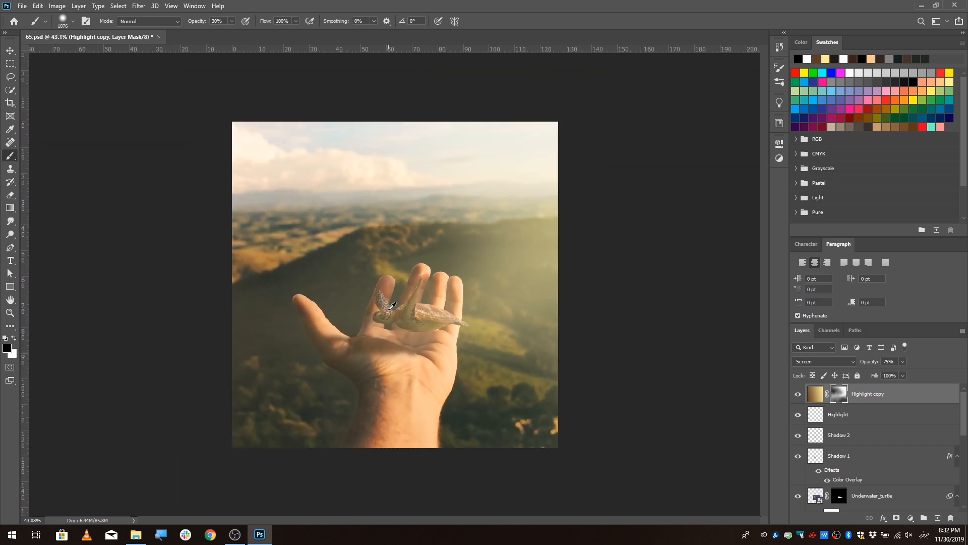
pyautogui.scroll(2, 386, 354)
pyautogui.moveTo(894, 373); pyautogui.dragTo(890, 374)
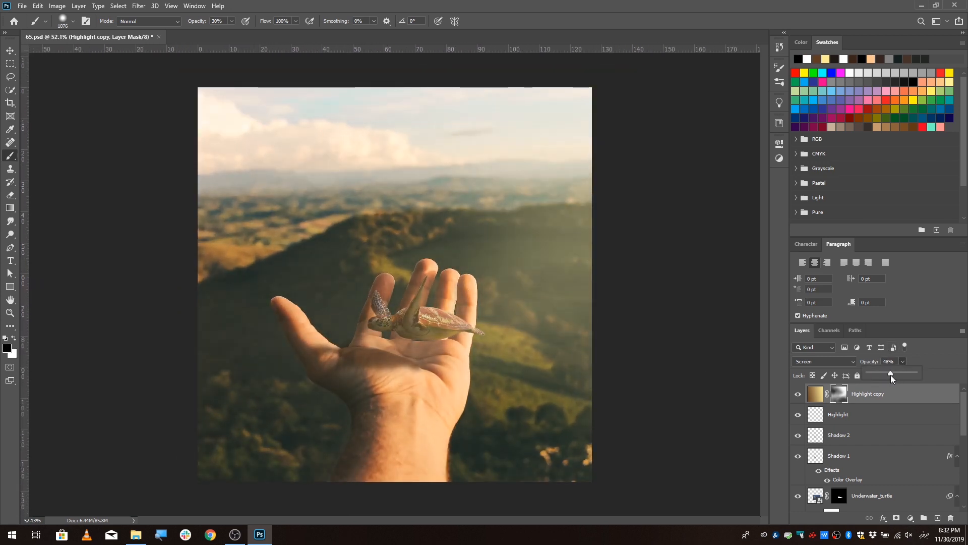
# - Select the turtle's highlight, shadow and image layers along with Layer 1 and move them slightly higher above the palm
pyautogui.press('v')
pyautogui.scroll(2, 389, 367)
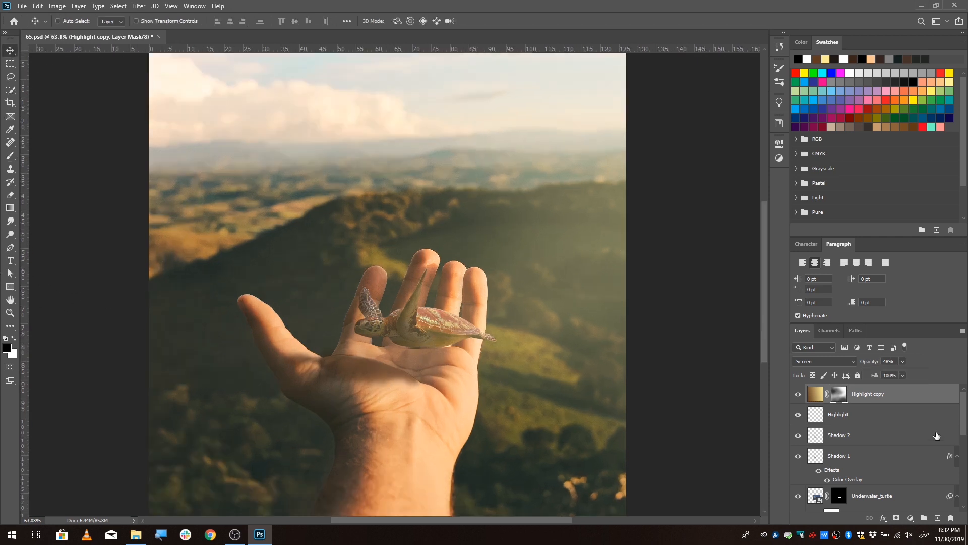
pyautogui.click(869, 416)
pyautogui.scroll(-3, 870, 418)
pyautogui.keyDown('shift'); pyautogui.click(871, 453); pyautogui.keyUp('shift')
pyautogui.keyDown('ctrl'); pyautogui.click(863, 451); pyautogui.keyUp('ctrl')
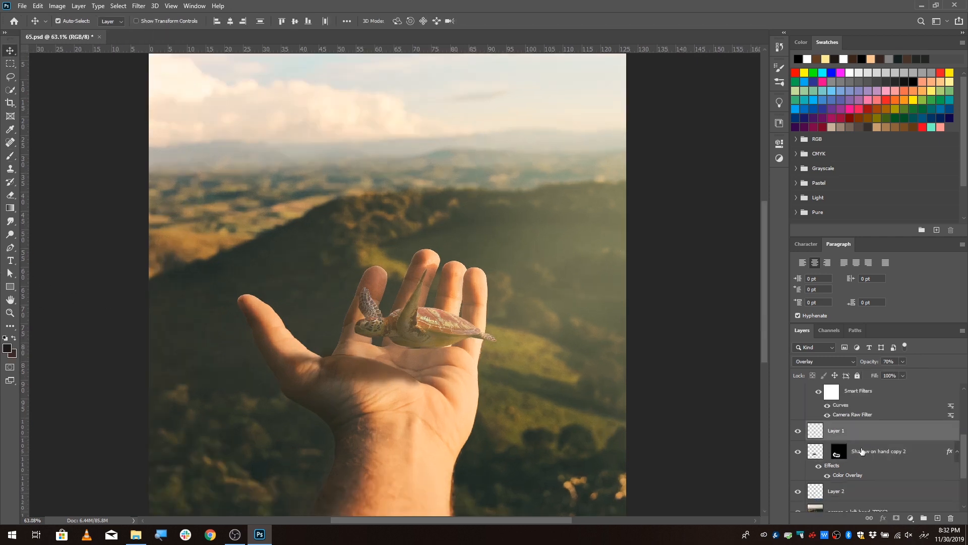
pyautogui.click(797, 434)
pyautogui.click(797, 433)
pyautogui.moveTo(448, 338); pyautogui.dragTo(416, 326)
pyautogui.scroll(3, 399, 334)
pyautogui.scroll(-3, 370, 345)
pyautogui.scroll(3, 370, 346)
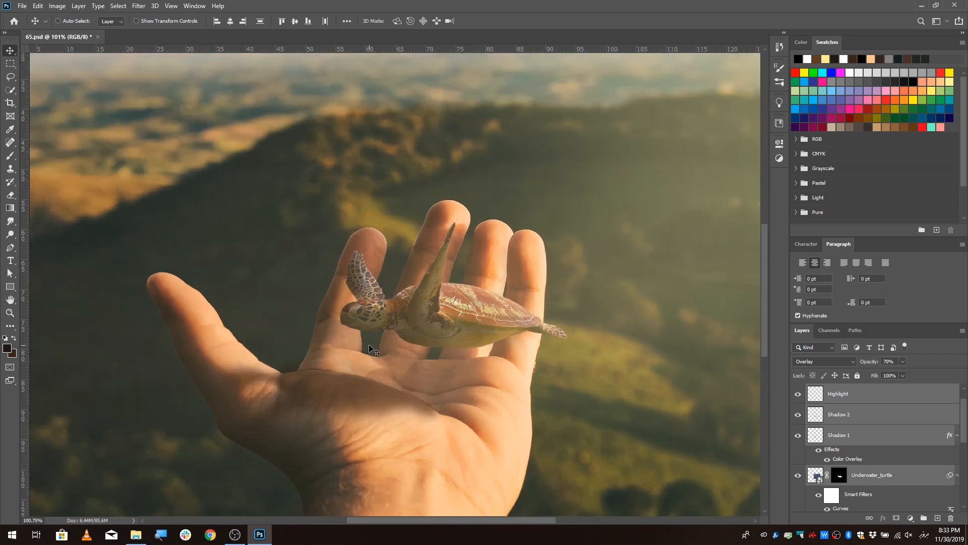
# - Select the Highlight, Shadow 2, Shadow 1 and Underwater_turtle layers together and duplicate them
pyautogui.click(839, 475)
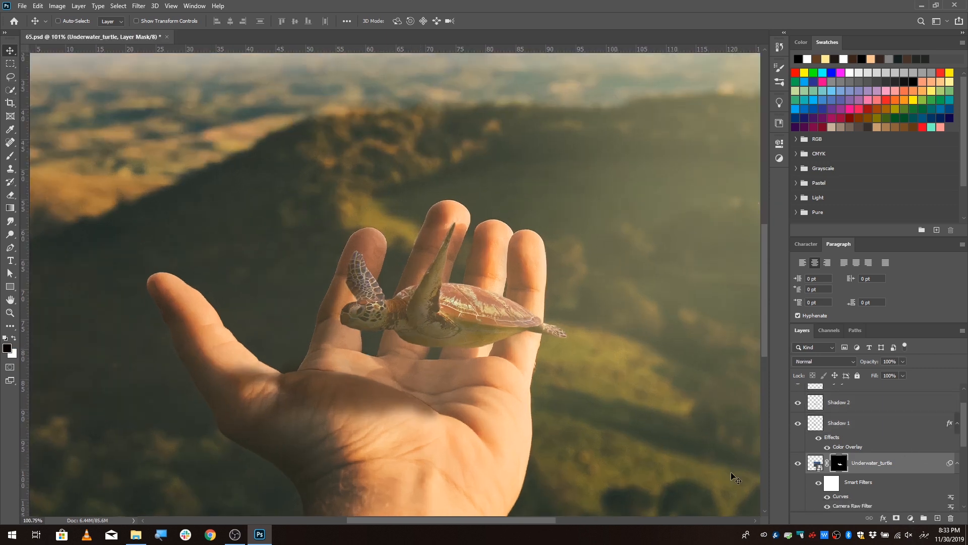
pyautogui.scroll(-3, 382, 376)
pyautogui.scroll(1, 410, 389)
pyautogui.scroll(-1, 410, 389)
pyautogui.scroll(1, 879, 430)
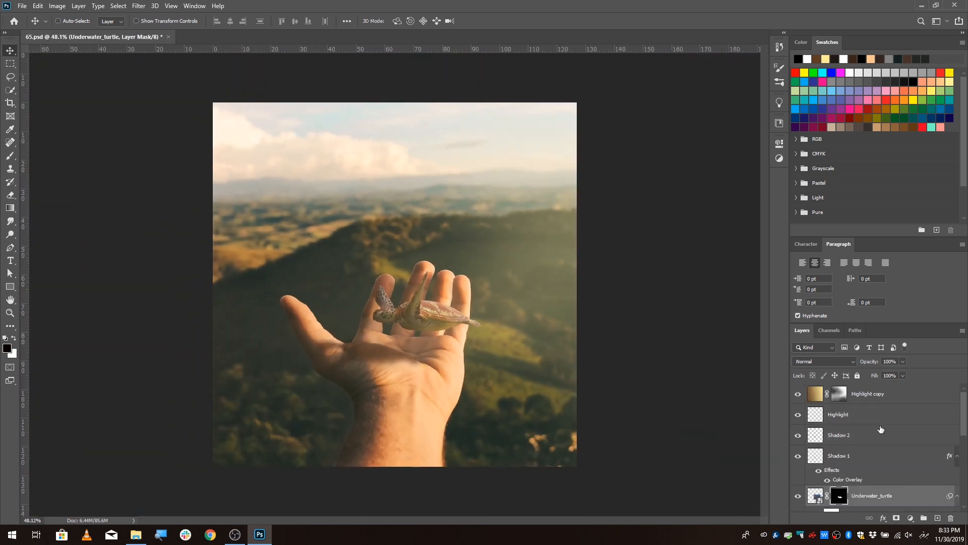
pyautogui.click(797, 477)
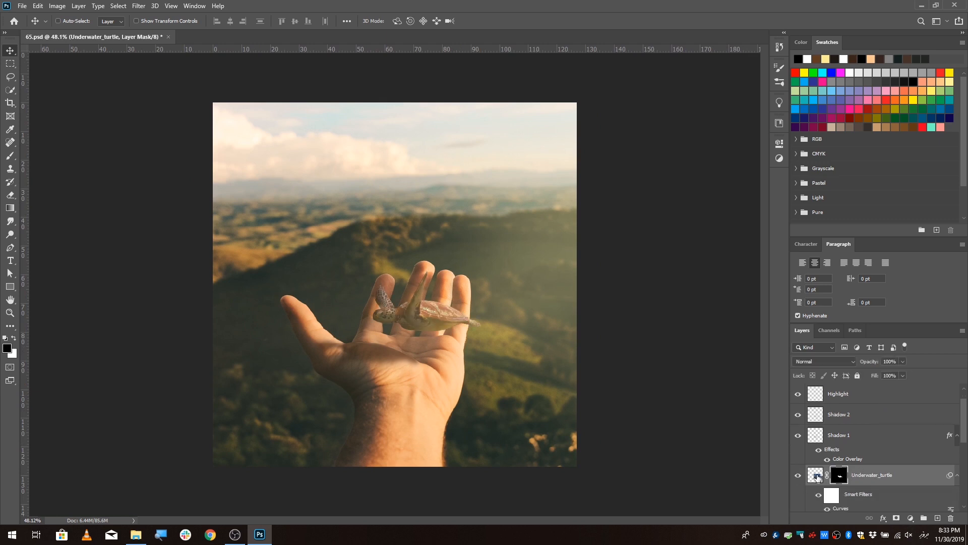
pyautogui.scroll(1, 882, 452)
pyautogui.keyDown('shift'); pyautogui.click(861, 421); pyautogui.keyUp('shift')
pyautogui.scroll(-3, 886, 443)
pyautogui.scroll(2, 886, 442)
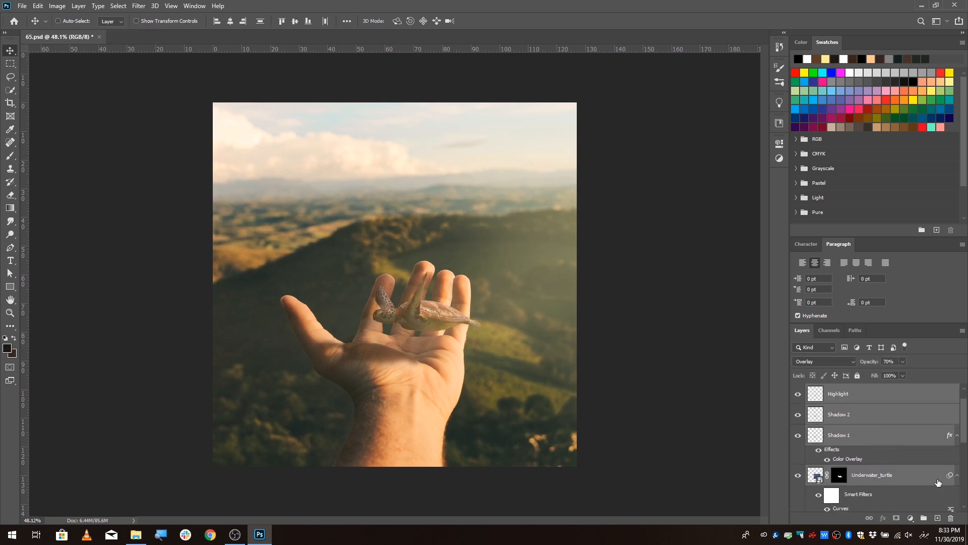
pyautogui.click(957, 475)
pyautogui.hotkey('ctrl', 'j')
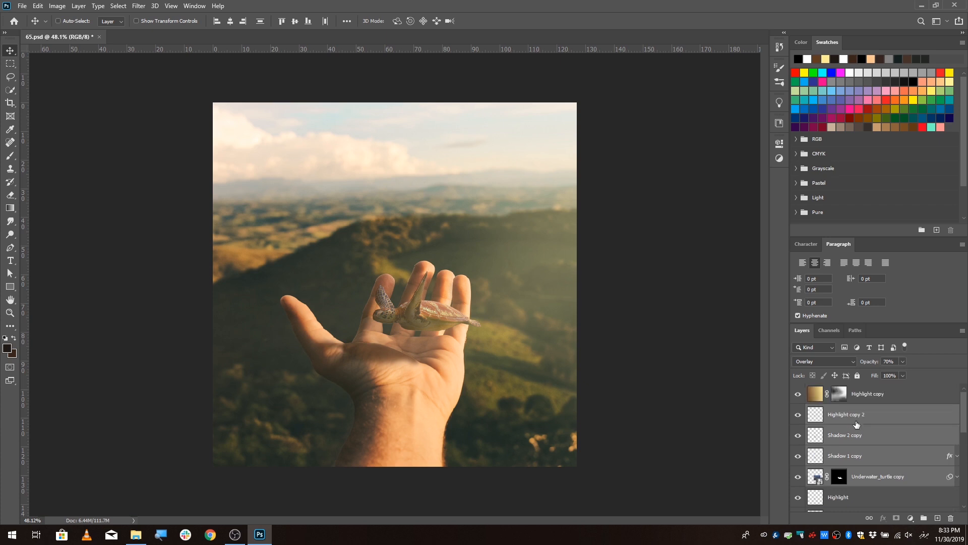
# - Convert the duplicated turtle layers into one smart object and move it to the upper-left edge of the photo
pyautogui.rightClick(854, 418)
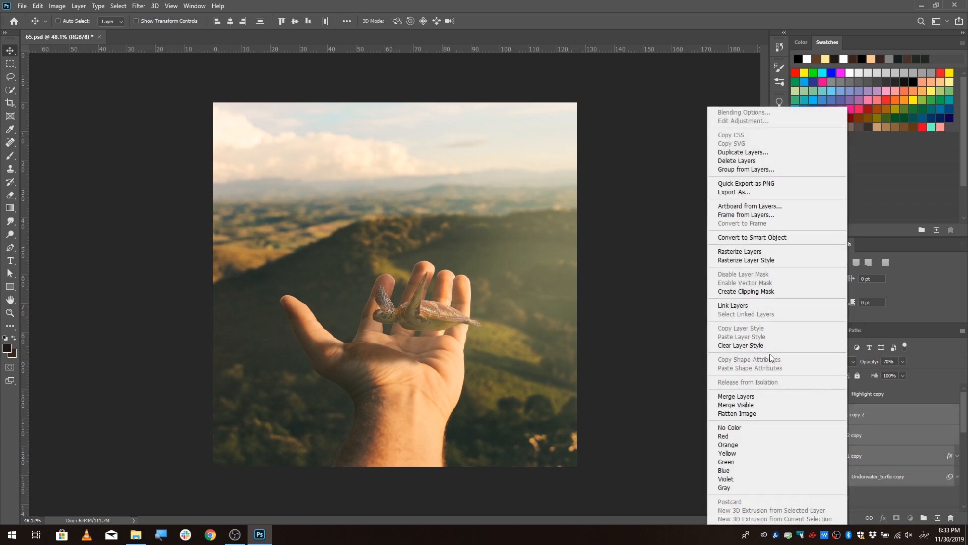
pyautogui.click(739, 238)
pyautogui.moveTo(398, 329); pyautogui.dragTo(220, 207)
# - Rasterize the turtle copy, scale it down and place it over the hill to the upper right of the hand
pyautogui.hotkey('ctrl', 't')
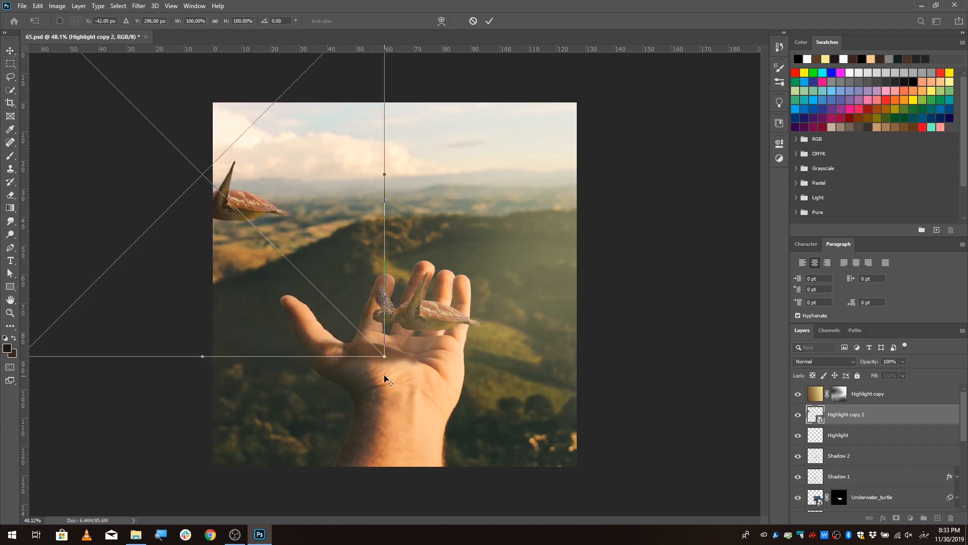
pyautogui.press('Escape')
pyautogui.rightClick(845, 416)
pyautogui.click(732, 275)
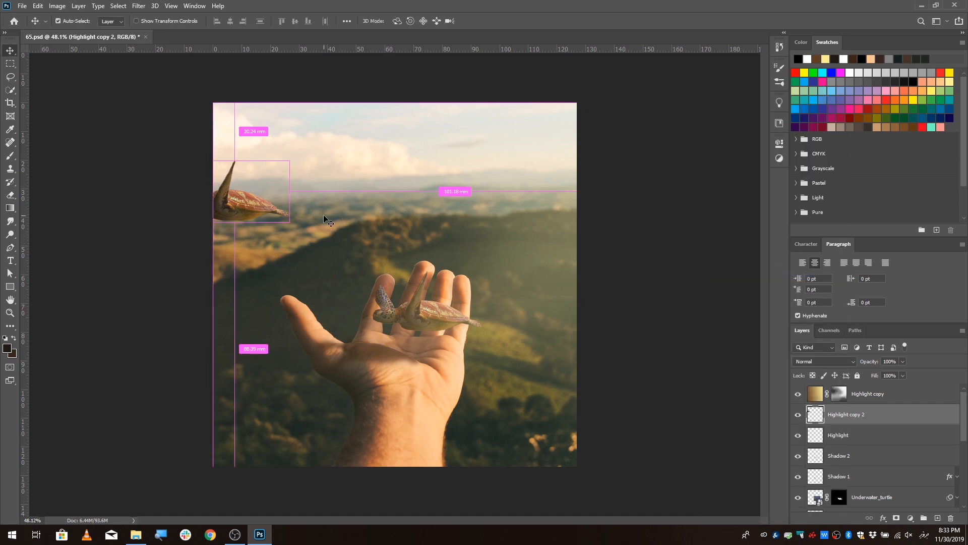
pyautogui.hotkey('ctrl', 't')
pyautogui.moveTo(291, 223); pyautogui.dragTo(517, 235)
pyautogui.press('Return')
# - Warp the small turtle so its raised flipper bends toward the tail, its belly bulges downward and its head lifts
pyautogui.scroll(3, 515, 234)
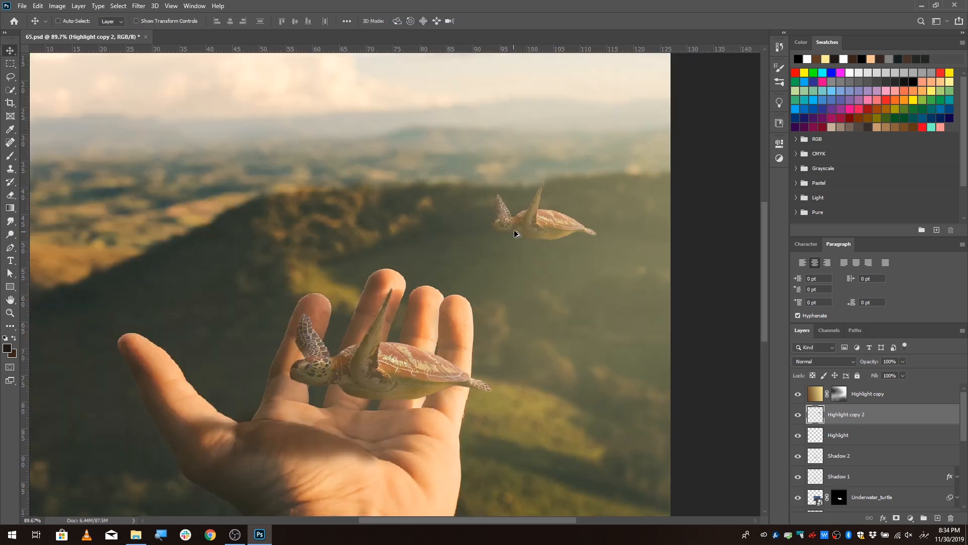
pyautogui.scroll(6, 515, 233)
pyautogui.hotkey('ctrl', 't')
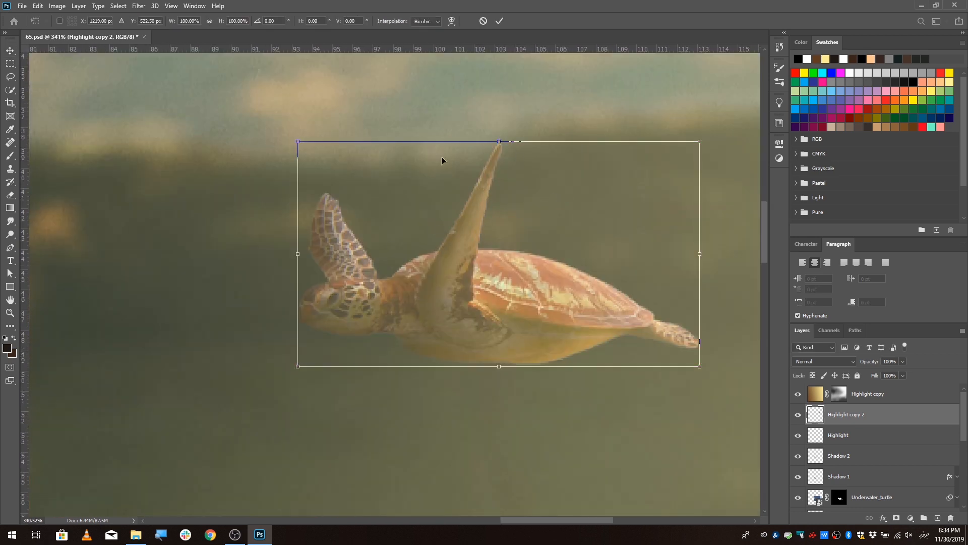
pyautogui.click(451, 21)
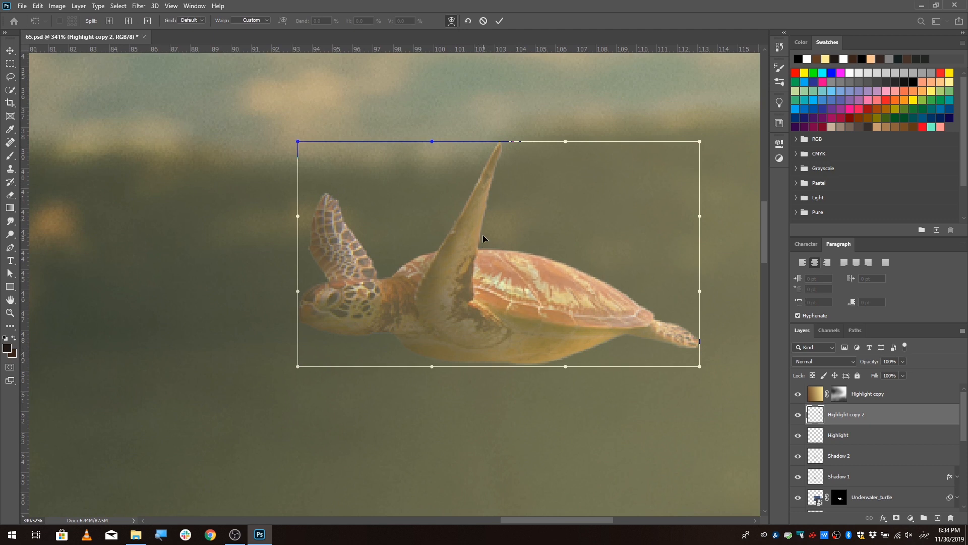
pyautogui.moveTo(432, 143); pyautogui.dragTo(583, 185)
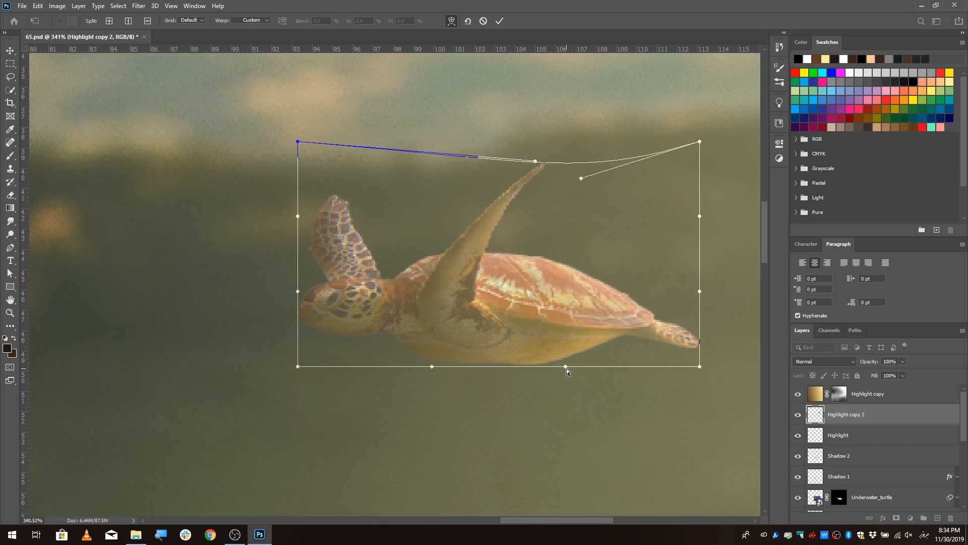
pyautogui.moveTo(567, 368); pyautogui.dragTo(557, 441)
pyautogui.moveTo(432, 367); pyautogui.dragTo(450, 405)
pyautogui.moveTo(299, 253); pyautogui.dragTo(303, 230)
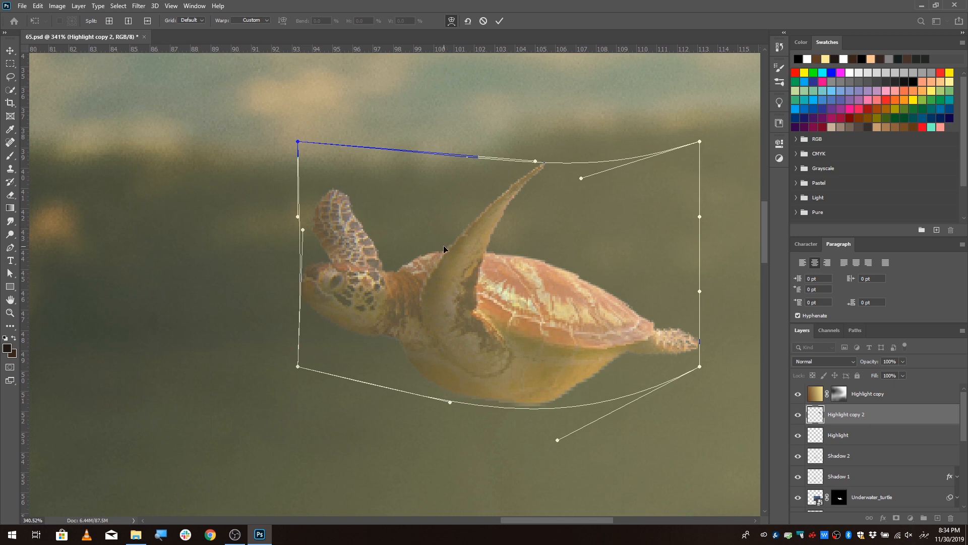
# - Add warp split points on the small turtle's shell and belly, refine its curved shape with them and apply the warp
pyautogui.keyDown('alt'); pyautogui.click(450, 260); pyautogui.keyUp('alt')
pyautogui.moveTo(450, 261)
pyautogui.mouseDown()
pyautogui.moveTo(447, 237)
pyautogui.moveTo(451, 247)
pyautogui.mouseUp()
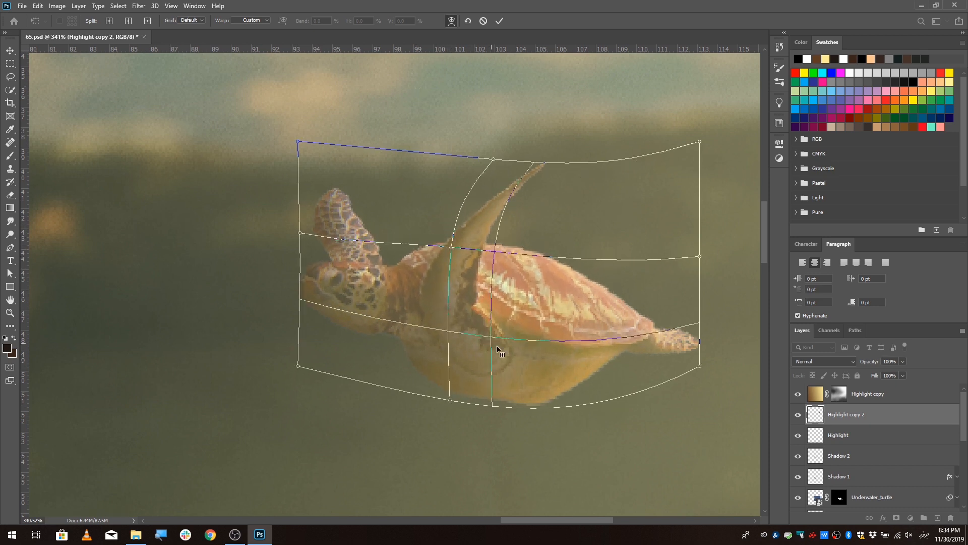
pyautogui.keyDown('alt'); pyautogui.click(549, 352); pyautogui.keyUp('alt')
pyautogui.moveTo(549, 353); pyautogui.dragTo(572, 363)
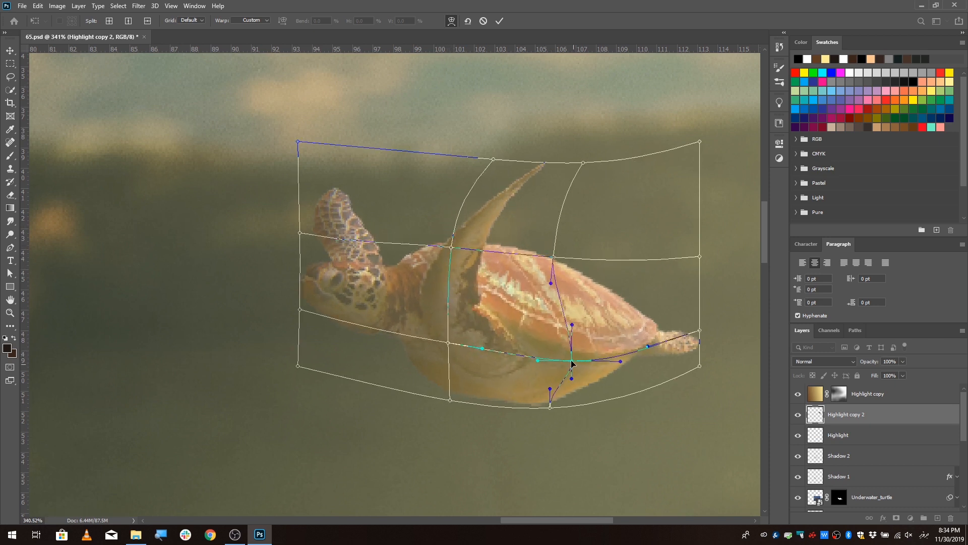
pyautogui.click(500, 22)
pyautogui.scroll(-20, 444, 267)
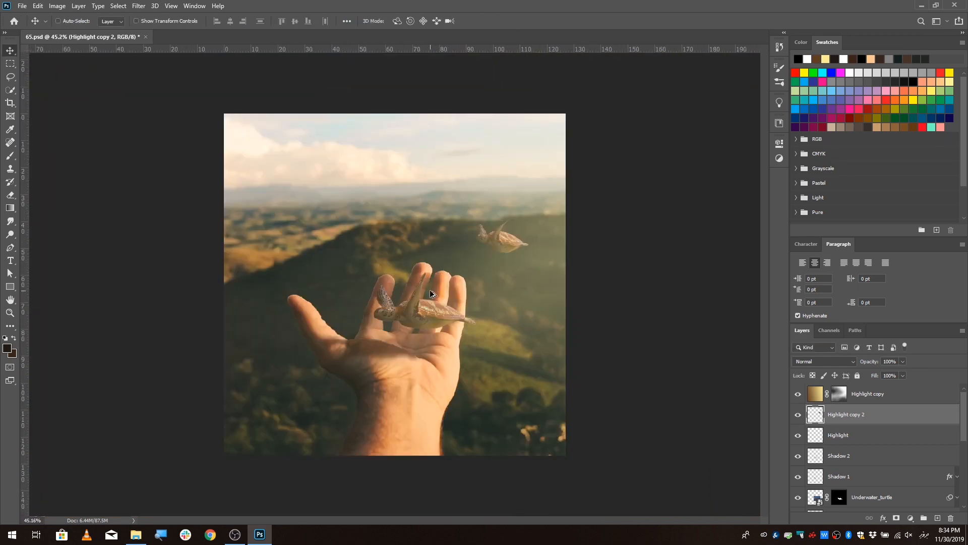
# - Apply a Lens Blur with radius 10 to the small background turtle
pyautogui.scroll(6, 434, 282)
pyautogui.click(139, 6)
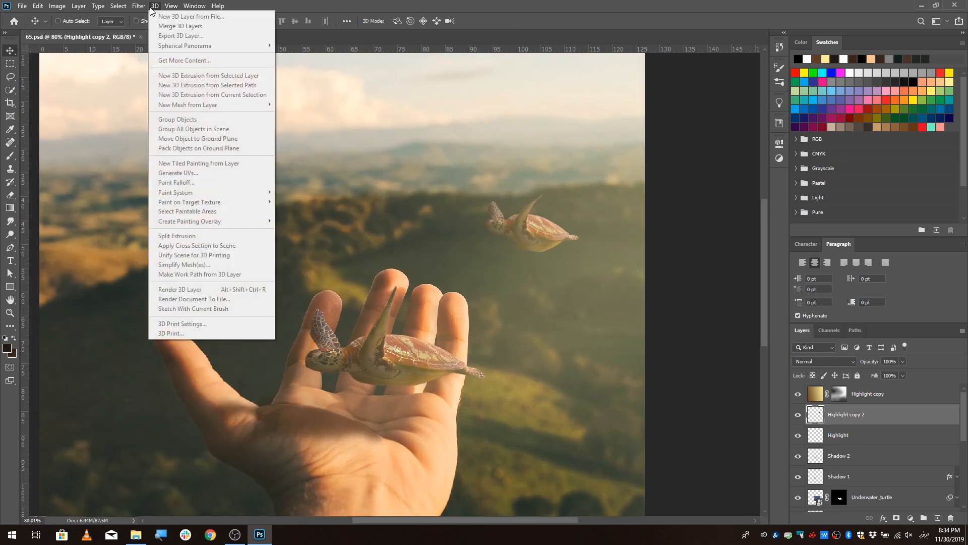
pyautogui.moveTo(247, 120)
pyautogui.click(283, 167)
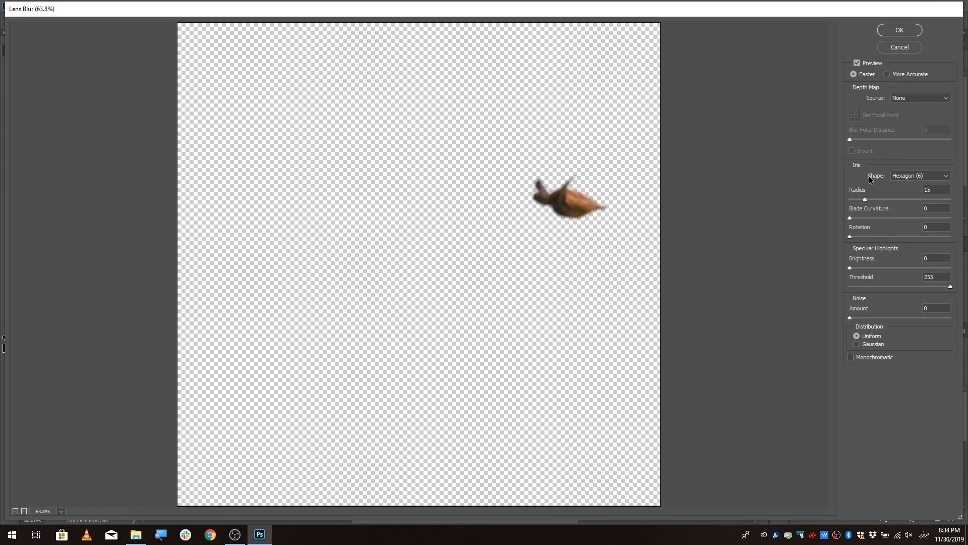
pyautogui.moveTo(864, 199); pyautogui.dragTo(858, 199)
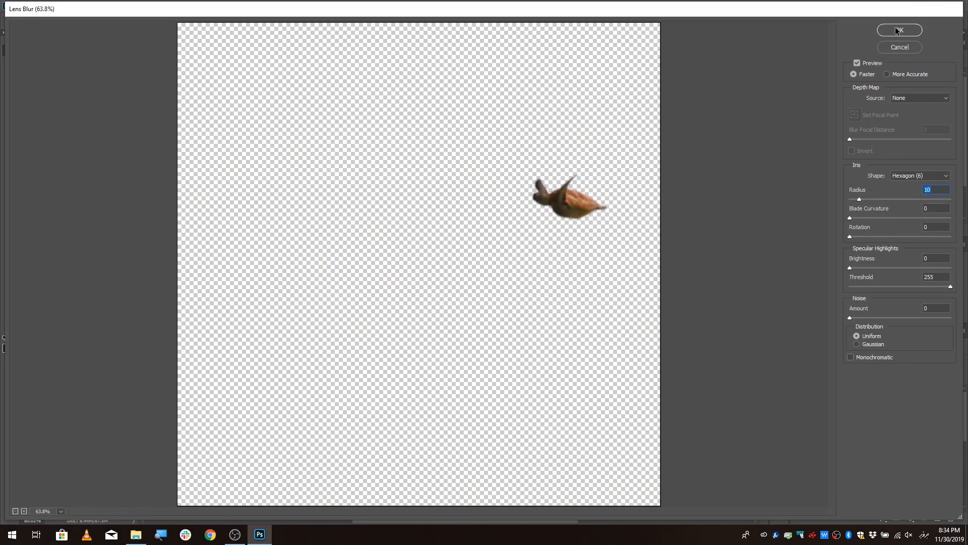
pyautogui.click(897, 30)
# - Erase the pale fringe around the blurred turtle's head, flippers and belly with a small soft eraser at 80% opacity
pyautogui.scroll(6, 504, 240)
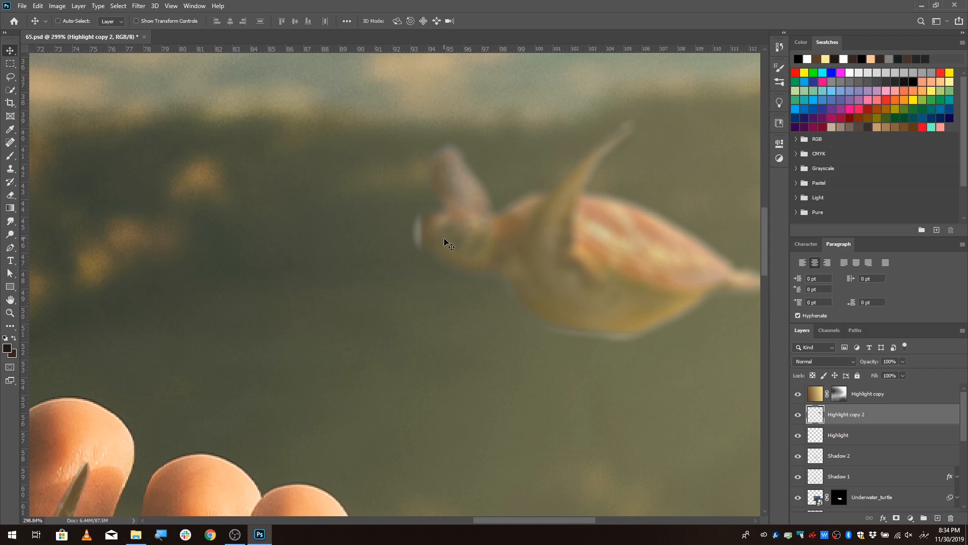
pyautogui.click(10, 195)
pyautogui.moveTo(401, 234); pyautogui.dragTo(350, 238)
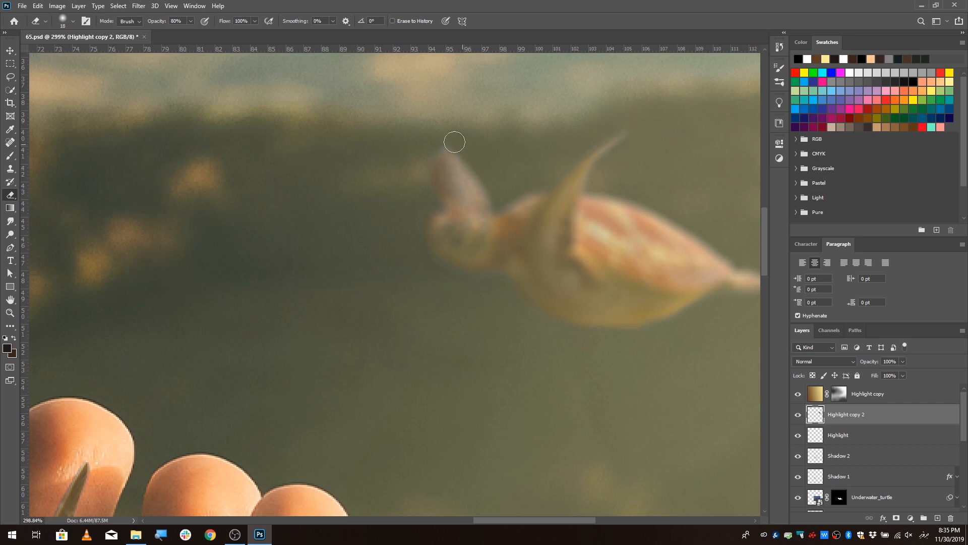
pyautogui.scroll(-9, 505, 272)
pyautogui.scroll(6, 595, 267)
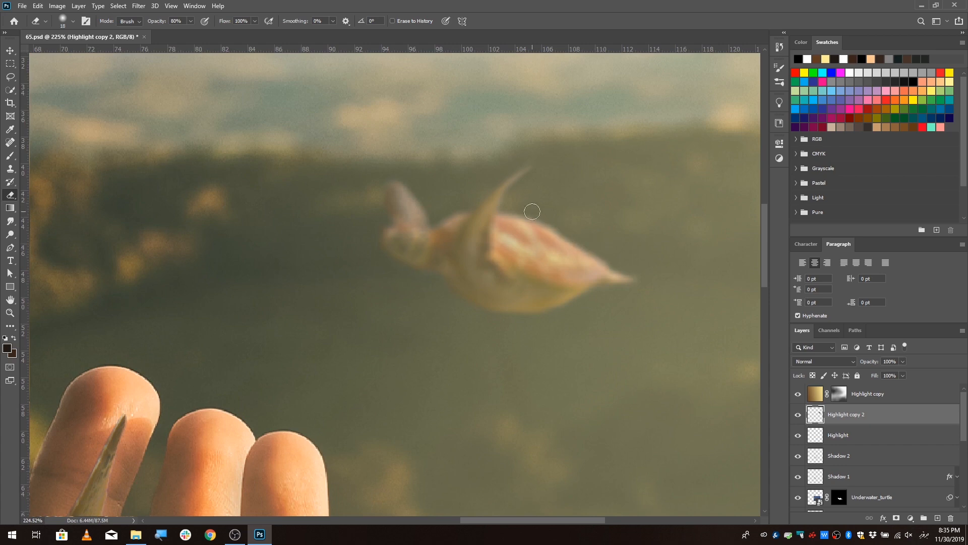
# - Enlarge the blurred background turtle slightly with Free Transform and reposition it over the dark hill
pyautogui.scroll(-7, 598, 229)
pyautogui.scroll(2, 605, 230)
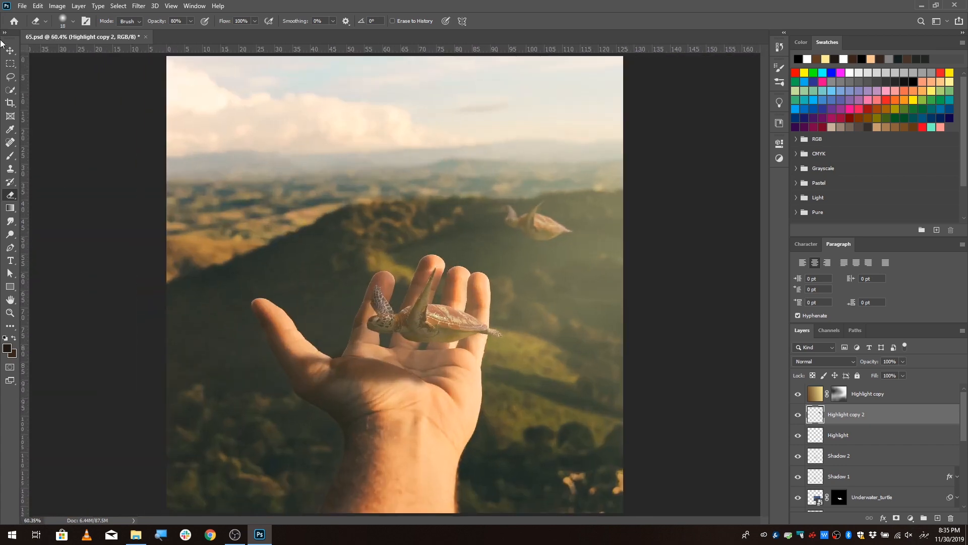
pyautogui.press('v')
pyautogui.hotkey('ctrl', 't')
pyautogui.moveTo(574, 242); pyautogui.dragTo(588, 251)
pyautogui.moveTo(599, 183); pyautogui.dragTo(596, 174)
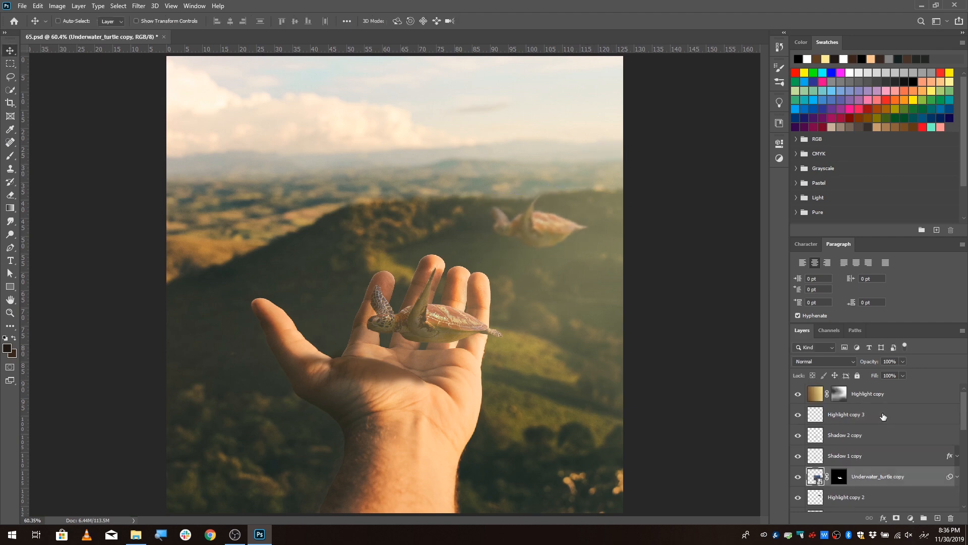
# - Merge the duplicated turtle layers into one, scale the copy to about 23 by 13 mm and move it beside the wrist
pyautogui.rightClick(868, 435)
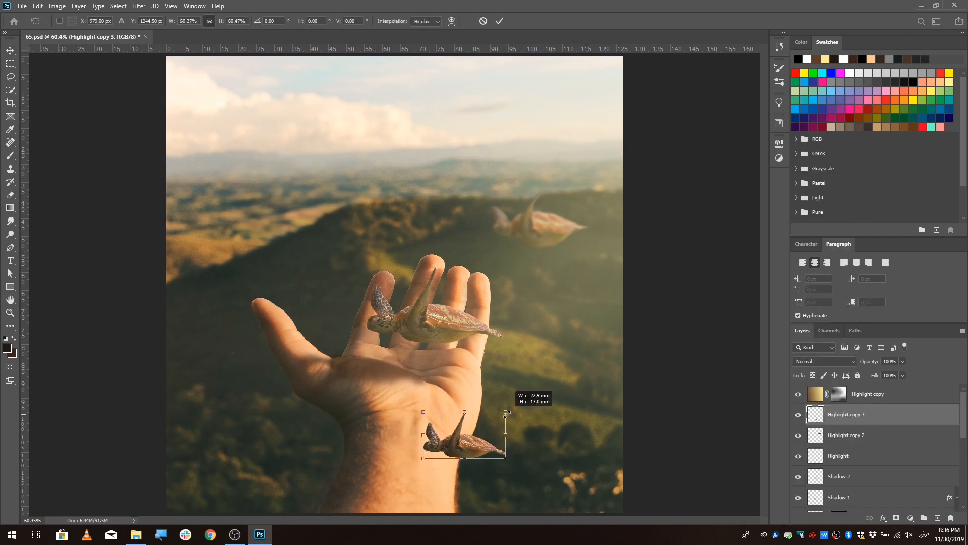
pyautogui.moveTo(519, 411); pyautogui.dragTo(372, 432)
pyautogui.scroll(5, 328, 470)
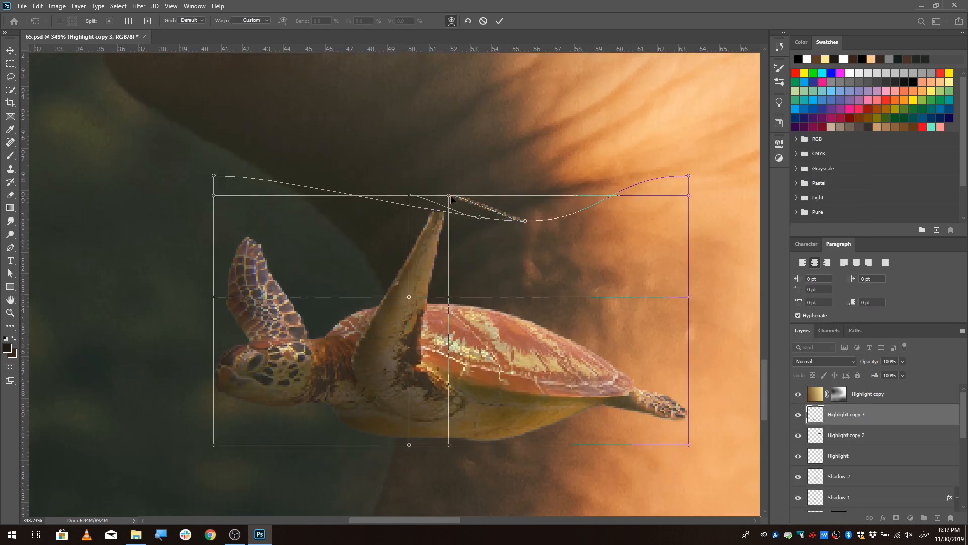
# - Warp the turtle copy beside the wrist with split points around its head and raised flippers to vary its pose
pyautogui.click(285, 344)
pyautogui.click(285, 339)
pyautogui.click(248, 241)
pyautogui.moveTo(449, 175); pyautogui.dragTo(565, 236)
pyautogui.moveTo(405, 241); pyautogui.dragTo(244, 190)
pyautogui.click(433, 286)
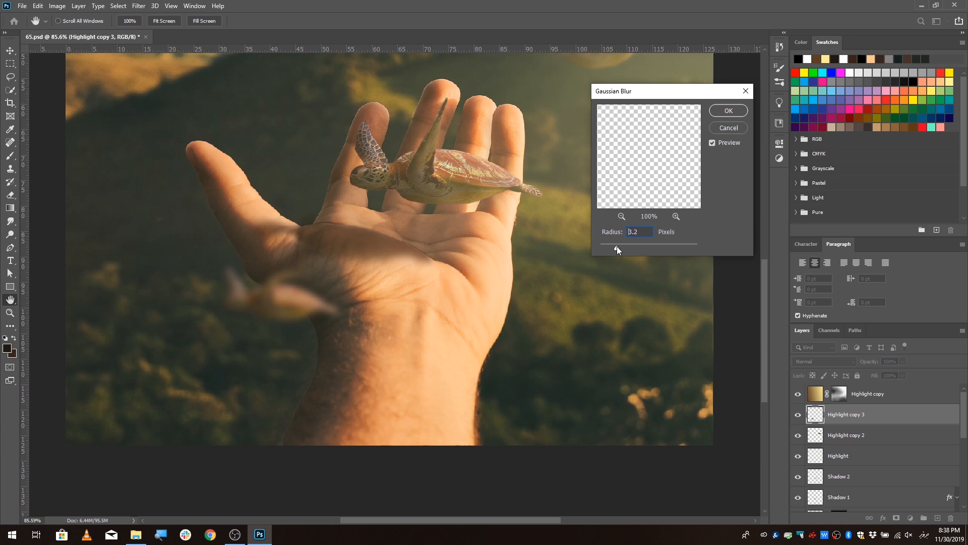
# - Apply a Gaussian Blur to the small turtle copy and position it partly hidden behind the wrist
pyautogui.moveTo(616, 246); pyautogui.dragTo(640, 235)
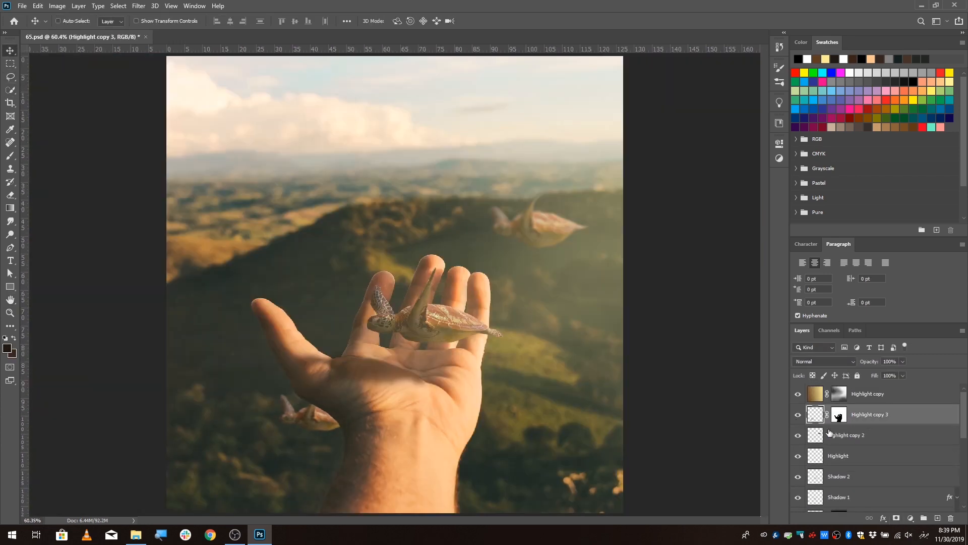
pyautogui.moveTo(308, 423); pyautogui.dragTo(310, 427)
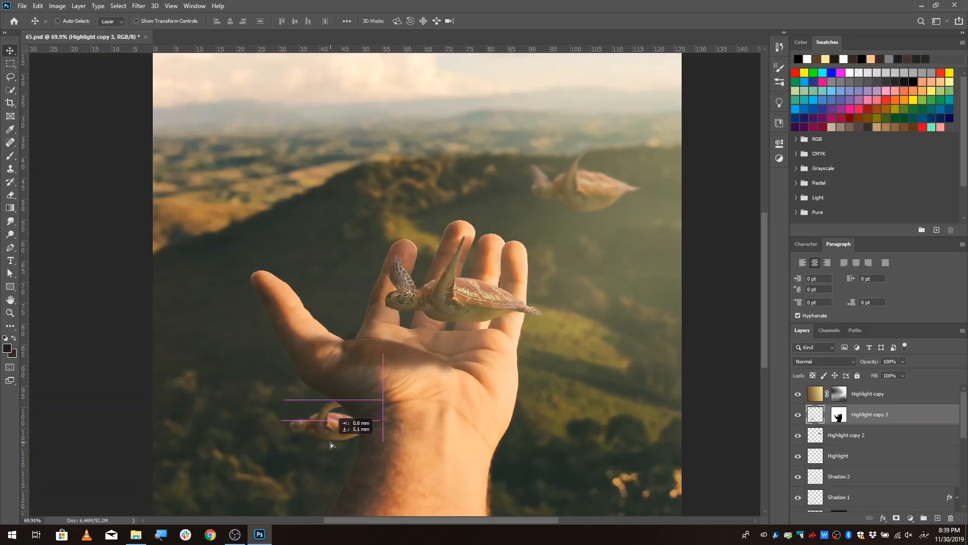
pyautogui.moveTo(323, 433); pyautogui.dragTo(341, 439)
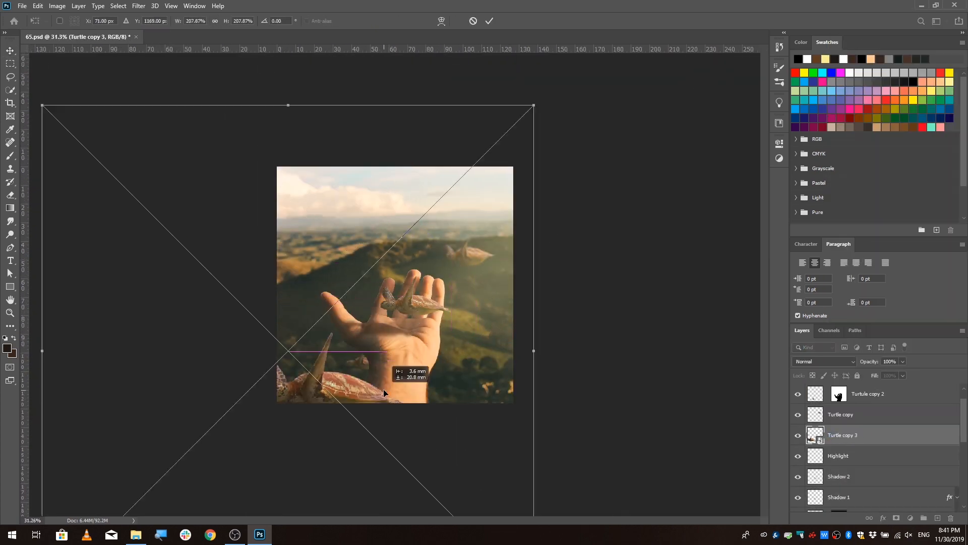
# - Place the enlarged turtle copy at the lower-left corner of the image as a foreground element and apply a Gaussian Blur to it
pyautogui.moveTo(383, 389); pyautogui.dragTo(385, 374)
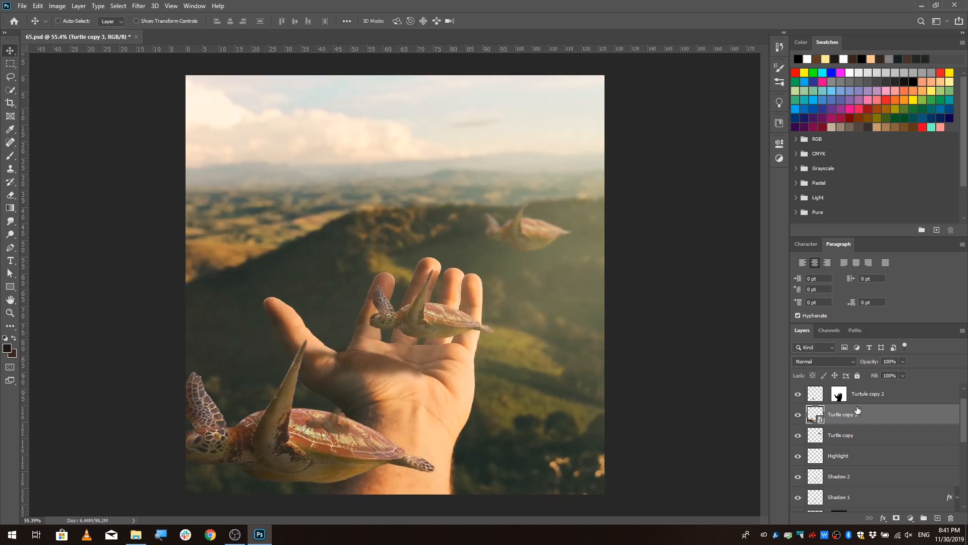
pyautogui.click(139, 6)
pyautogui.click(285, 158)
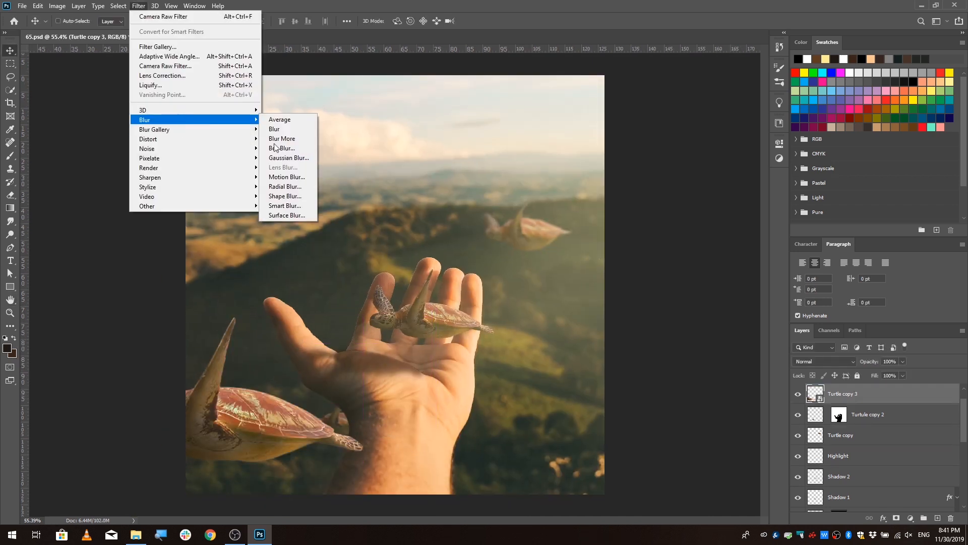
pyautogui.click(285, 158)
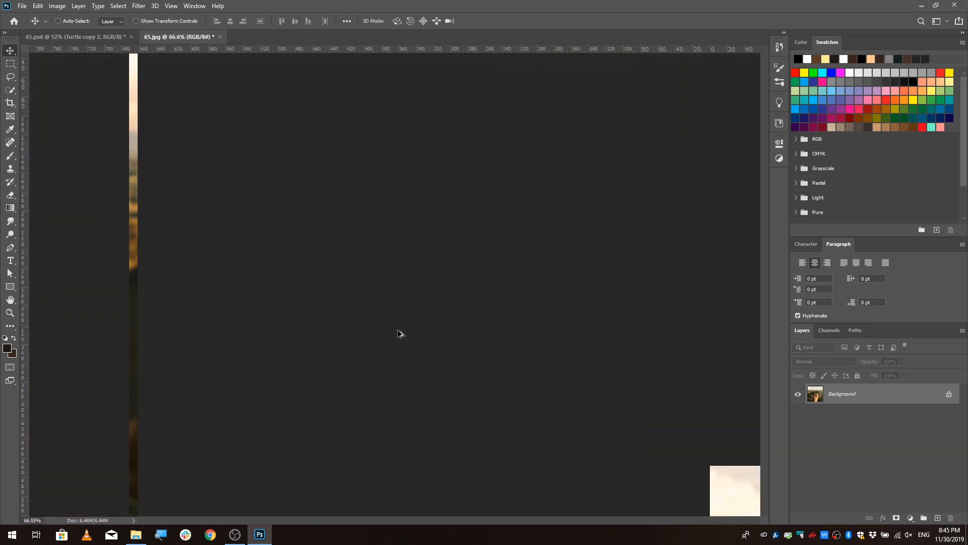
# - Export the composite as a JPG at 100% quality and 1500 x 1500 px
pyautogui.hotkey('ctrl', '0')
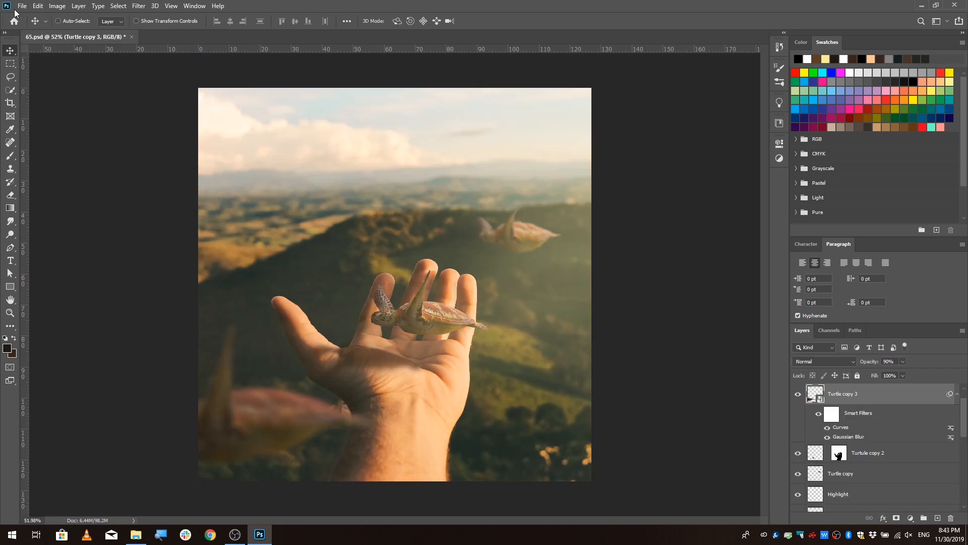
pyautogui.click(18, 7)
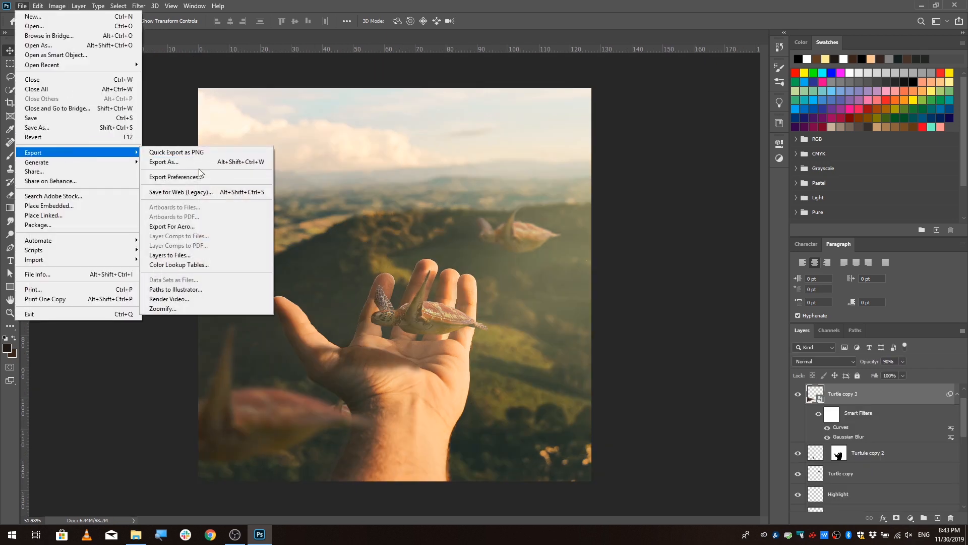
pyautogui.click(272, 236)
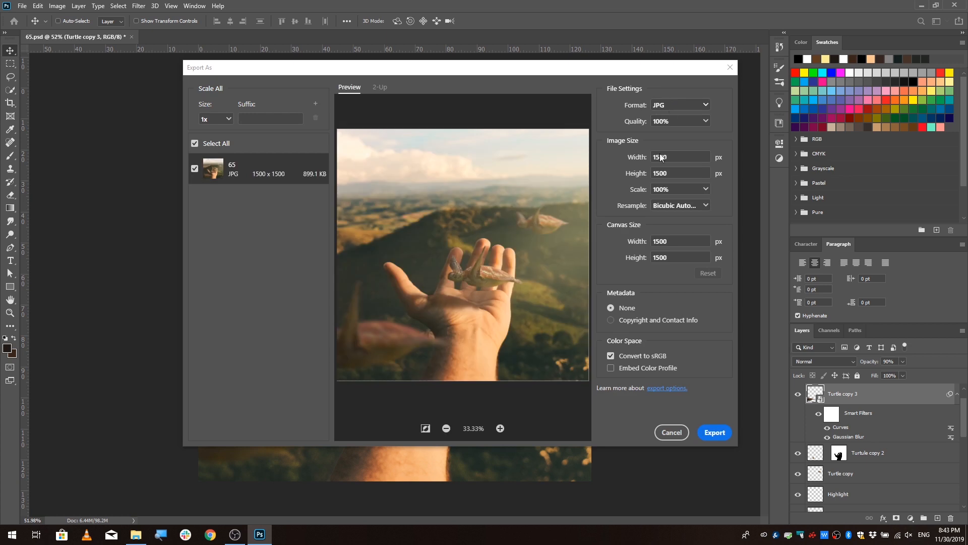
pyautogui.click(714, 433)
pyautogui.click(400, 274)
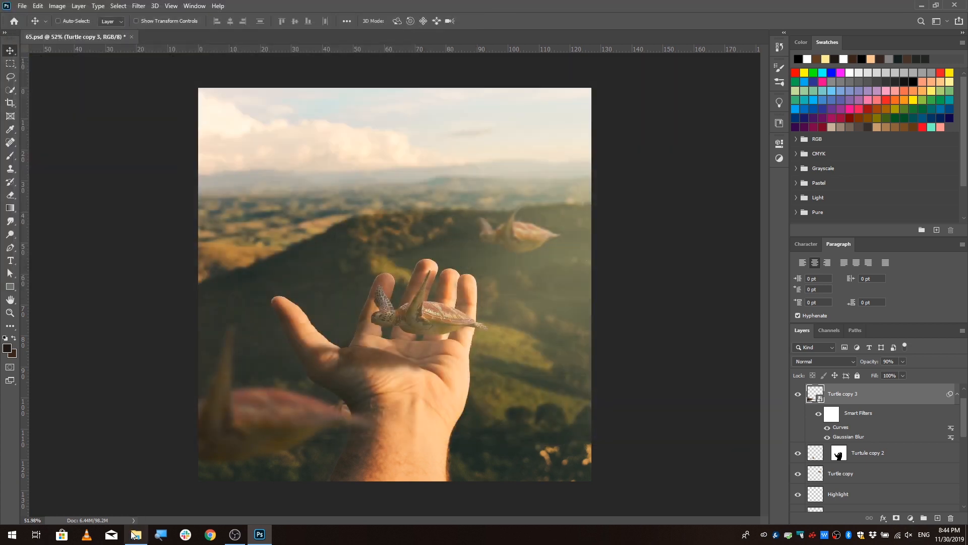
# - Open the exported 65.jpg from the project folder 65 as its own document in Photoshop
pyautogui.click(135, 533)
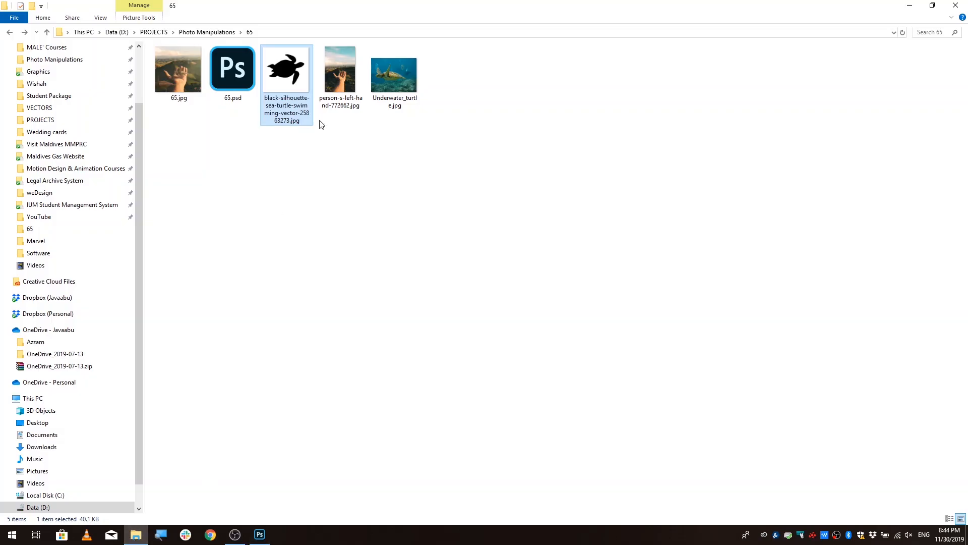
pyautogui.moveTo(187, 94); pyautogui.dragTo(289, 33)
pyautogui.hotkey('alt', 'Tab')
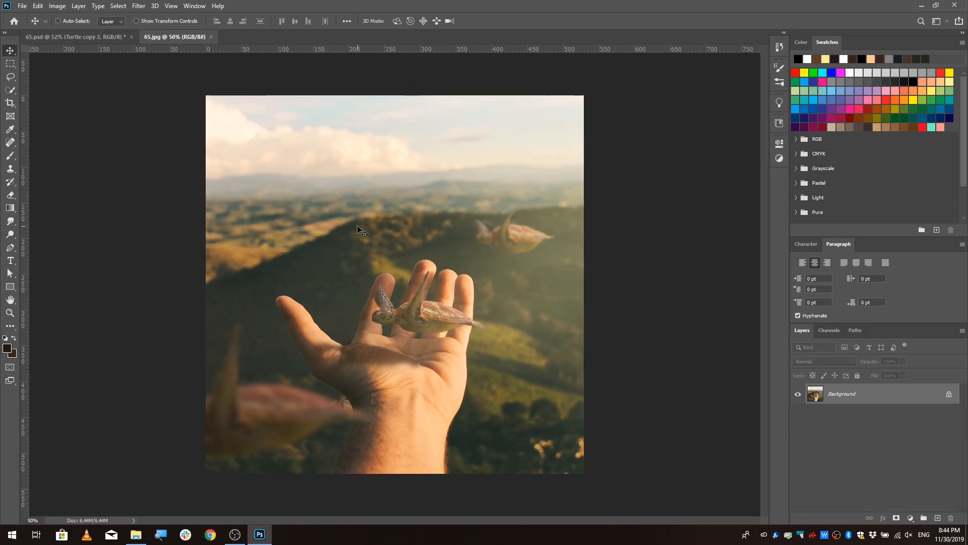
# - In the Camera Raw Filter, set temperature +6, exposure -0.15, contrast +13, highlights +28, shadows -29, whites -44, blacks -17, texture +37 and clarity +8
pyautogui.click(140, 6)
pyautogui.click(169, 66)
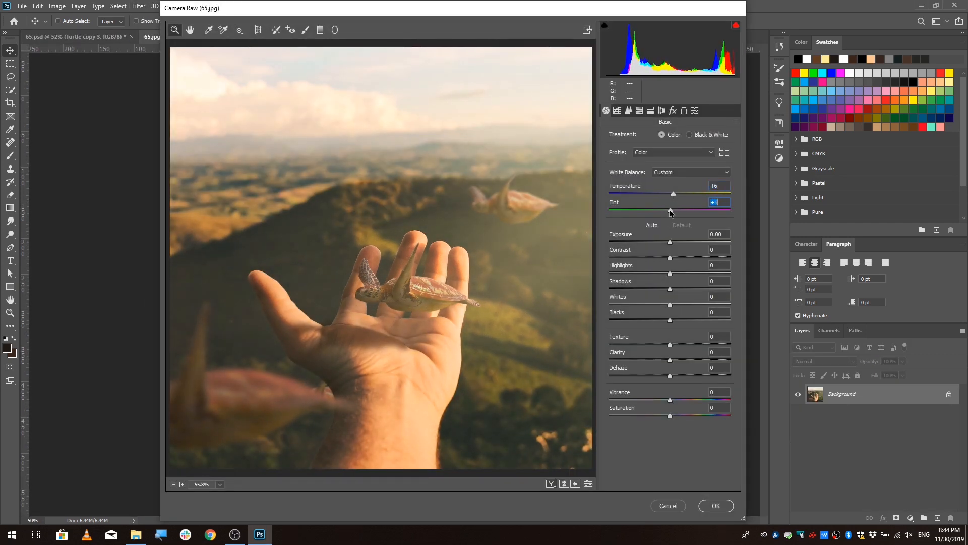
pyautogui.moveTo(671, 244); pyautogui.dragTo(673, 379)
pyautogui.click(652, 304)
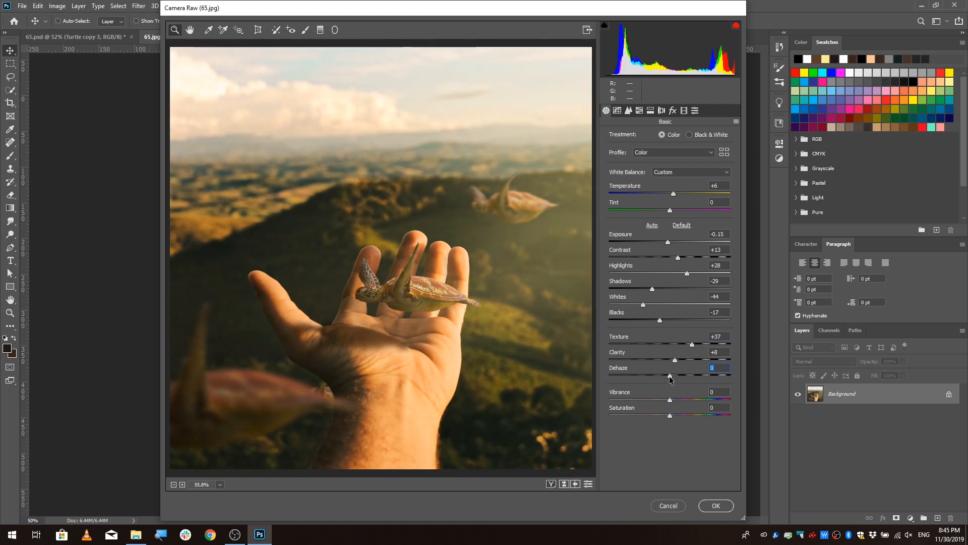